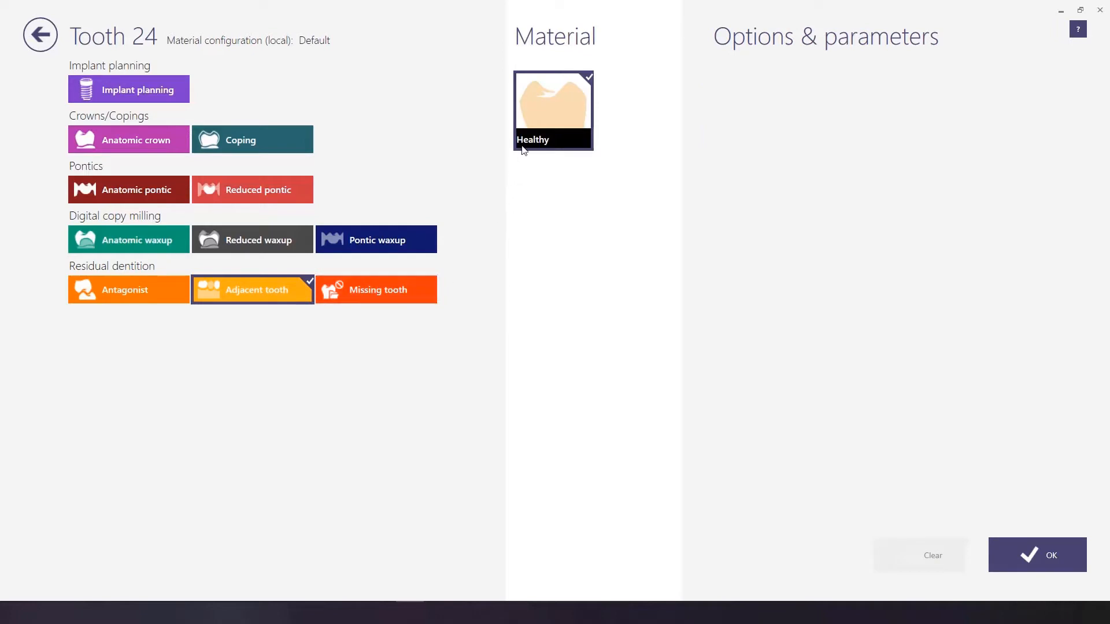
Confirm tooth 24 as a healthy adjacent tooth and mark tooth 27 as an adjacent tooth too.
click(1037, 554)
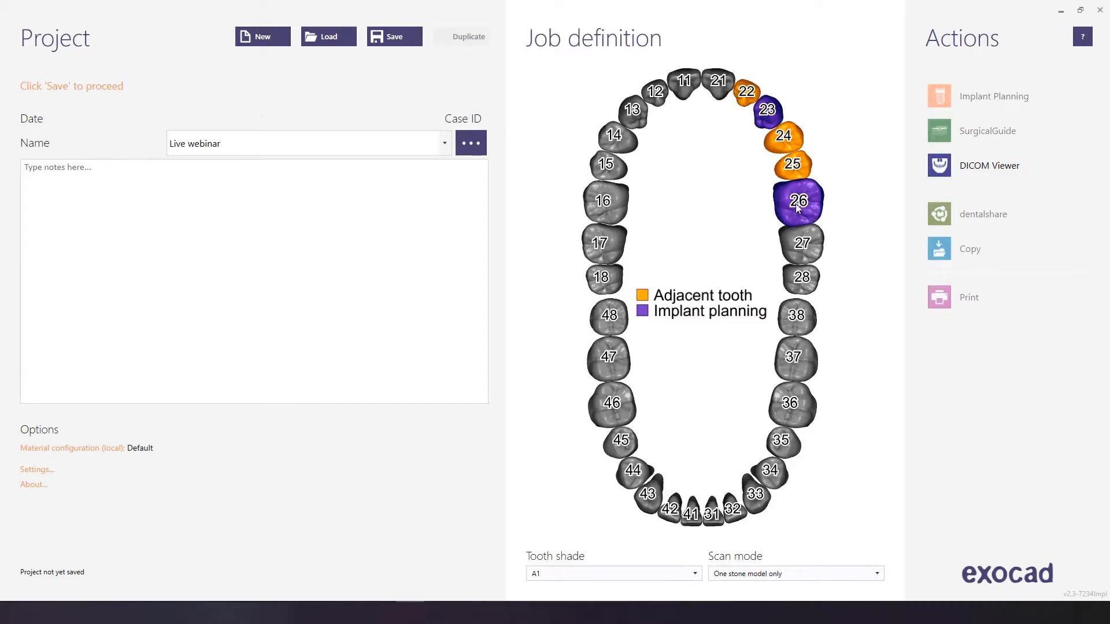
click(802, 242)
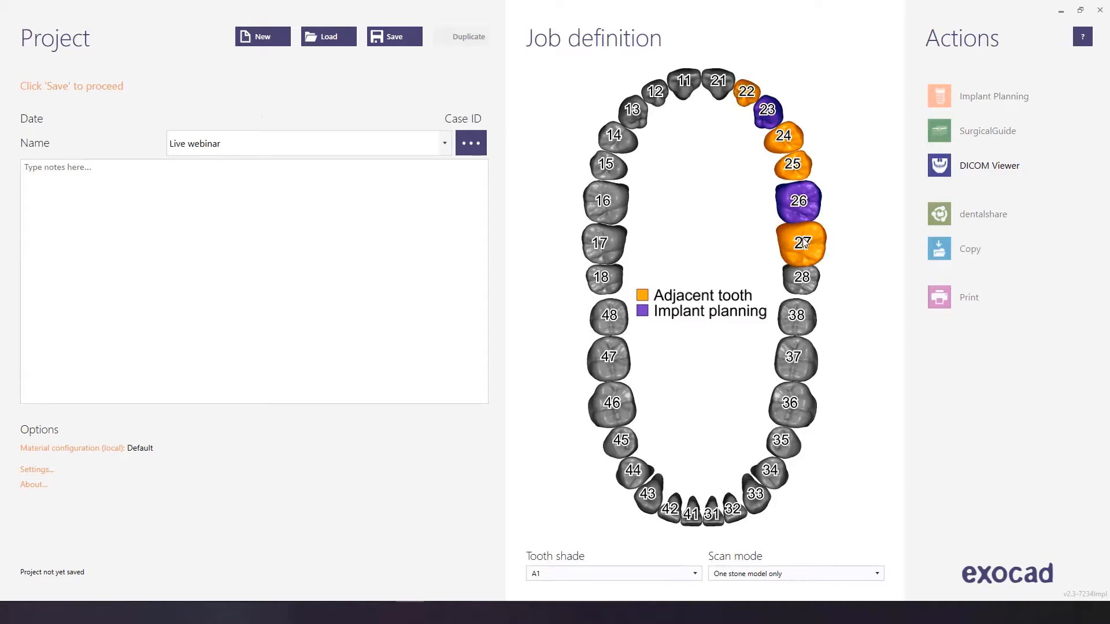
Define tooth 36 as an antagonist and extend the antagonist assignment through tooth 31.
click(798, 413)
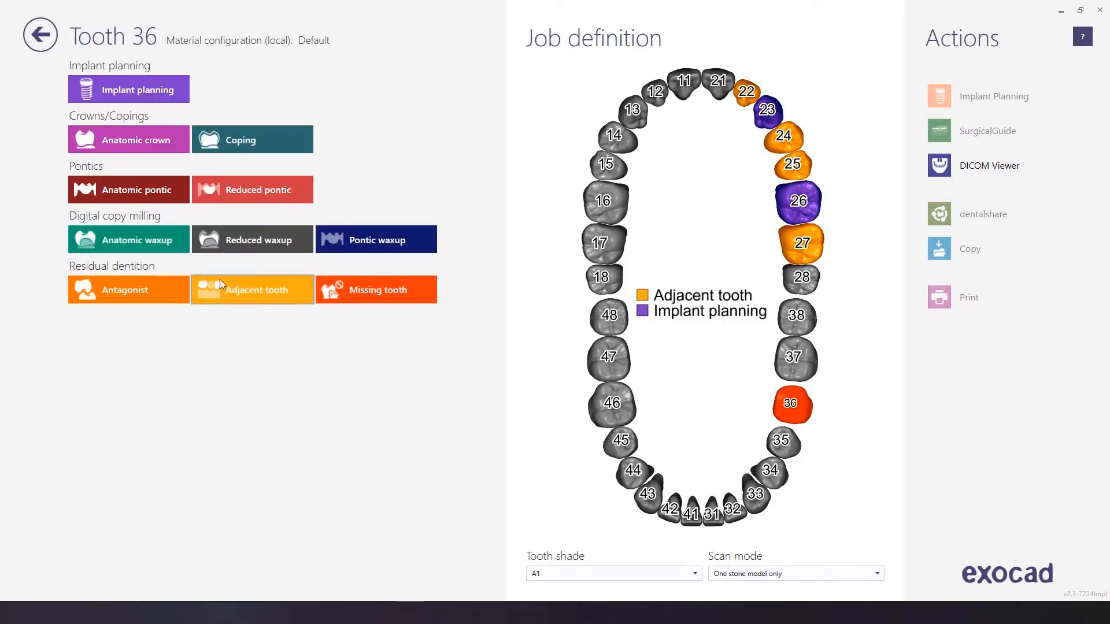
click(184, 290)
click(1049, 566)
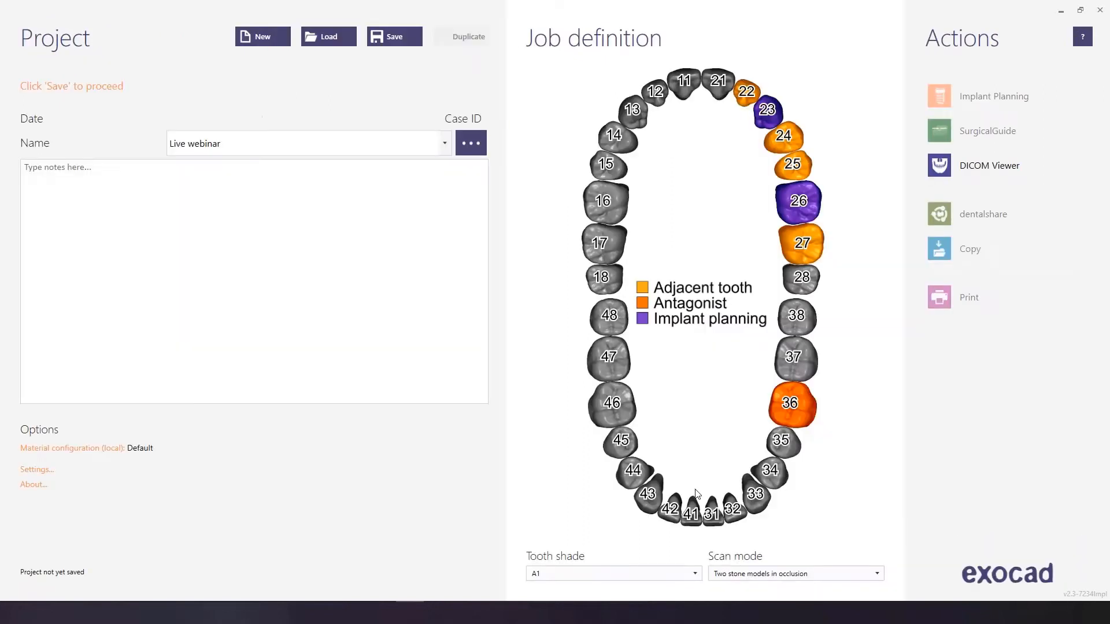
drag(712, 523, 727, 532)
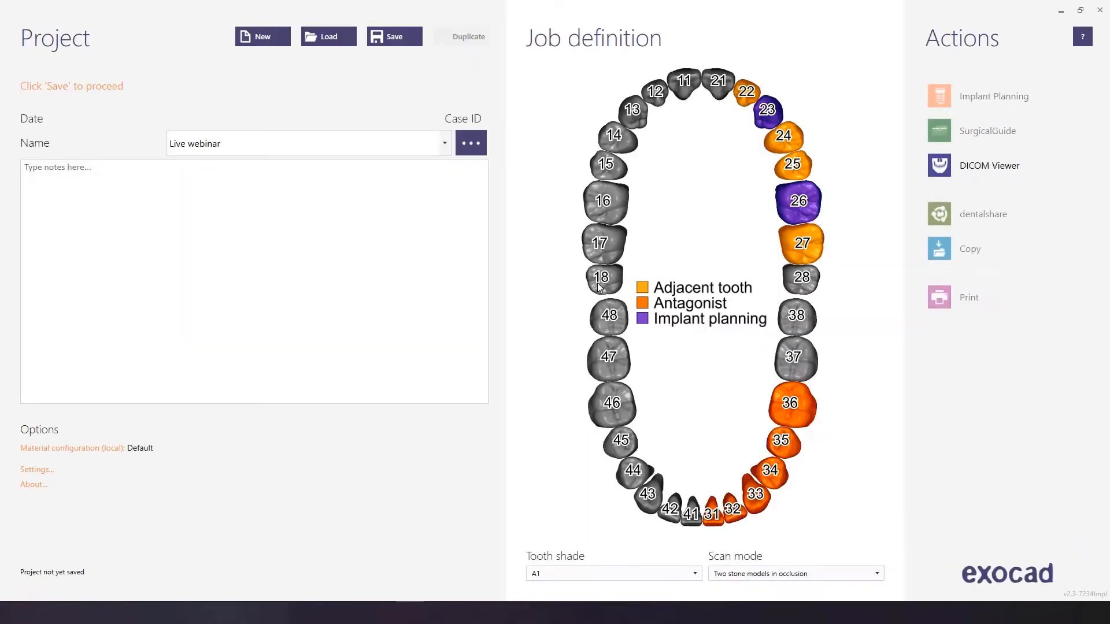
Save the project and start its implant planning.
click(387, 45)
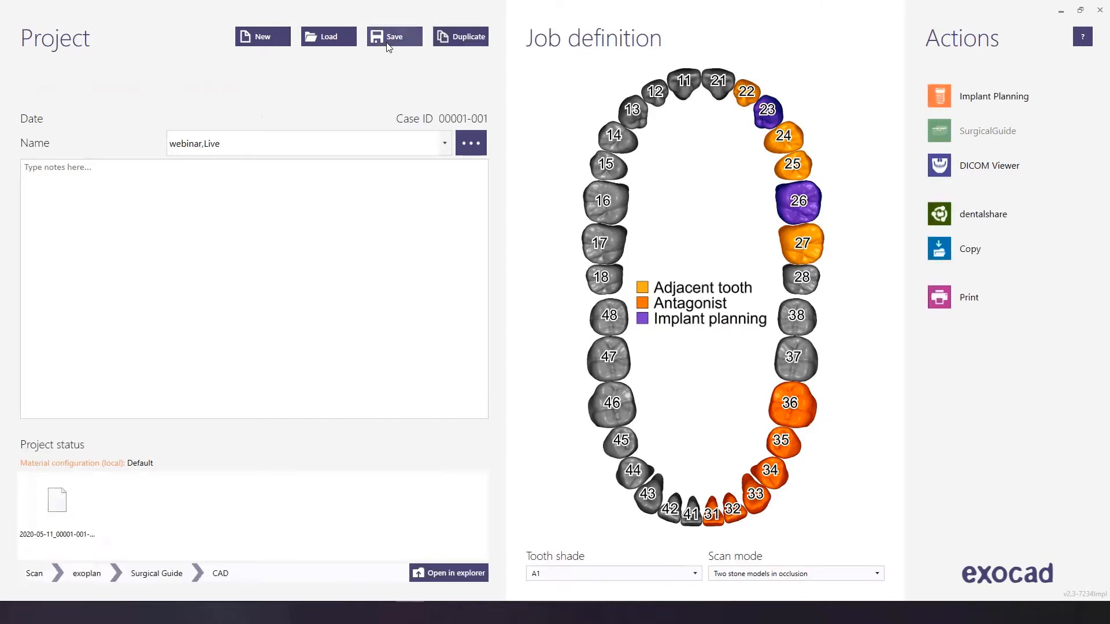
click(981, 104)
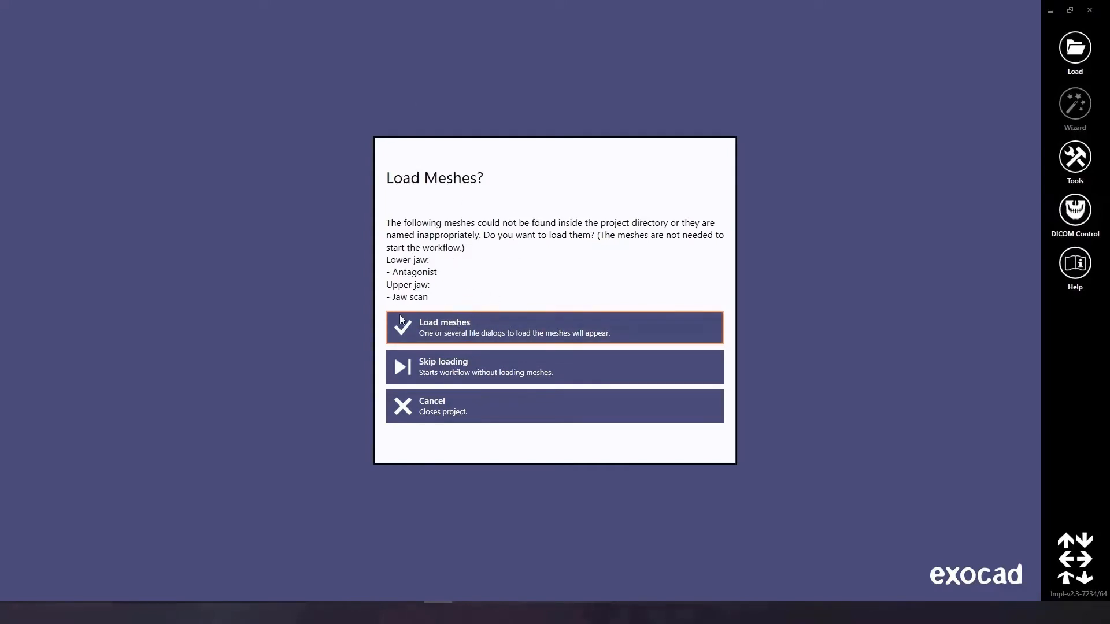
Load SUPERIORE.stl as the upper jaw scan and INFERIORE.stl as the lower antagonist from the desktop's LIVE_WEBINAR folder.
click(492, 331)
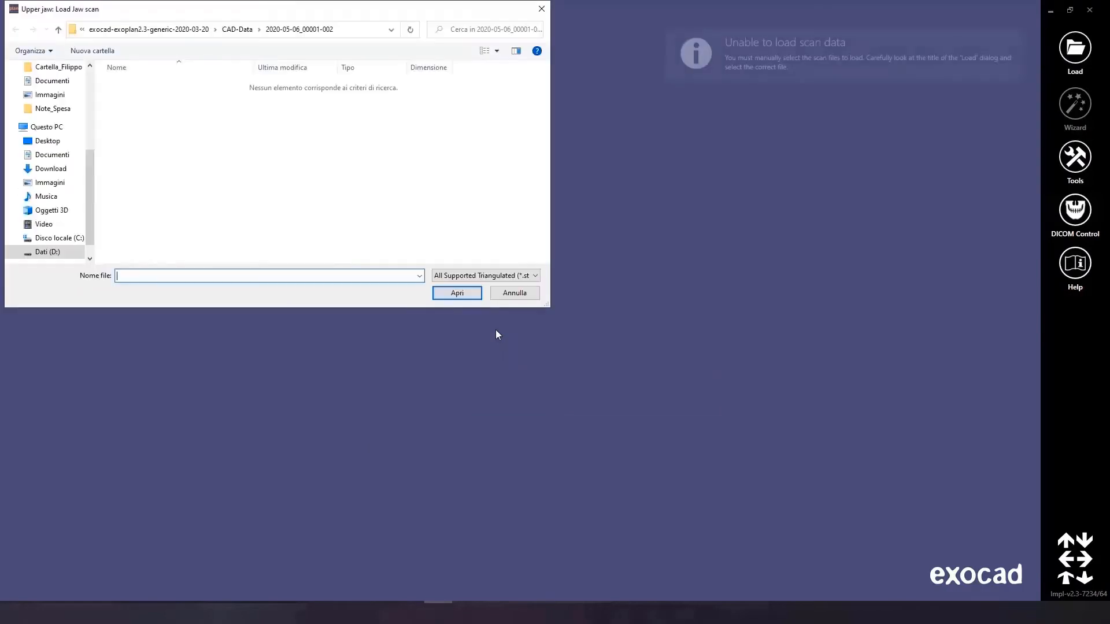
click(55, 144)
double_click(127, 157)
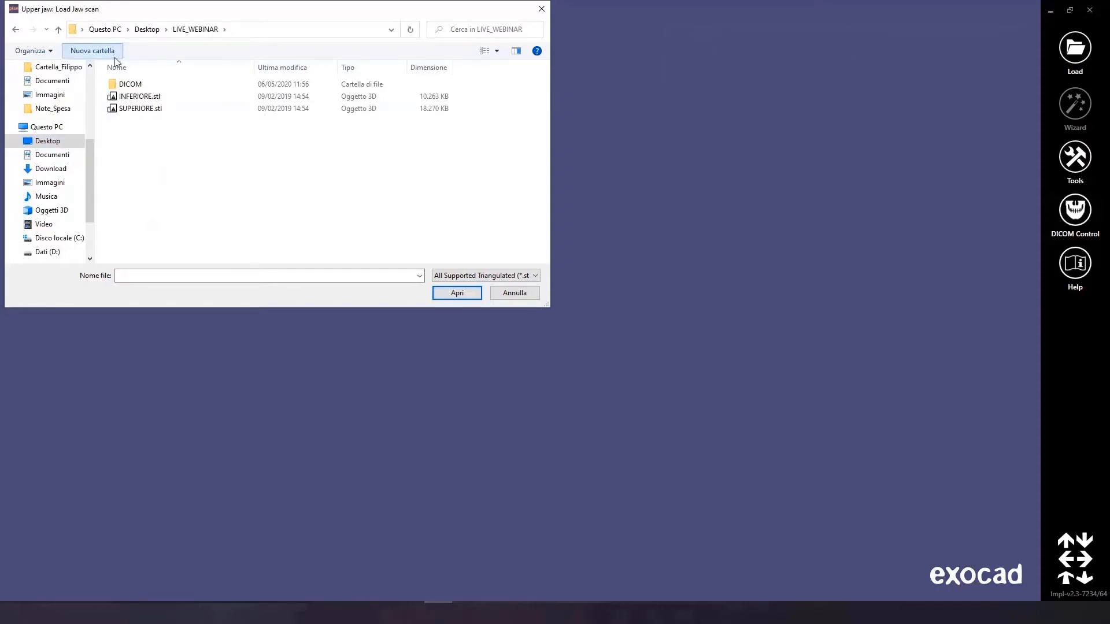
click(143, 111)
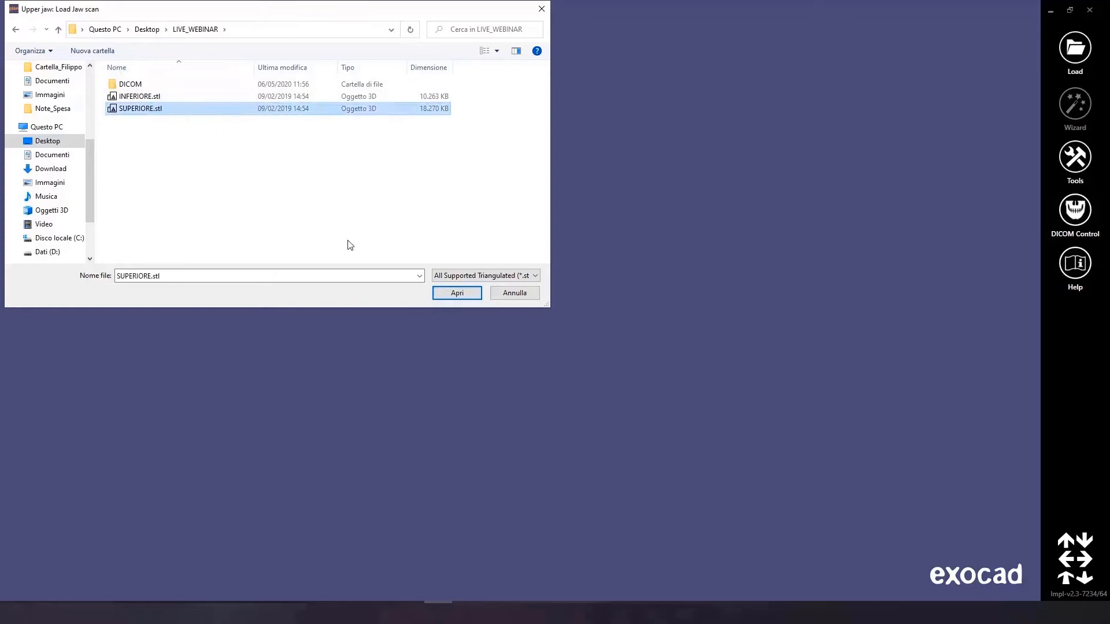
click(450, 293)
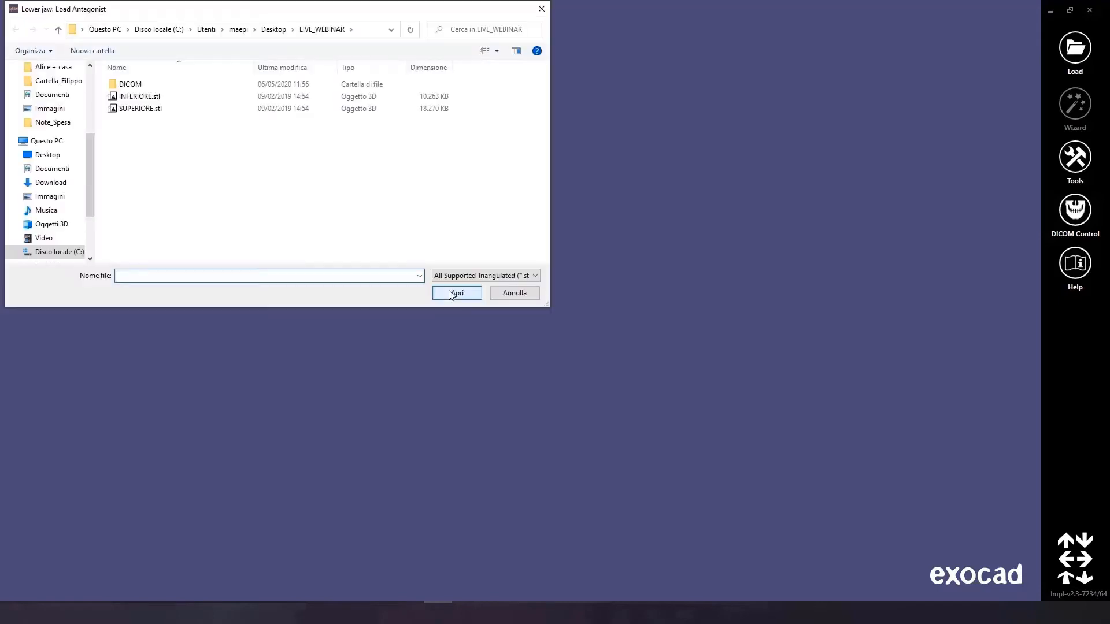
click(132, 98)
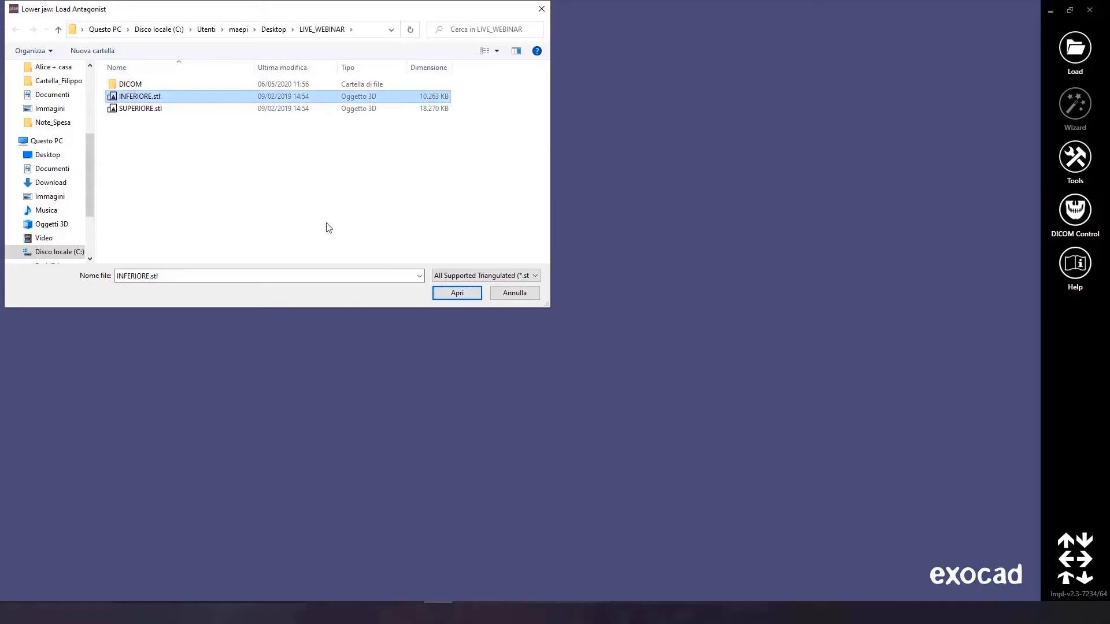
click(446, 299)
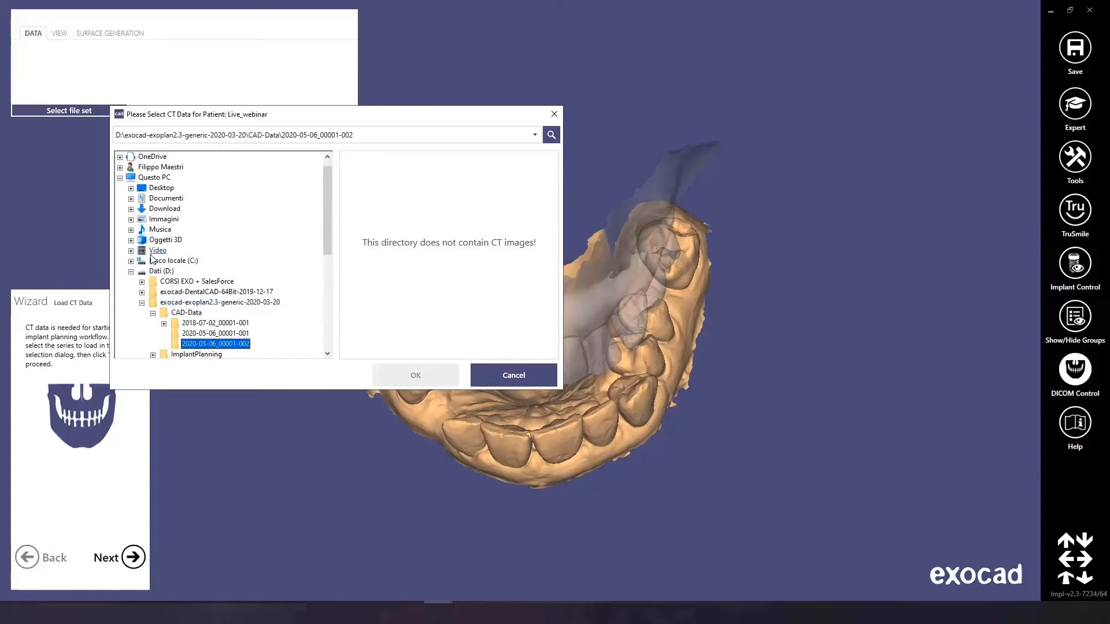
Load the AXIAL CT series from the DICOM folder inside the desktop's LIVE_WEBINAR folder.
click(159, 189)
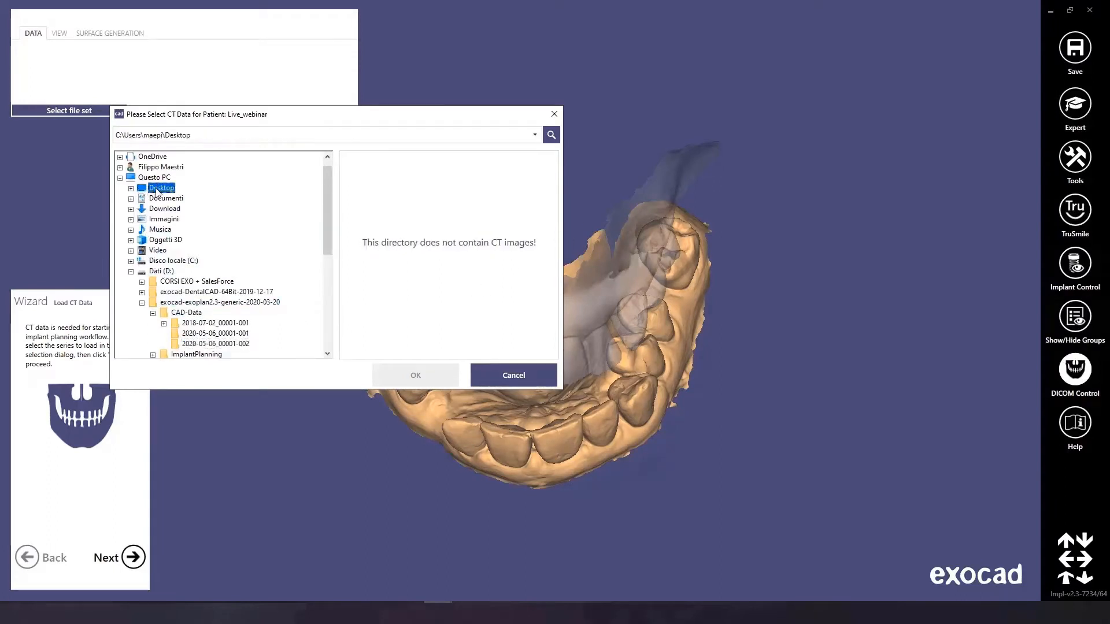
double_click(158, 188)
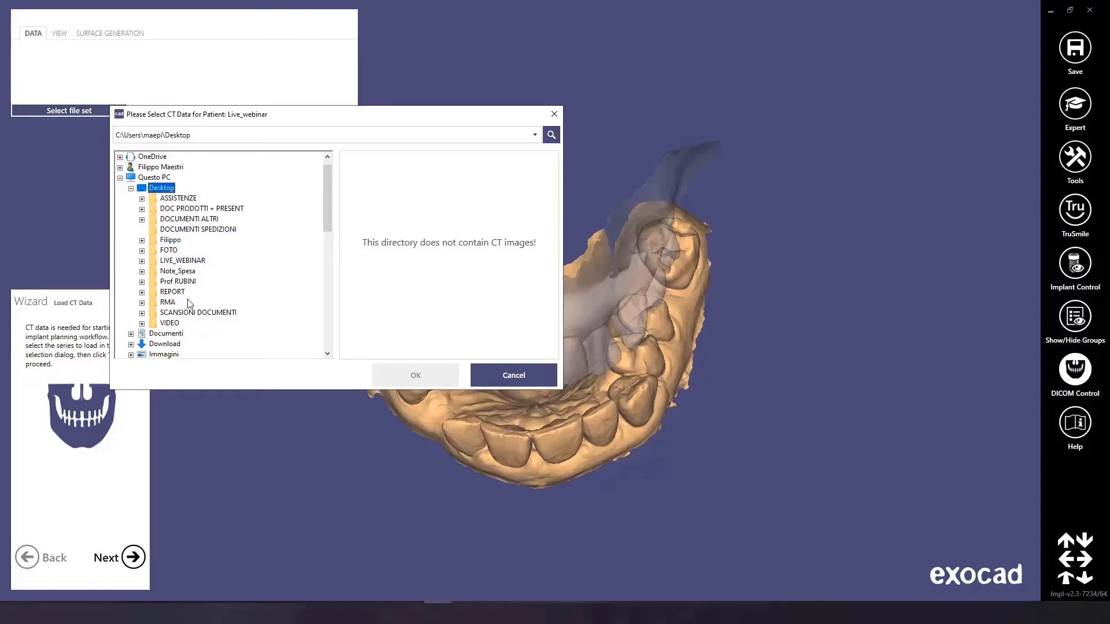
double_click(179, 262)
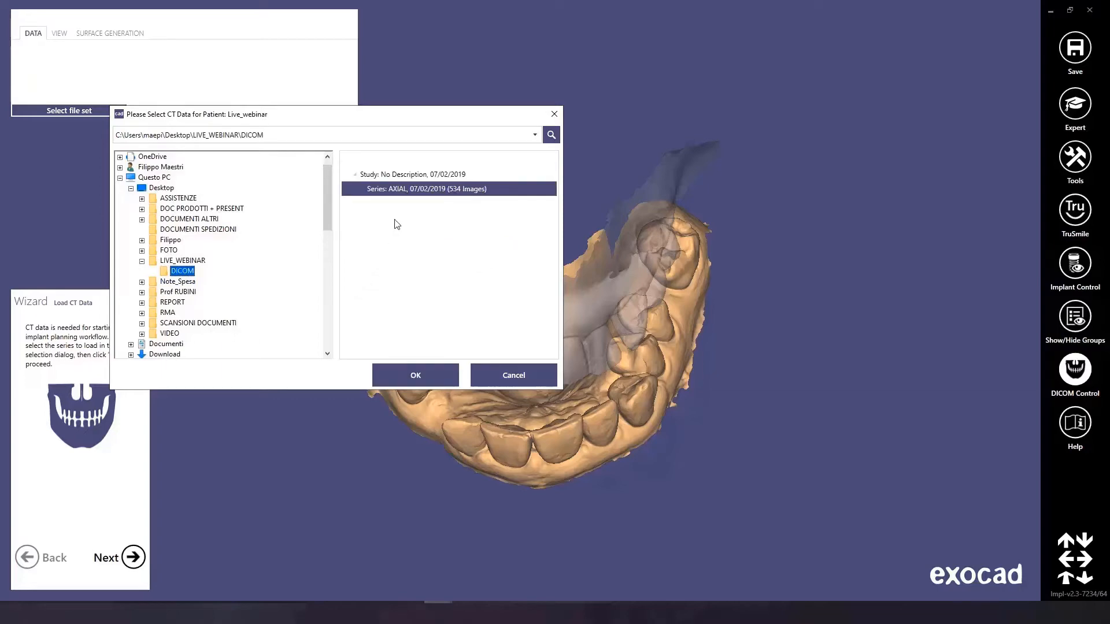
click(426, 373)
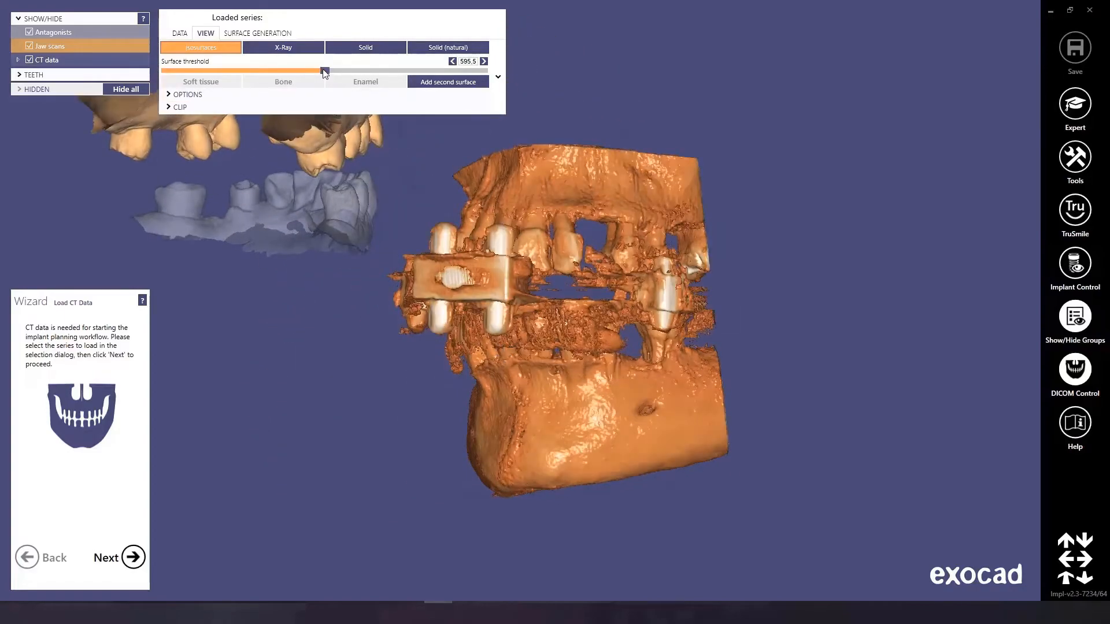
Set the CT isosurface threshold to 700 and proceed to defining the density references.
drag(324, 73, 381, 71)
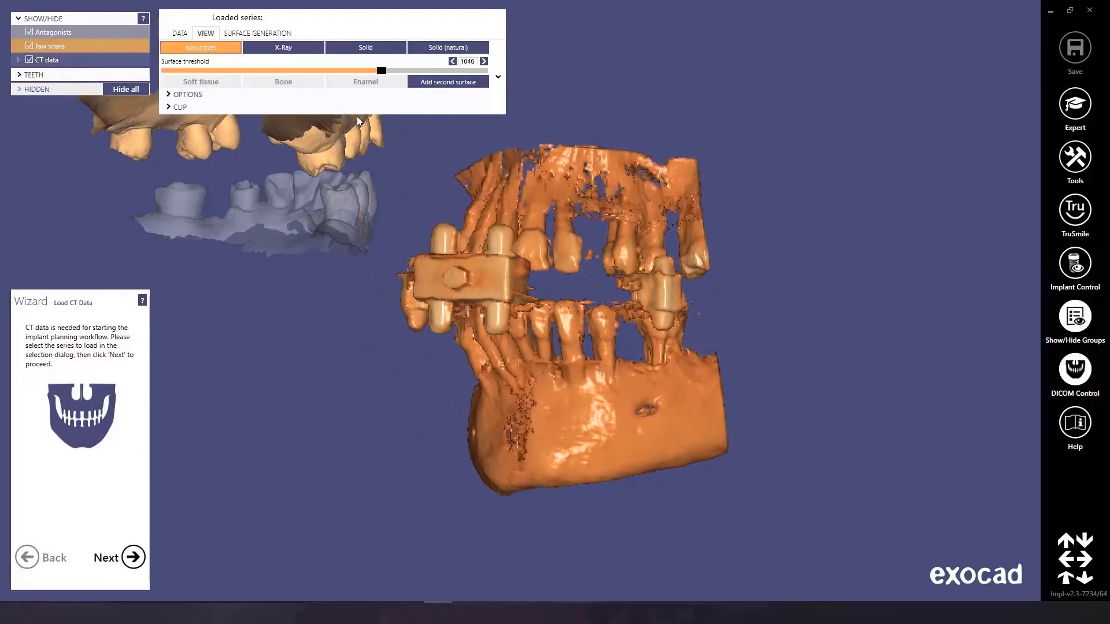
mouse_move(358, 120)
mouse_down()
mouse_move(294, 118)
mouse_move(337, 117)
mouse_up()
right_drag(549, 249, 572, 369)
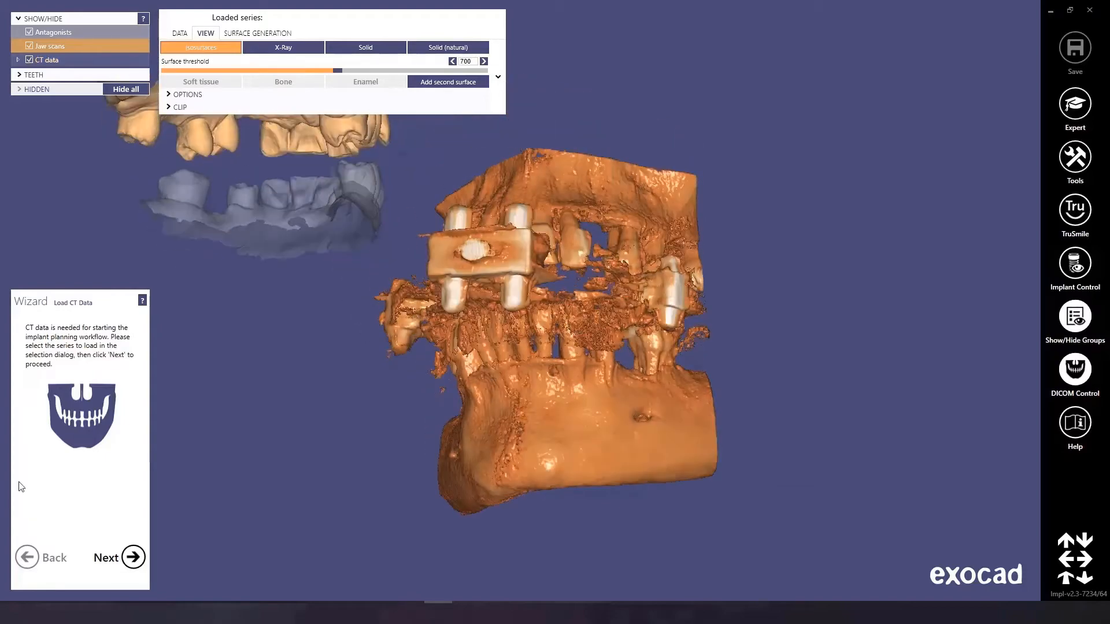
click(140, 561)
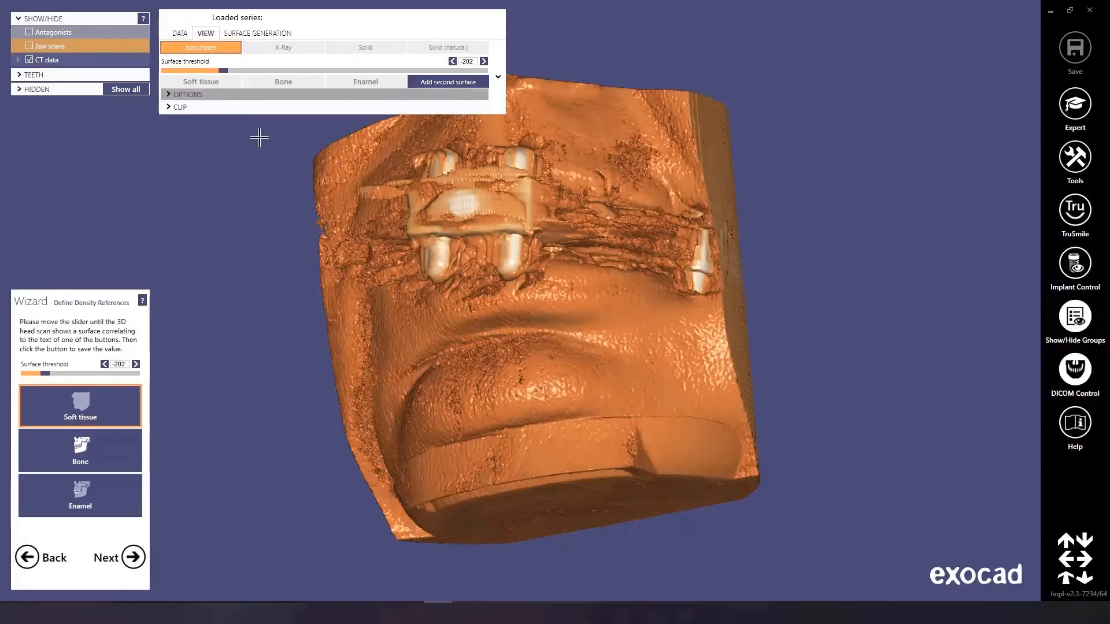
Lower the surface threshold to suit the skin surface and save it as the Soft tissue density reference.
right_drag(734, 404, 584, 369)
drag(223, 70, 180, 90)
right_drag(309, 168, 601, 350)
click(84, 412)
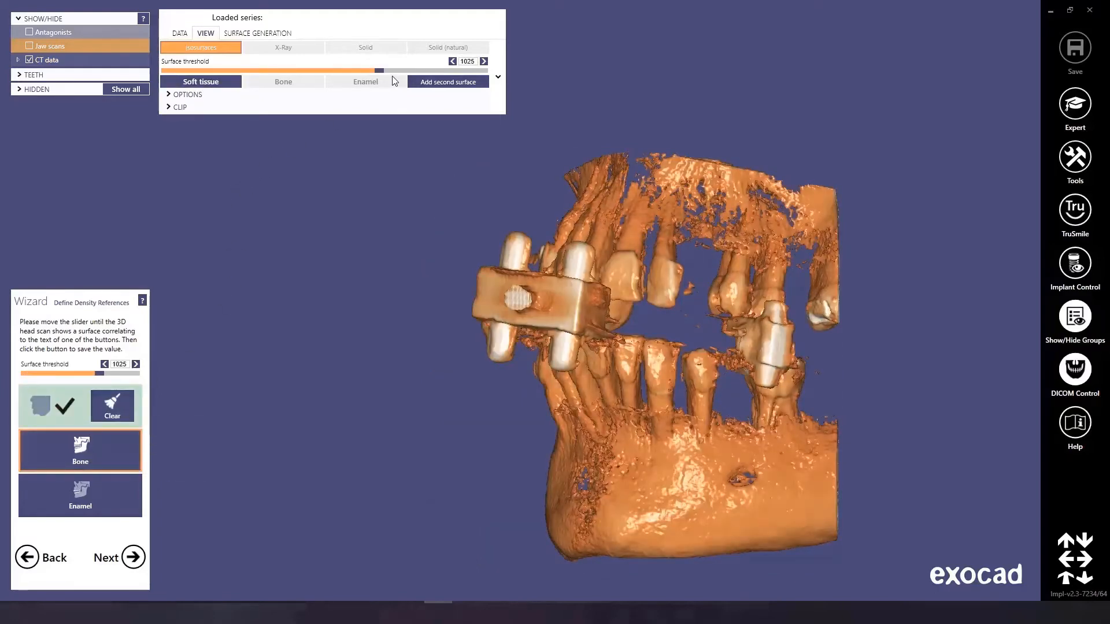
Adjust the surface threshold to about 866 and save it as the Bone density reference.
drag(379, 70, 336, 70)
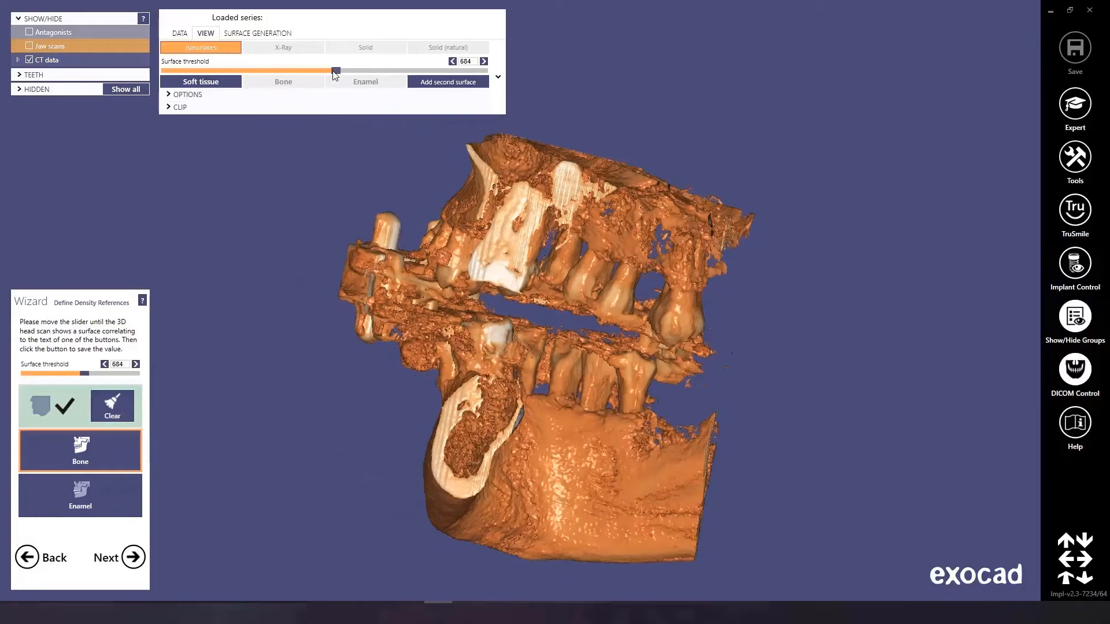
drag(335, 71, 355, 102)
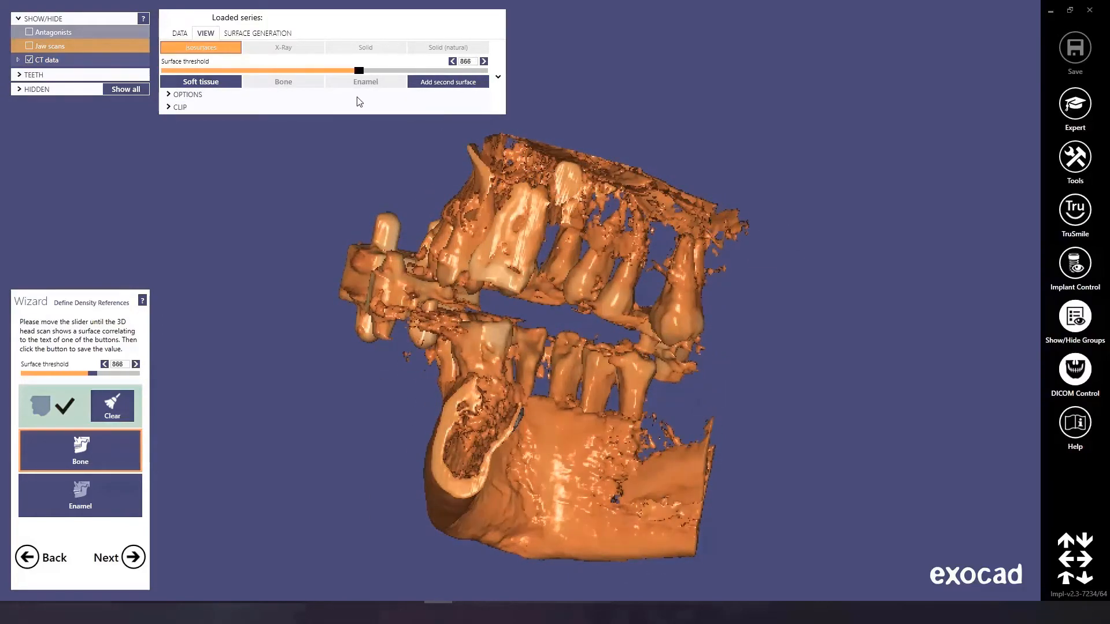
right_drag(442, 399, 514, 435)
click(69, 448)
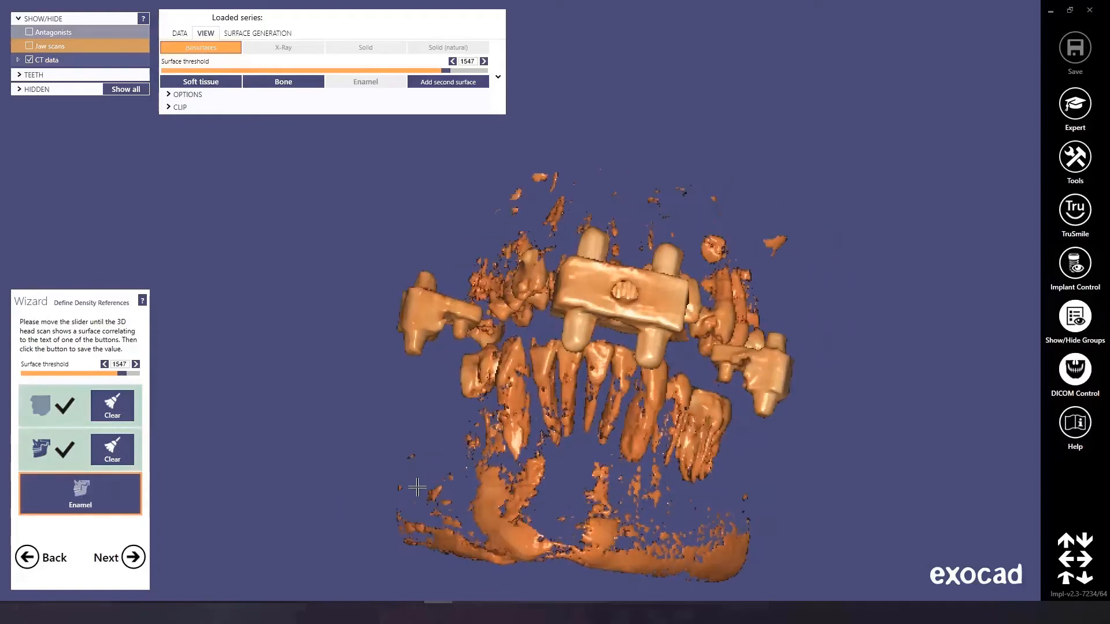
Try surface thresholds between 1372 and 1547 to isolate the enamel, ending at 1447.
click(452, 62)
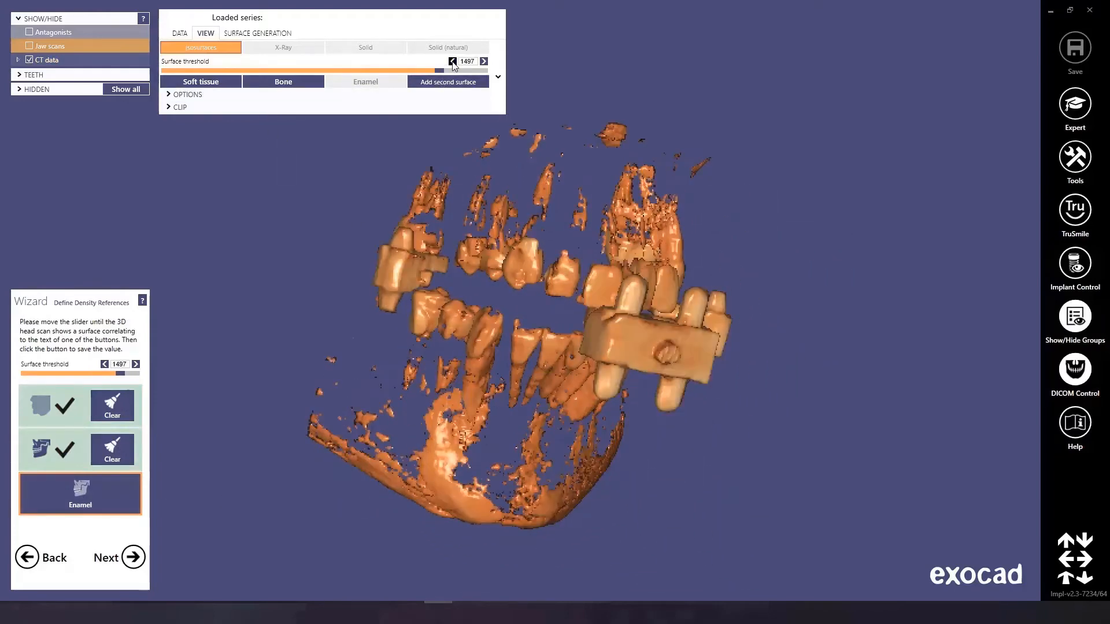
drag(432, 70, 451, 70)
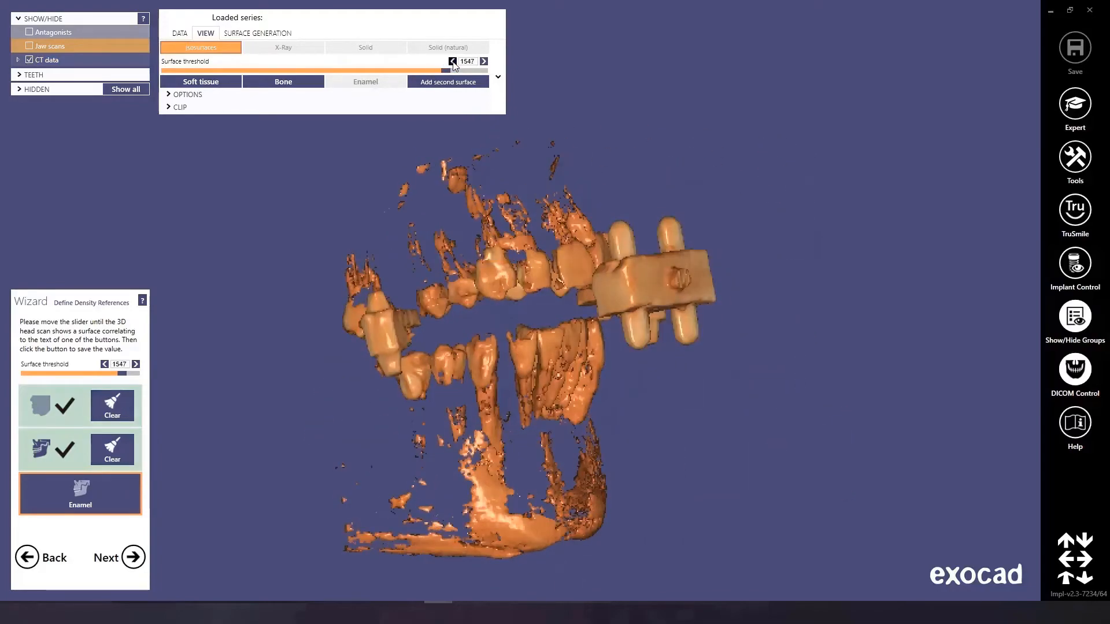
click(452, 62)
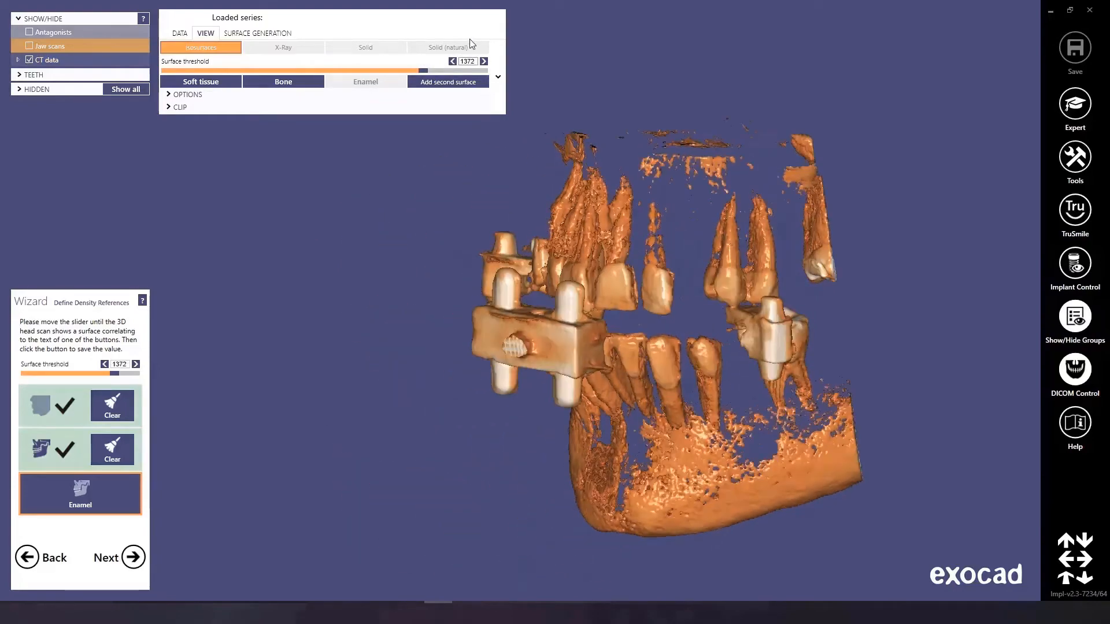
click(484, 62)
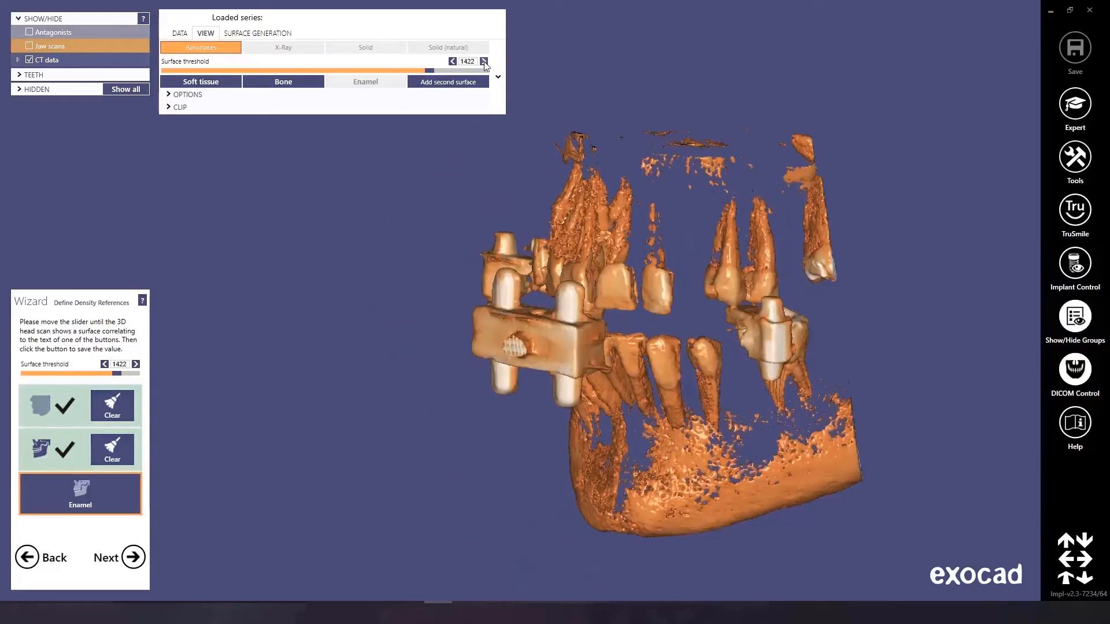
click(484, 61)
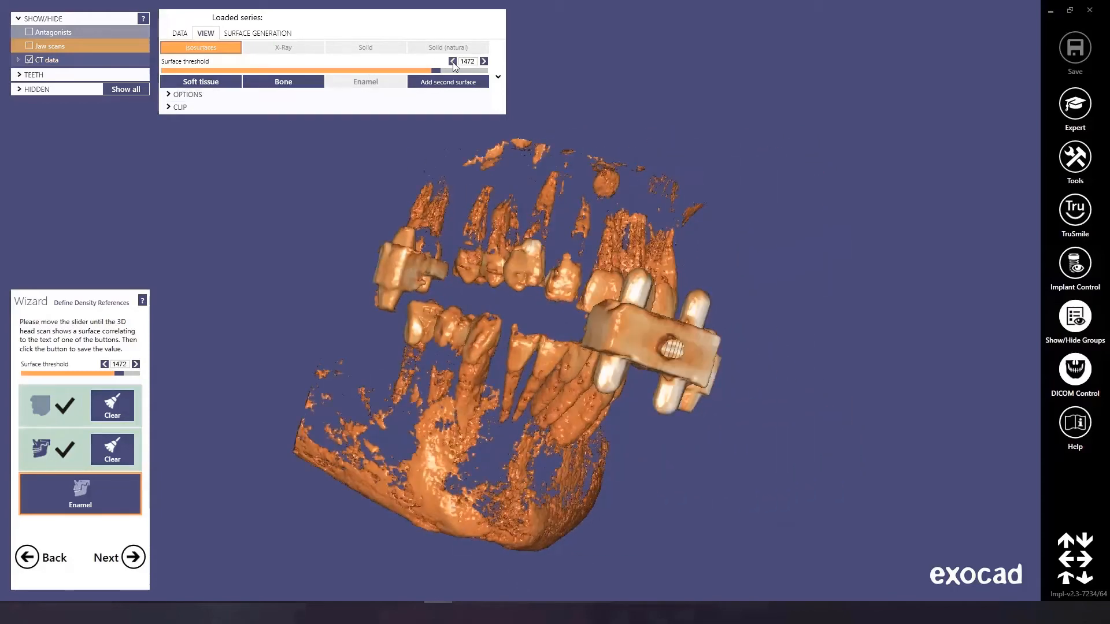
click(453, 61)
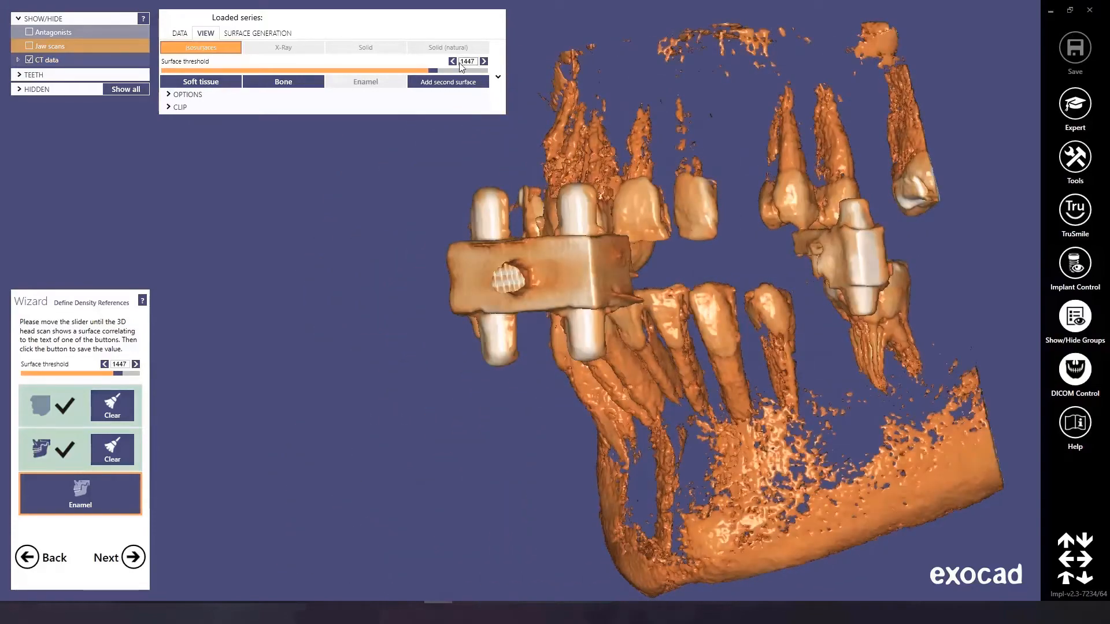
Compare the enamel surface at thresholds of 1372, 1447, 1572 and 1647.
click(452, 61)
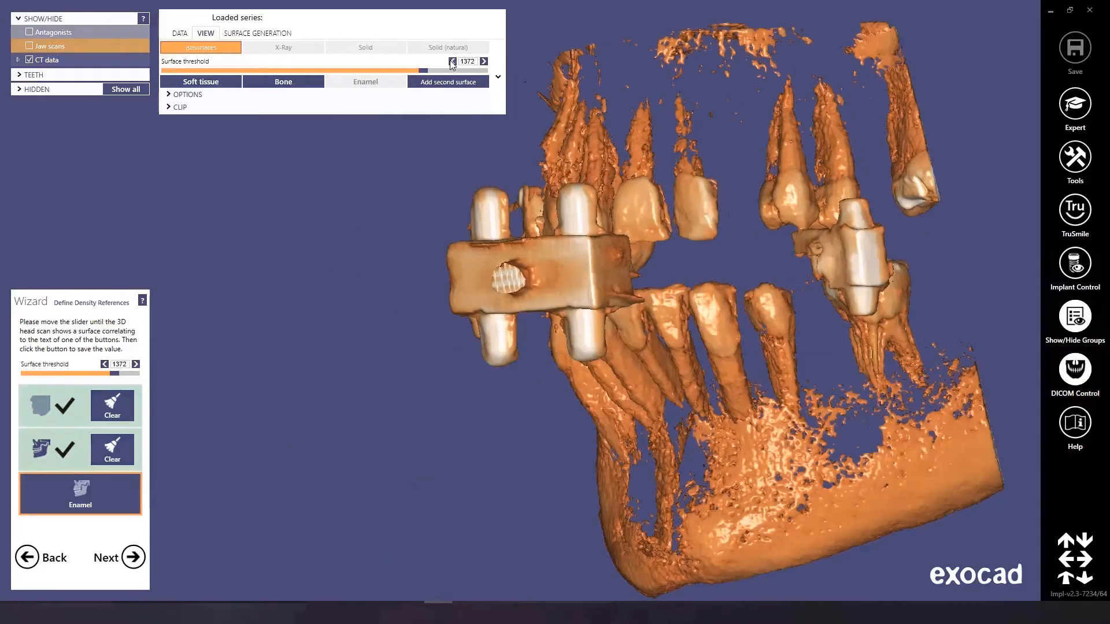
click(484, 61)
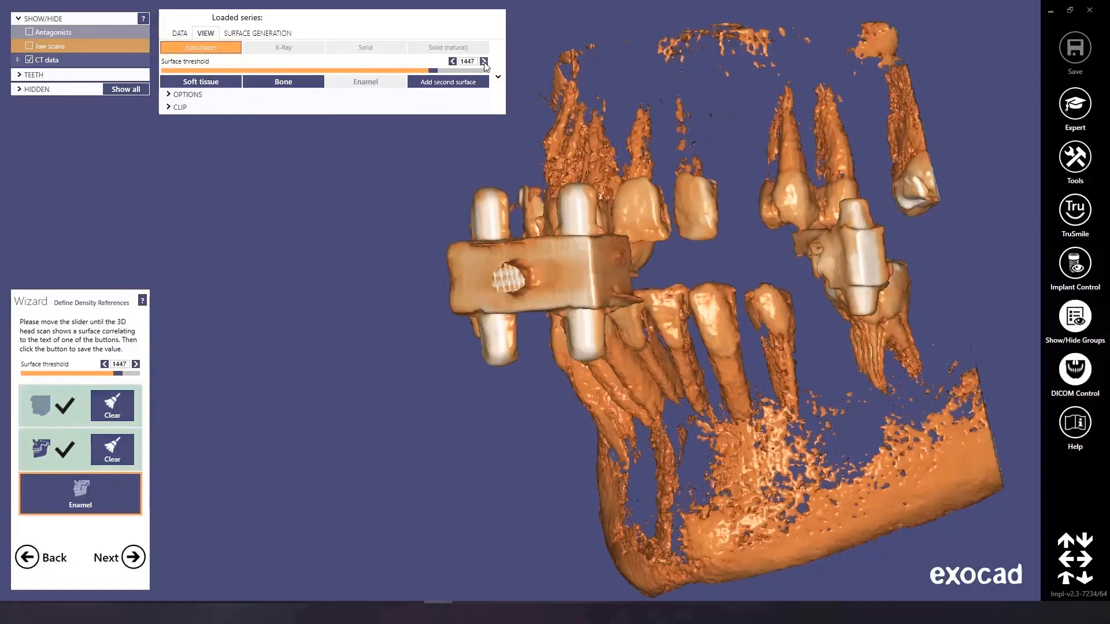
click(485, 63)
click(485, 63)
click(485, 62)
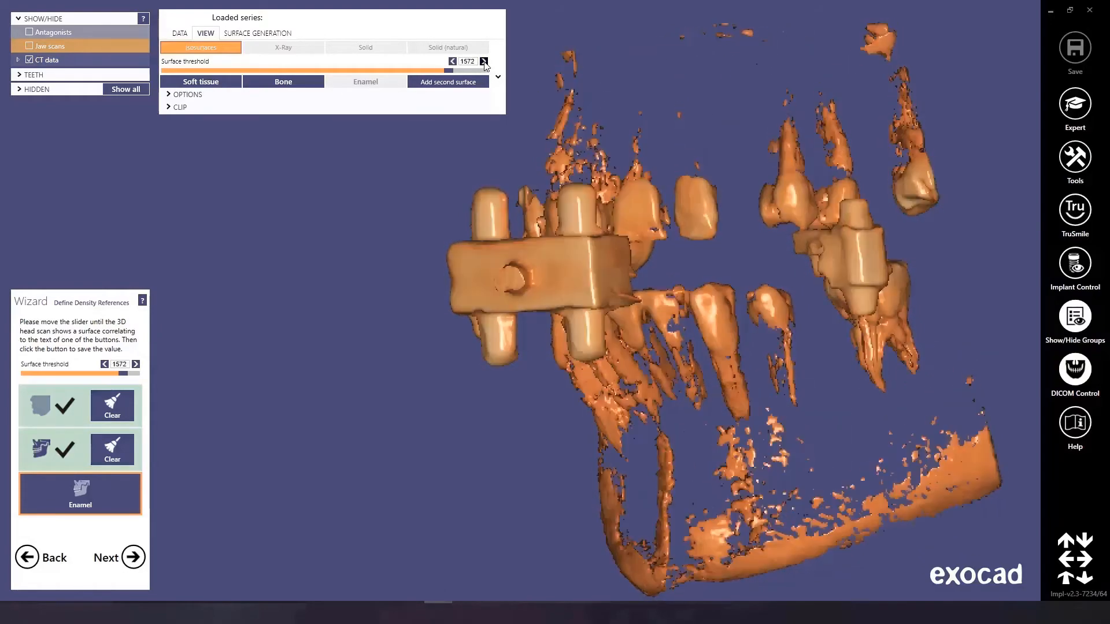
click(485, 62)
click(484, 62)
click(484, 61)
click(484, 62)
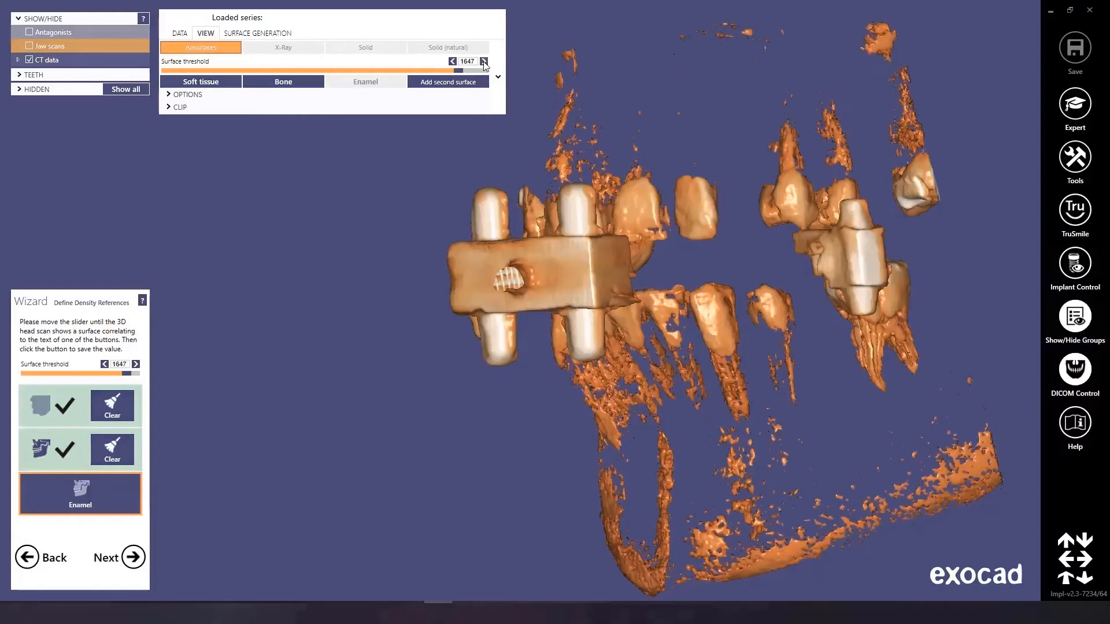
Set the surface threshold to 1447 and save it as the Enamel density reference.
click(452, 61)
click(452, 61)
click(452, 61)
click(452, 62)
click(452, 61)
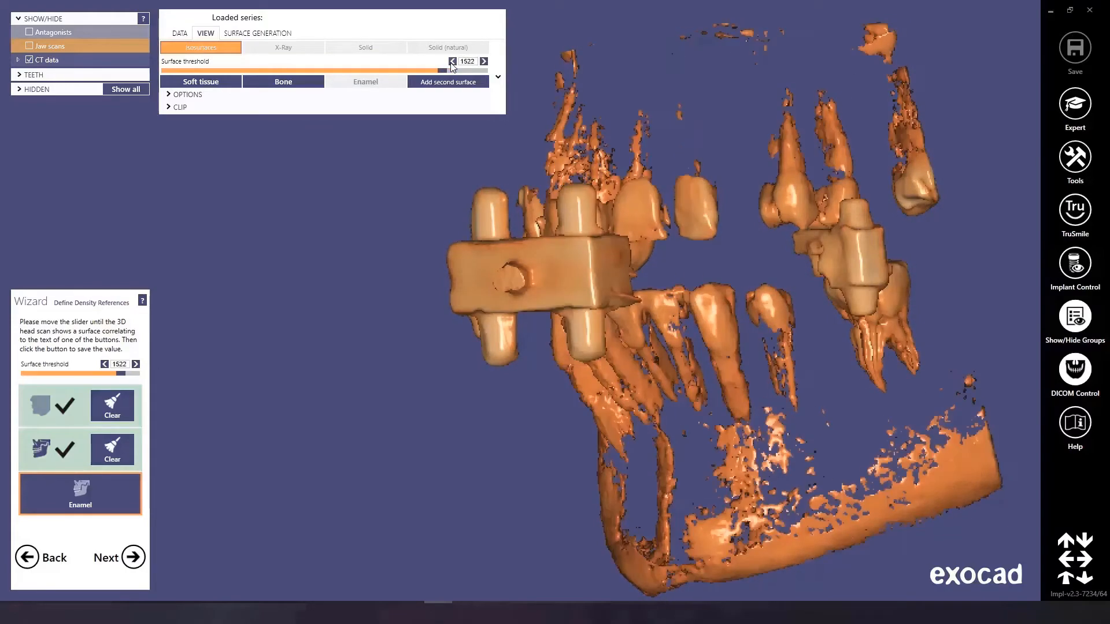
click(452, 61)
click(452, 61)
click(451, 62)
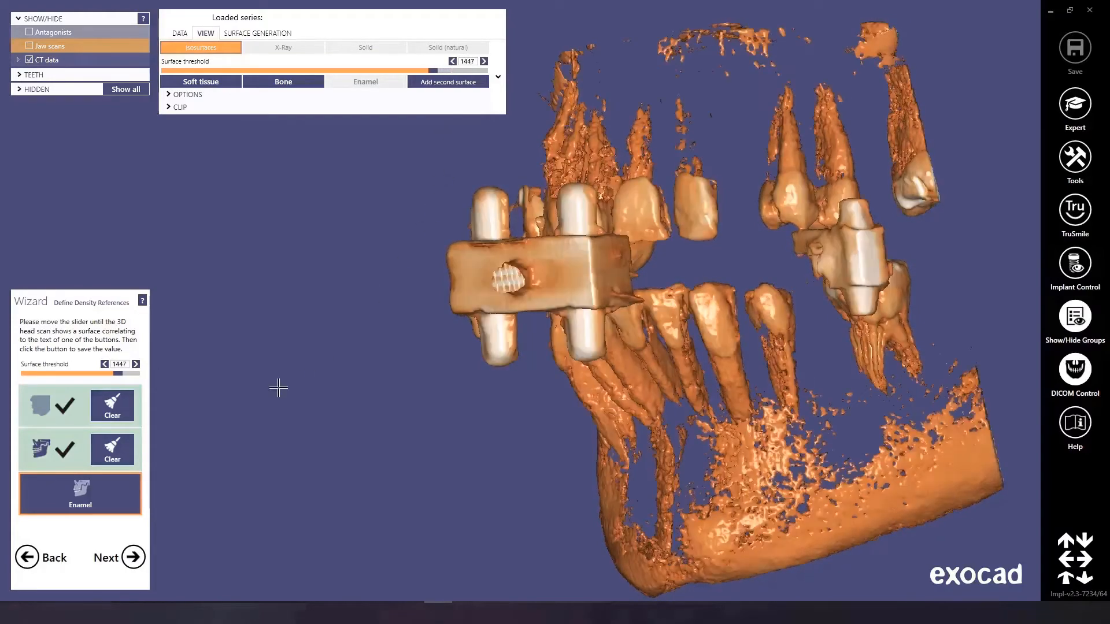
click(123, 496)
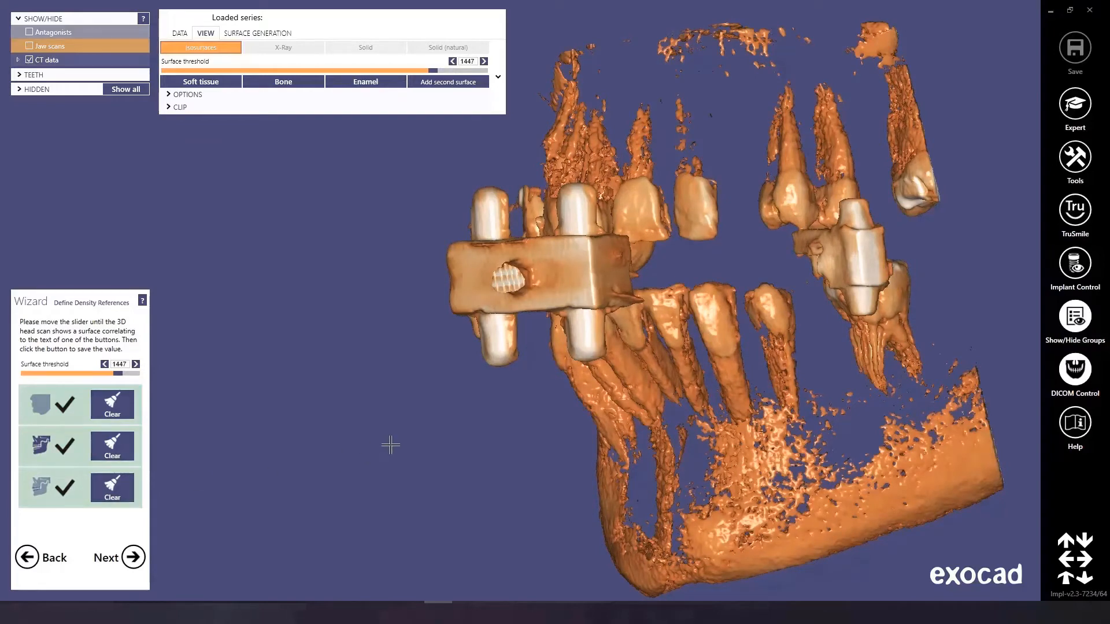
Proceed to the panoramic curve definition and fit the curve's right end, side points and front point to the lower jaw arch.
click(134, 558)
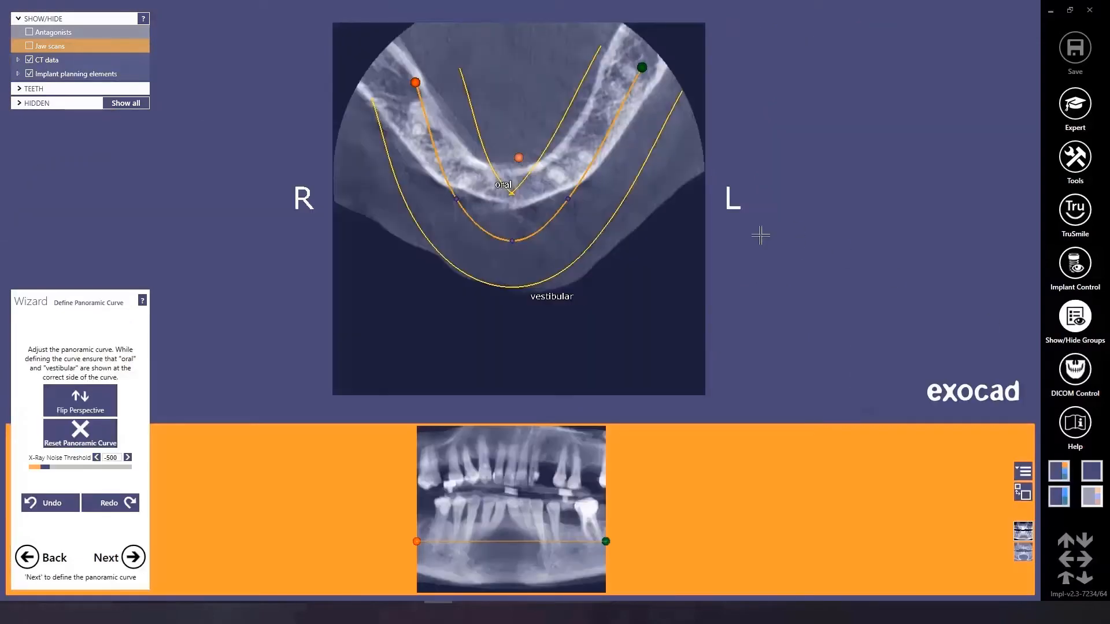
drag(414, 78, 370, 43)
drag(513, 238, 585, 157)
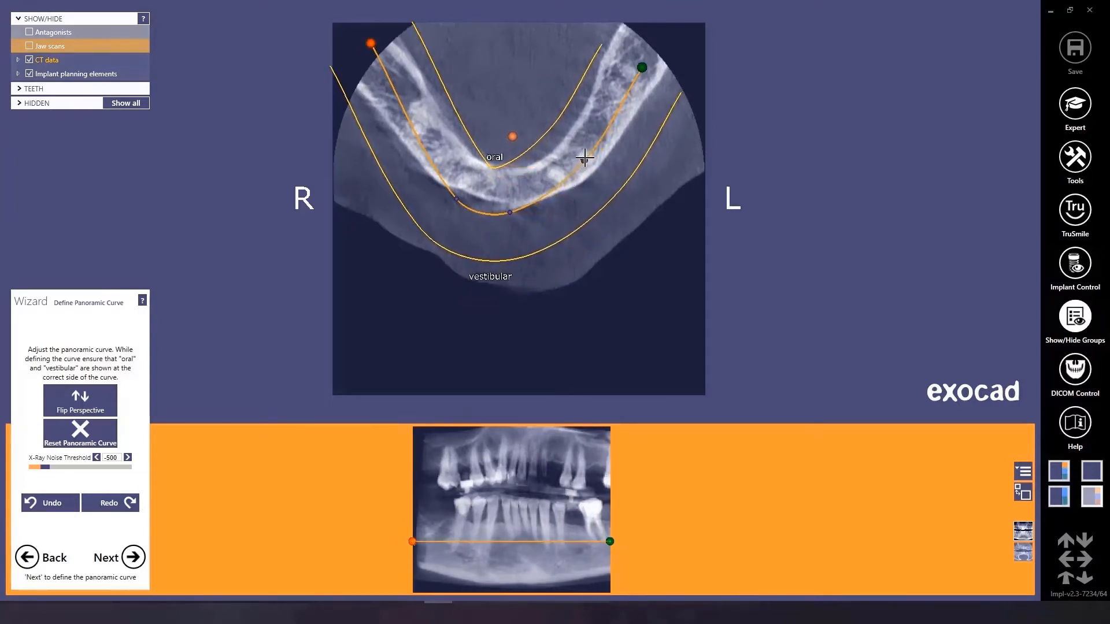
drag(456, 199, 437, 140)
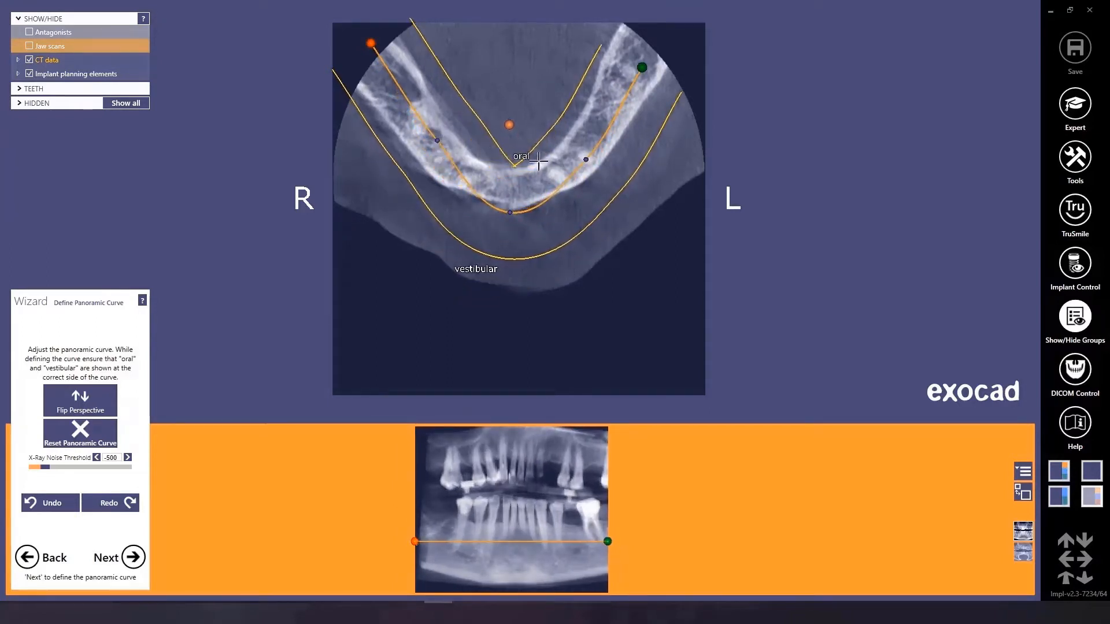
drag(511, 210, 511, 198)
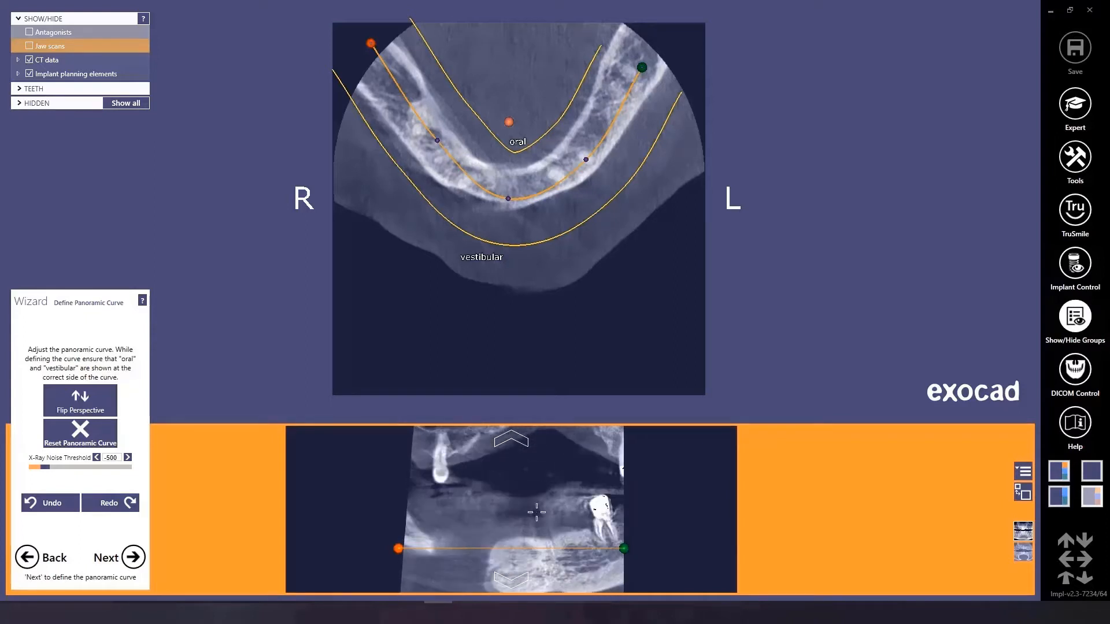
Reshape the panoramic curve on an upper jaw slice by moving its front point, both side points and right end onto the arch.
scroll(500, 190, up, 3)
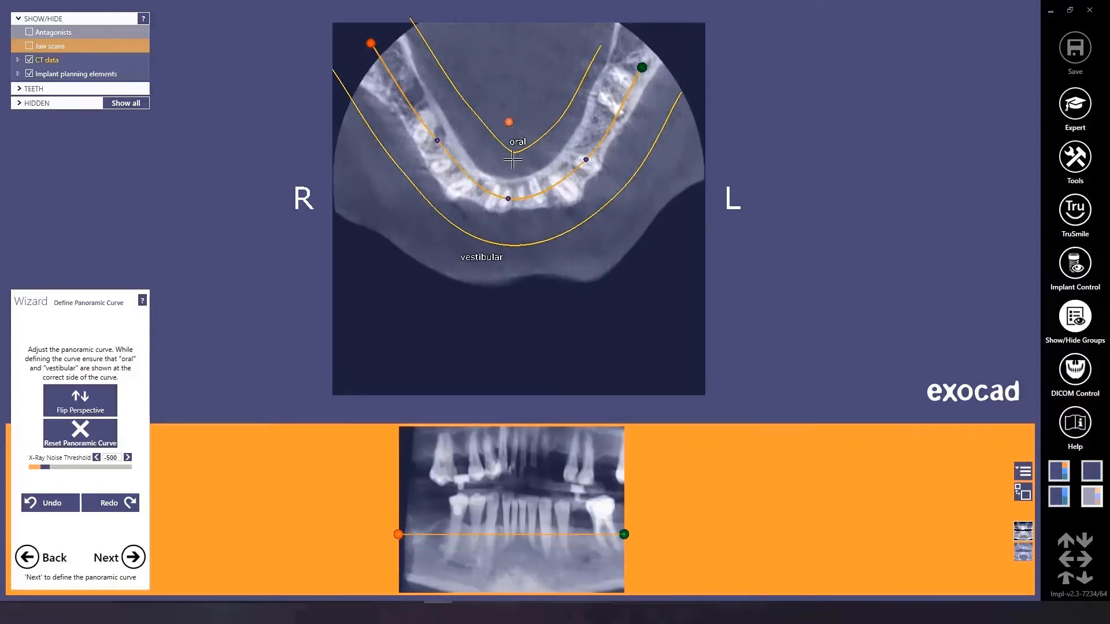
scroll(512, 207, down, 4)
scroll(512, 207, down, 4)
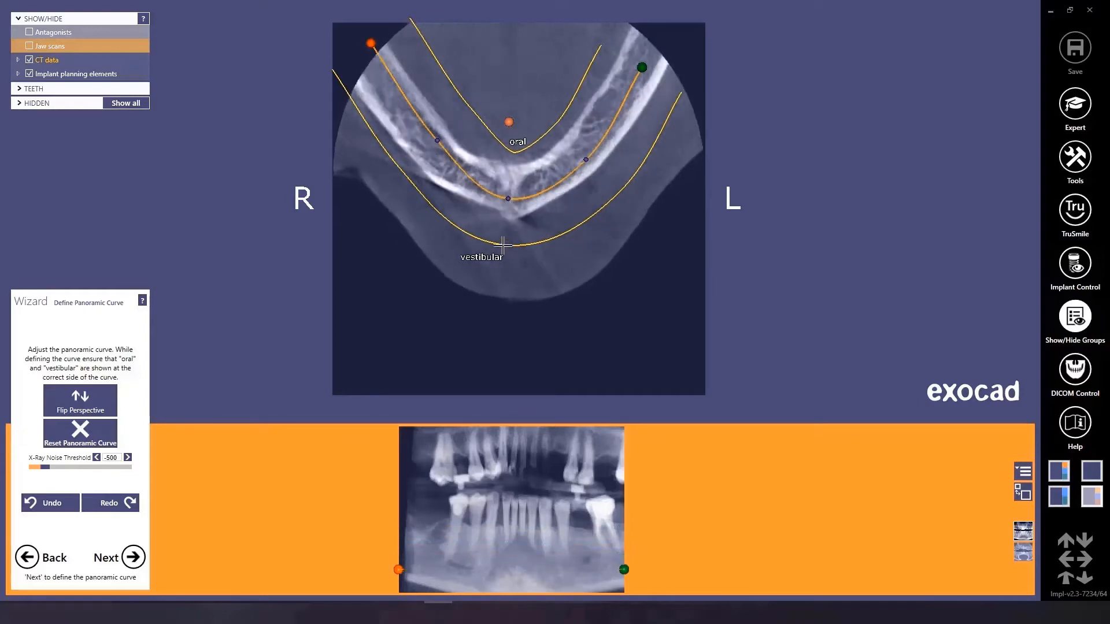
scroll(495, 213, up, 3)
scroll(495, 212, up, 5)
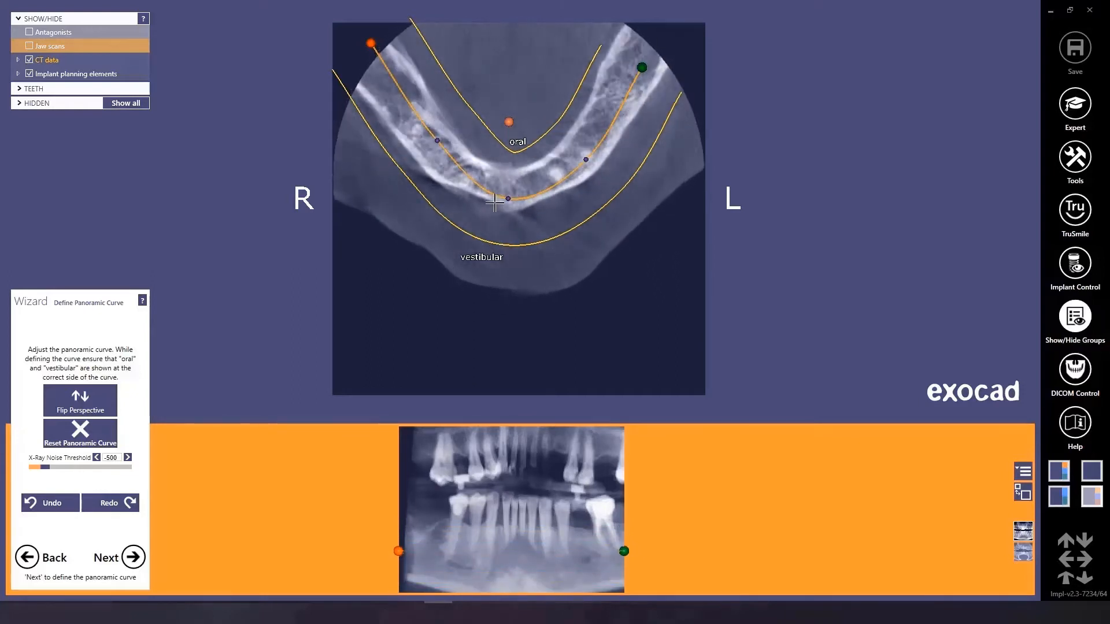
scroll(514, 206, up, 4)
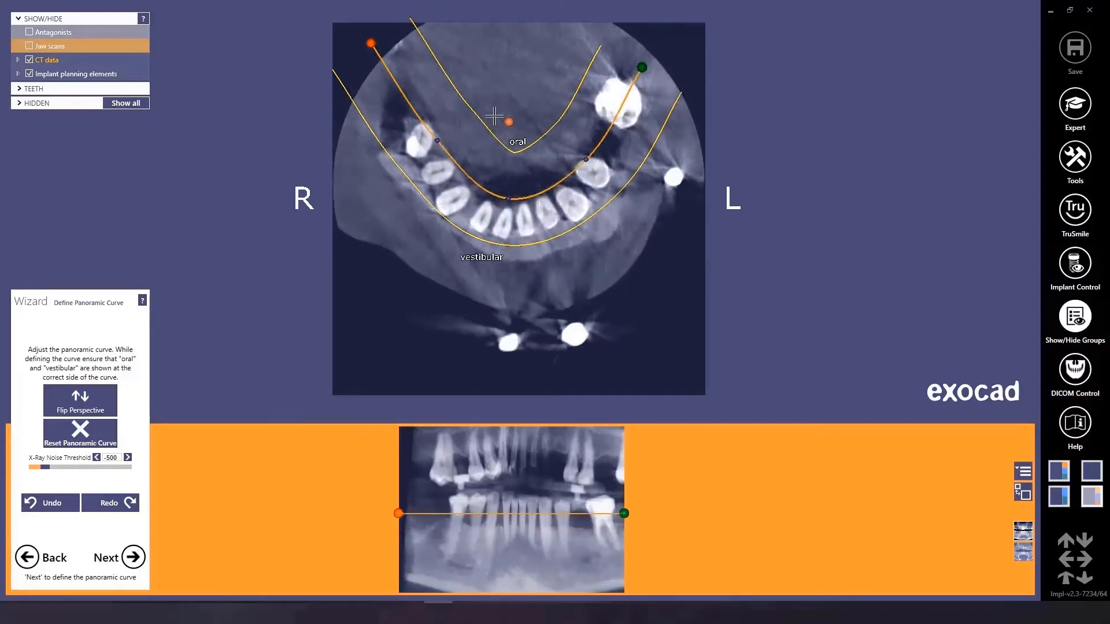
scroll(515, 206, up, 5)
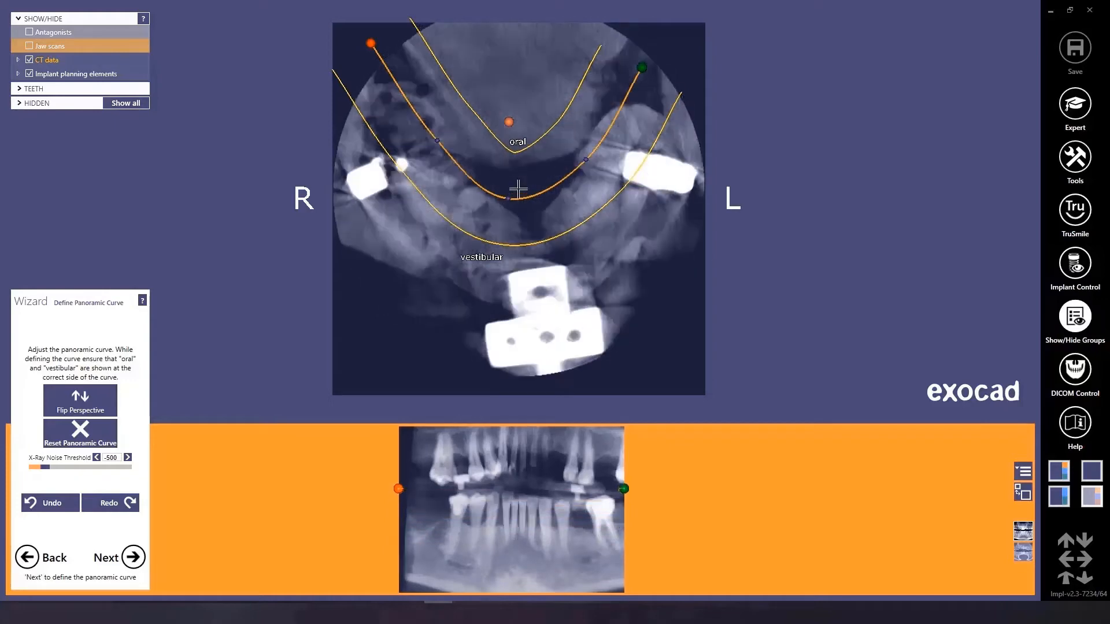
scroll(506, 142, up, 4)
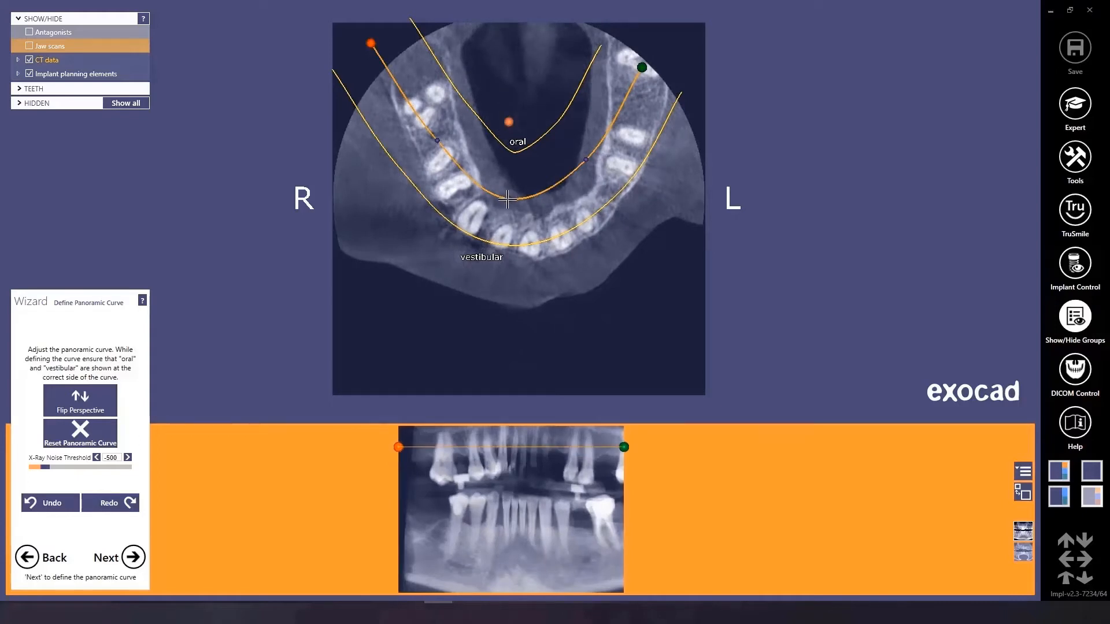
drag(509, 197, 522, 219)
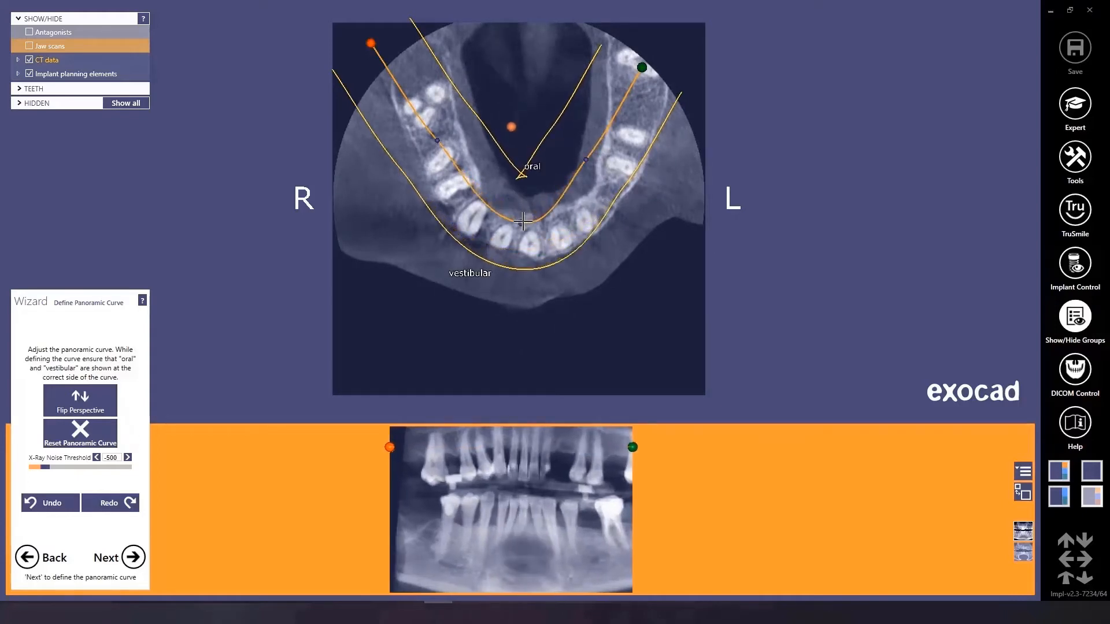
drag(584, 162, 596, 178)
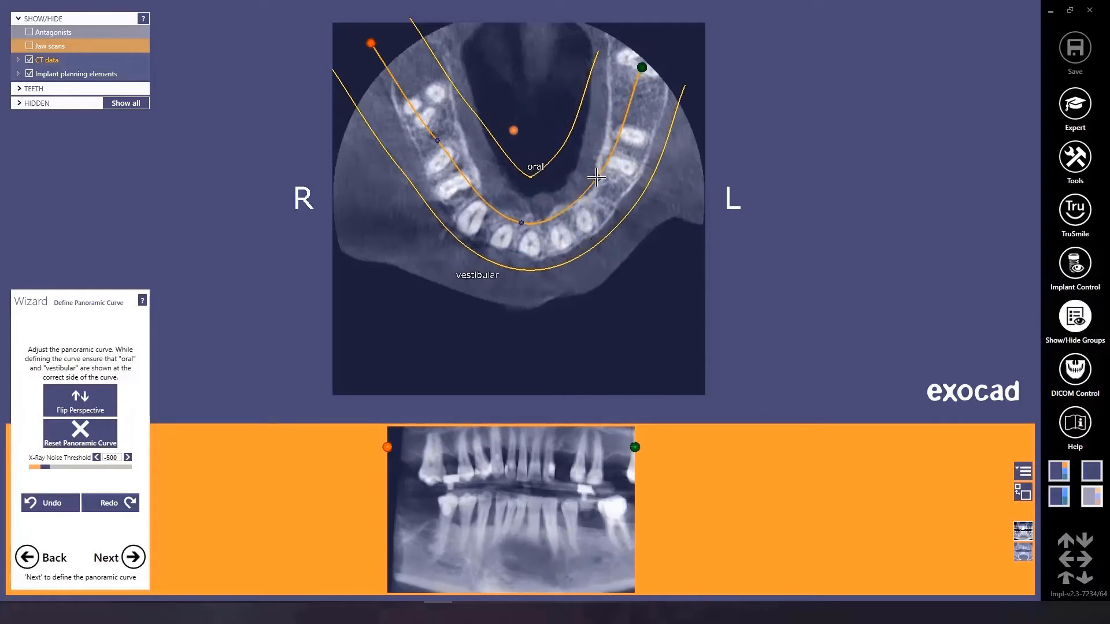
drag(439, 140, 429, 156)
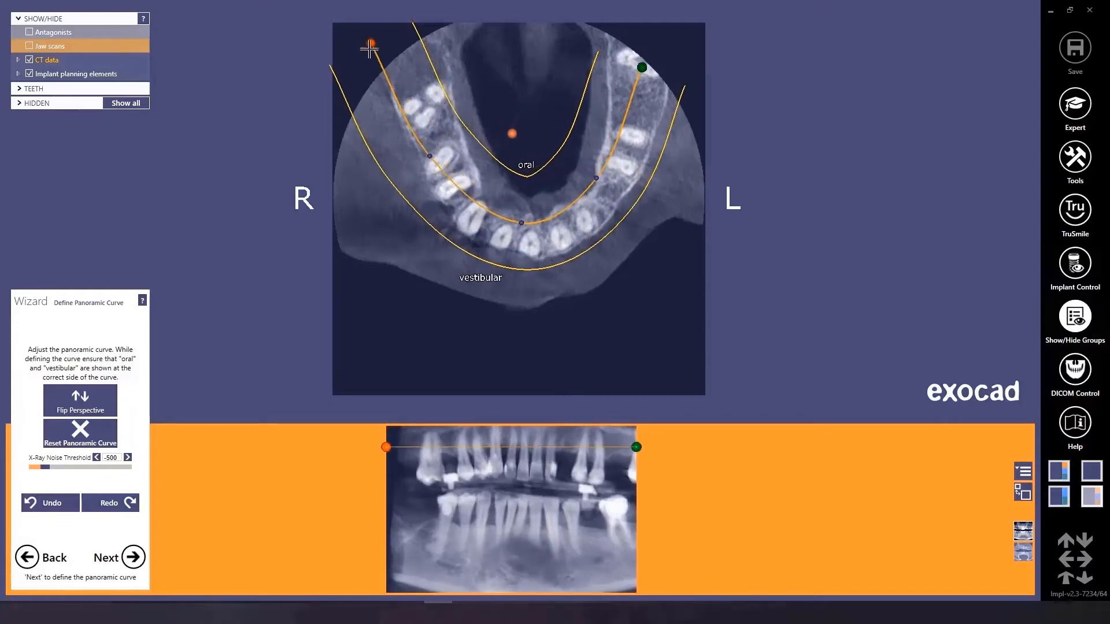
drag(372, 43, 393, 38)
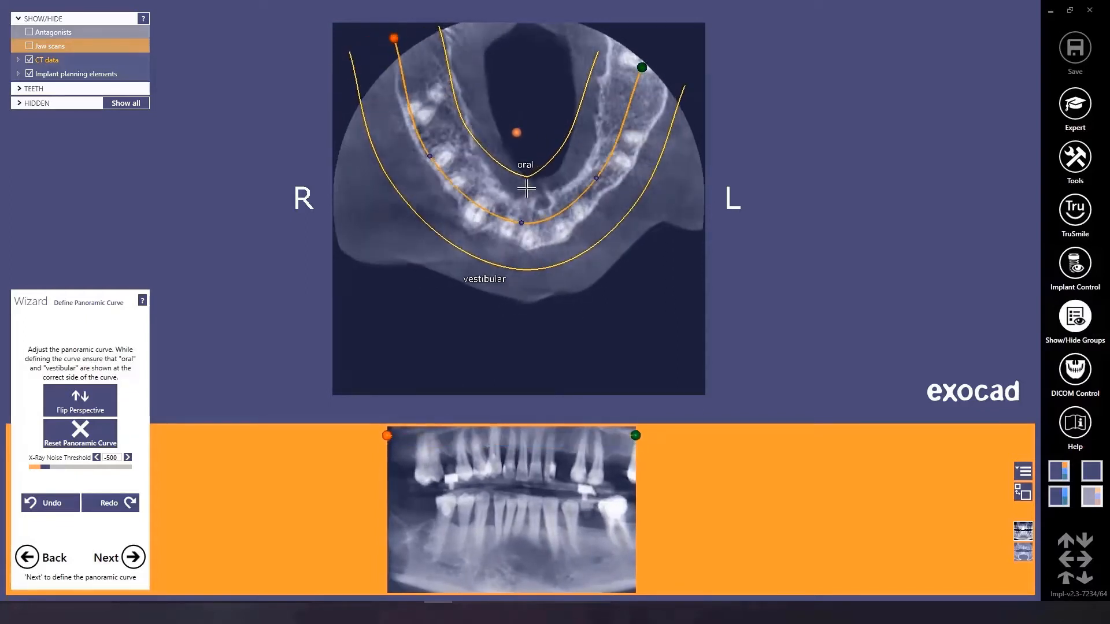
drag(397, 38, 405, 55)
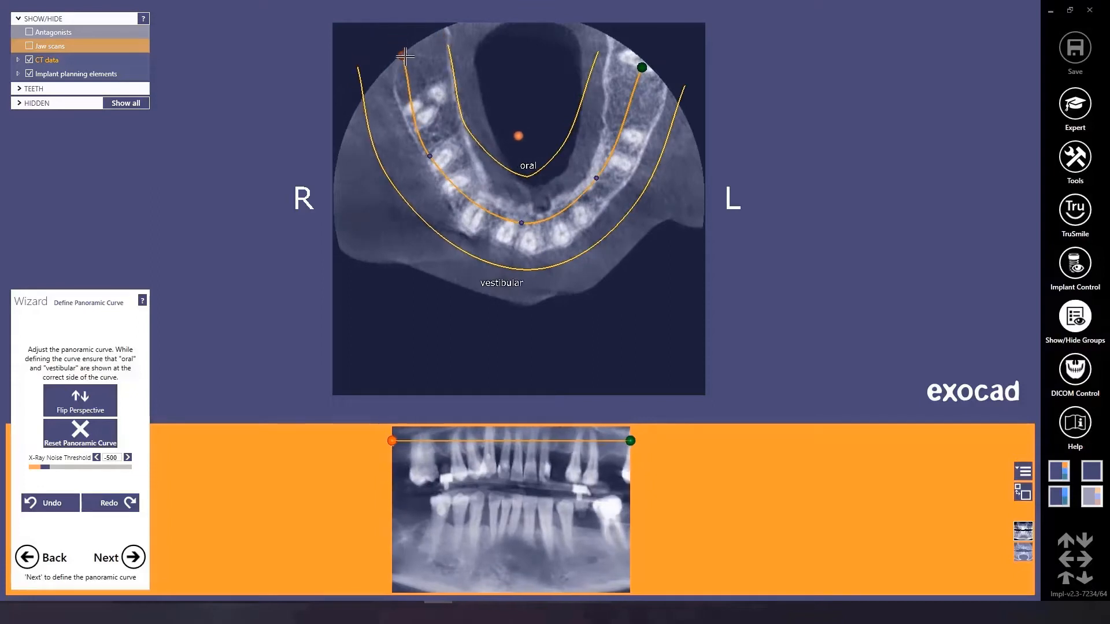
Refine the panoramic curve on a lower jaw slice by repositioning its right side, front point and left end as a compromise between both arches.
scroll(521, 195, up, 10)
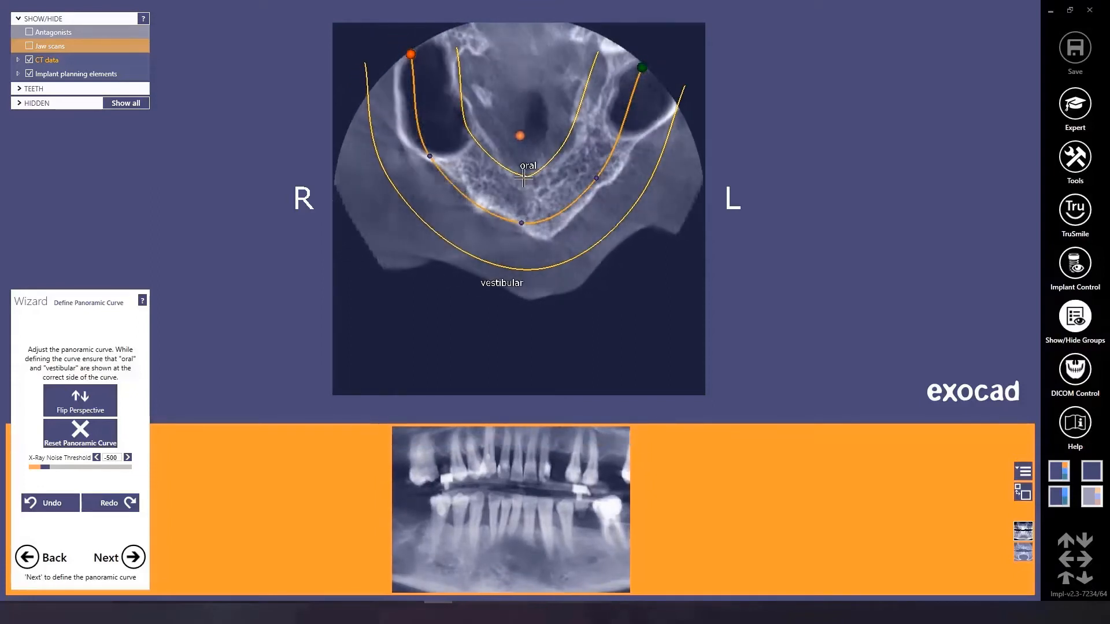
scroll(520, 194, down, 3)
scroll(521, 195, down, 6)
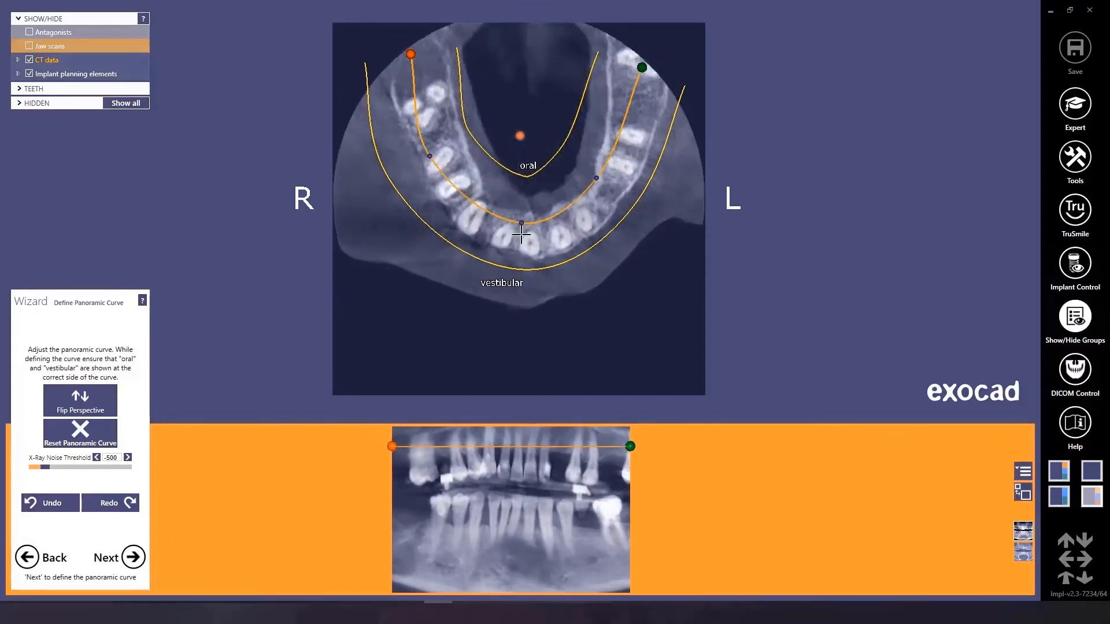
scroll(525, 266, down, 5)
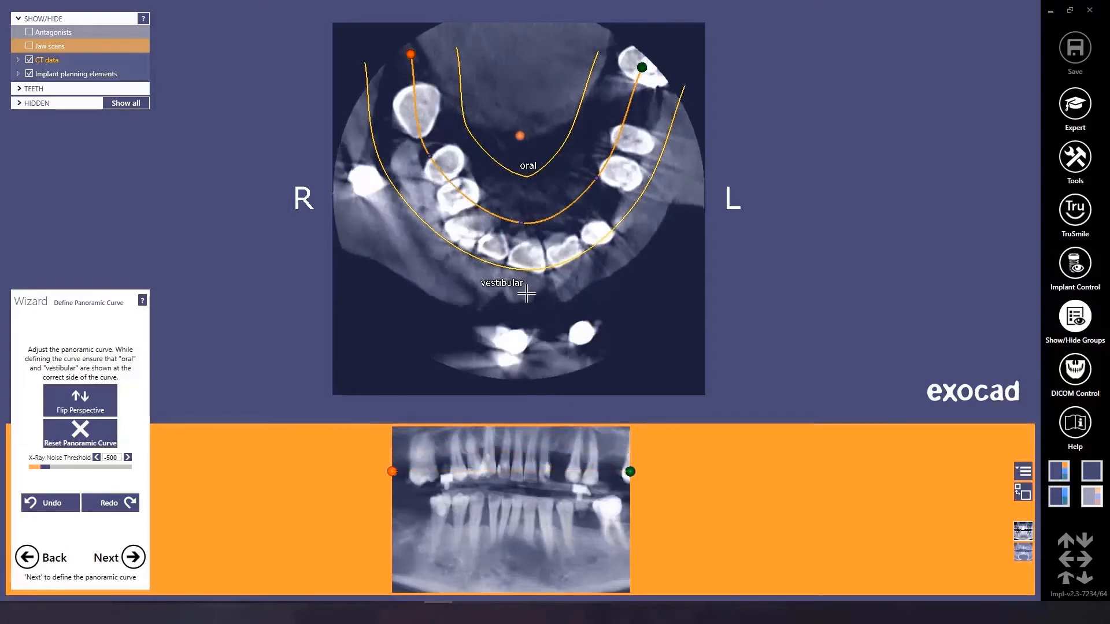
scroll(522, 347, down, 8)
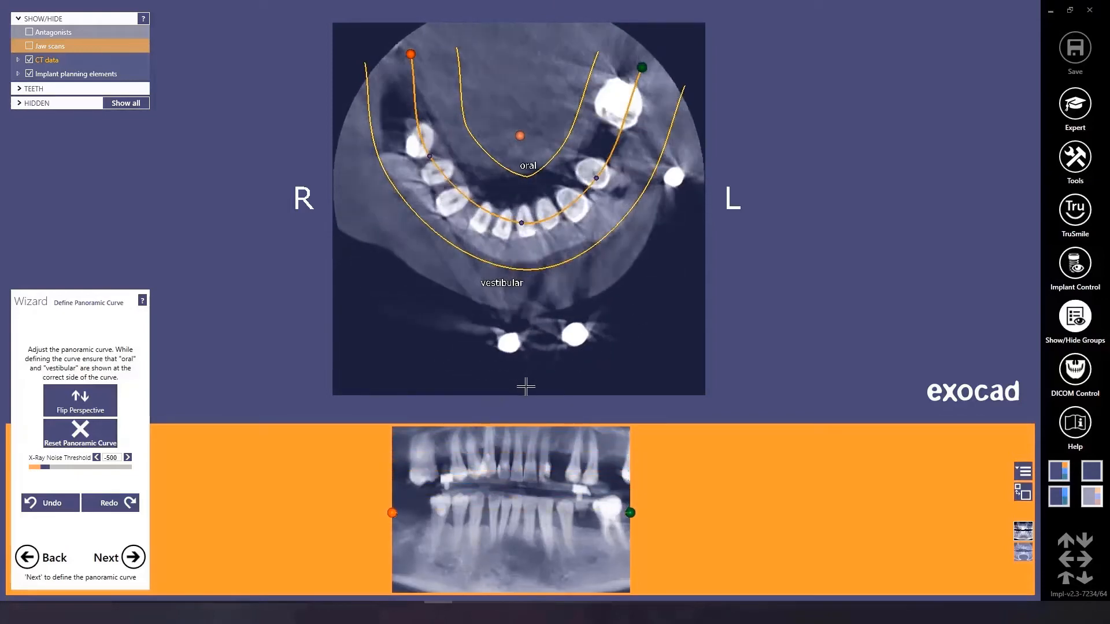
scroll(524, 445, down, 4)
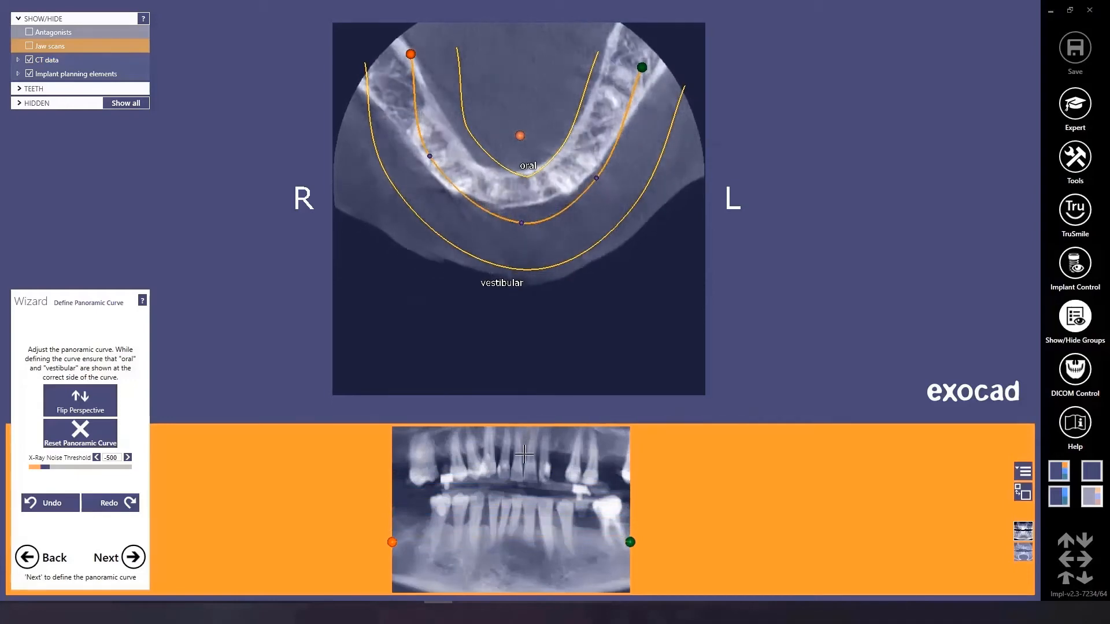
drag(414, 92, 431, 154)
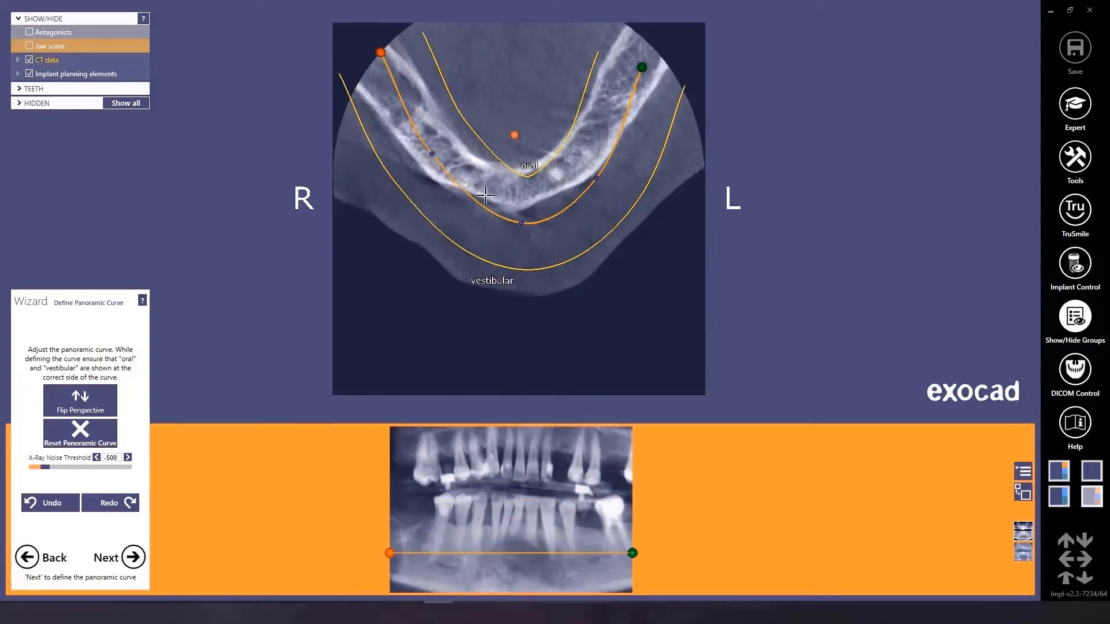
drag(520, 223, 516, 218)
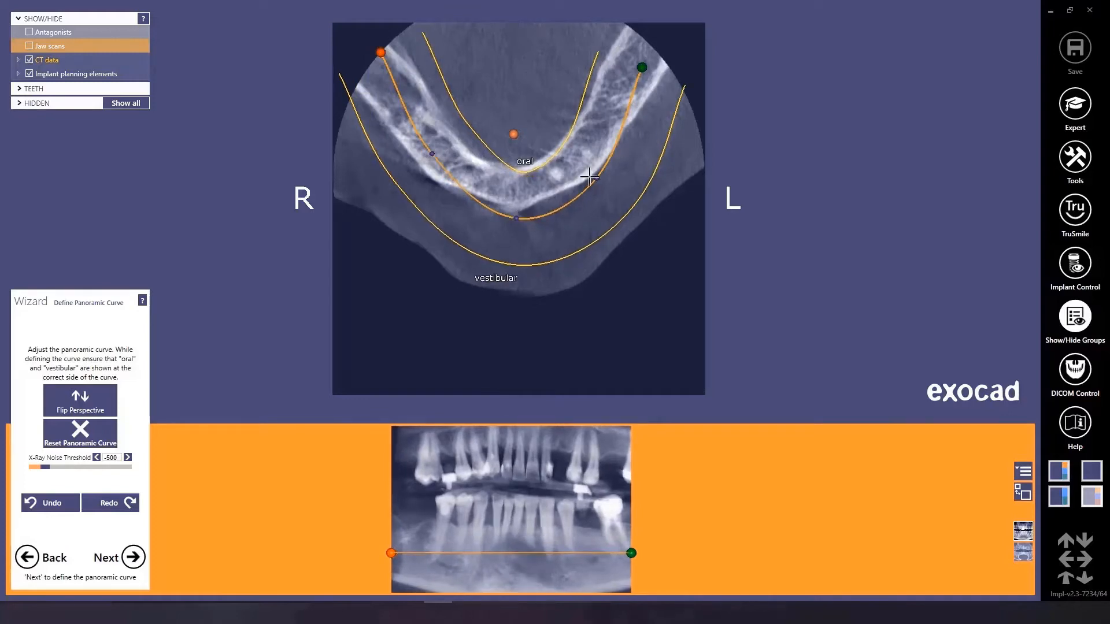
drag(641, 67, 647, 49)
Check the panoramic curve across the slices of both jaws and in flipped perspective, and accept it to reach CT data alignment.
scroll(517, 122, up, 10)
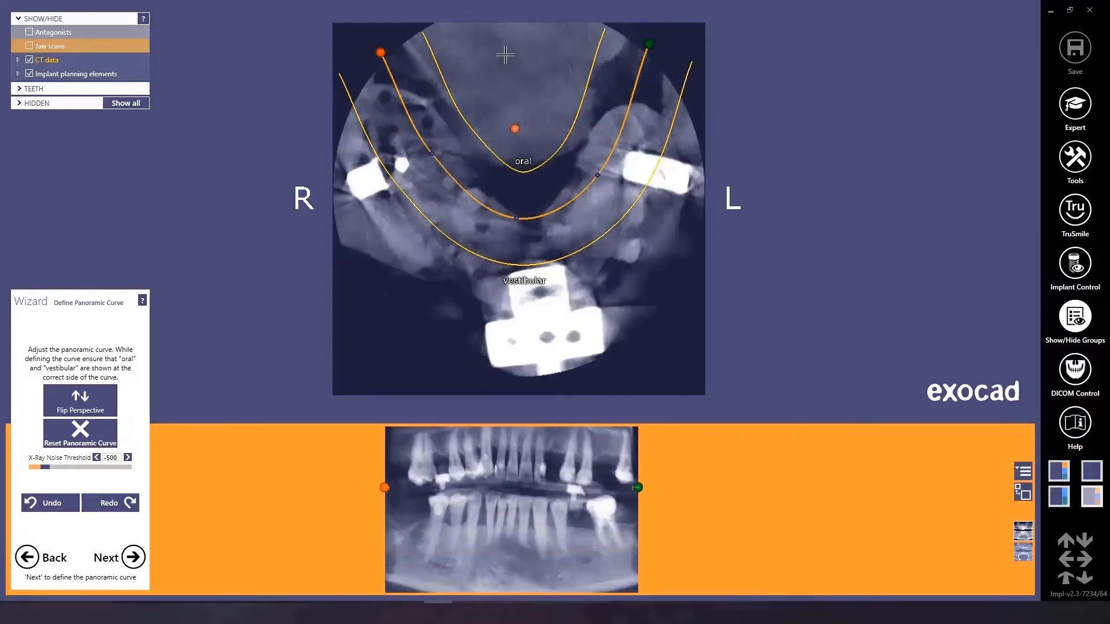
scroll(501, 28, up, 5)
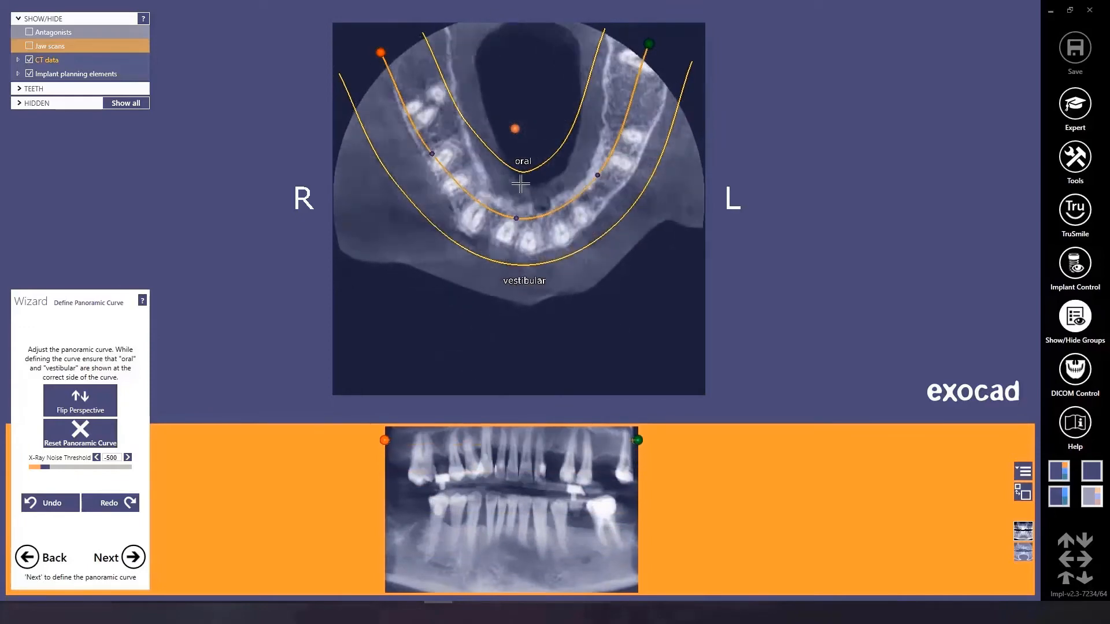
scroll(519, 176, down, 5)
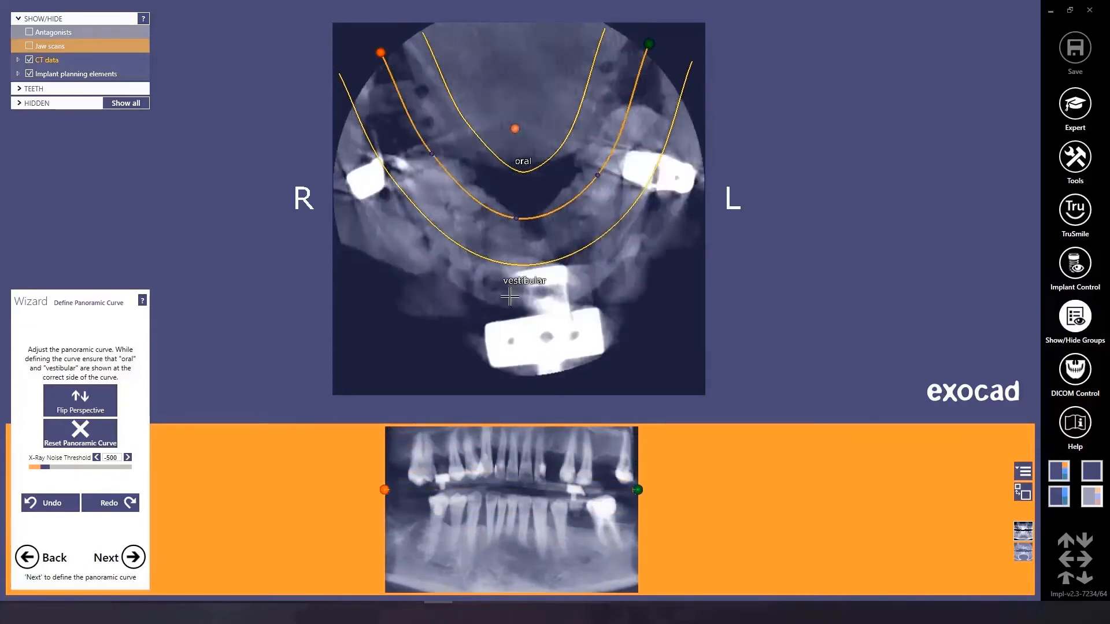
scroll(516, 272, up, 3)
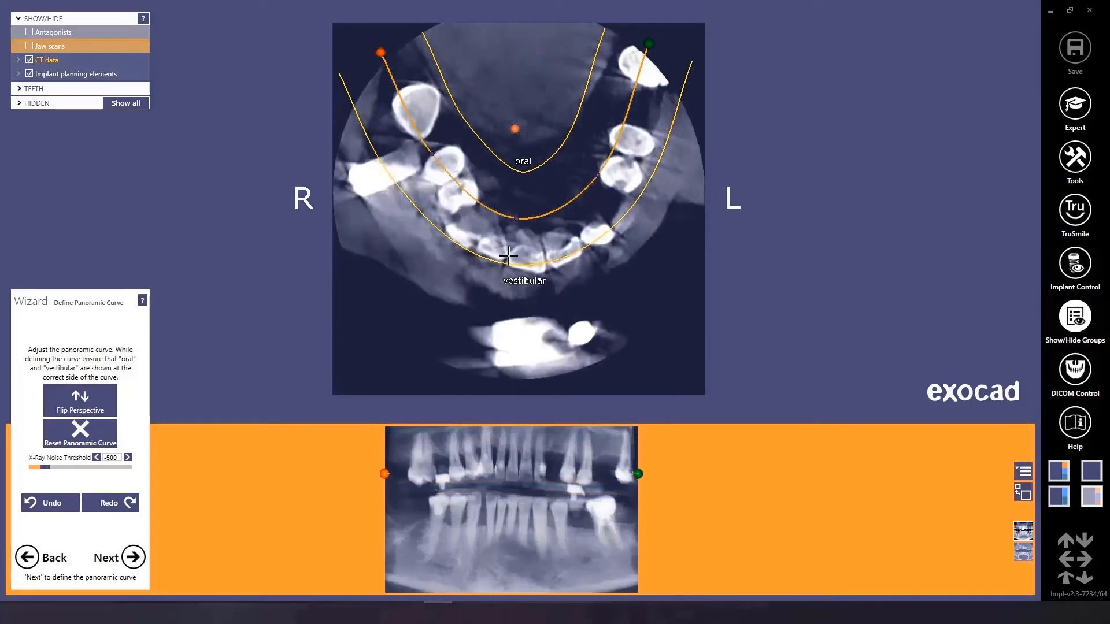
scroll(507, 200, up, 2)
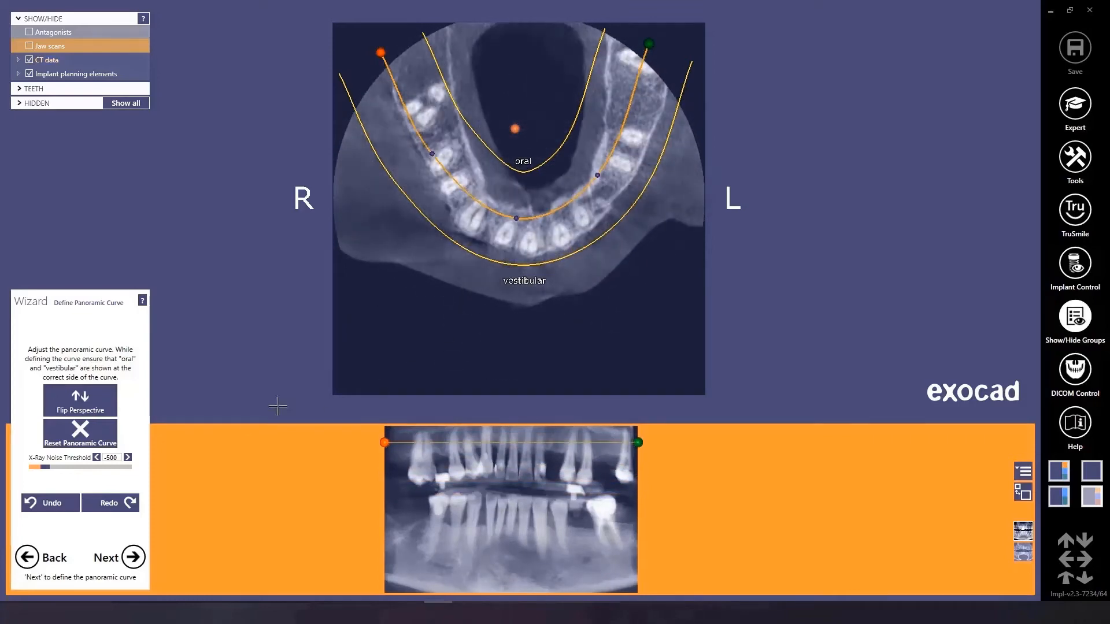
click(68, 408)
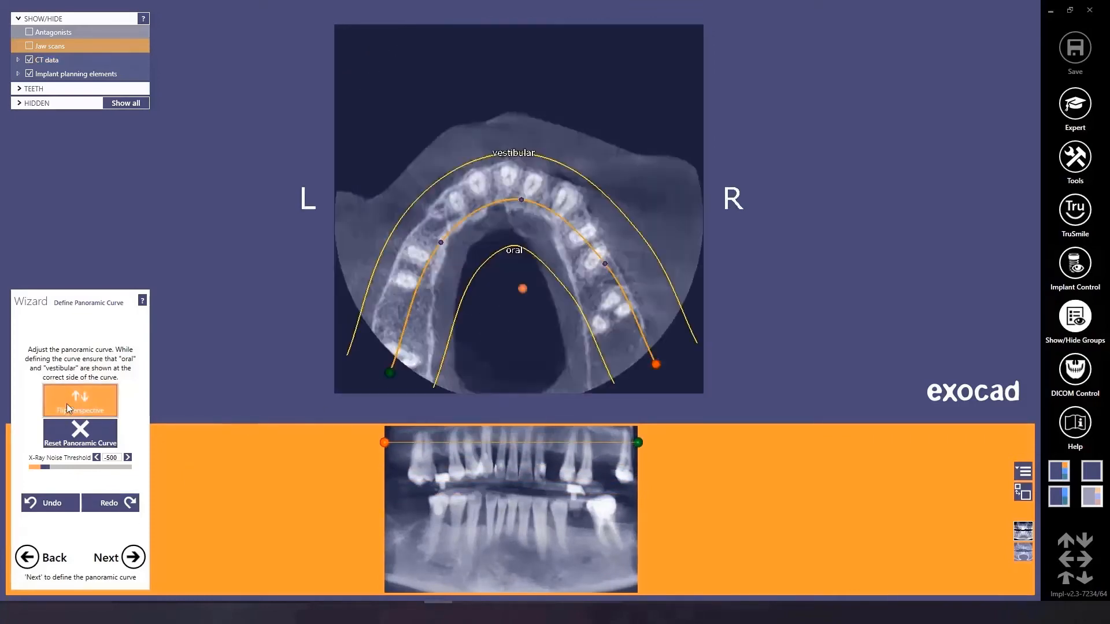
click(67, 404)
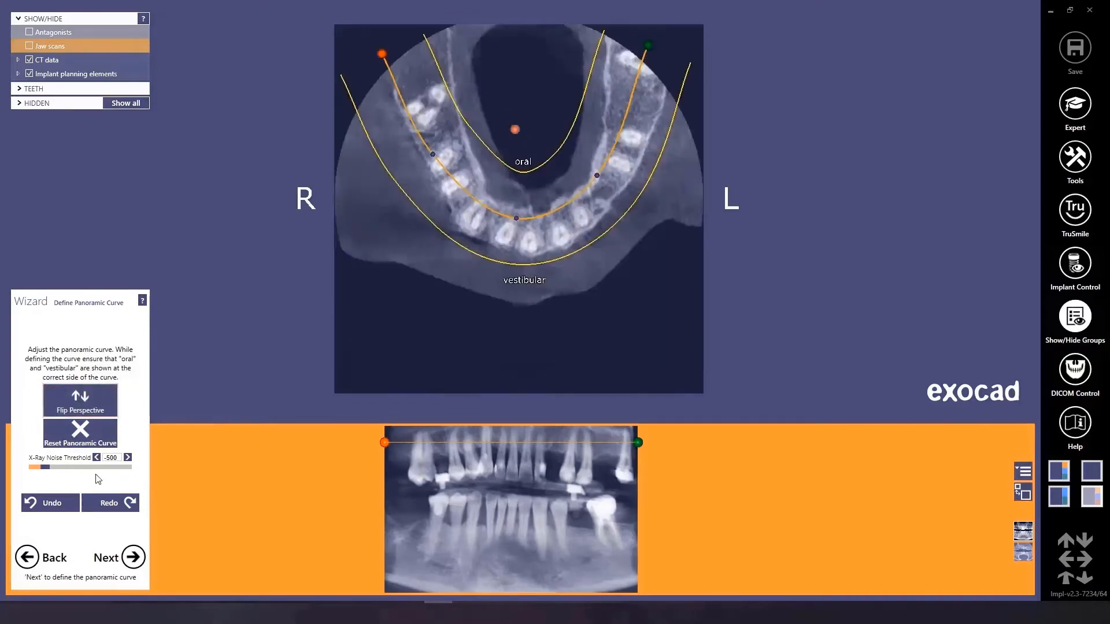
click(133, 556)
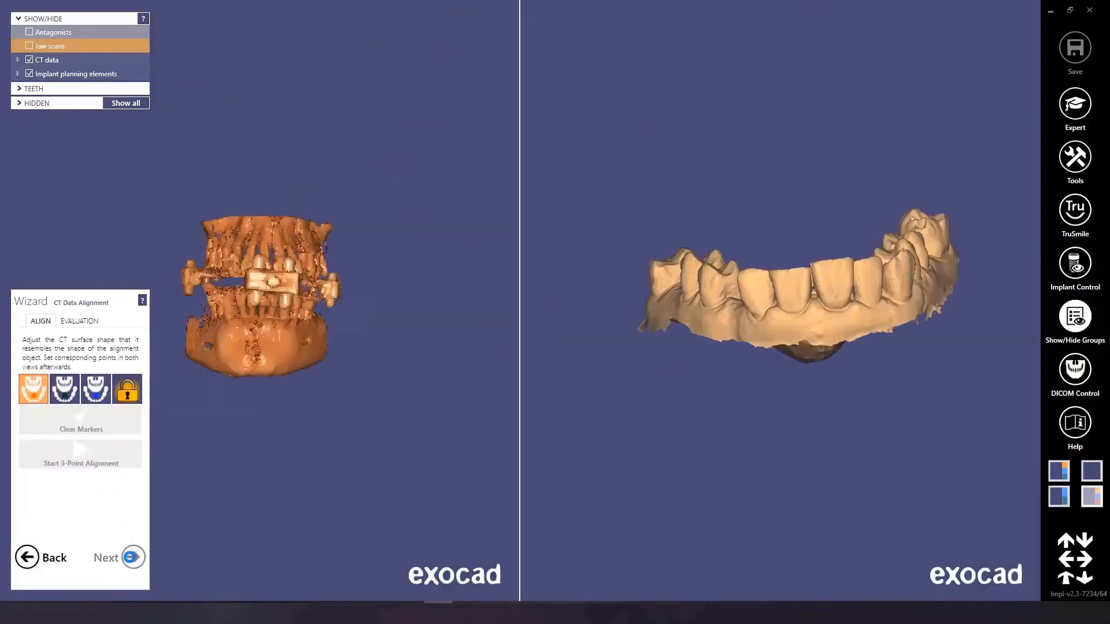
Place the first pair of corresponding alignment points on the upper left first premolar in the CT surface and the upper jaw scan.
right_drag(832, 318, 480, 269)
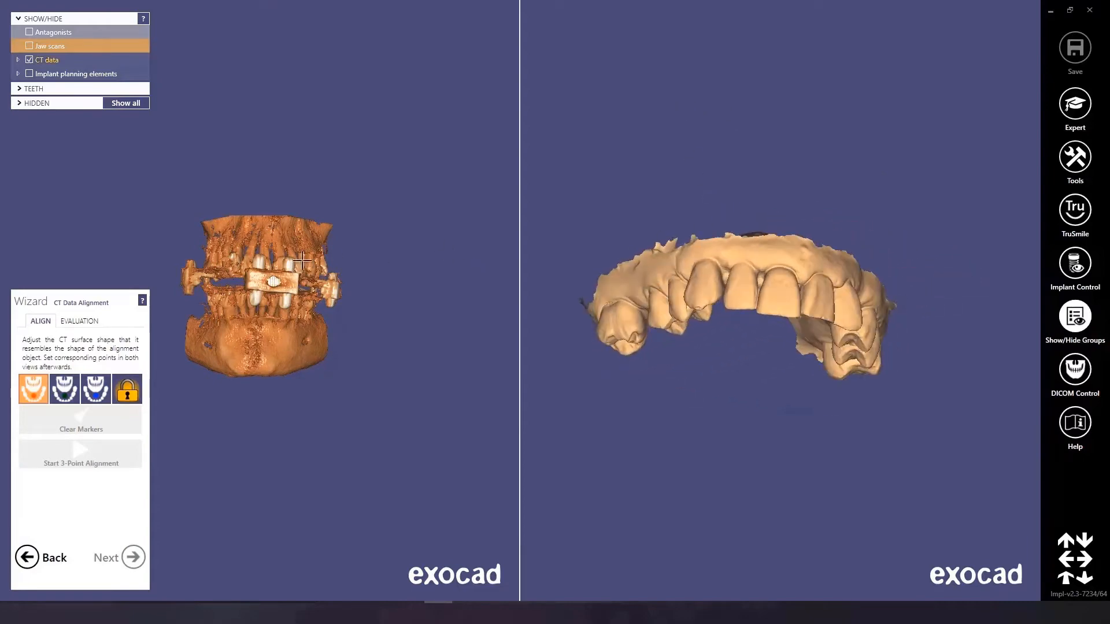
scroll(286, 282, up, 5)
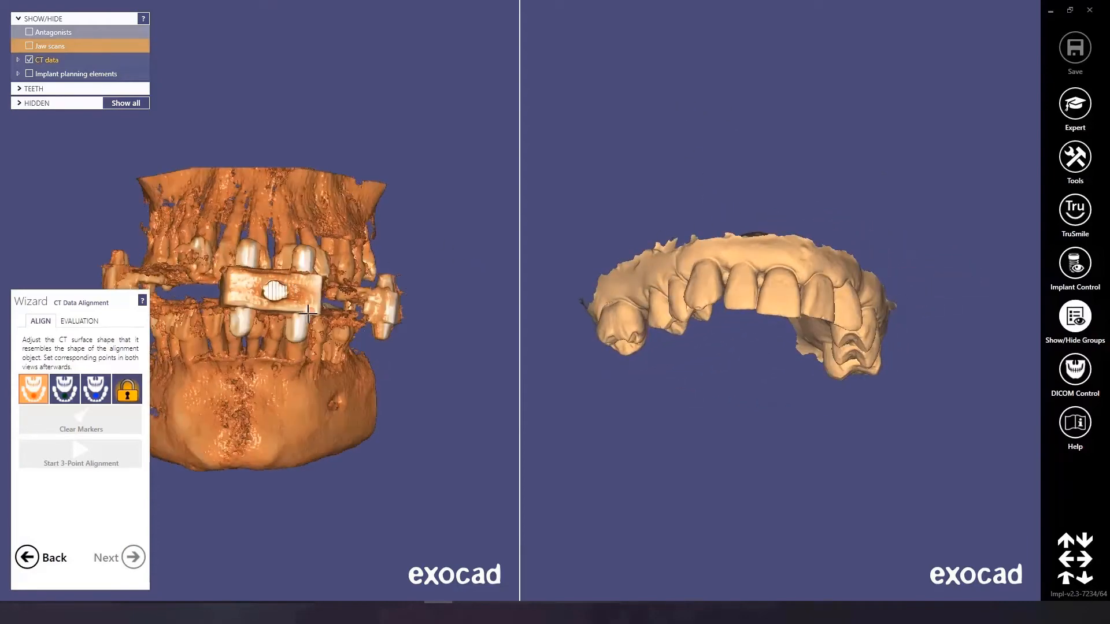
right_drag(356, 308, 286, 317)
mouse_move(709, 269)
right_down()
mouse_move(754, 289)
mouse_move(704, 276)
right_up()
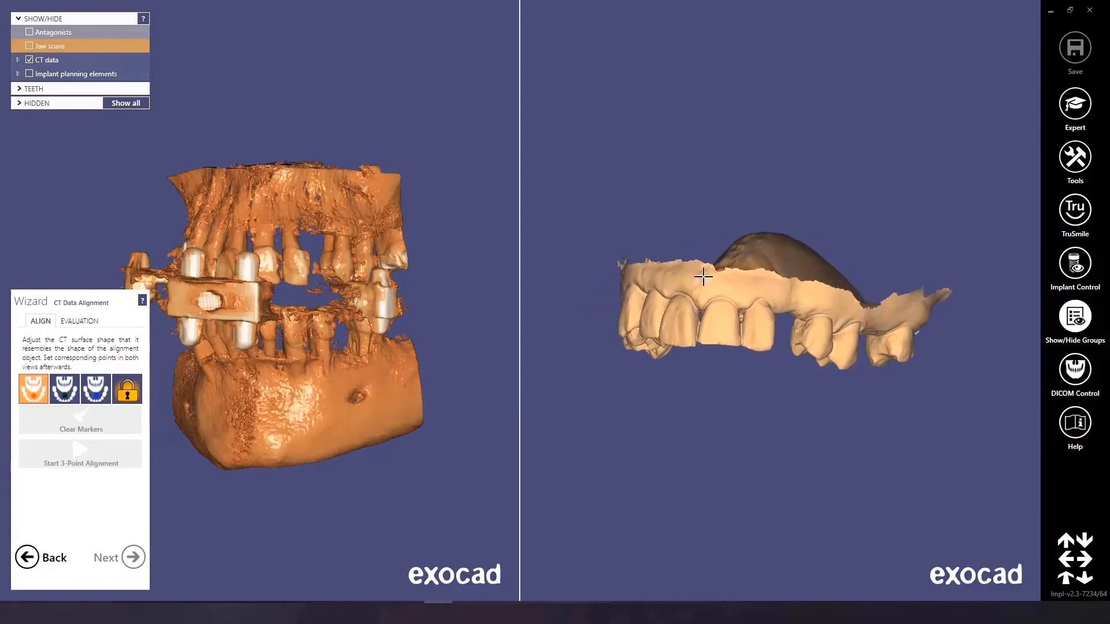
click(293, 306)
scroll(295, 300, up, 5)
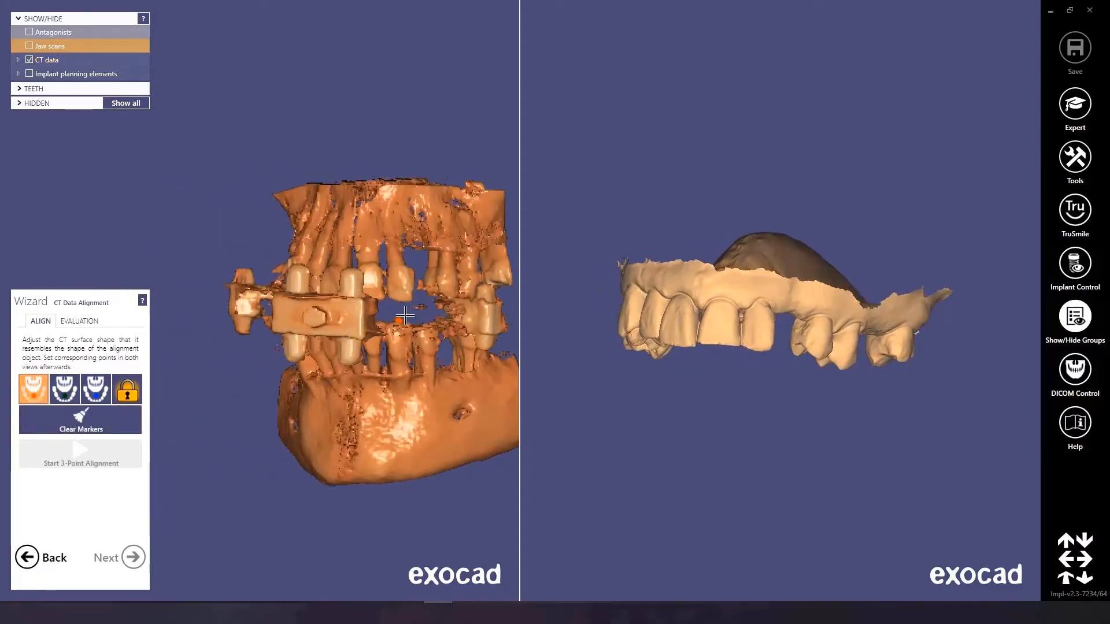
right_drag(379, 308, 391, 306)
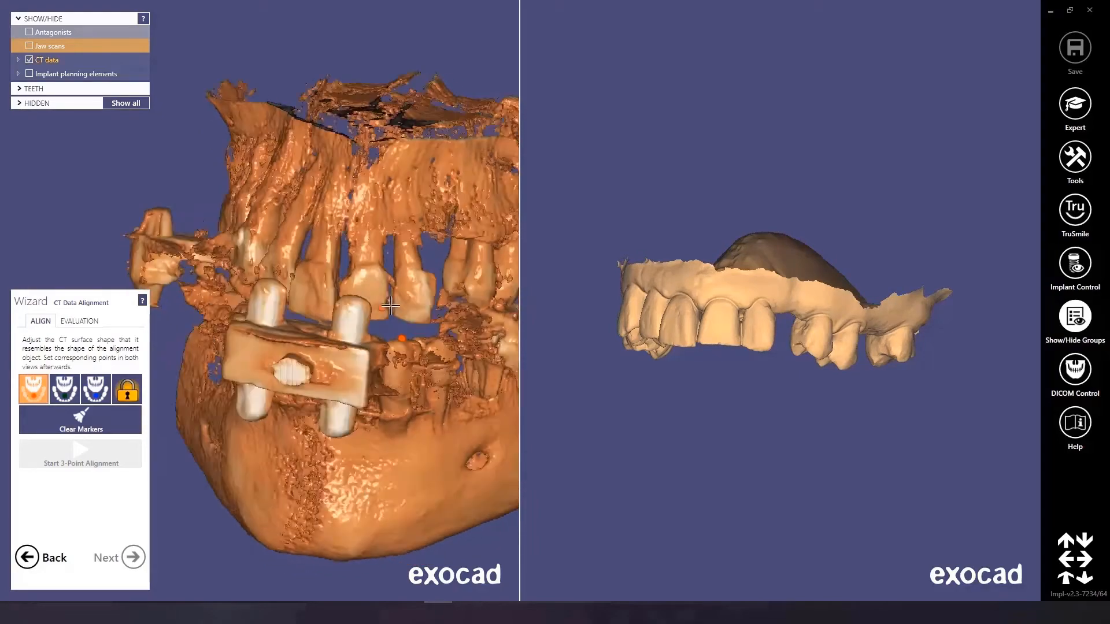
click(460, 273)
right_drag(798, 347, 814, 344)
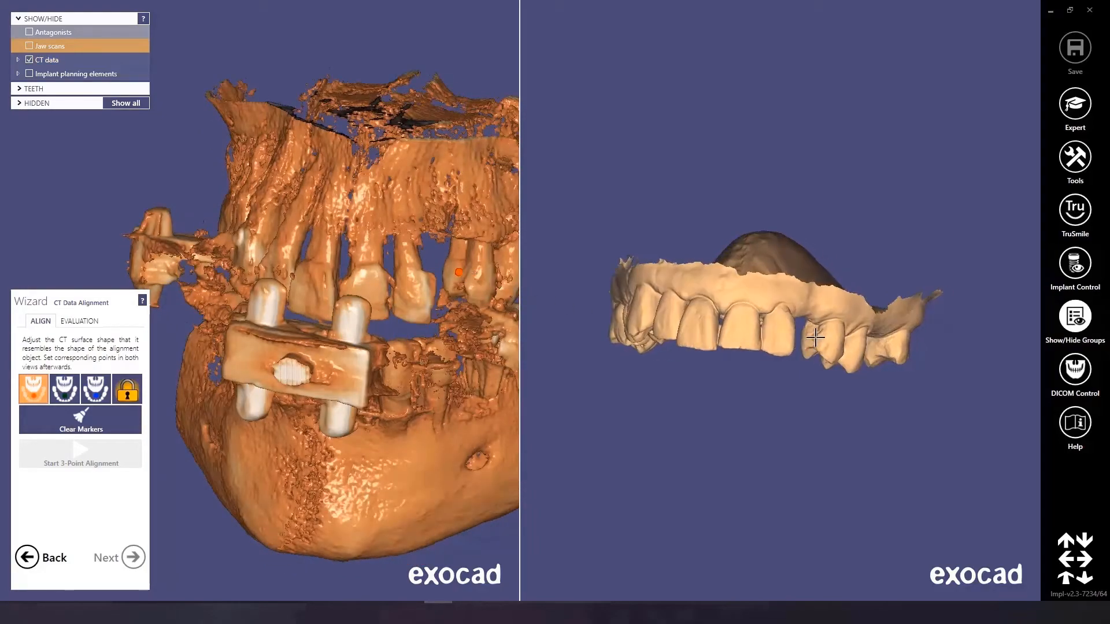
click(814, 338)
Place the second pair of corresponding points on the rearmost upper right molar in the CT surface and the jaw scan.
scroll(814, 338, up, 5)
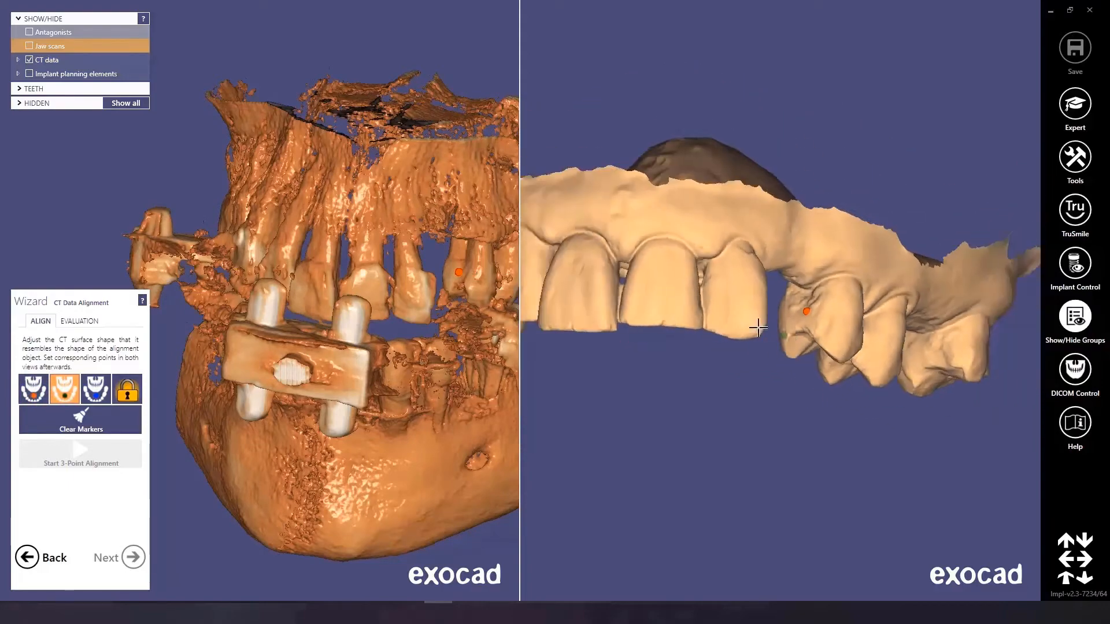
scroll(758, 328, down, 4)
right_drag(300, 272, 221, 203)
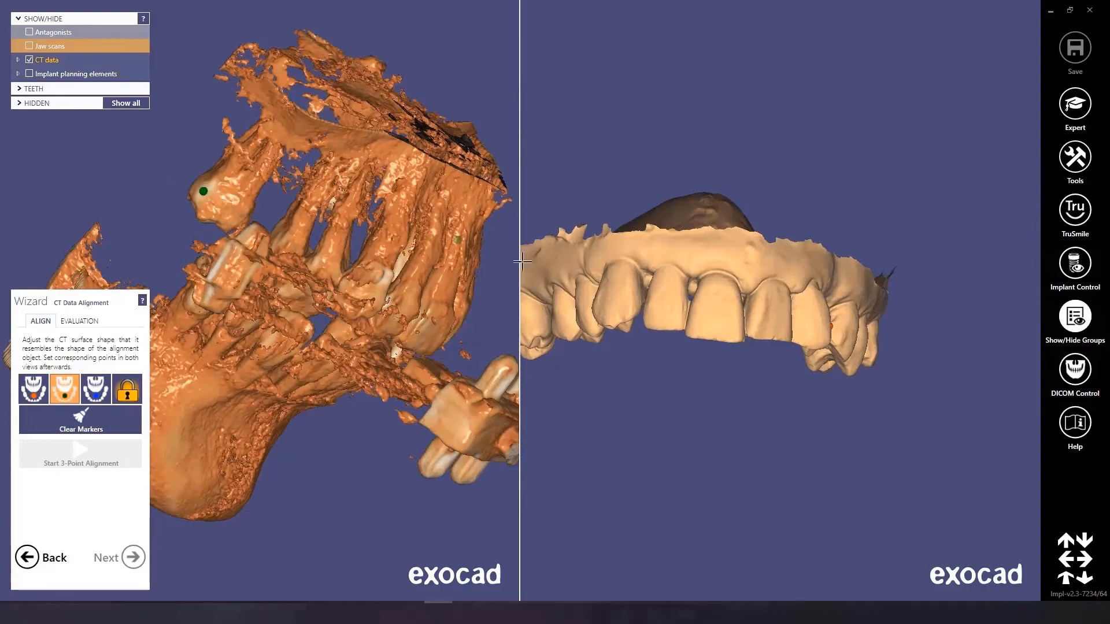
right_drag(522, 262, 727, 288)
click(657, 318)
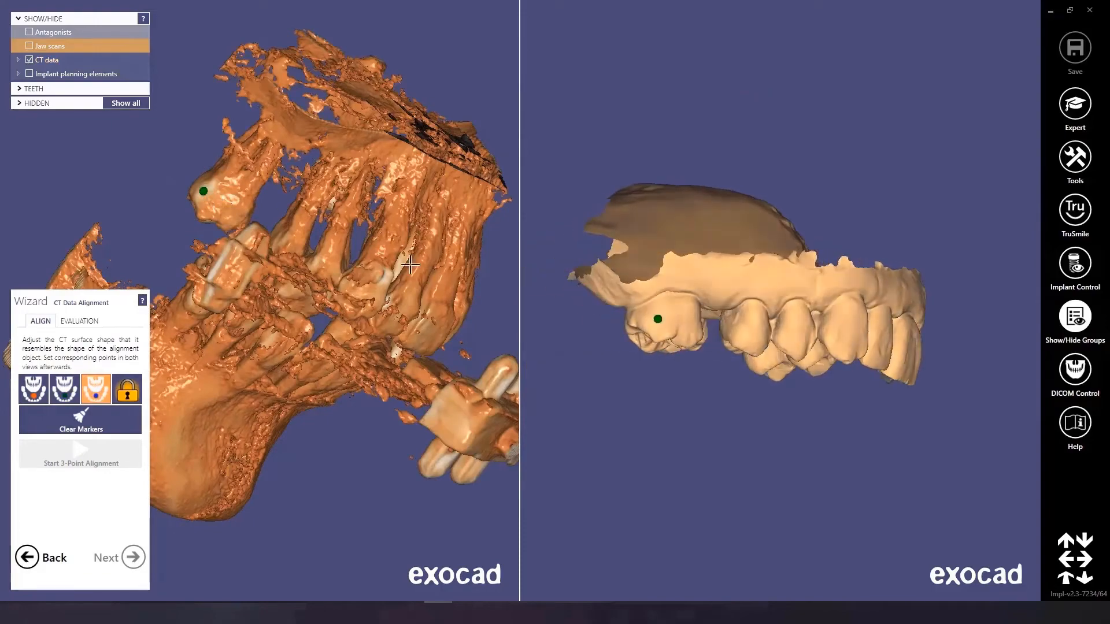
Place the third pair of corresponding points on the upper right central incisor and run the 3-point alignment.
right_drag(411, 265, 420, 325)
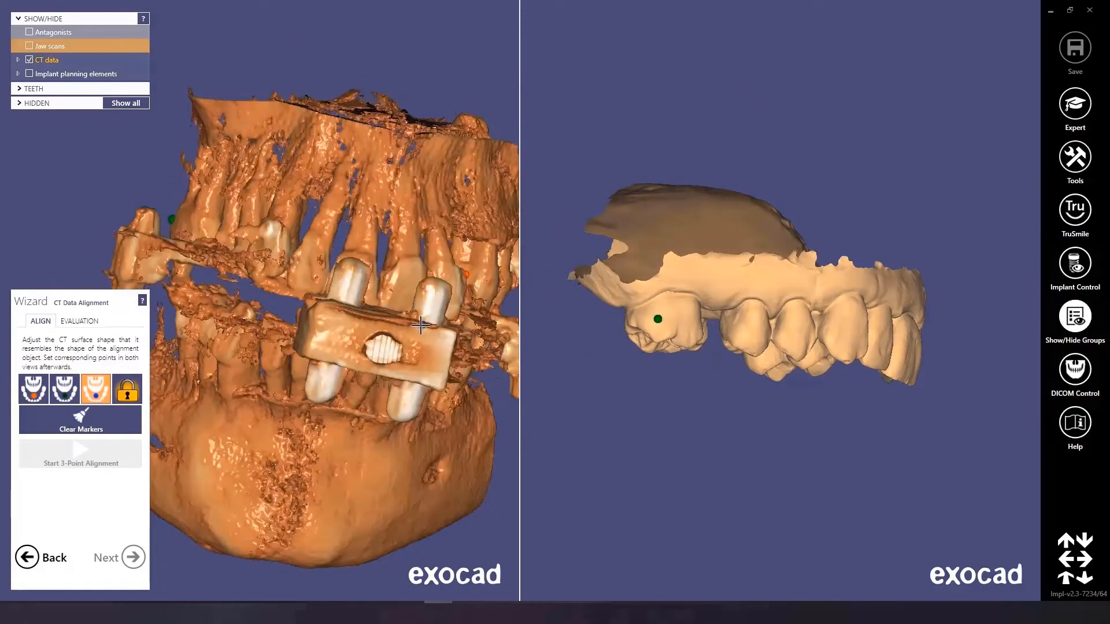
right_drag(797, 289, 835, 439)
right_drag(350, 269, 326, 321)
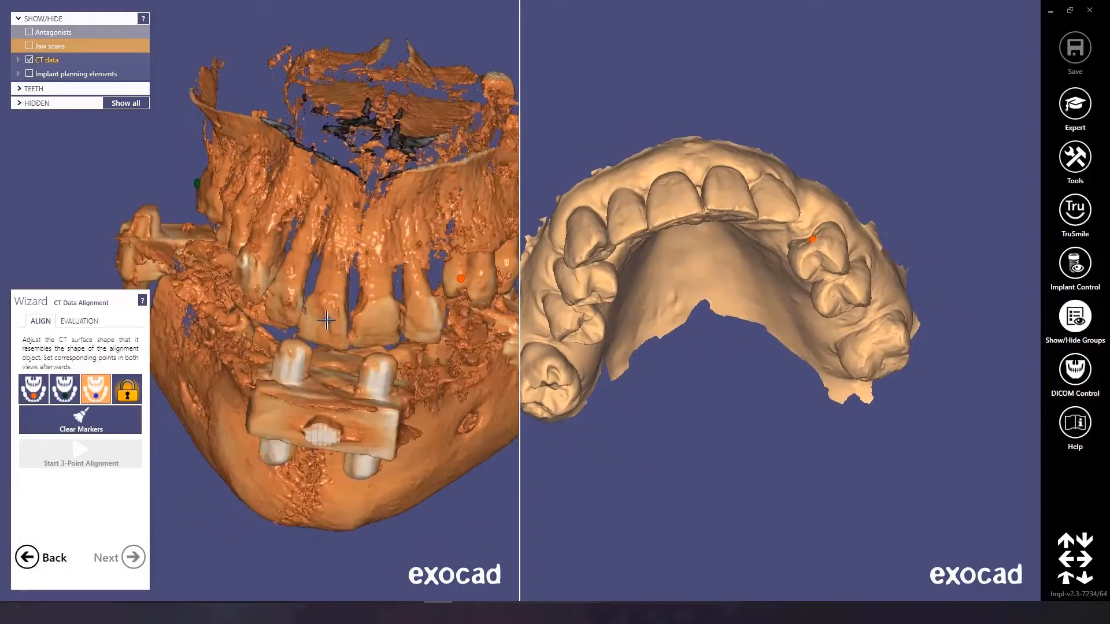
click(671, 198)
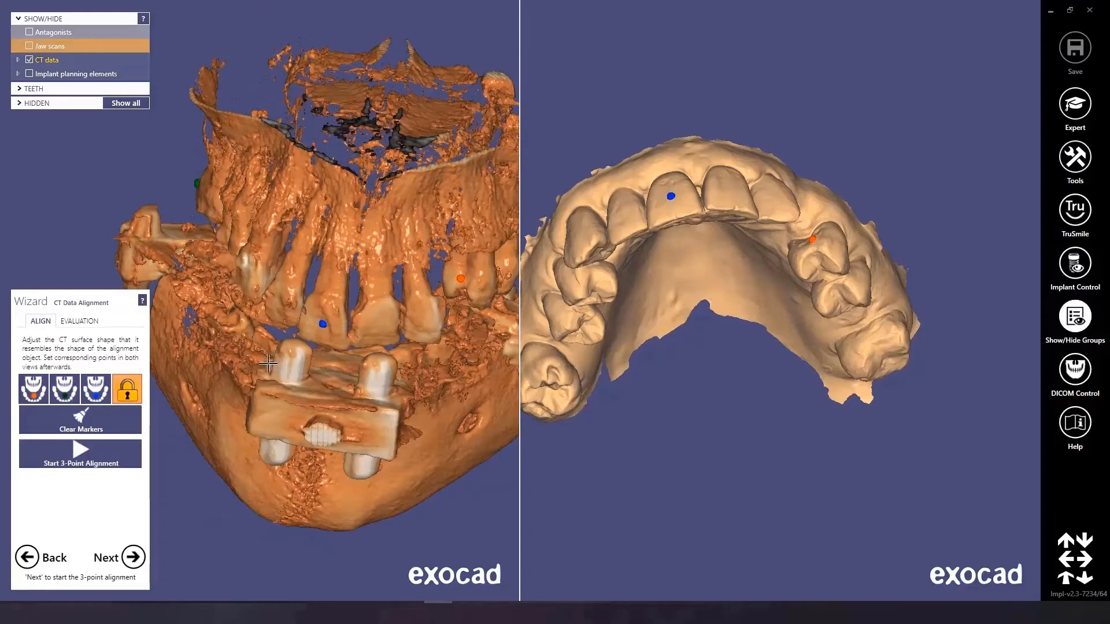
click(77, 453)
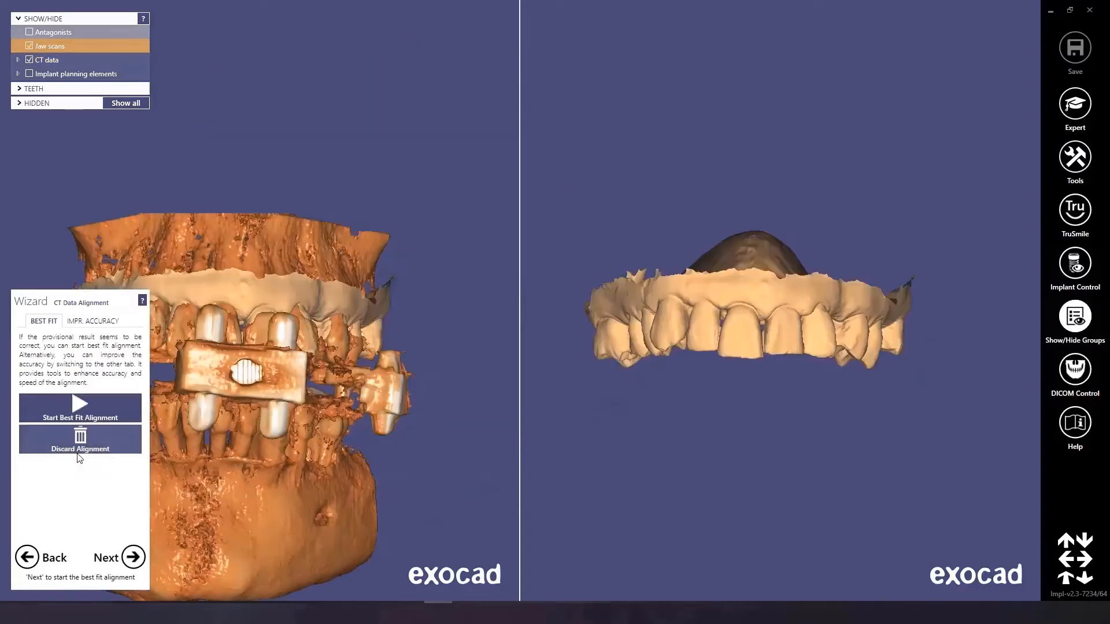
Run the best fit alignment and inspect the deviation colours on the upper jaw scan from the palatal and front sides.
click(78, 405)
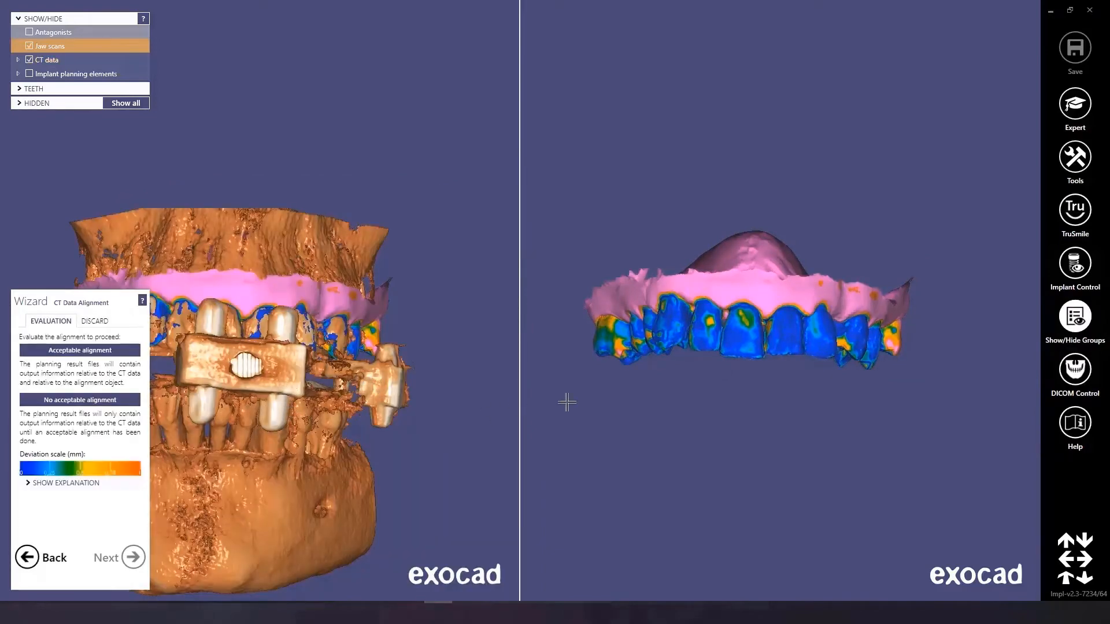
right_drag(740, 400, 735, 293)
scroll(736, 293, up, 3)
middle_drag(736, 293, 770, 513)
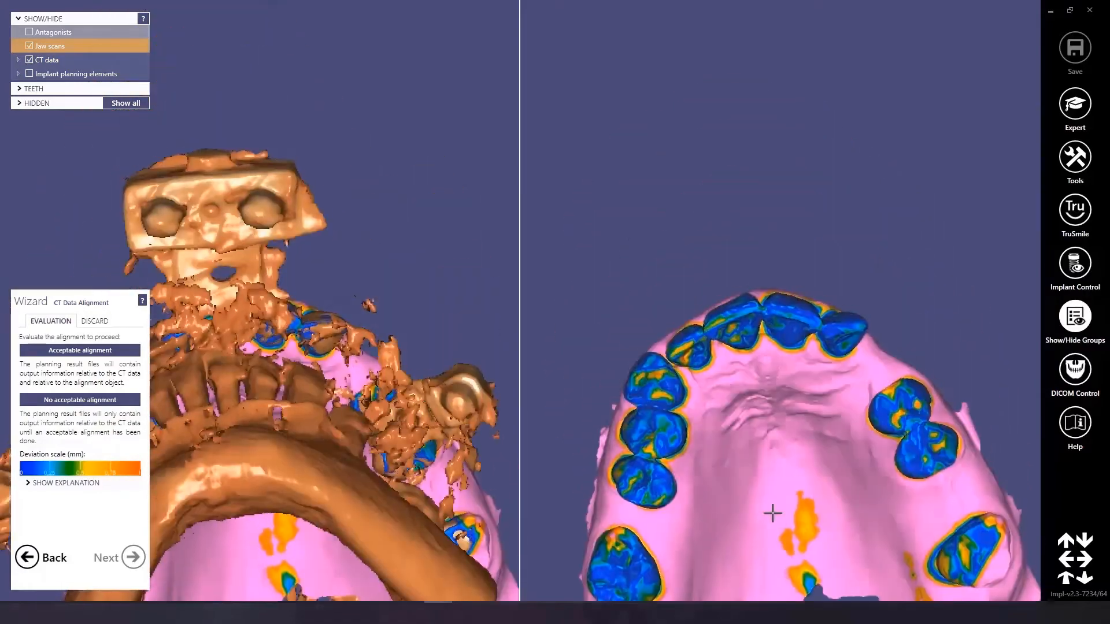
scroll(770, 512, up, 3)
right_drag(737, 301, 716, 396)
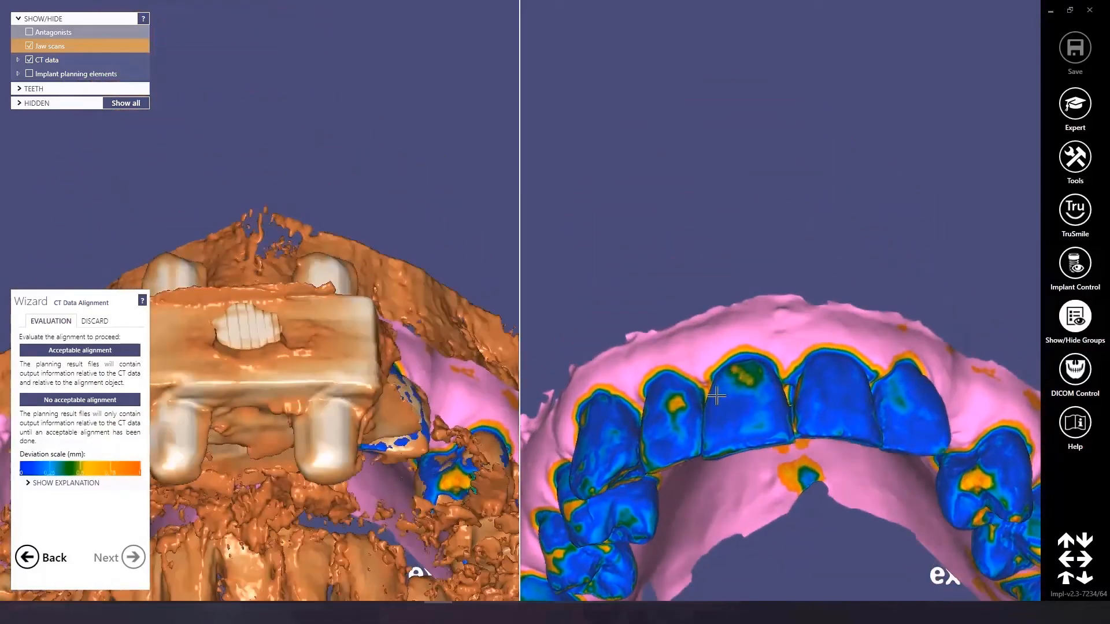
middle_drag(760, 273, 744, 148)
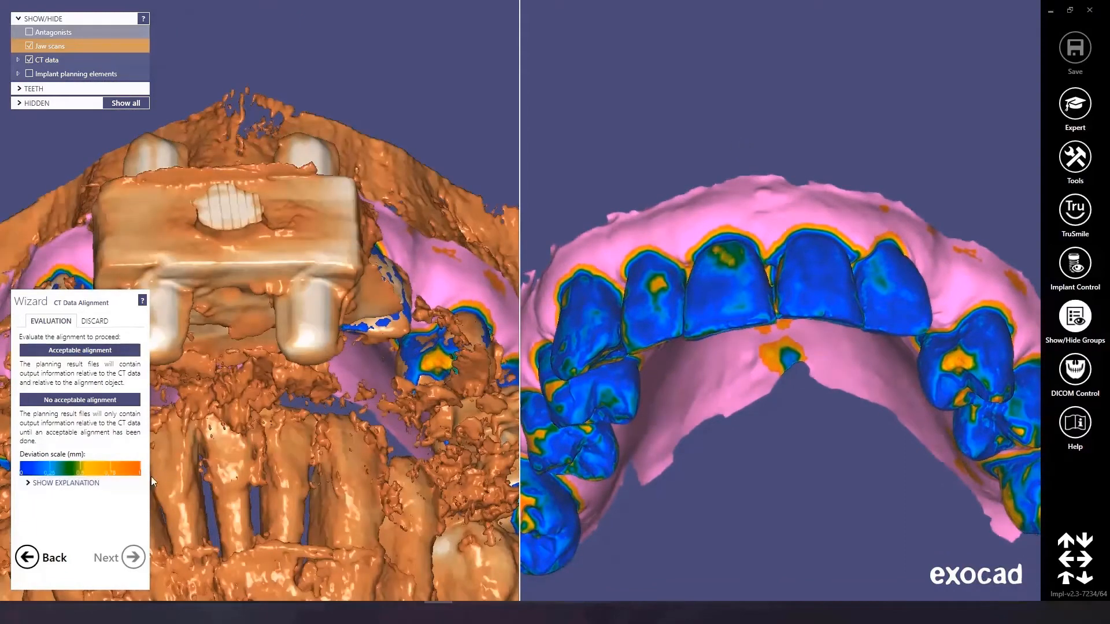
right_drag(630, 464, 671, 416)
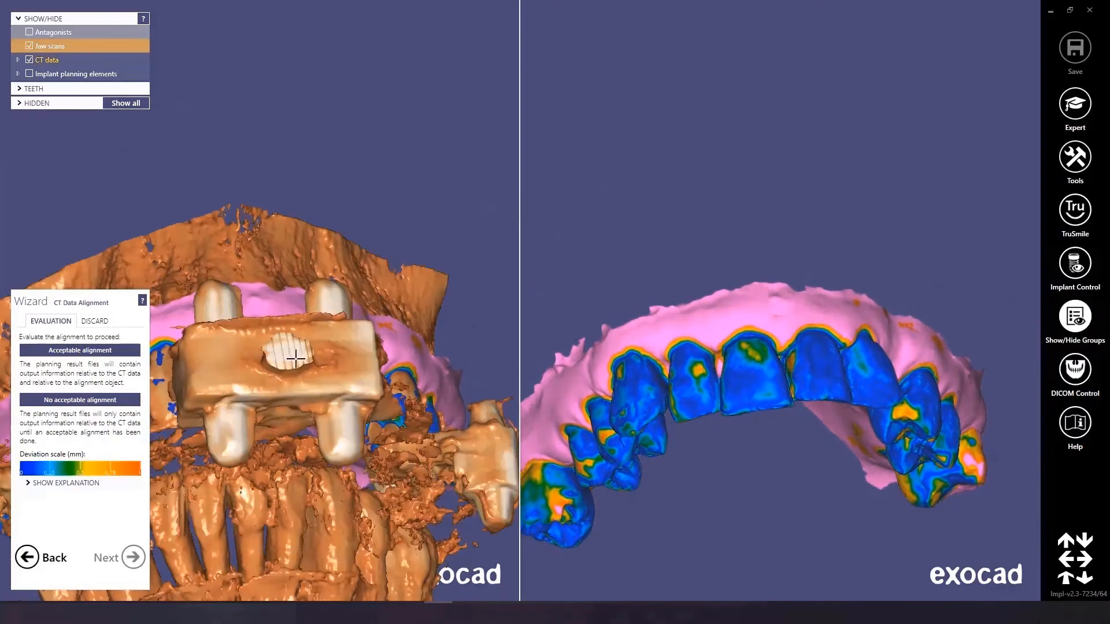
Undo the last best fit alignment.
click(95, 321)
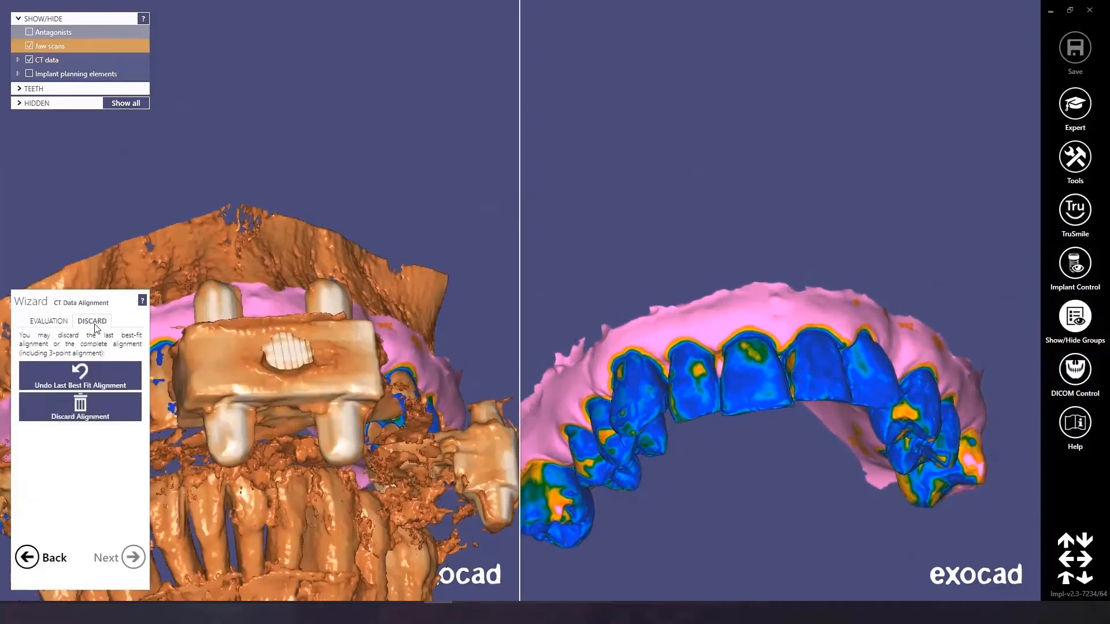
click(81, 377)
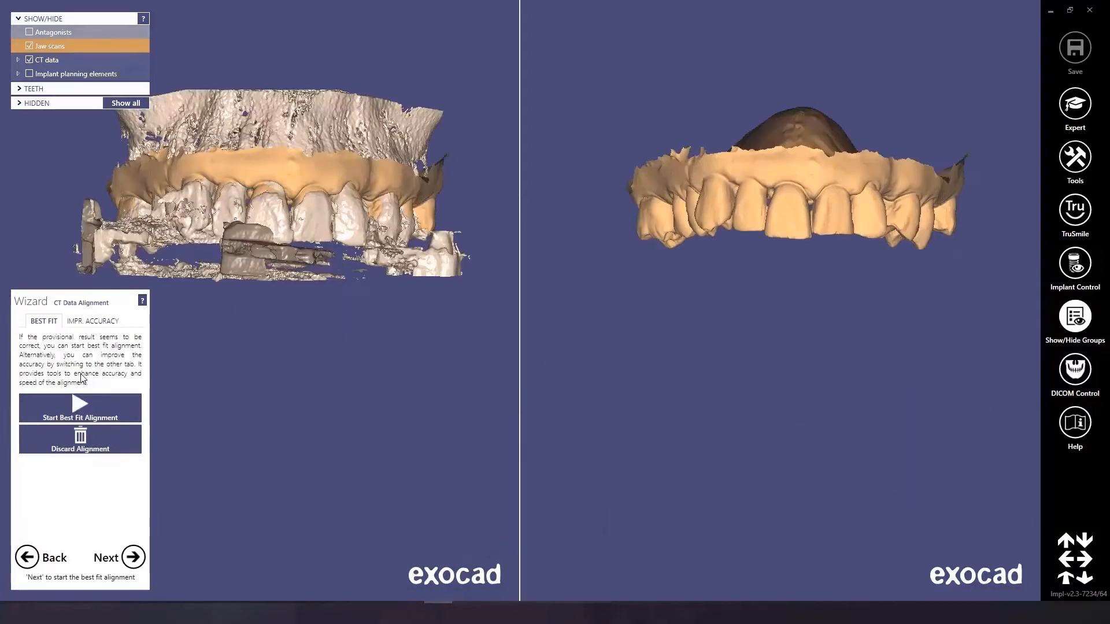
Start cropping the CT mesh to improve accuracy and delete the bone above the upper teeth with straight-through selections.
click(94, 321)
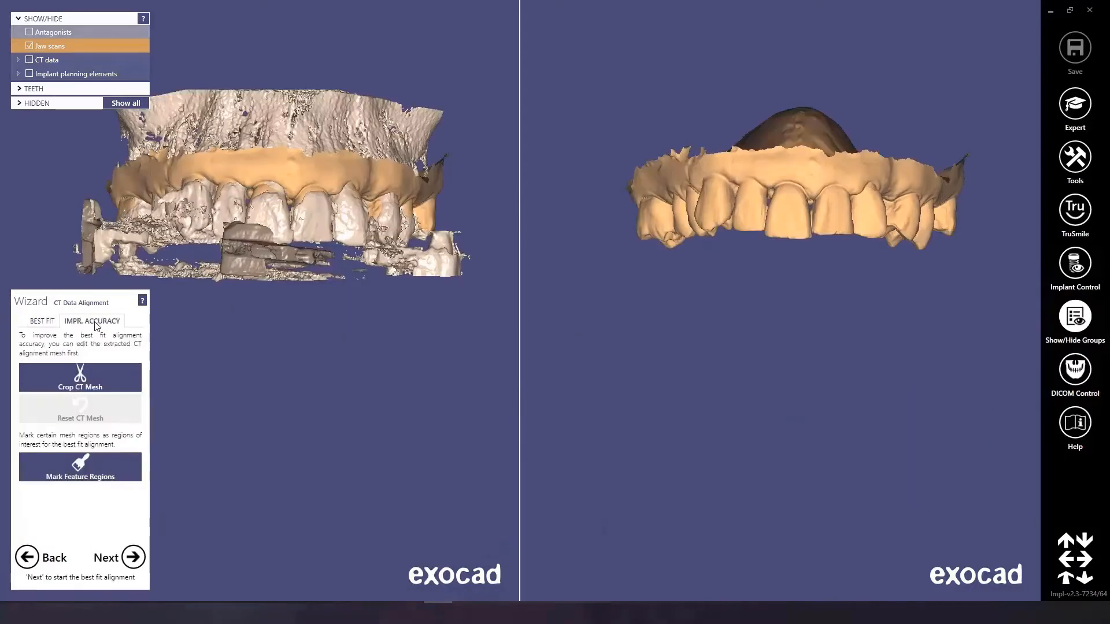
click(91, 384)
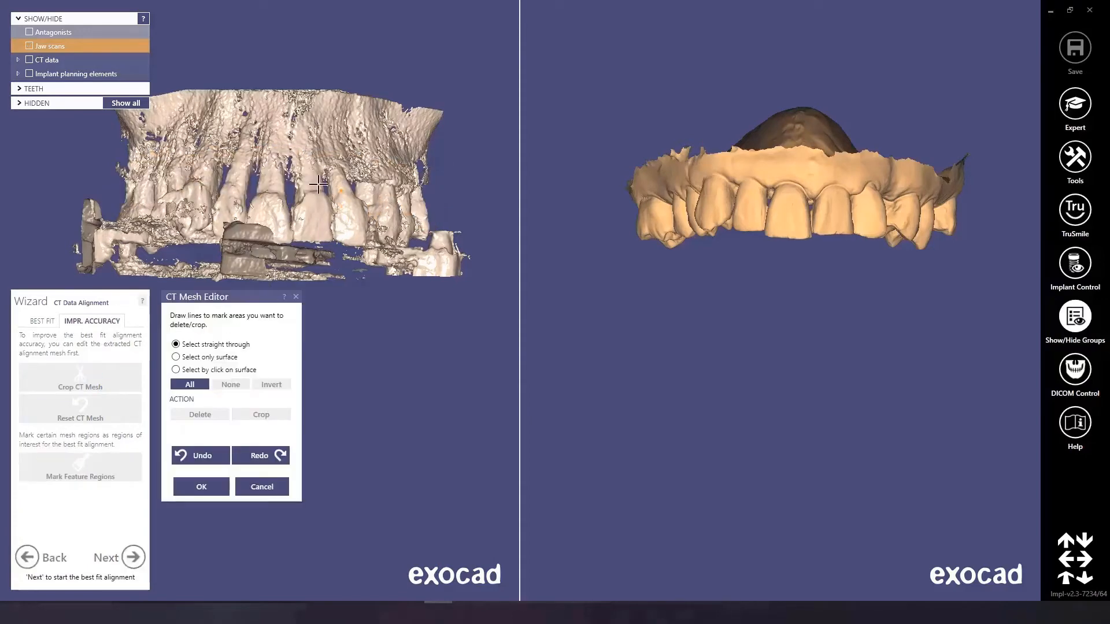
right_drag(302, 180, 477, 152)
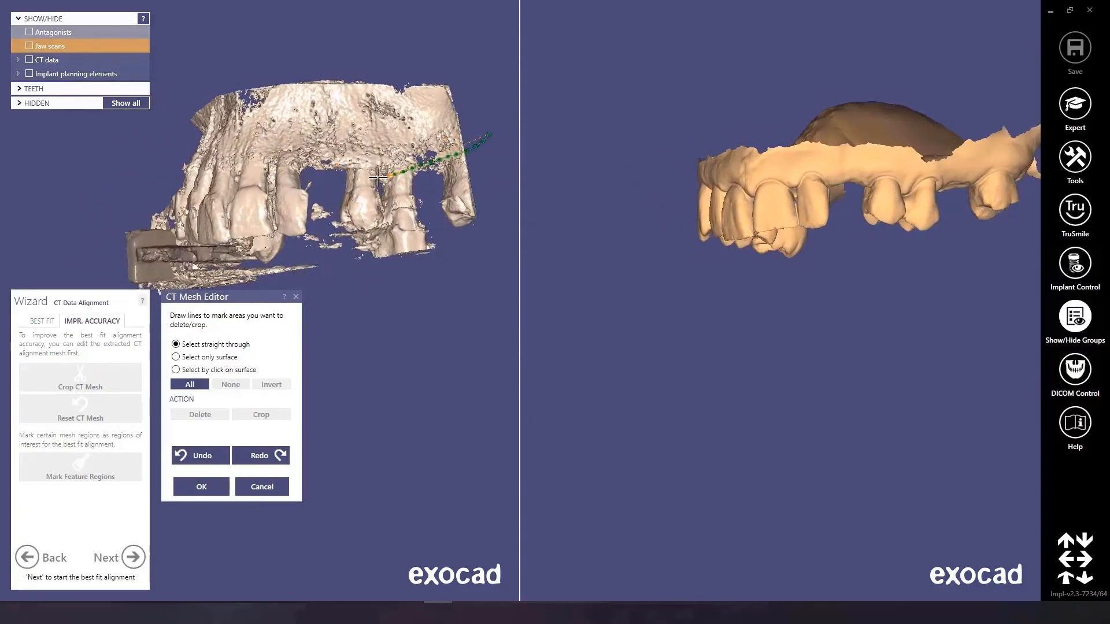
drag(258, 168, 246, 168)
middle_drag(218, 172, 249, 174)
double_click(254, 176)
right_drag(248, 183, 246, 182)
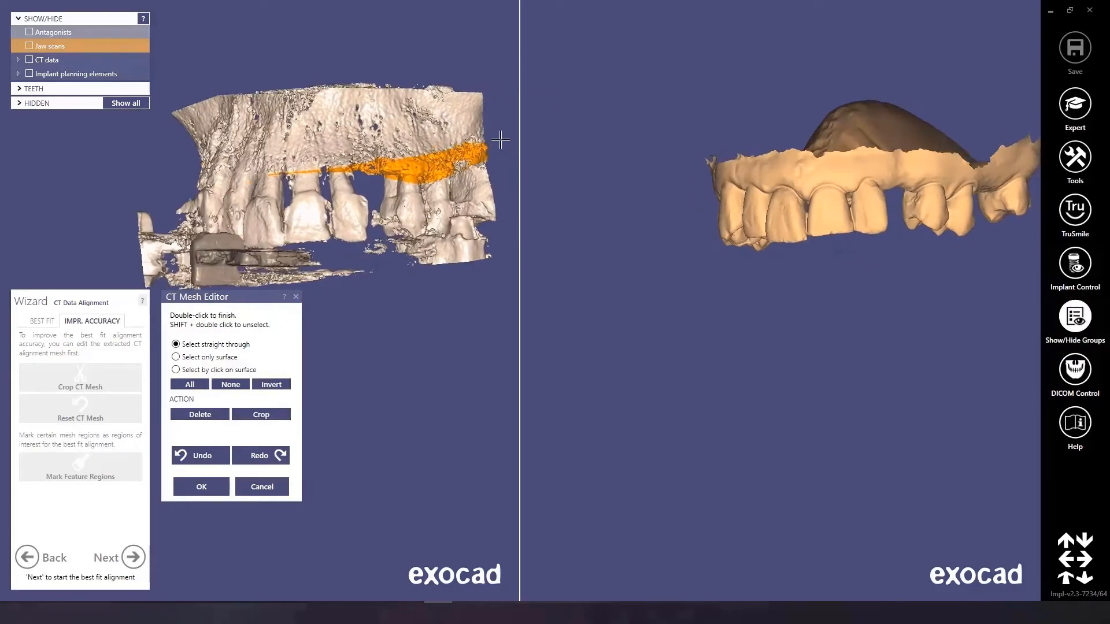
drag(191, 156, 345, 53)
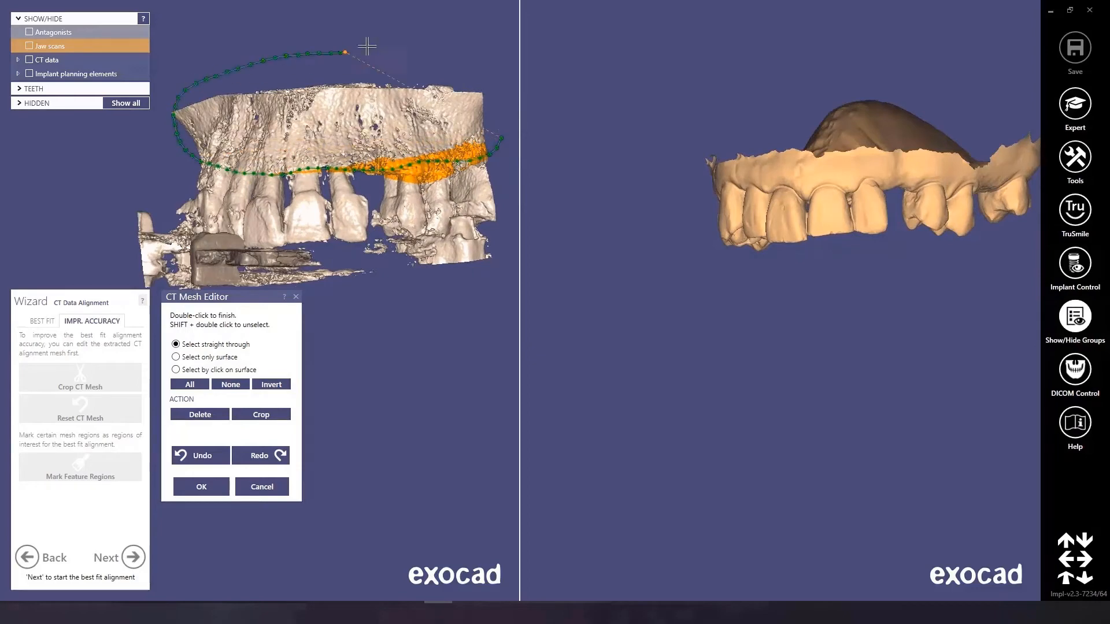
double_click(488, 49)
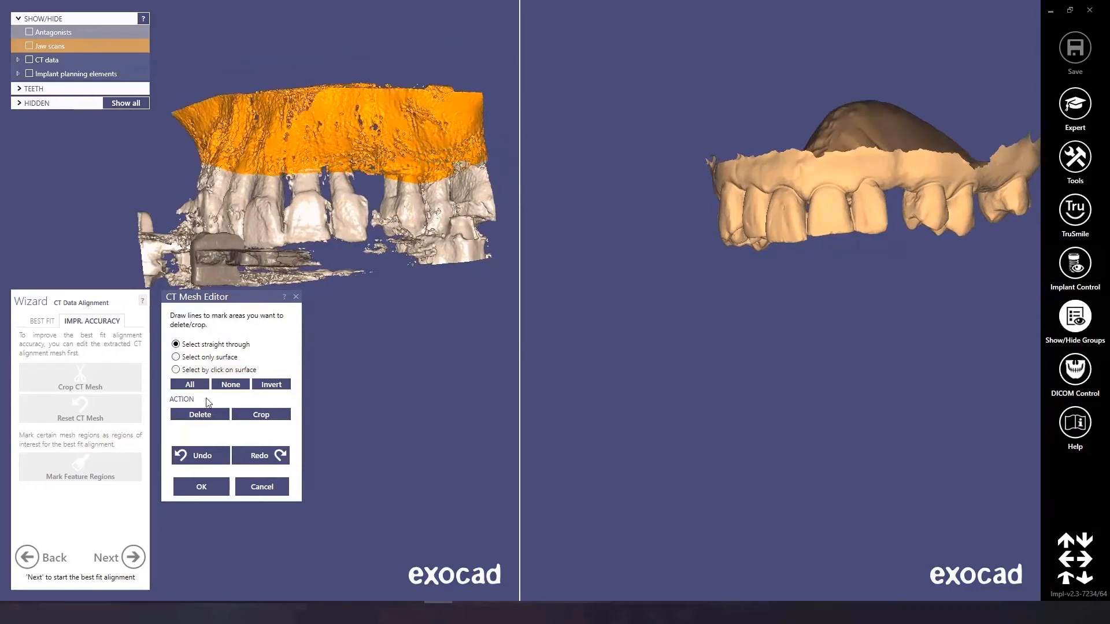
click(201, 413)
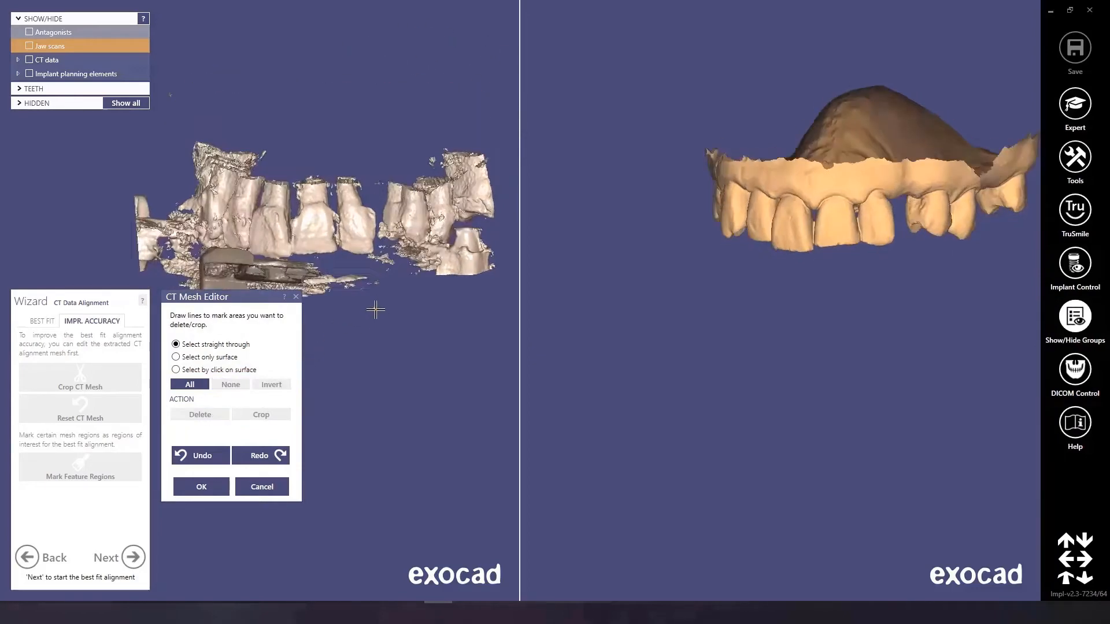
Delete the block-shaped piece in front of the upper front teeth from the CT mesh and move the CT Mesh Editor aside.
middle_drag(374, 399, 411, 242)
click(408, 233)
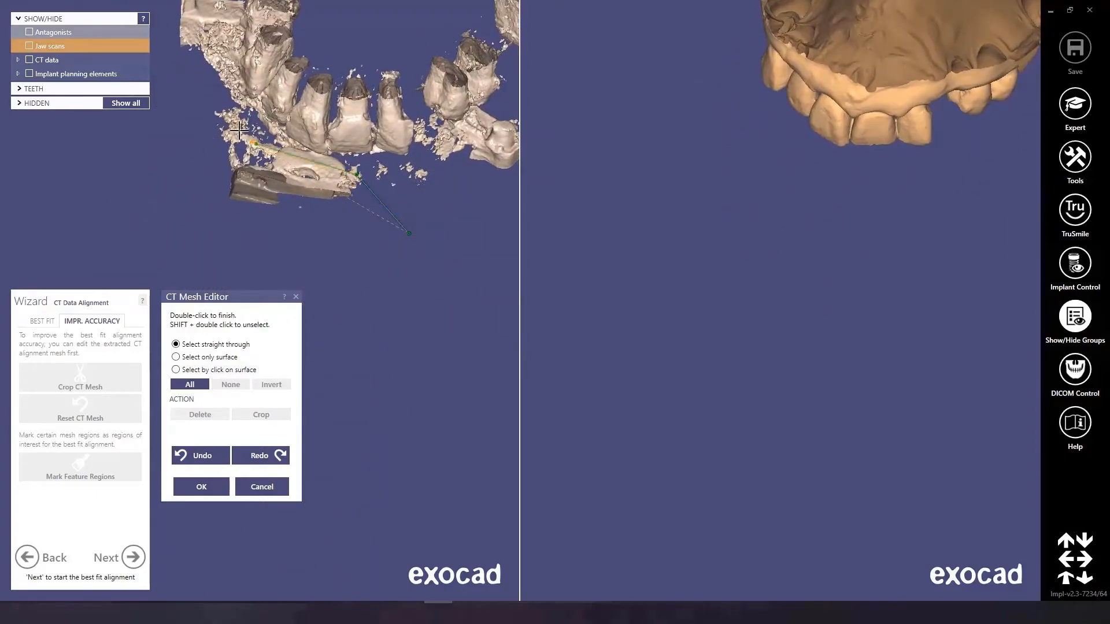
double_click(228, 250)
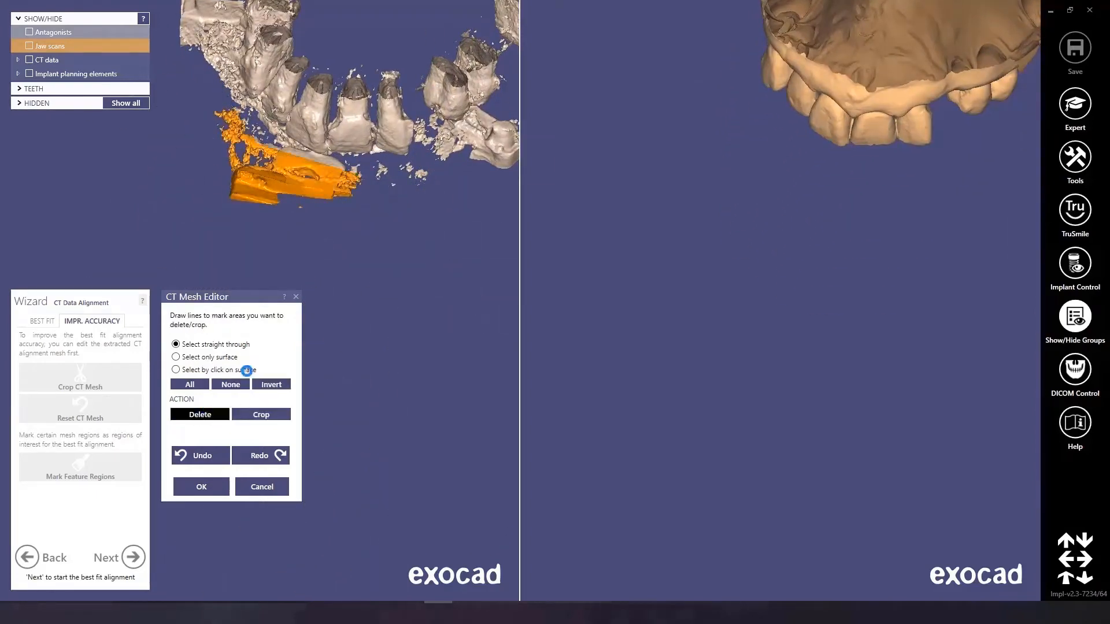
drag(259, 300, 114, 138)
click(365, 208)
middle_drag(366, 208, 336, 413)
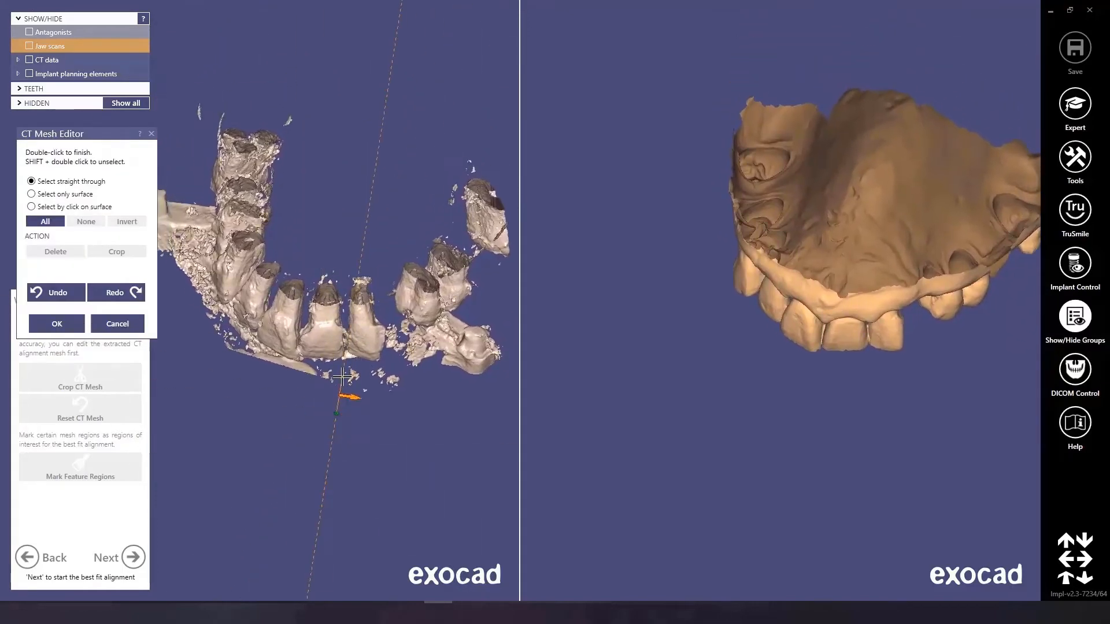
right_click(363, 429)
right_click(359, 430)
right_click(320, 432)
right_click(360, 372)
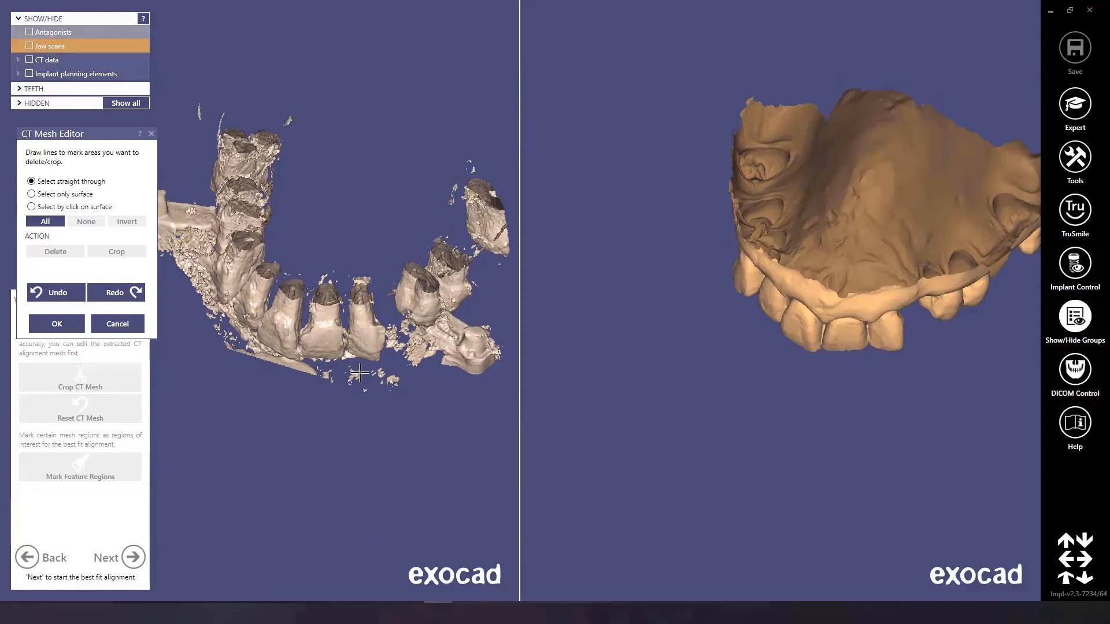
right_click(344, 440)
click(318, 457)
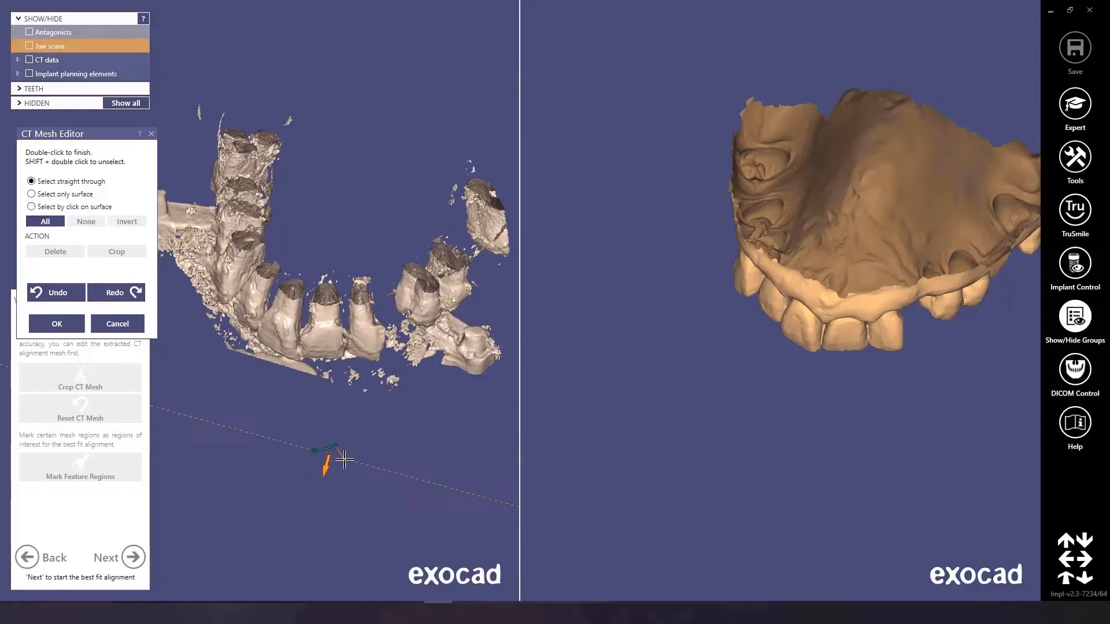
right_click(345, 459)
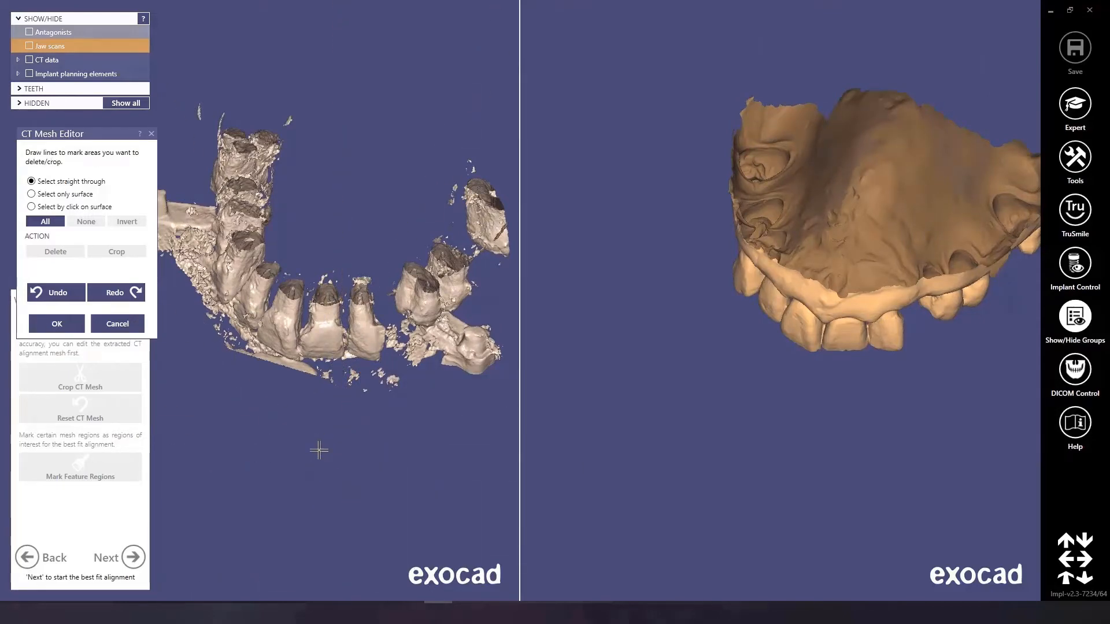
Select the loose strip of mesh below the upper teeth straight through and delete it from the CT mesh.
right_drag(317, 449, 392, 432)
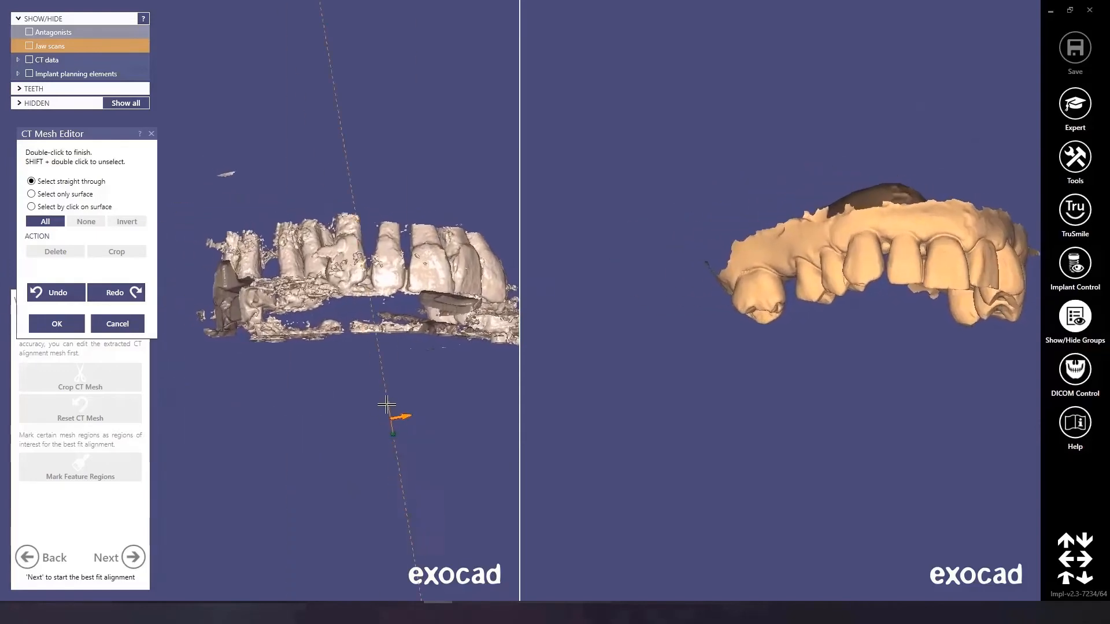
click(392, 434)
click(218, 339)
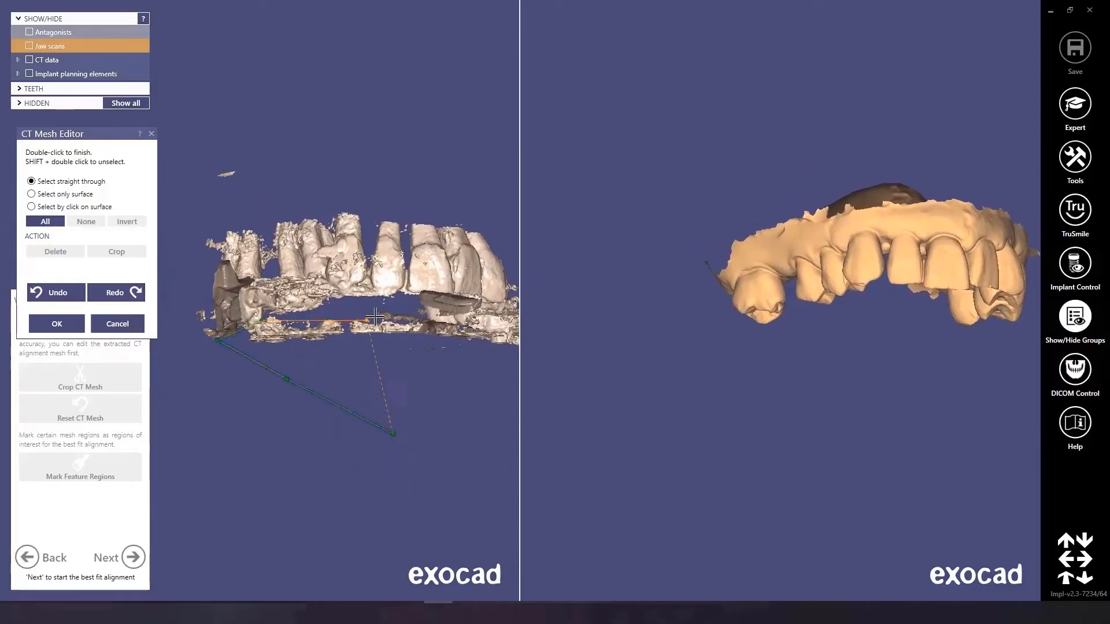
double_click(458, 401)
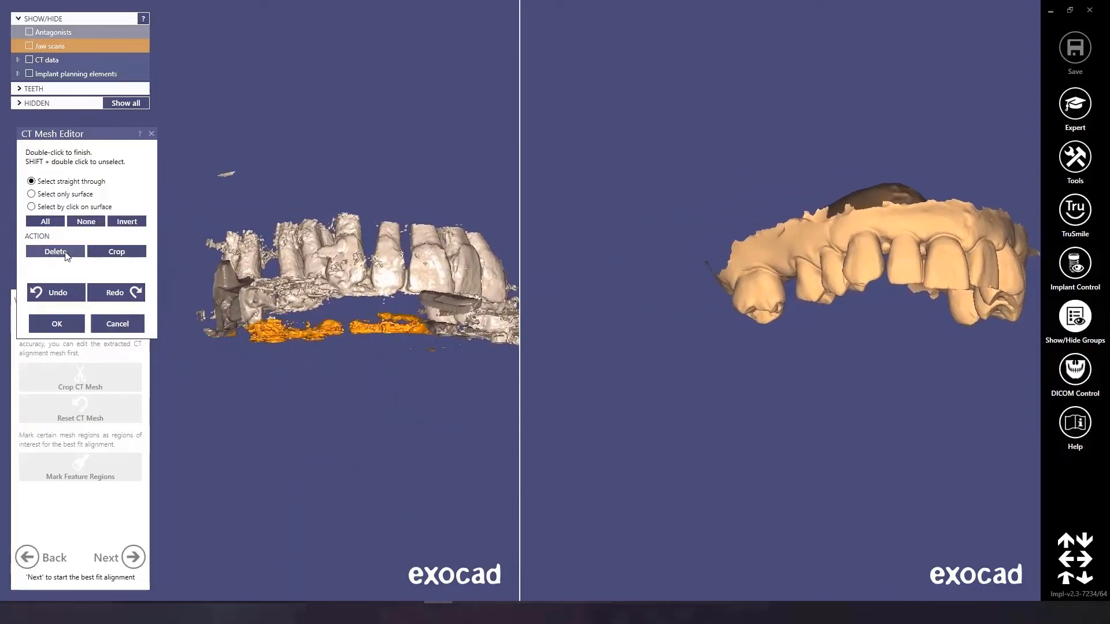
click(55, 251)
Delete the block-shaped piece and scattered fragments along the outer side of the arch and accept the cropped CT mesh.
right_drag(390, 391, 426, 324)
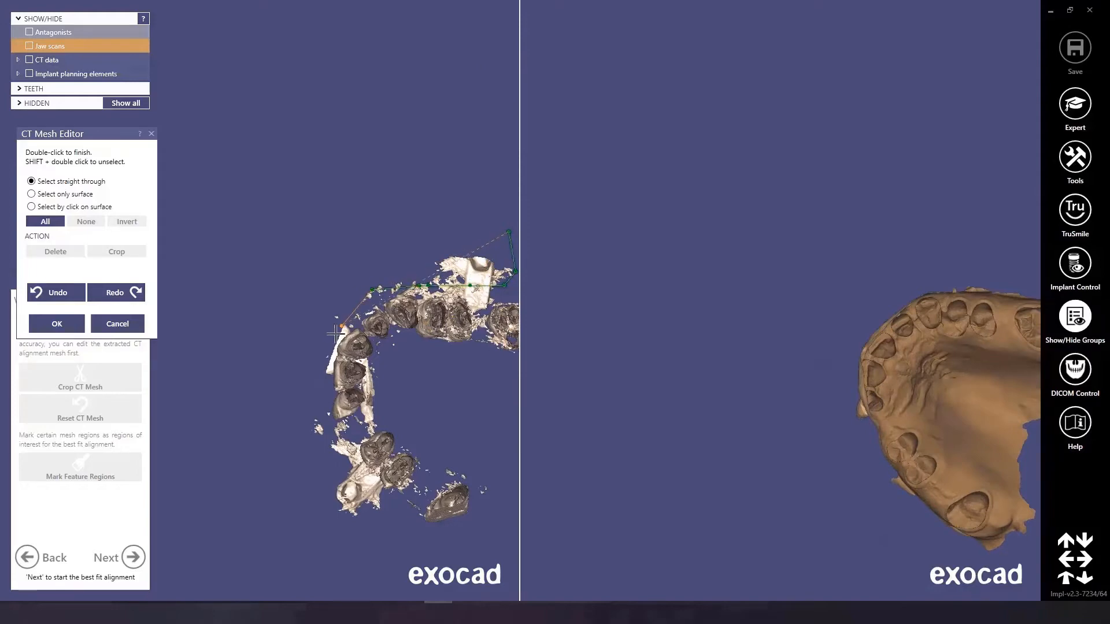
double_click(434, 173)
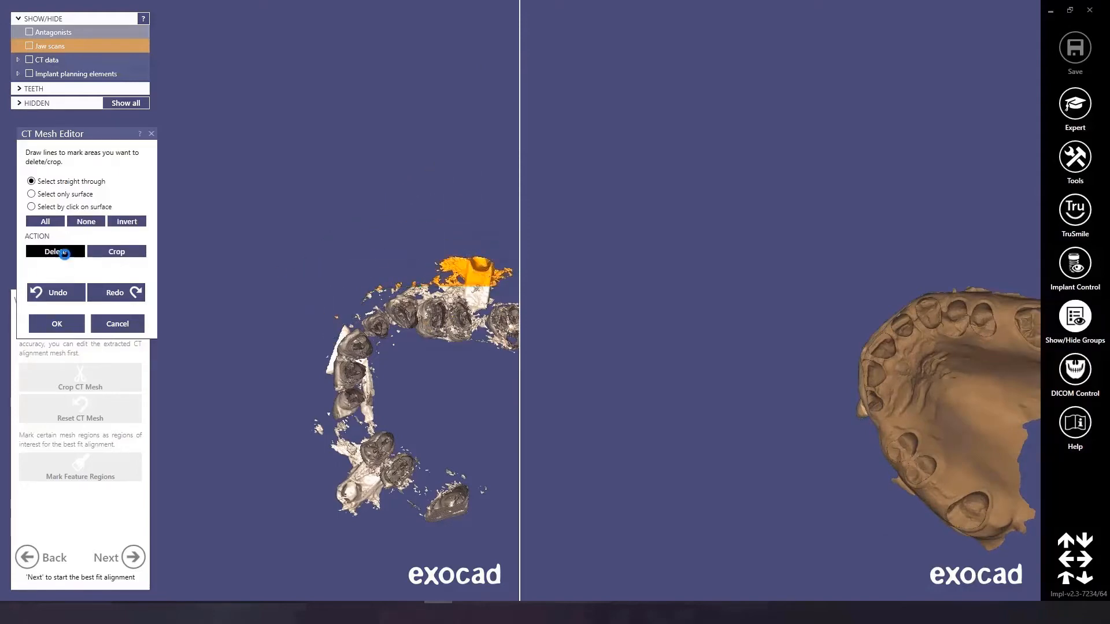
click(64, 254)
right_drag(463, 410, 429, 401)
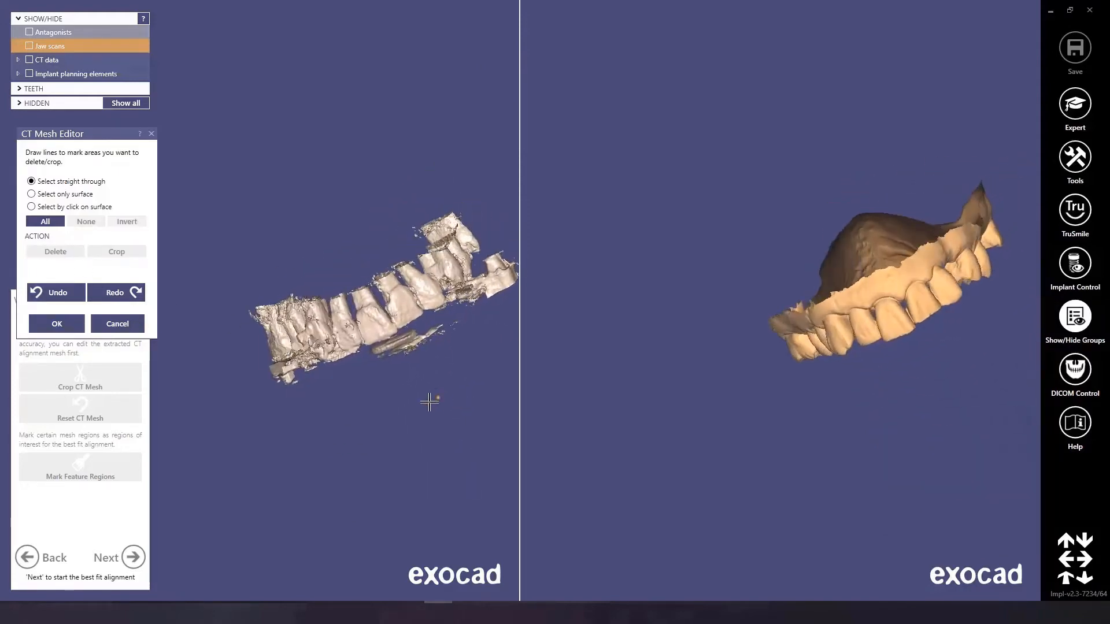
click(53, 322)
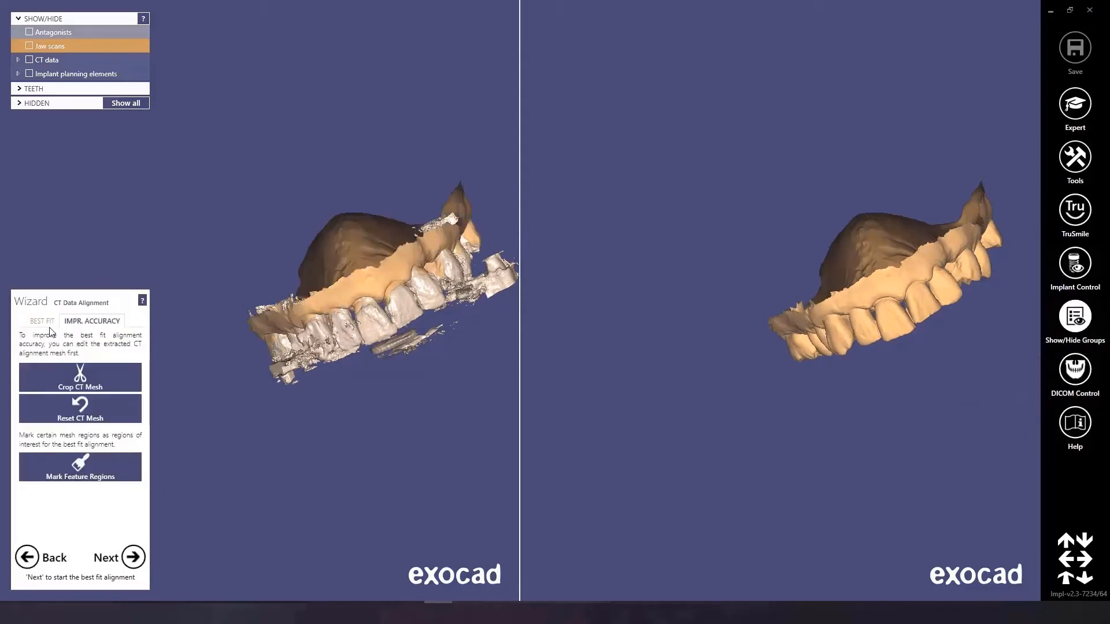
Start marking feature regions on the jaw scan and brush over the crowns of the upper front teeth.
click(80, 467)
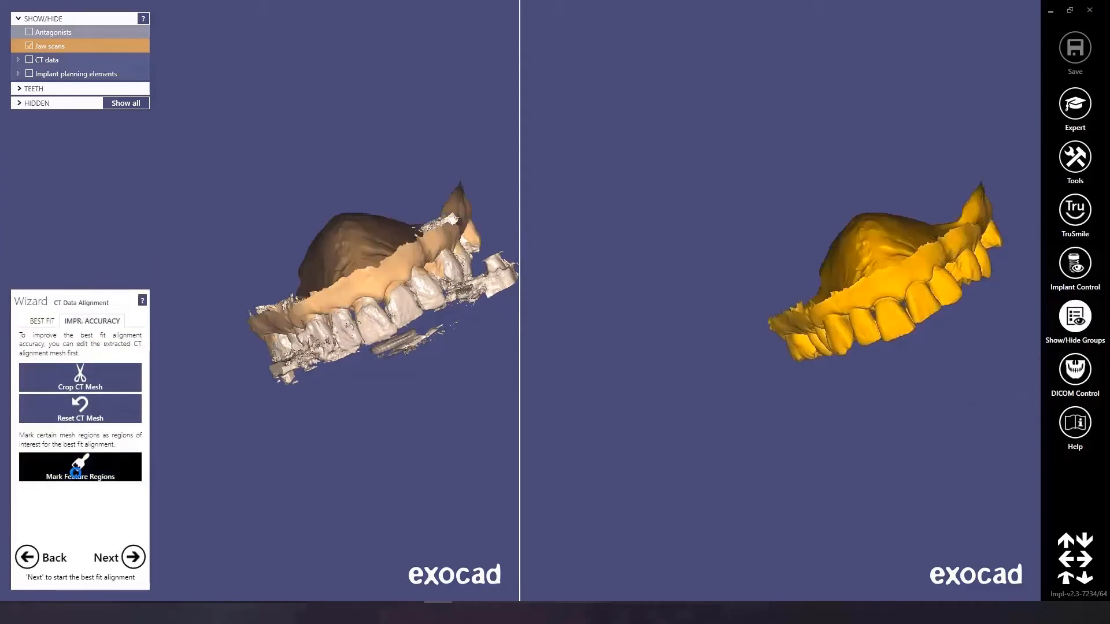
right_drag(901, 356, 906, 355)
right_drag(790, 373, 844, 258)
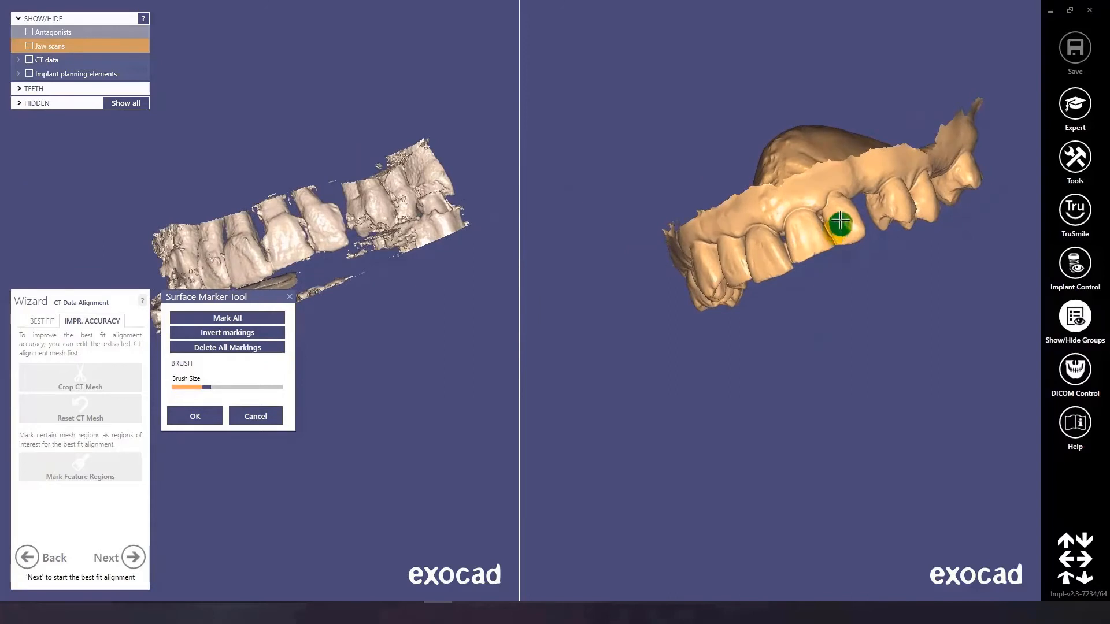
drag(840, 220, 773, 252)
right_drag(828, 264, 845, 274)
drag(834, 271, 737, 283)
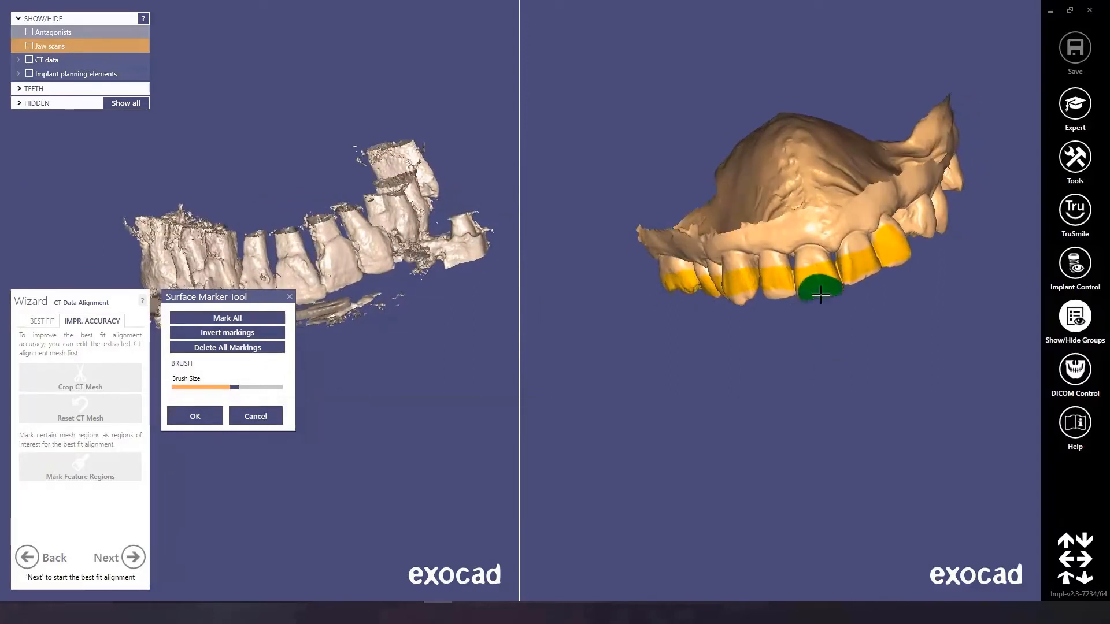
mouse_move(820, 295)
mouse_down()
mouse_move(773, 280)
mouse_move(740, 286)
mouse_up()
Continue the feature markings around the arch, covering the crowns of the premolars and the last molar beyond the canine gap.
right_drag(725, 295, 725, 260)
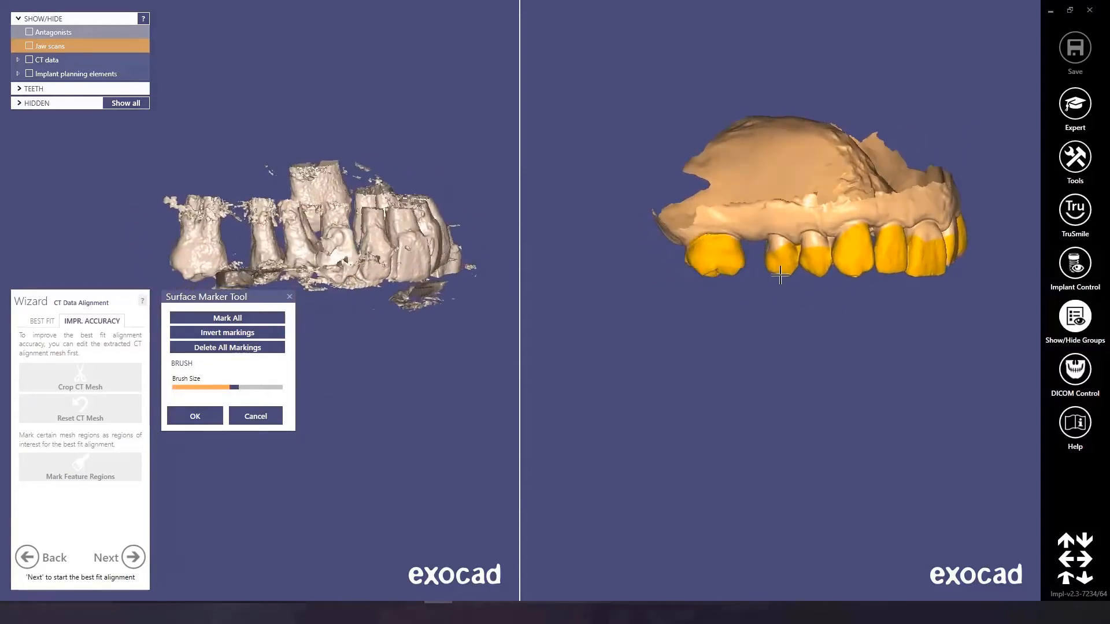
mouse_move(856, 278)
right_down()
mouse_move(897, 325)
mouse_move(789, 308)
right_up()
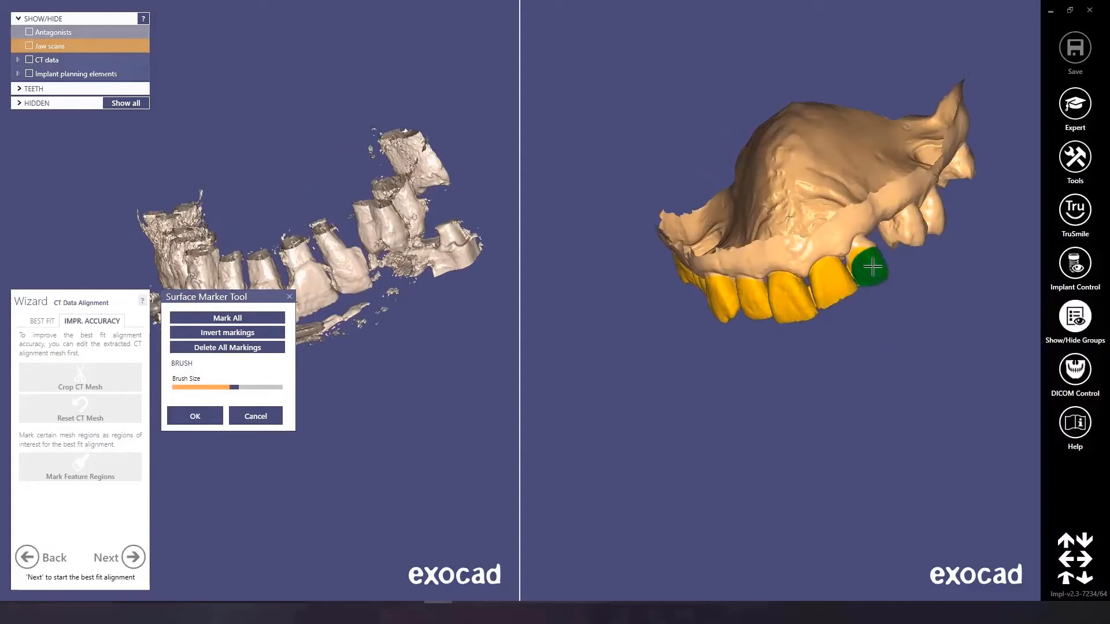
right_drag(872, 266, 893, 250)
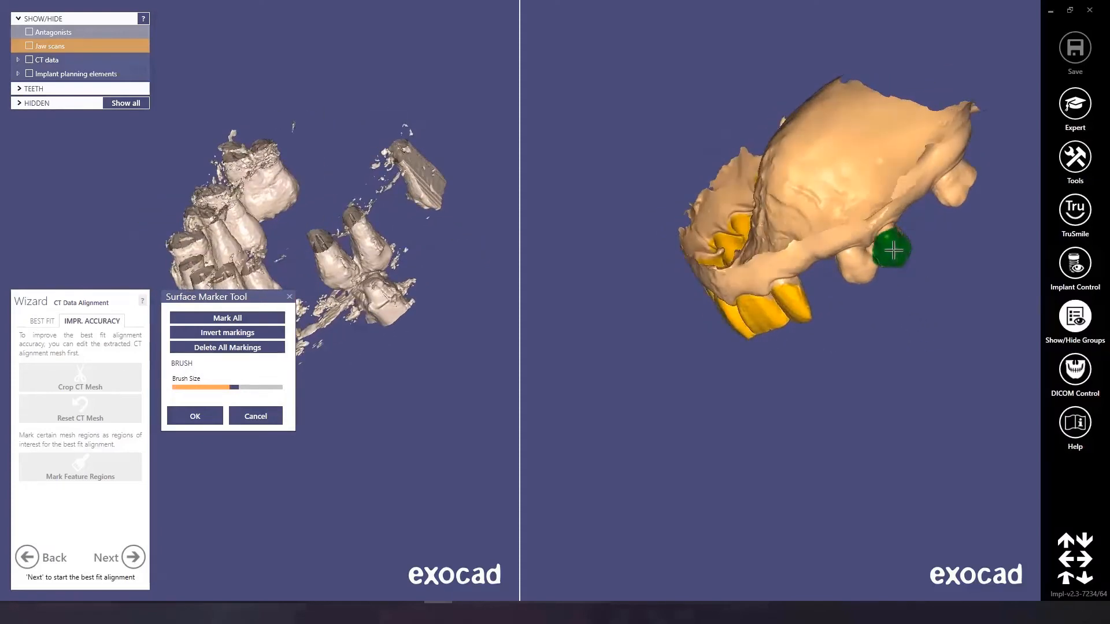
mouse_move(893, 250)
mouse_down()
mouse_move(857, 263)
mouse_move(971, 208)
mouse_move(954, 181)
mouse_move(962, 191)
mouse_up()
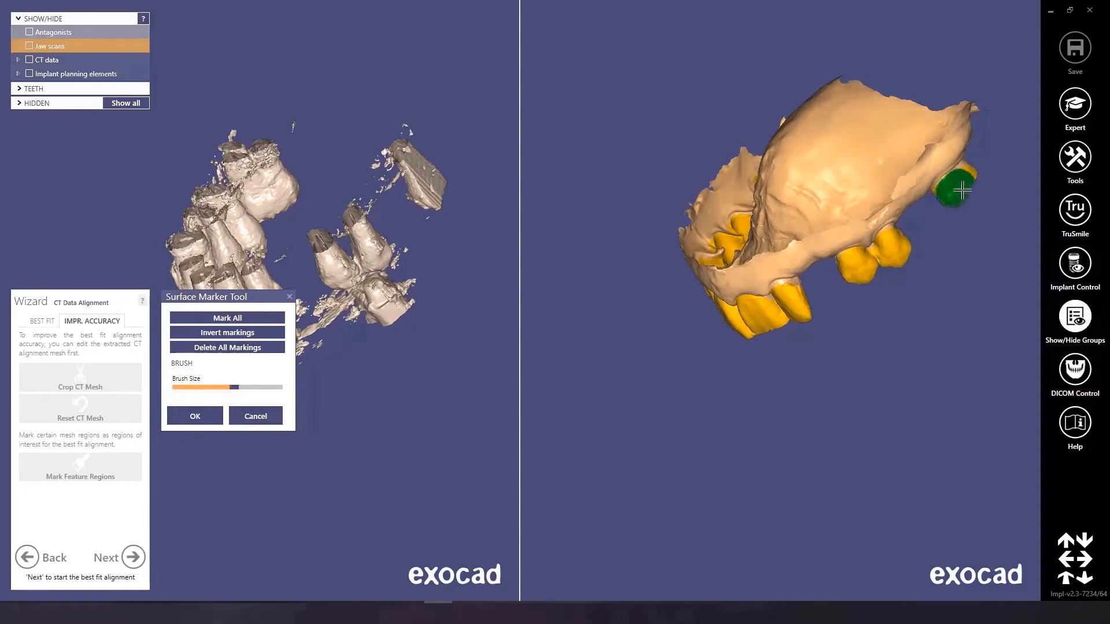
Complete the markings on the remaining surfaces of the back teeth and accept the feature regions.
mouse_move(961, 191)
right_down()
mouse_move(907, 314)
mouse_move(810, 384)
mouse_move(840, 319)
mouse_move(754, 364)
mouse_move(874, 414)
mouse_move(805, 297)
mouse_move(905, 261)
mouse_move(850, 285)
mouse_move(718, 376)
mouse_move(983, 343)
mouse_move(991, 168)
mouse_move(825, 179)
mouse_move(862, 198)
mouse_move(817, 268)
right_up()
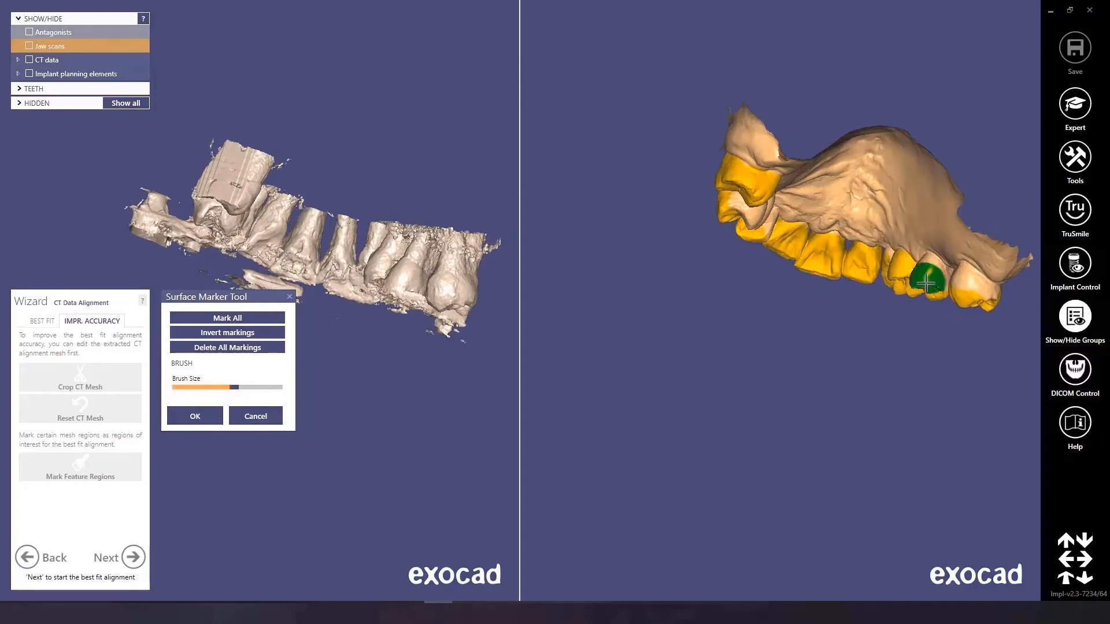
mouse_move(971, 285)
right_down()
mouse_move(832, 244)
mouse_move(1001, 342)
mouse_move(949, 302)
mouse_move(815, 342)
right_up()
drag(783, 283, 750, 282)
right_drag(751, 281, 664, 270)
right_drag(293, 230, 220, 338)
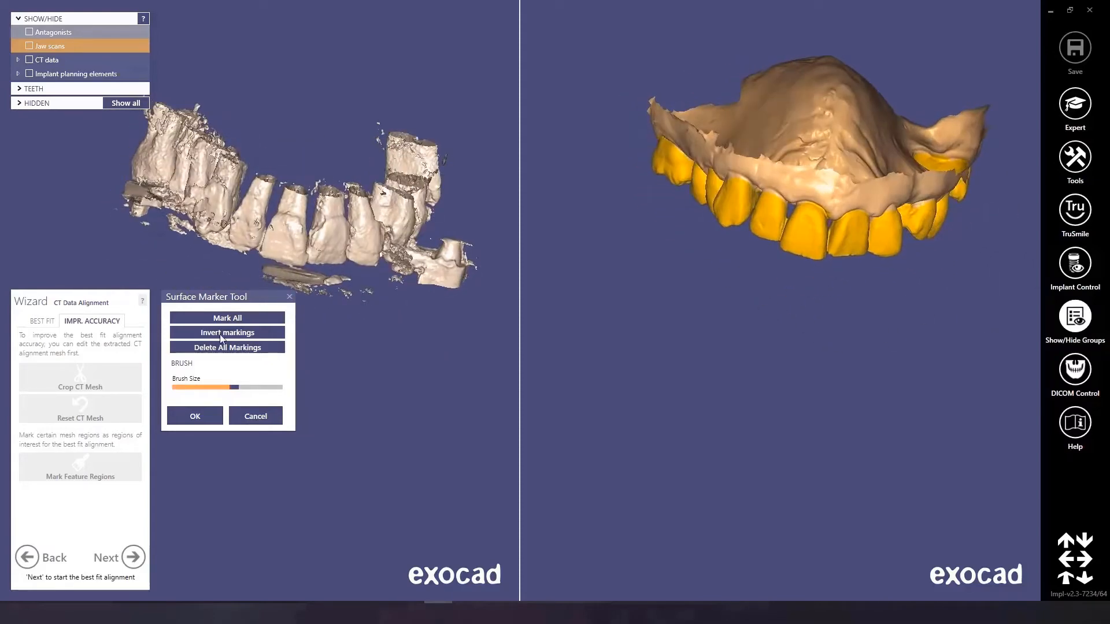
click(194, 417)
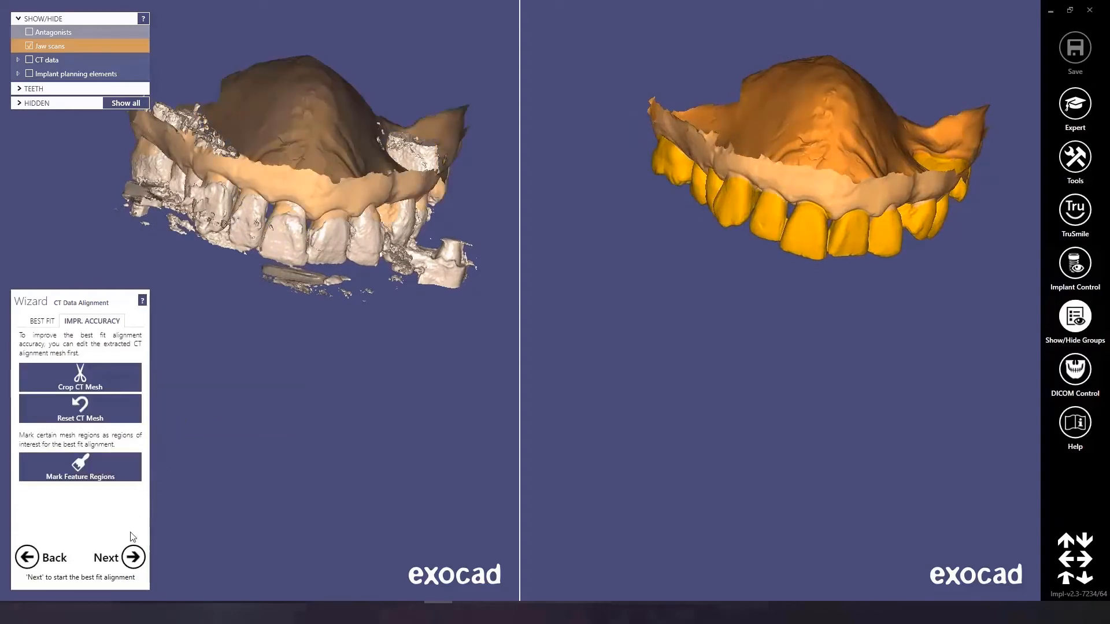
Run the best fit alignment with the marked regions, check the deviation colours and rate the alignment as acceptable.
click(133, 557)
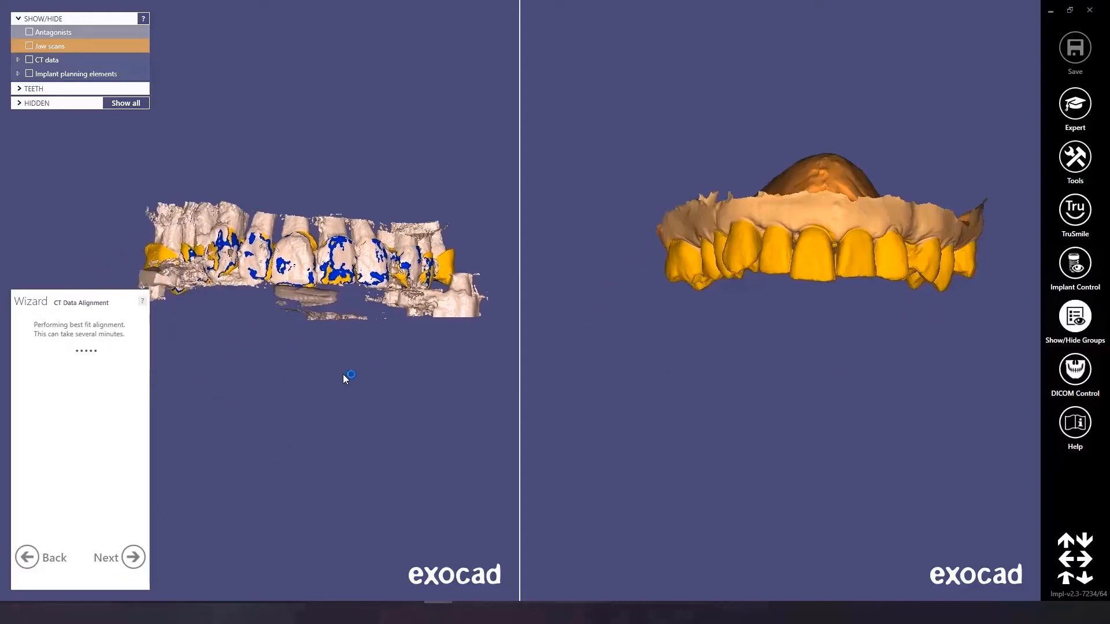
right_drag(761, 429, 761, 423)
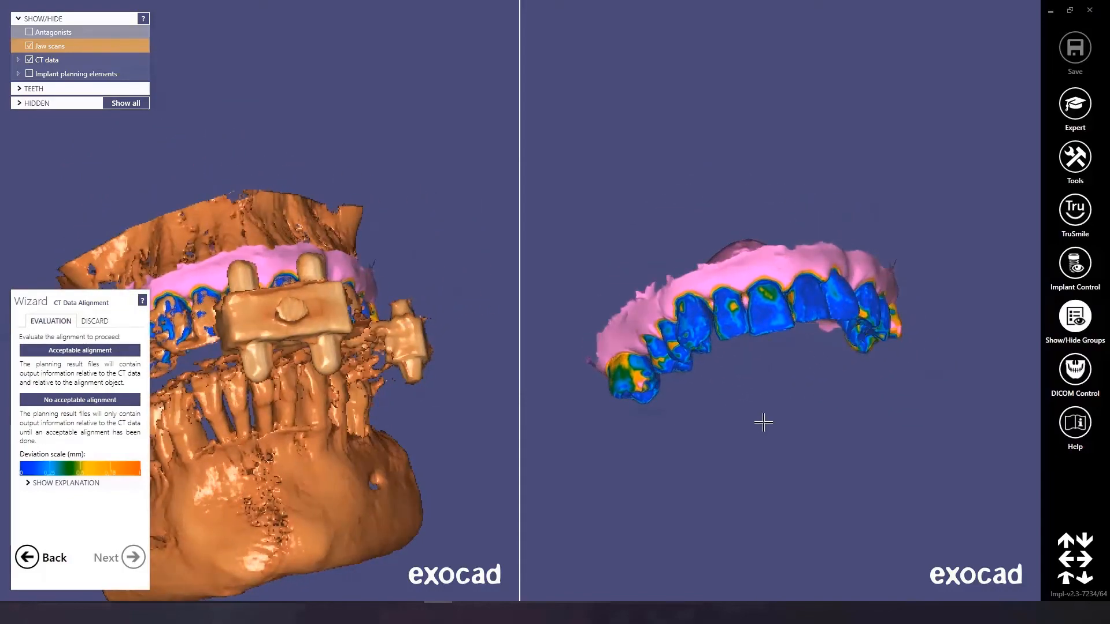
click(79, 351)
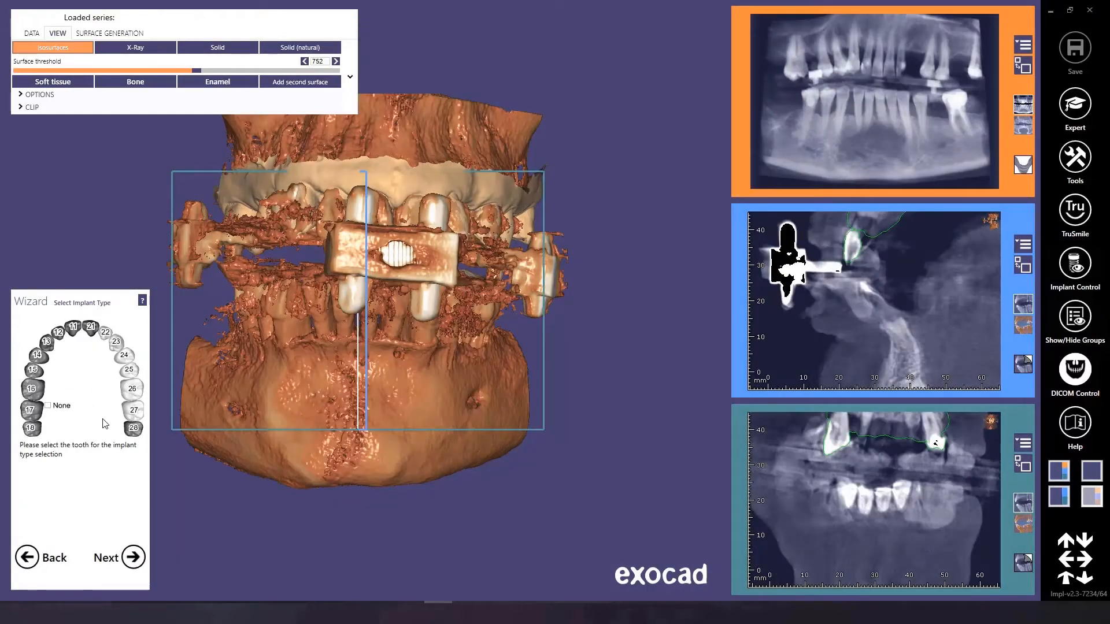
Set the implant type of teeth 23 and 26 to Screw Retained and proceed to model tooth placement.
click(116, 342)
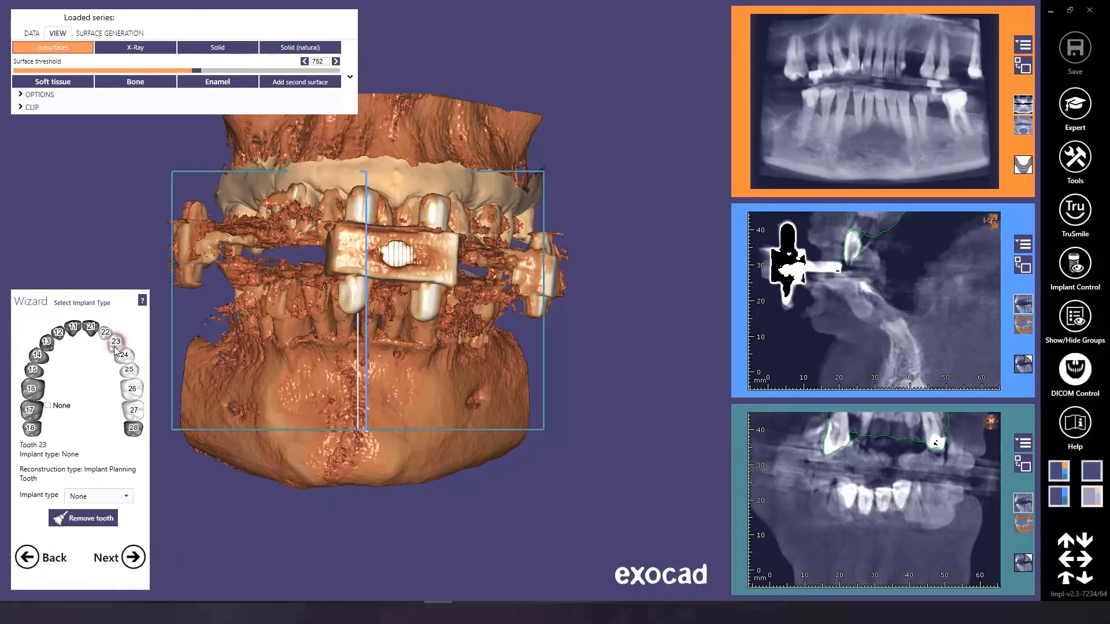
click(96, 498)
click(86, 457)
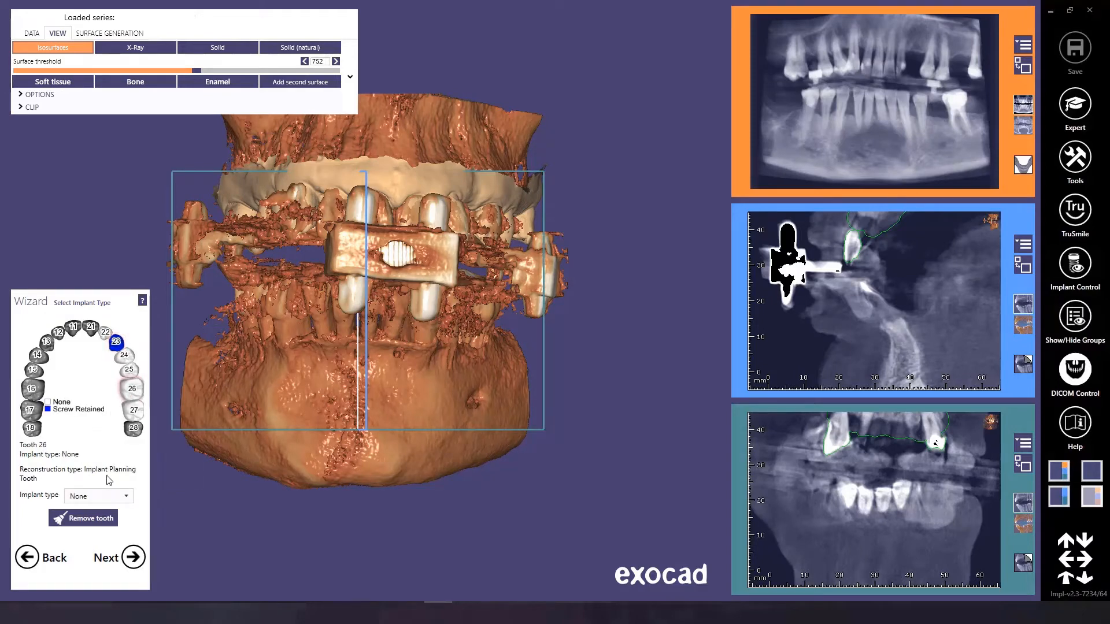
click(99, 498)
click(102, 459)
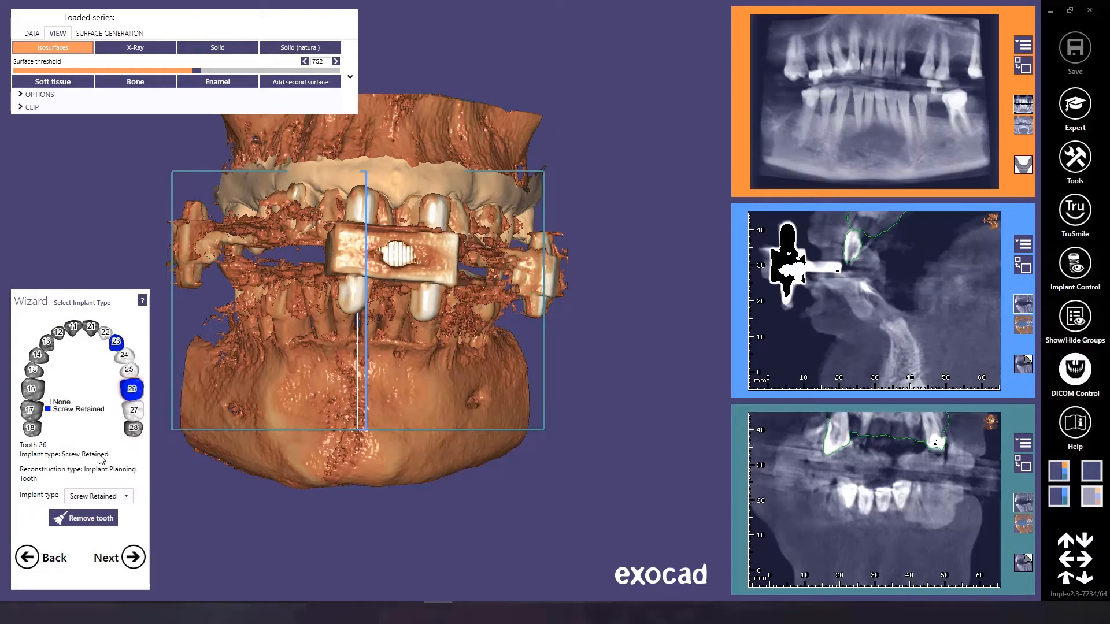
click(134, 559)
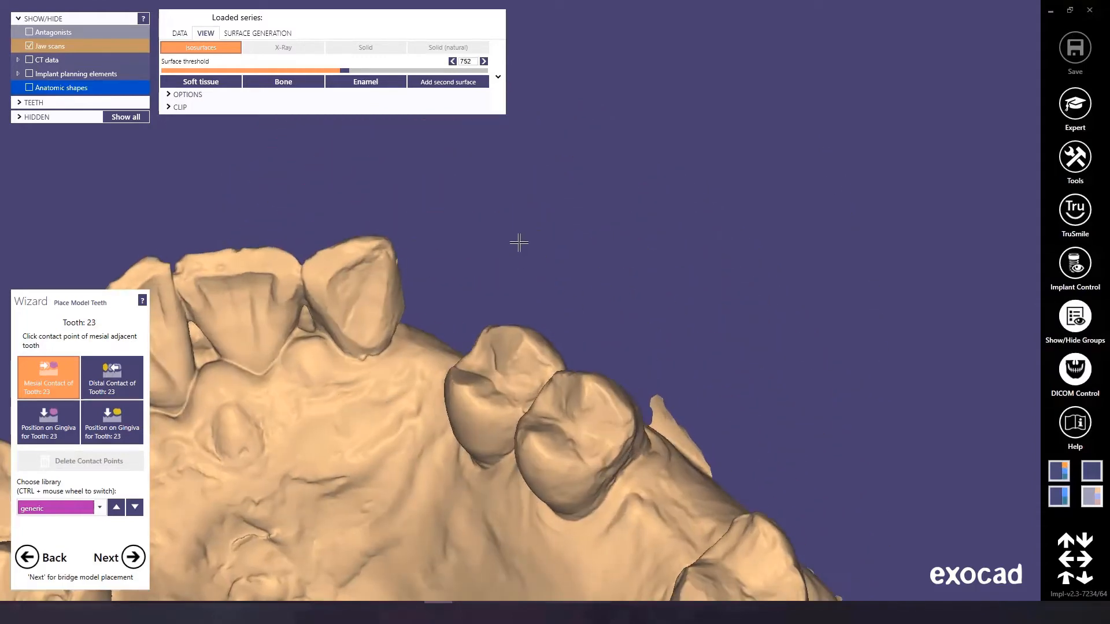
Place generic model teeth 23 and 26 by picking the mesial and distal contact points on their adjacent teeth.
click(387, 277)
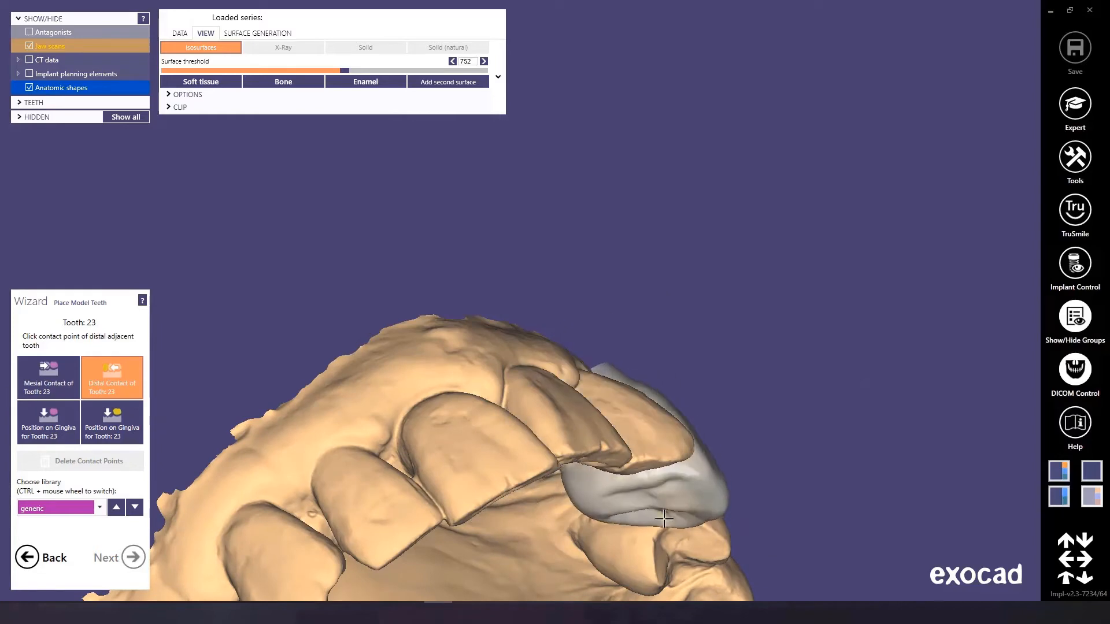
click(663, 519)
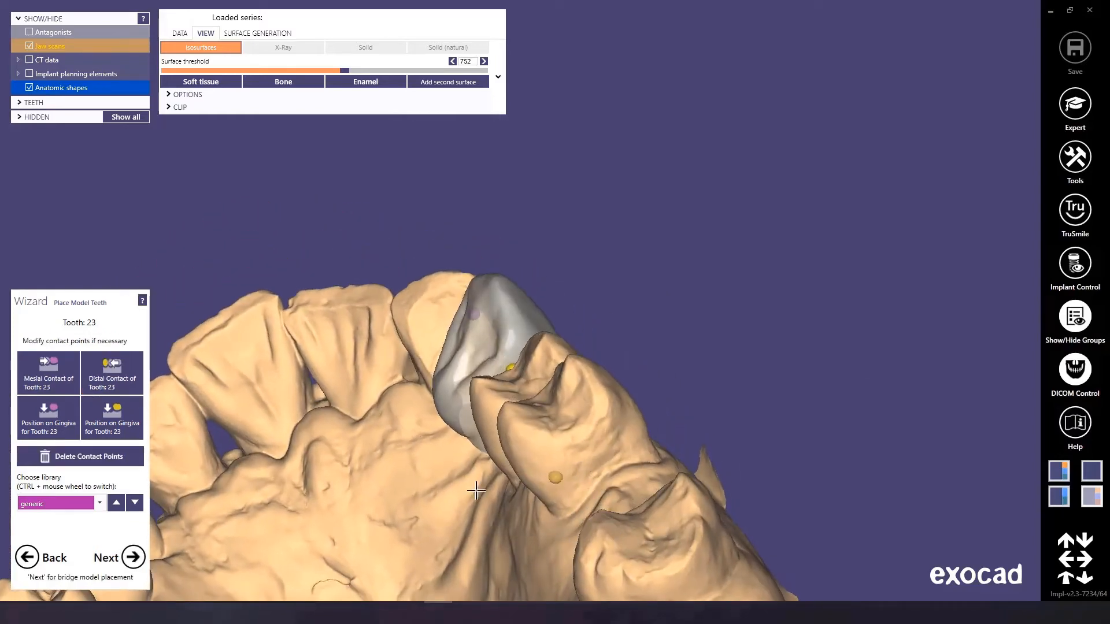
click(133, 558)
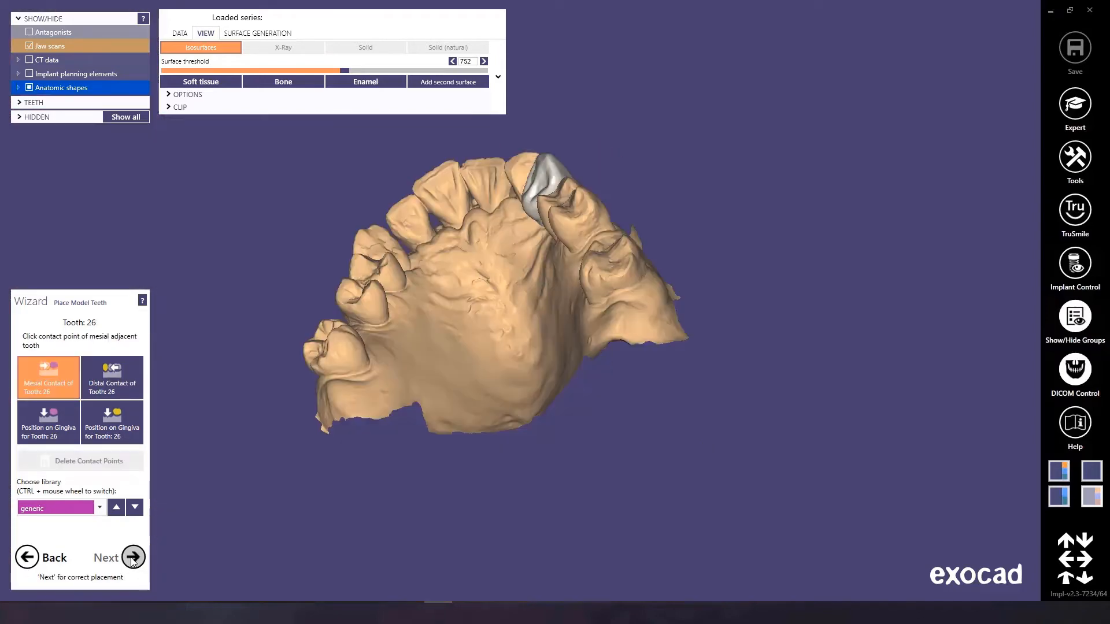
click(580, 208)
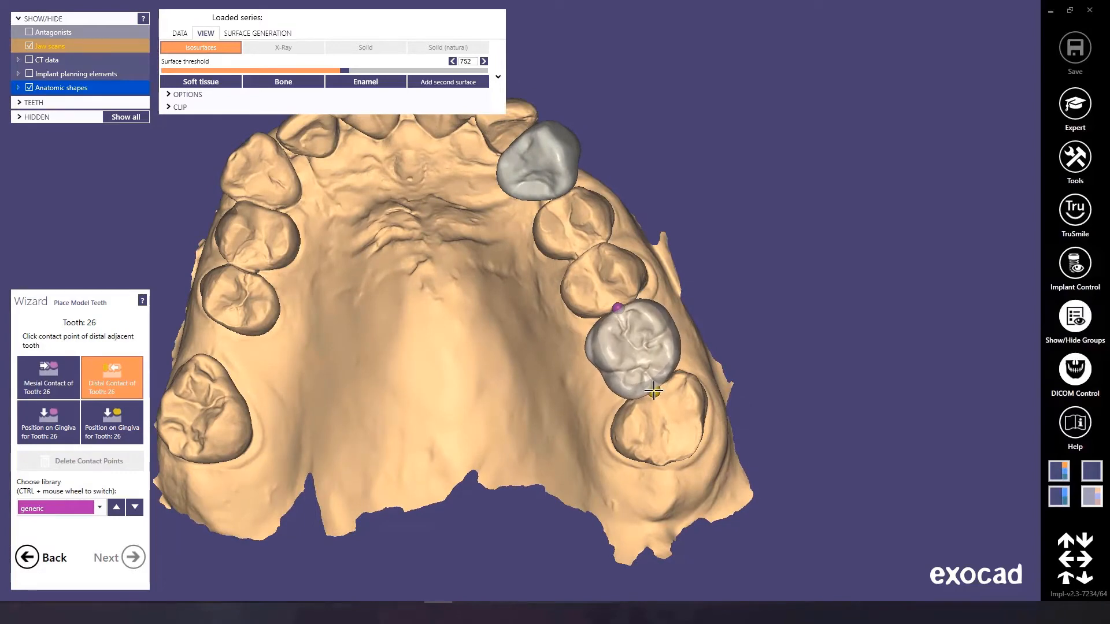
click(653, 391)
click(135, 558)
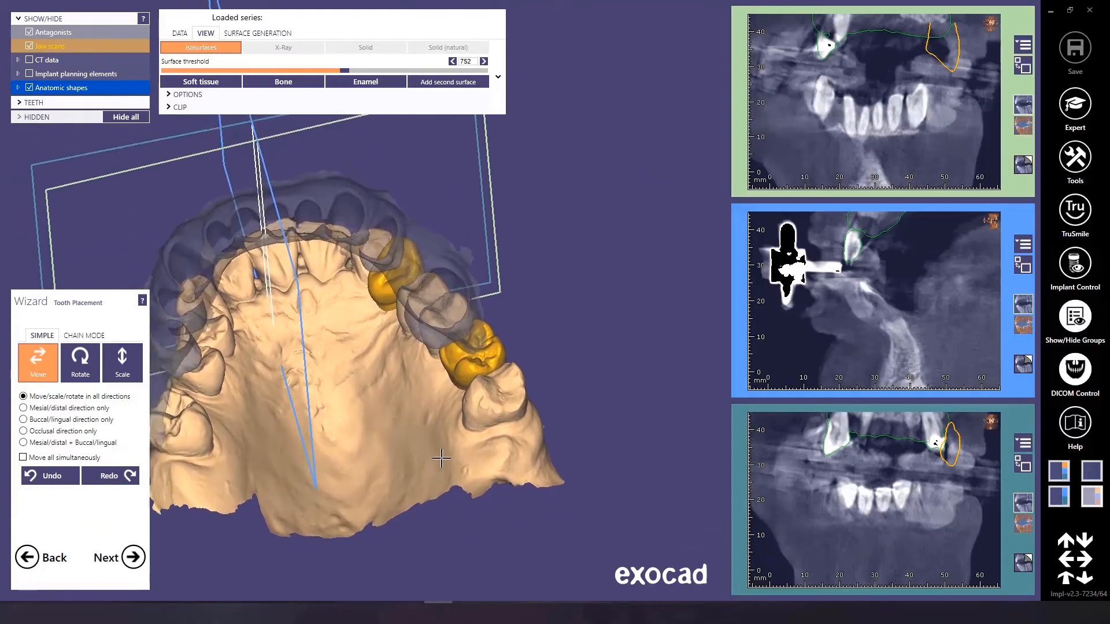
Reposition model tooth 23 freely so that it lines up with the neighbouring teeth in the arch.
right_drag(196, 395, 572, 345)
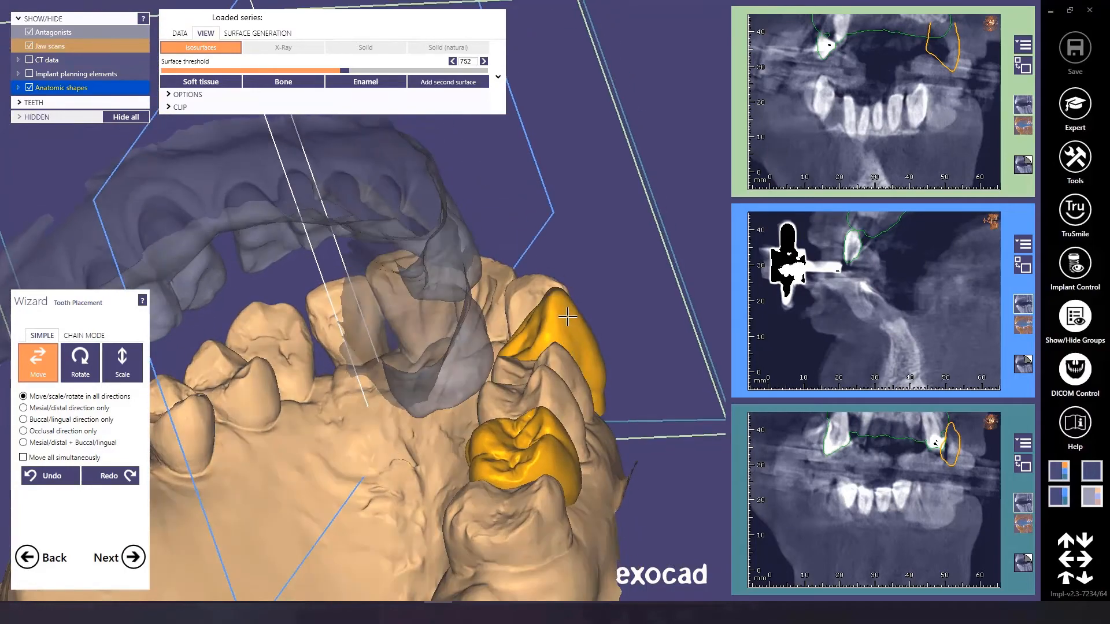
drag(561, 315, 555, 316)
right_drag(555, 316, 553, 492)
drag(541, 543, 577, 475)
right_drag(524, 272, 517, 288)
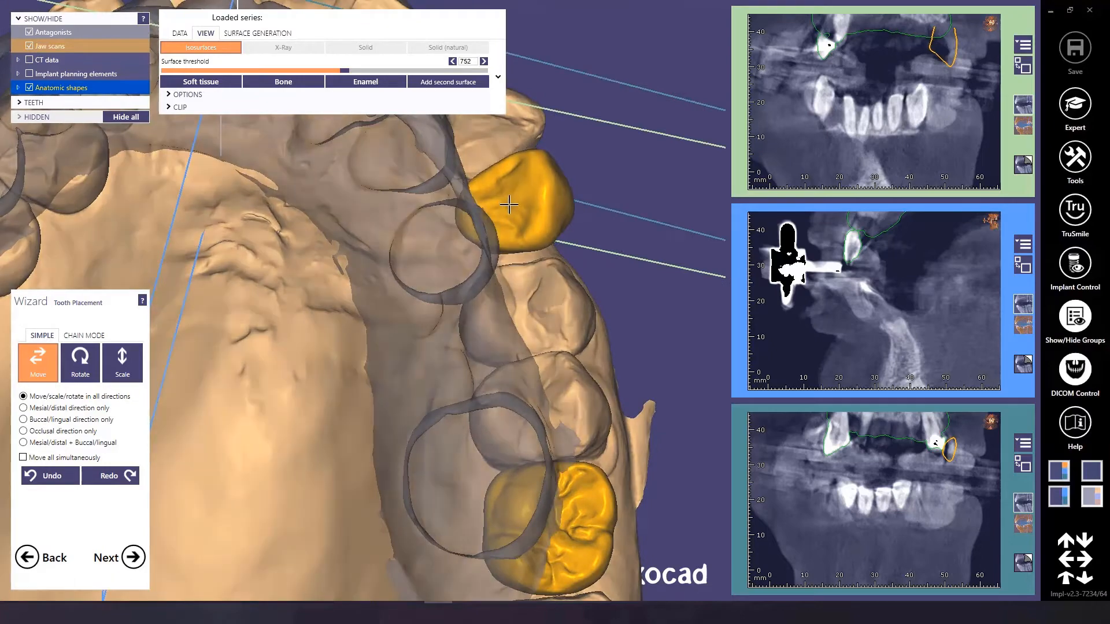
drag(511, 201, 522, 227)
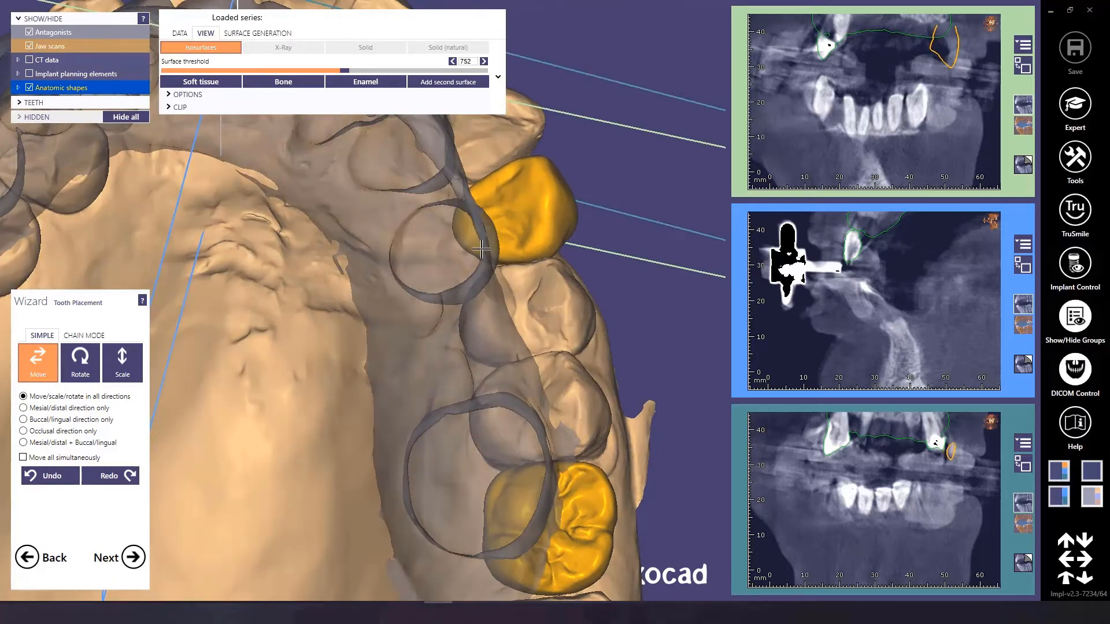
Check the placement of model teeth 23 and 26 from several angles and proceed to the density threshold definition.
right_drag(481, 249, 496, 202)
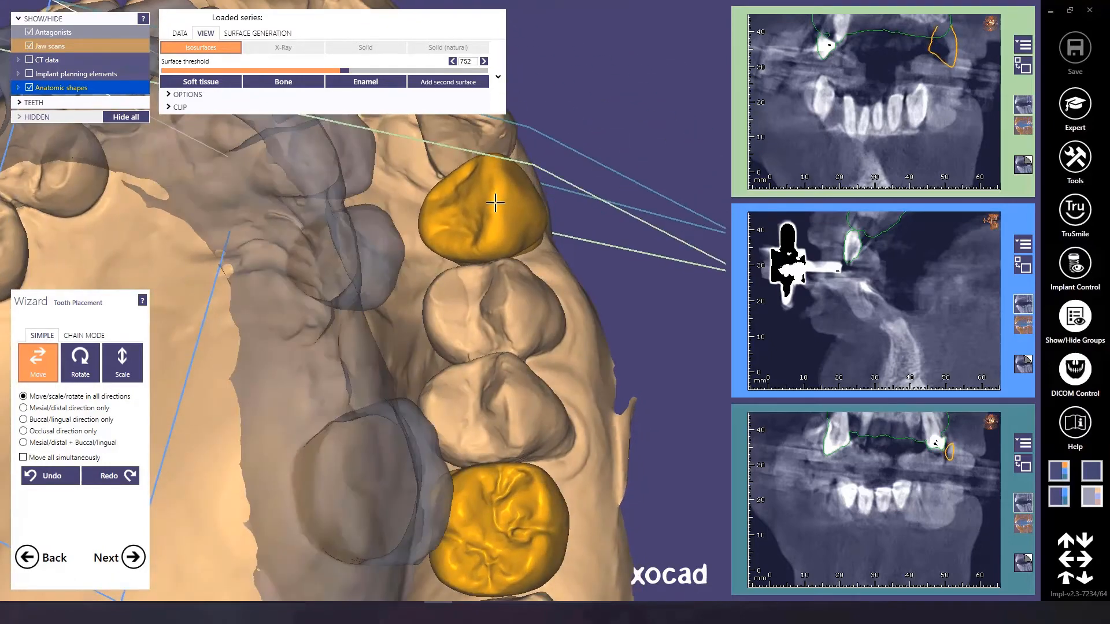
right_drag(456, 249, 478, 253)
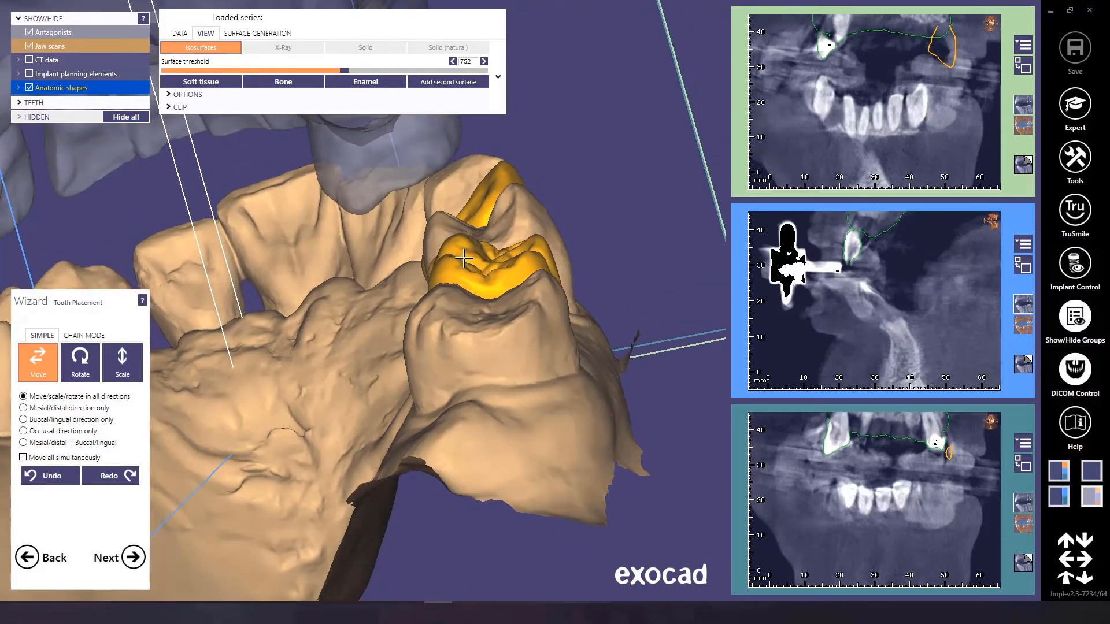
right_drag(477, 301, 365, 387)
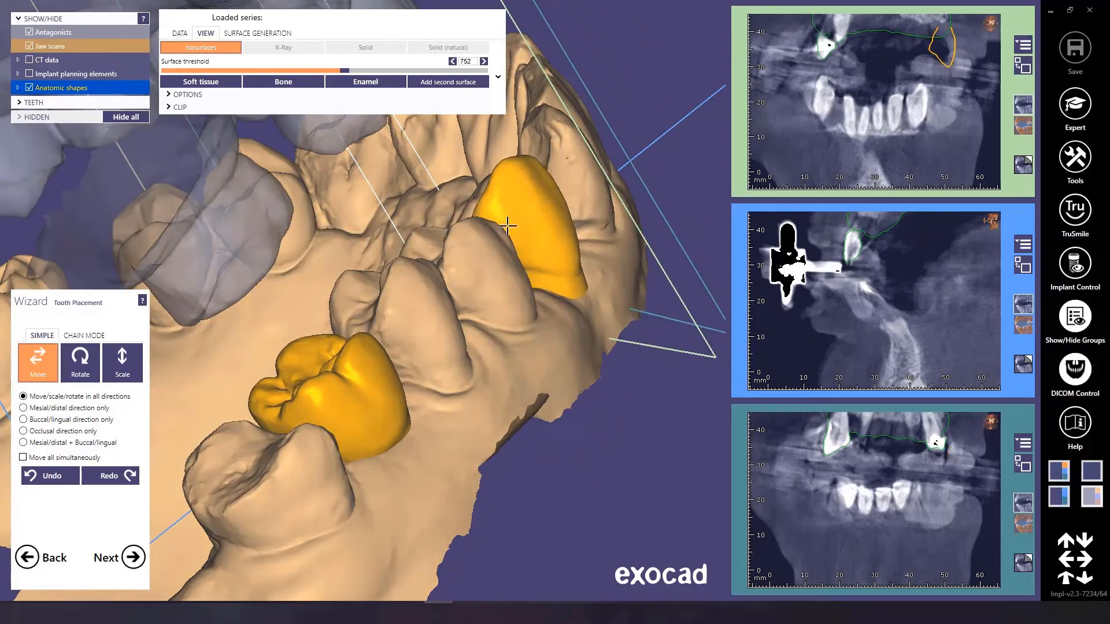
right_drag(504, 217, 145, 552)
click(133, 557)
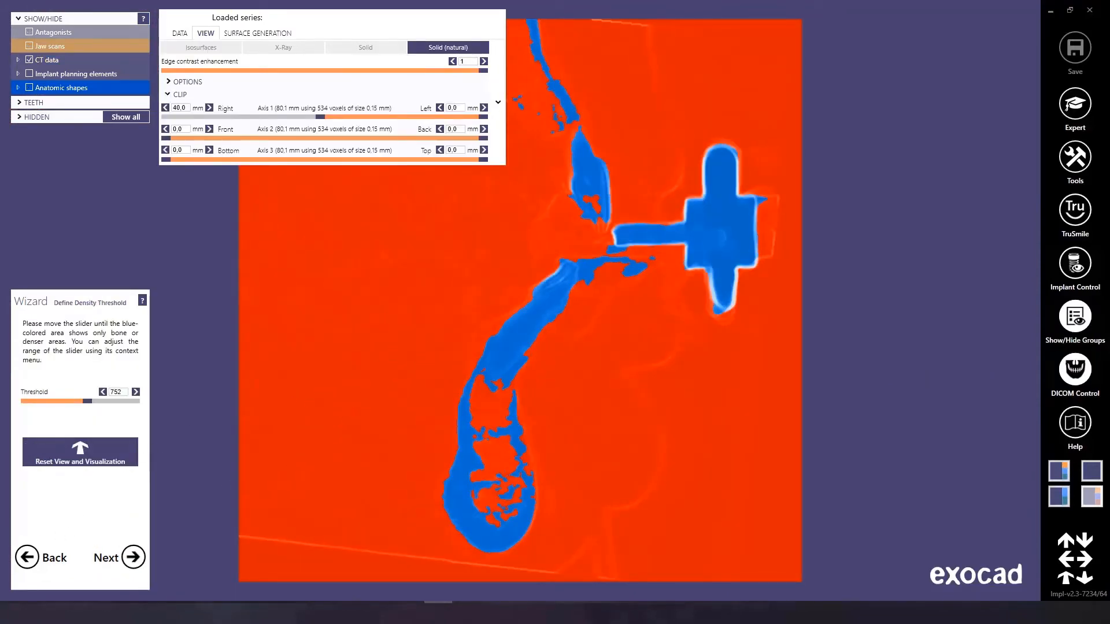
Set the bone density threshold to 616, check the coloured CT block, and proceed to implant positioning.
drag(87, 400, 88, 411)
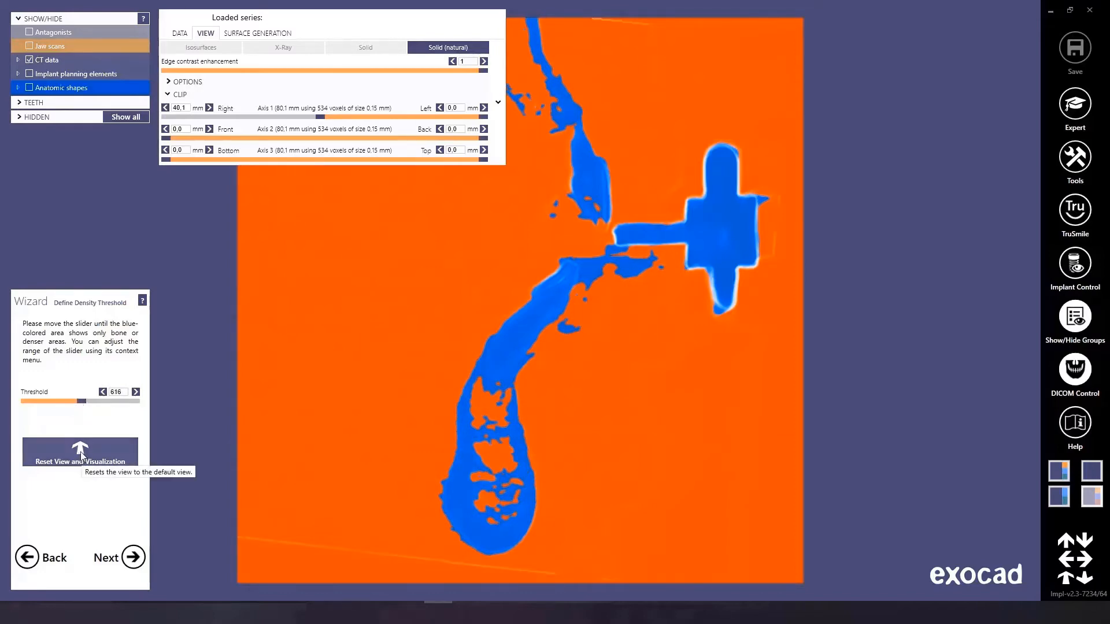
scroll(560, 342, down, 3)
scroll(594, 340, up, 4)
right_drag(594, 339, 531, 363)
scroll(739, 339, down, 4)
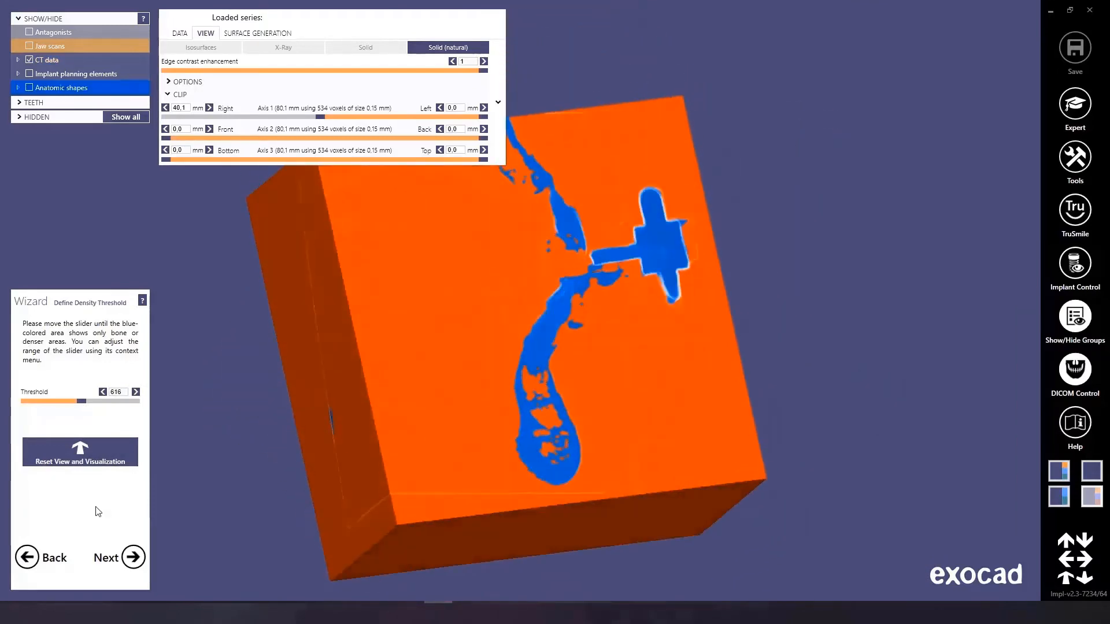
mouse_move(379, 471)
right_down()
mouse_move(399, 471)
mouse_move(369, 476)
right_up()
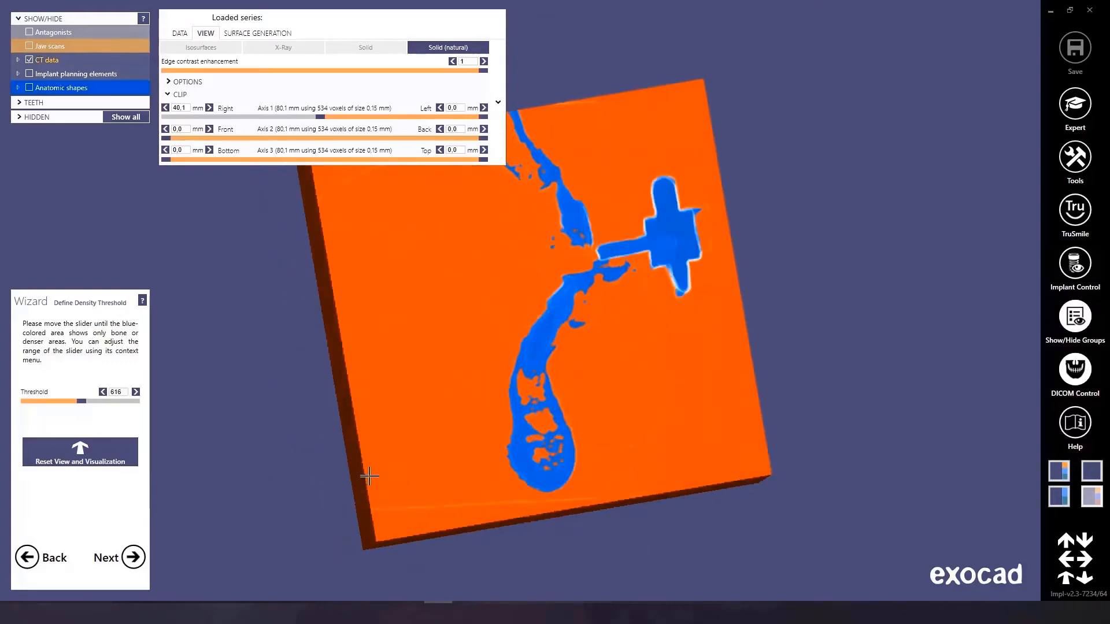
click(133, 558)
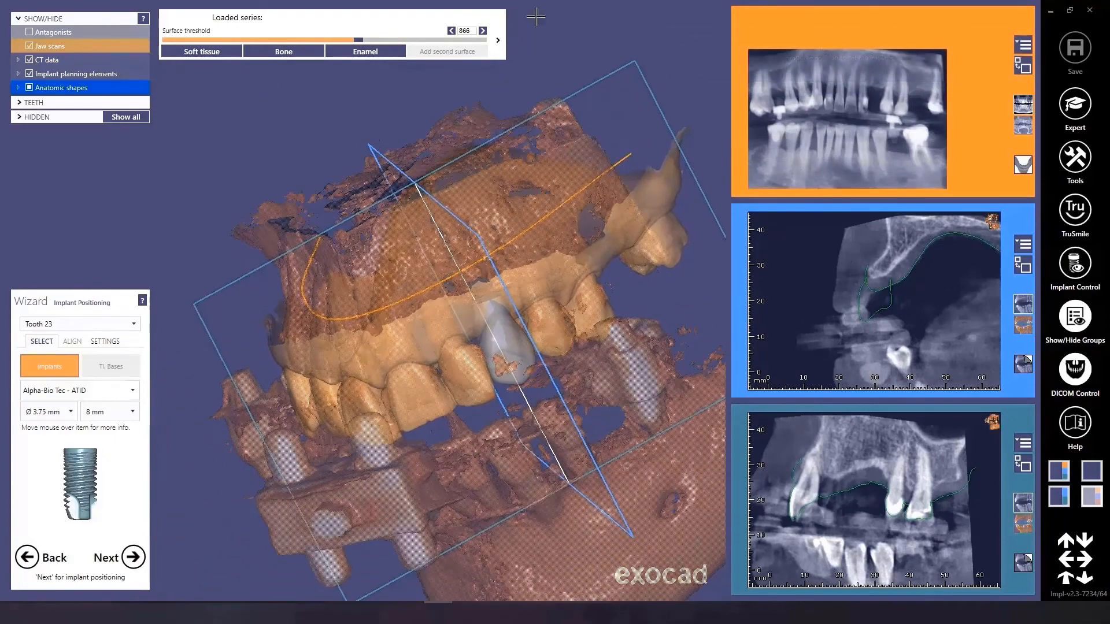
Place an Alpha-Bio Tec ATID implant, Ø 3.75 mm and 8 mm long, in the jawbone above model tooth 23.
click(485, 262)
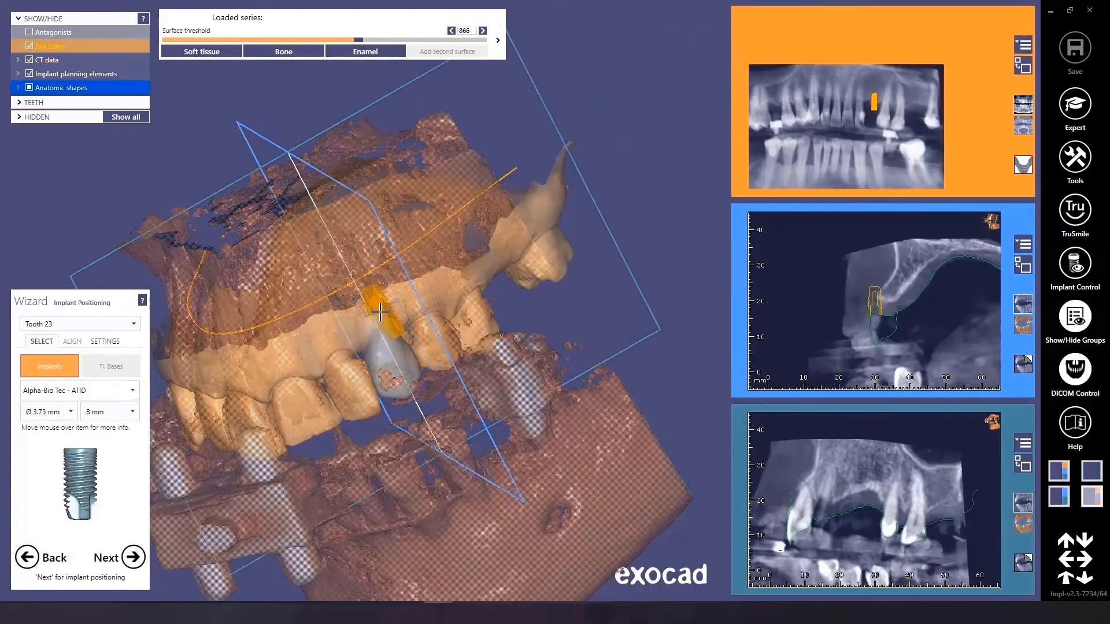
scroll(371, 307, up, 4)
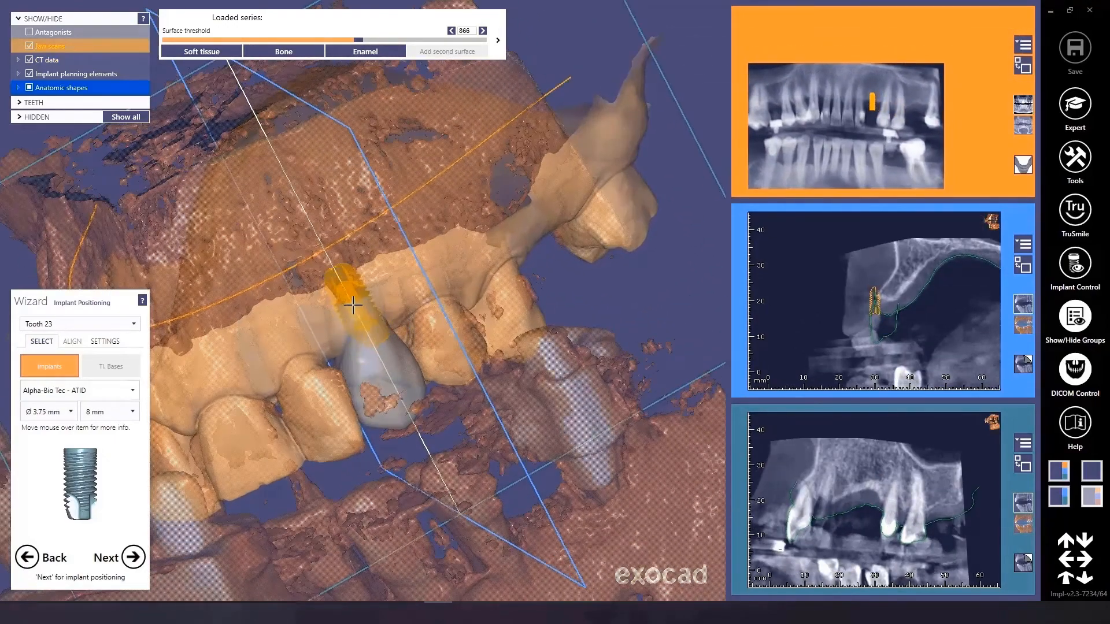
mouse_move(356, 277)
mouse_down()
mouse_move(365, 252)
mouse_move(347, 268)
mouse_up()
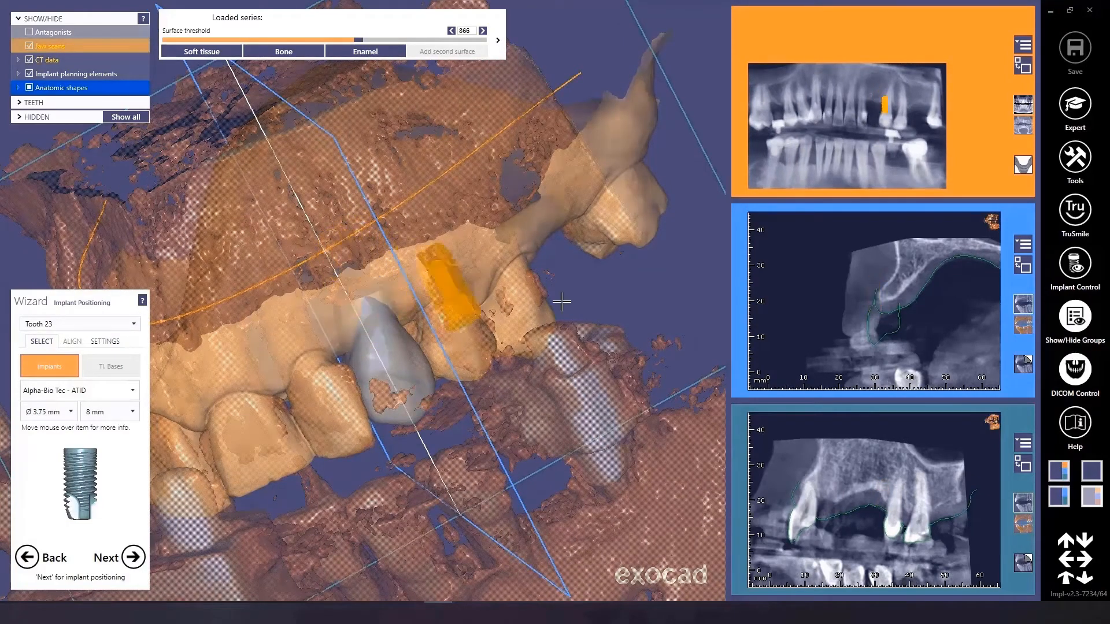
click(1061, 498)
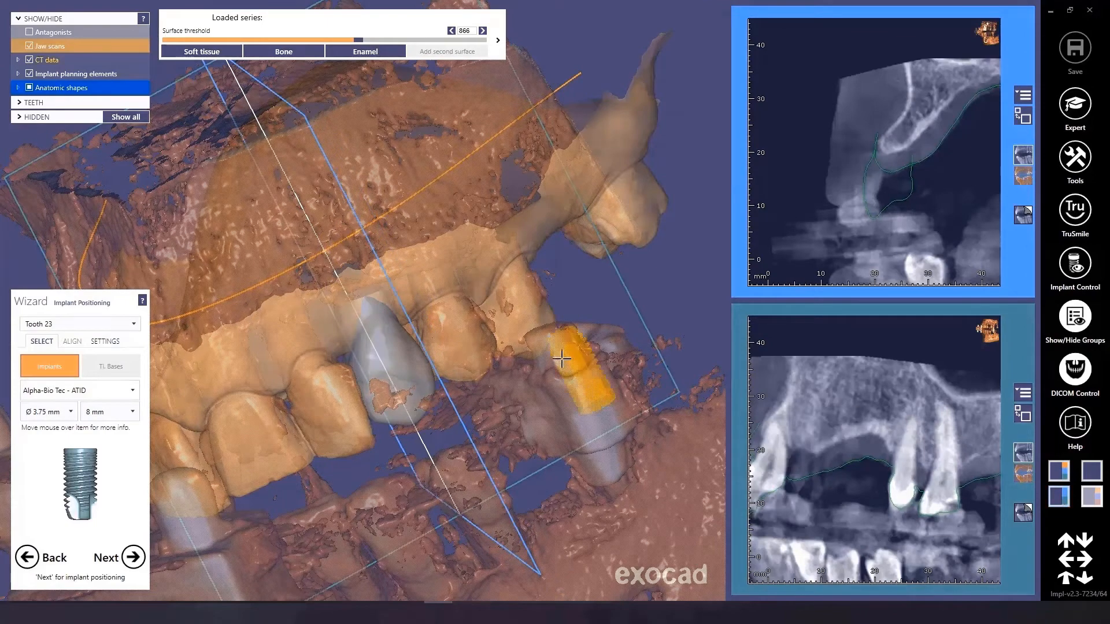
drag(560, 359, 362, 276)
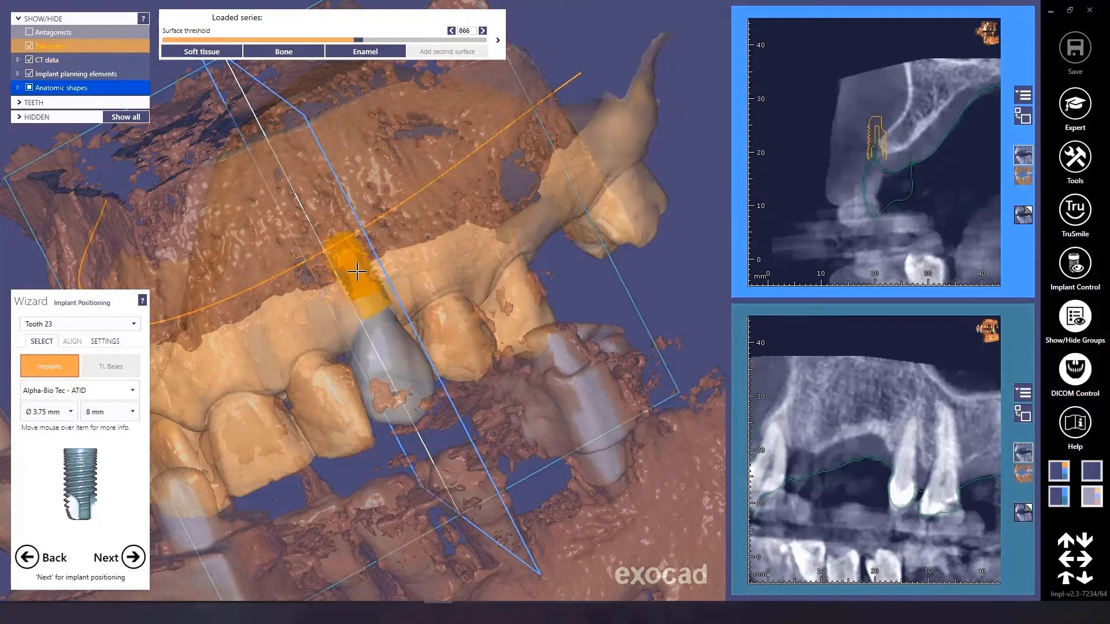
mouse_move(356, 278)
middle_down()
mouse_move(356, 311)
mouse_move(362, 298)
middle_up()
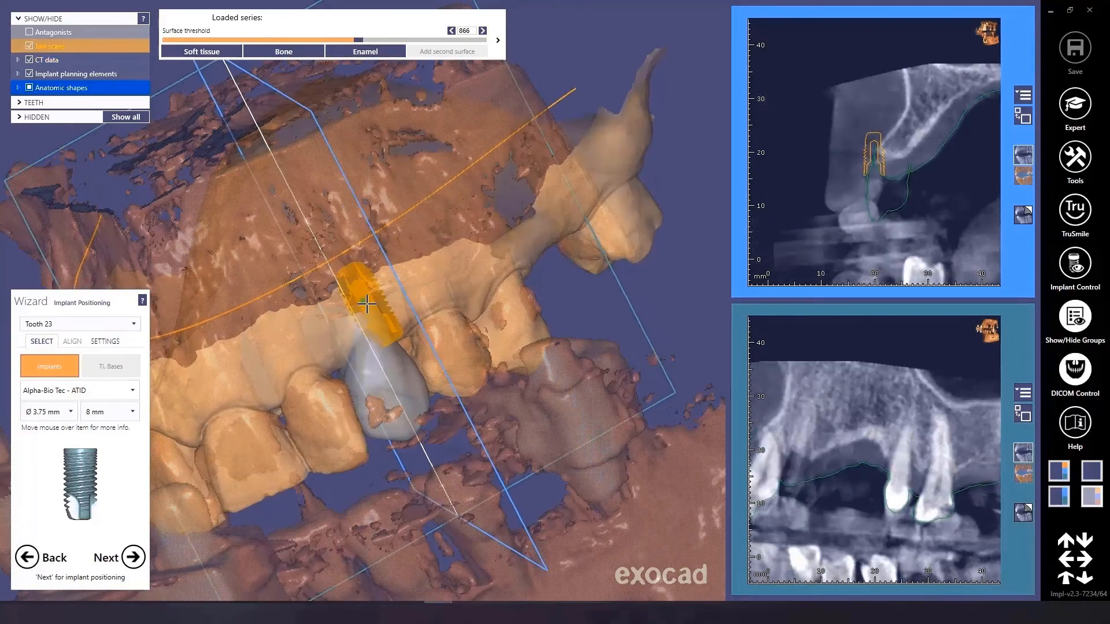
right_drag(363, 289, 360, 287)
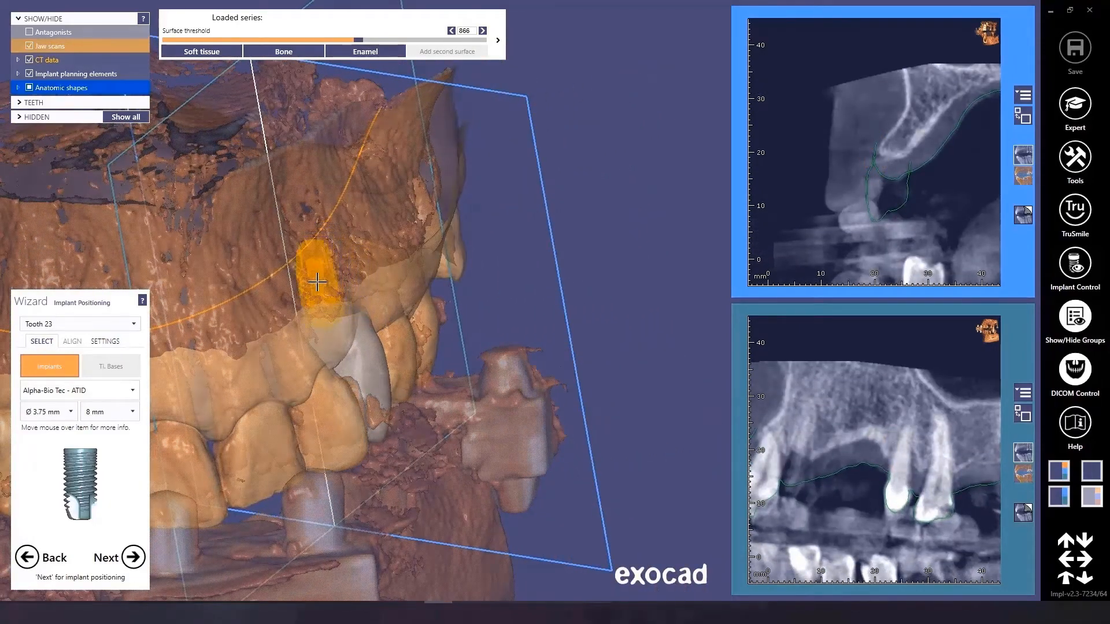
right_drag(323, 289, 328, 281)
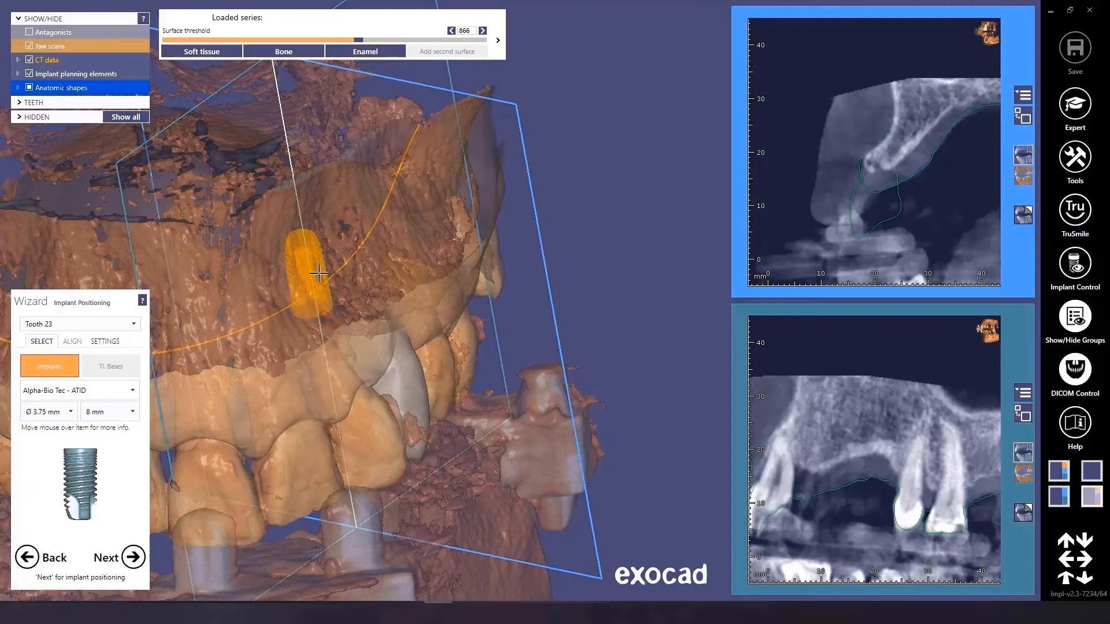
click(319, 273)
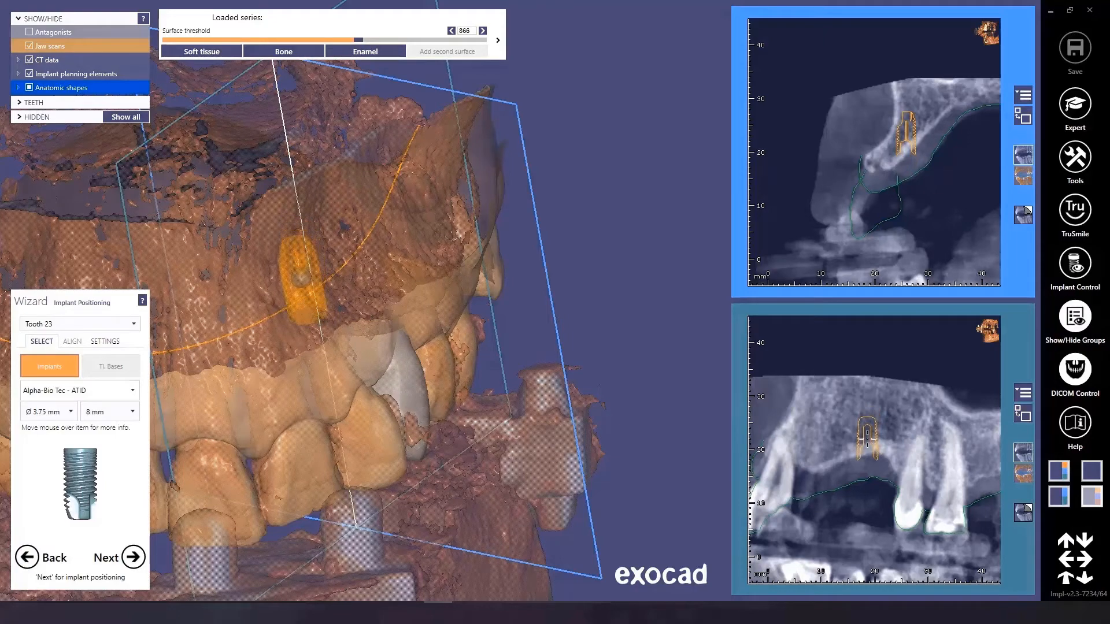
click(867, 438)
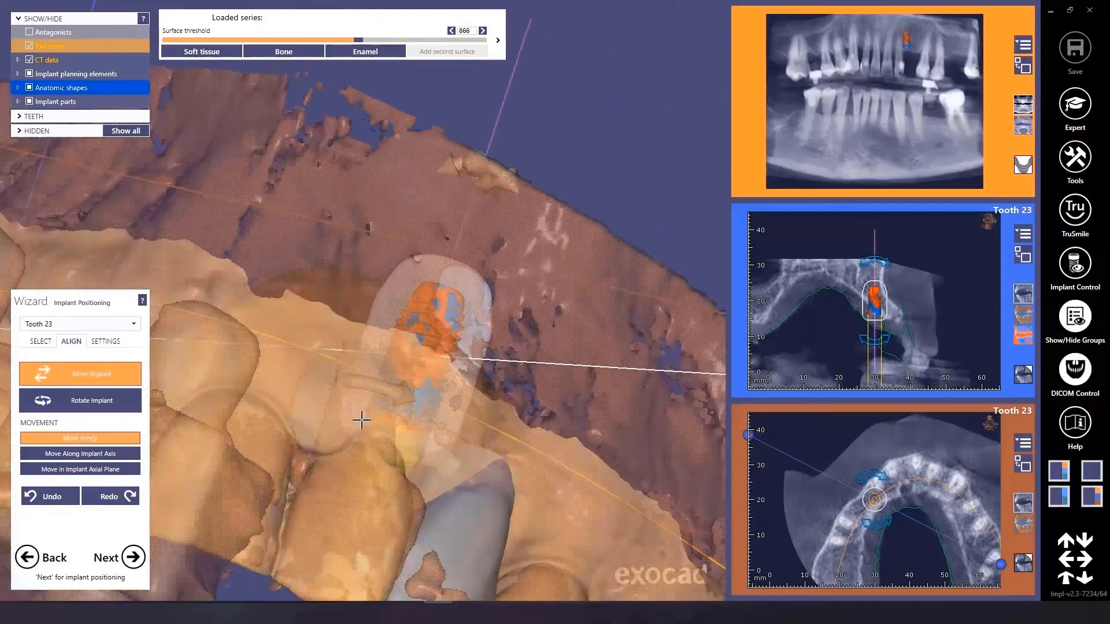
Move and tilt the tooth 23 implant freely so that its axis runs through the model tooth.
right_drag(361, 420, 370, 393)
drag(406, 337, 484, 366)
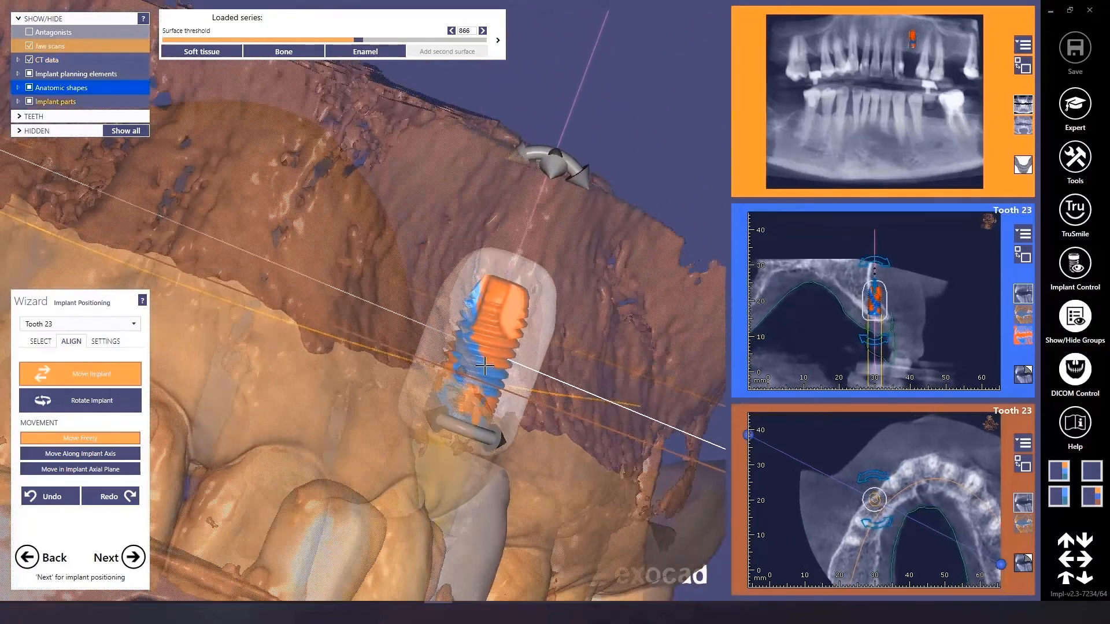
right_drag(485, 366, 515, 236)
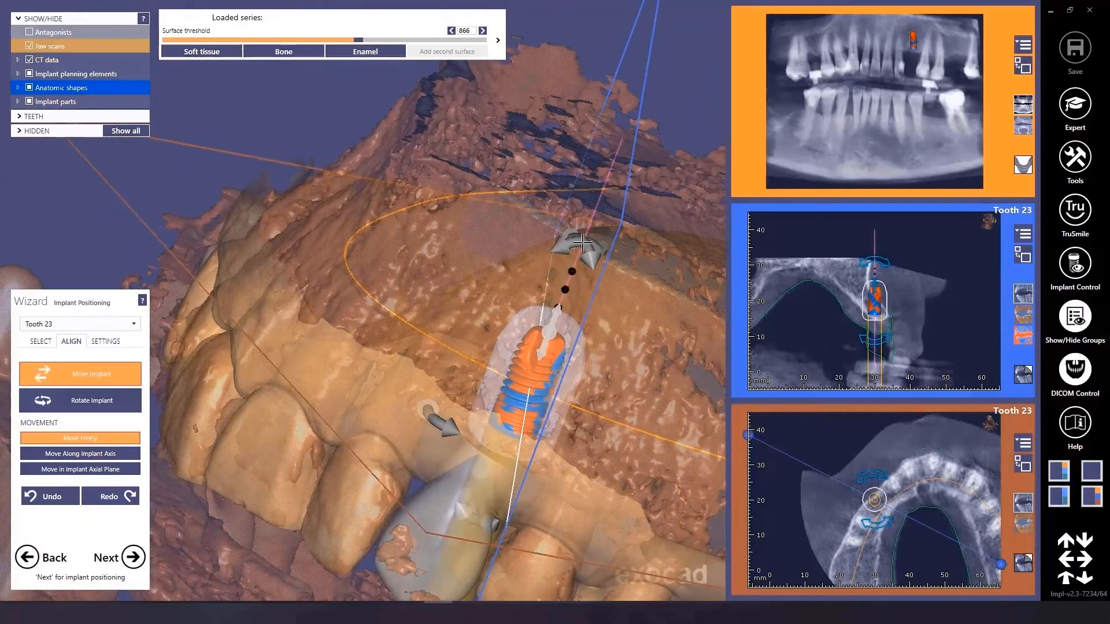
drag(582, 243, 608, 257)
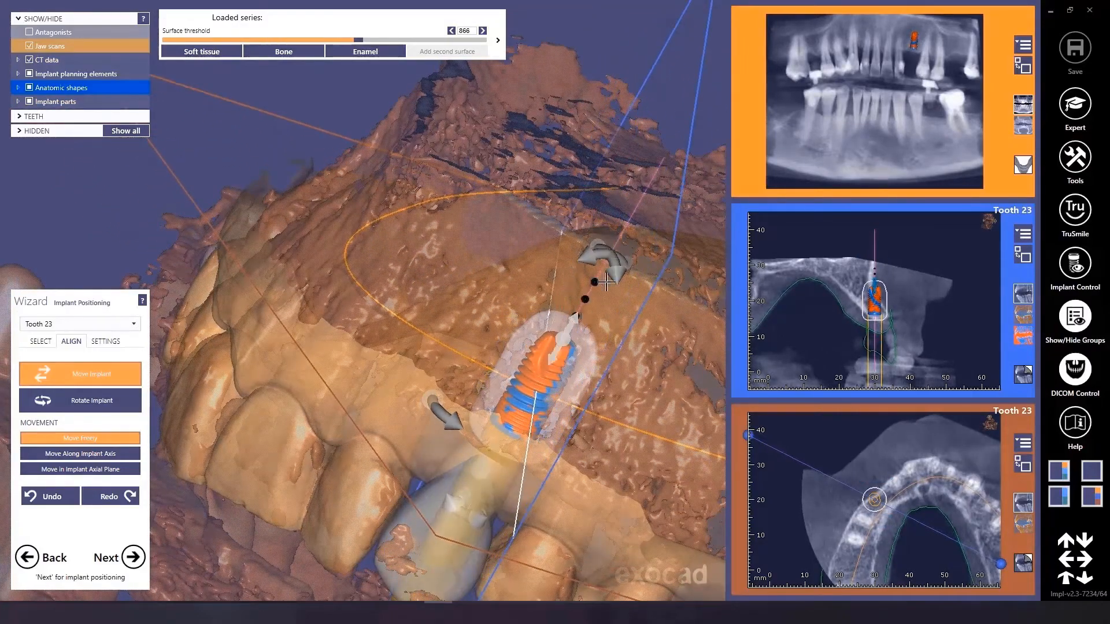
right_drag(605, 282, 398, 407)
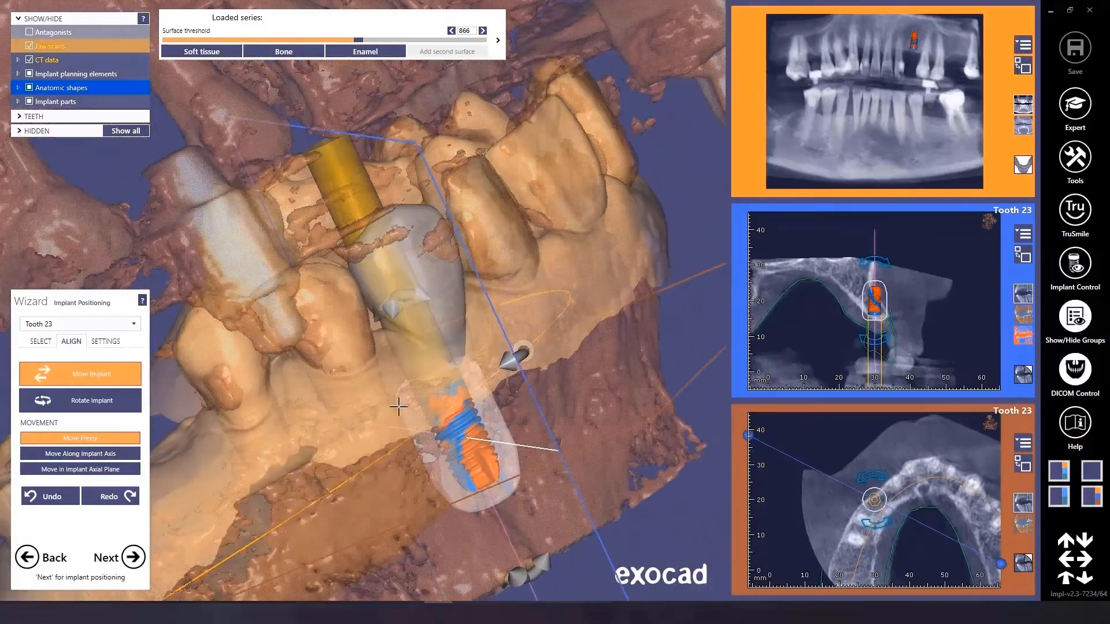
drag(475, 460, 462, 446)
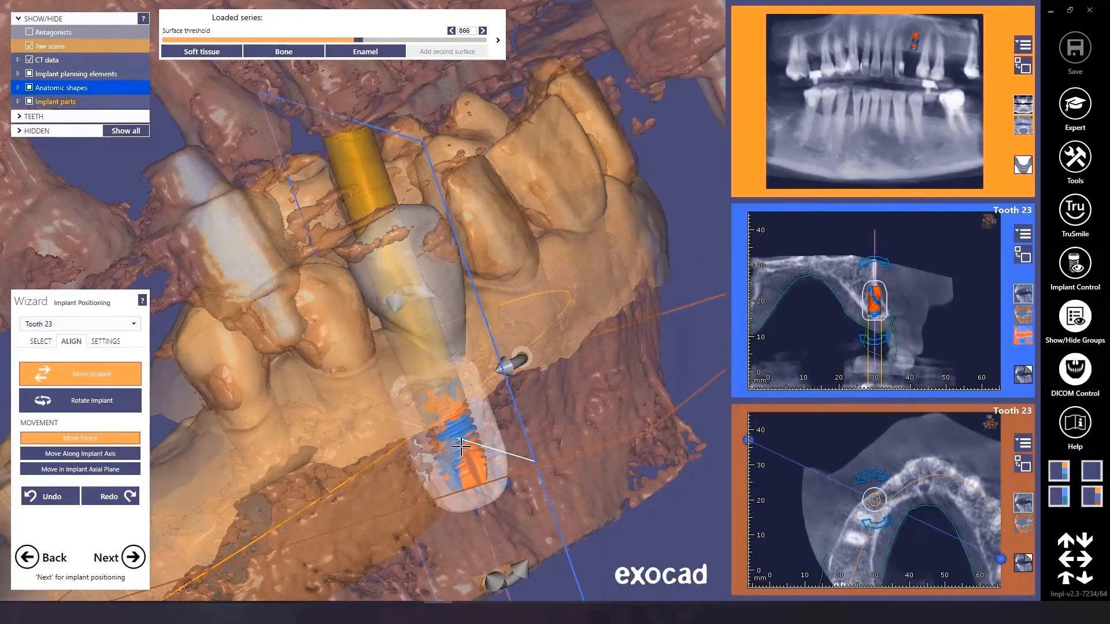
drag(875, 502, 873, 498)
Examine the position of the tooth 23 implant in the axial slice and the panoramic view at different magnifications.
scroll(873, 501, up, 8)
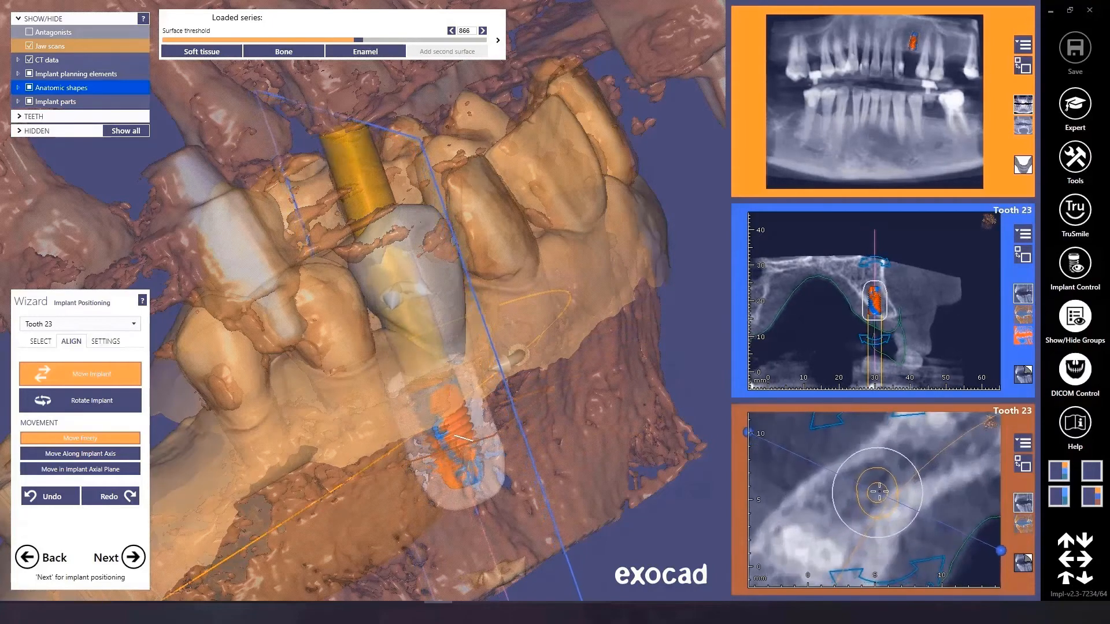
scroll(913, 39, up, 5)
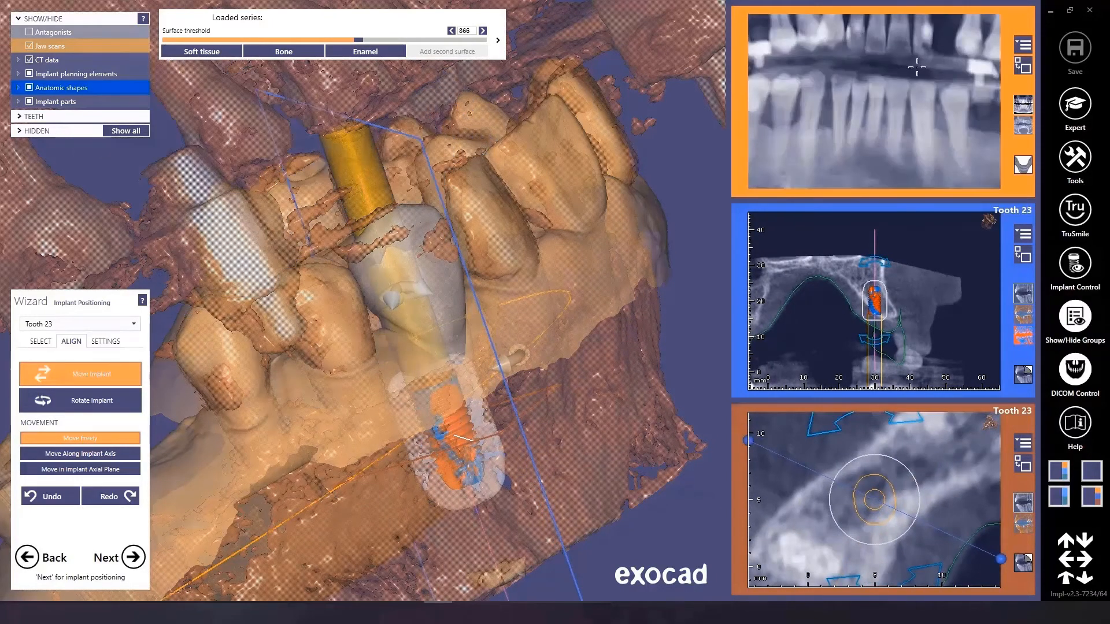
scroll(885, 107, down, 5)
scroll(931, 28, up, 3)
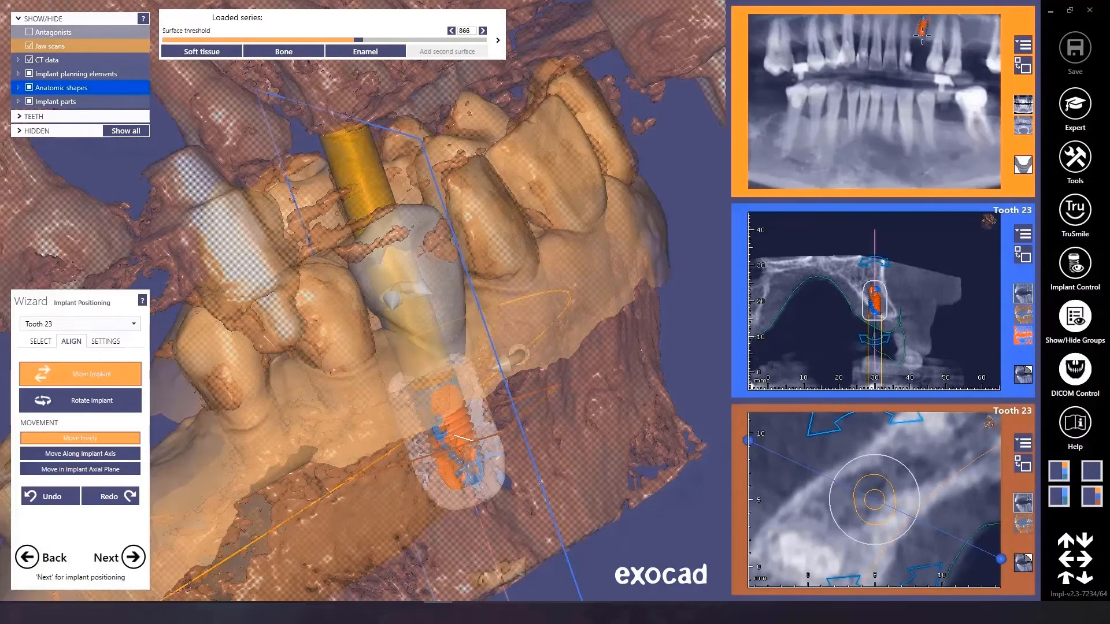
scroll(931, 28, down, 3)
scroll(931, 28, up, 4)
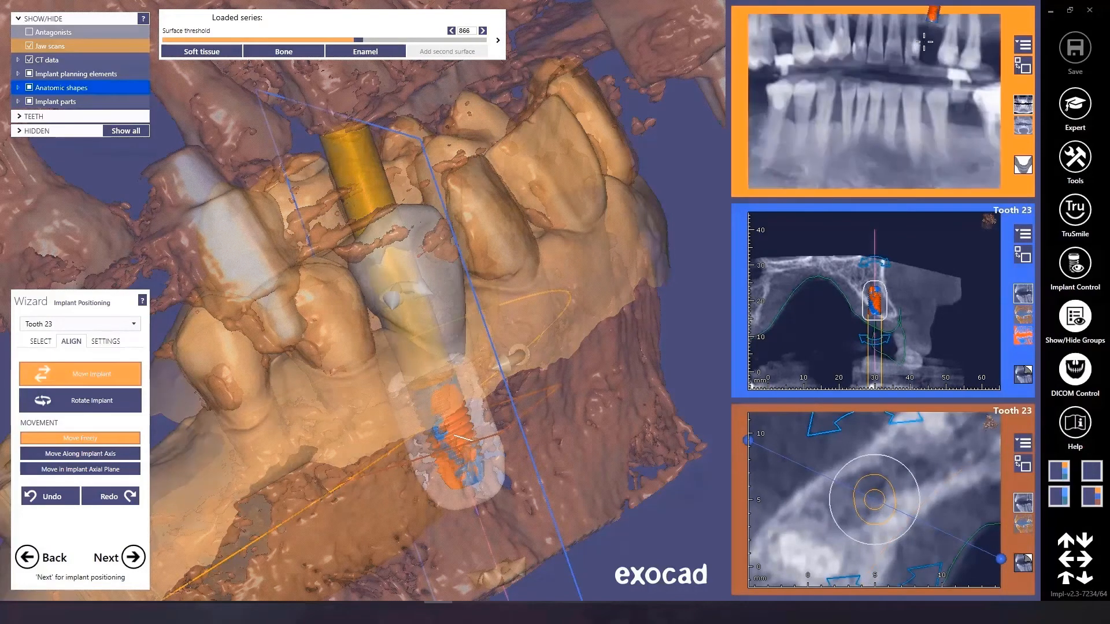
scroll(915, 68, down, 4)
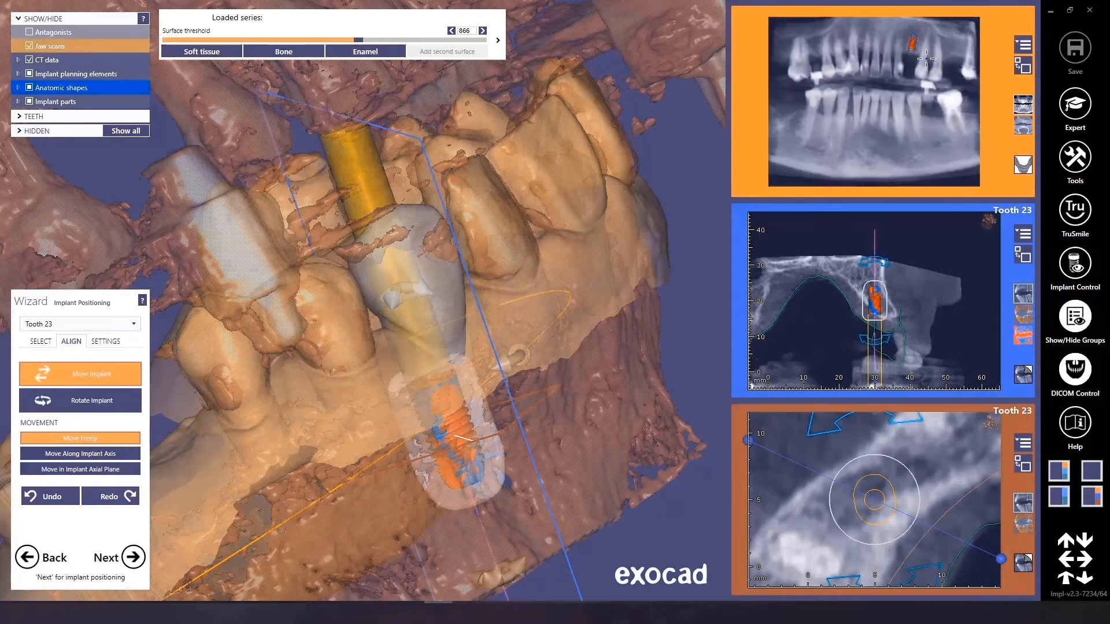
scroll(915, 68, up, 2)
Tilt the tooth 23 implant and shift it deeper into the bone in the cross-section, and show that slice in density colours.
scroll(874, 301, up, 3)
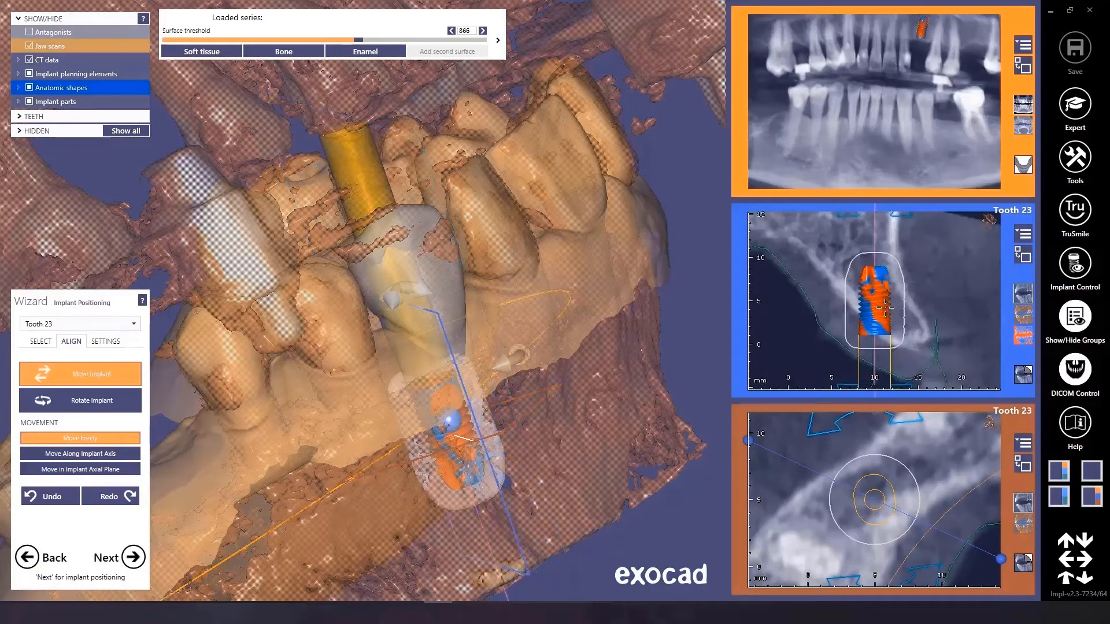
scroll(874, 301, down, 3)
drag(860, 240, 847, 253)
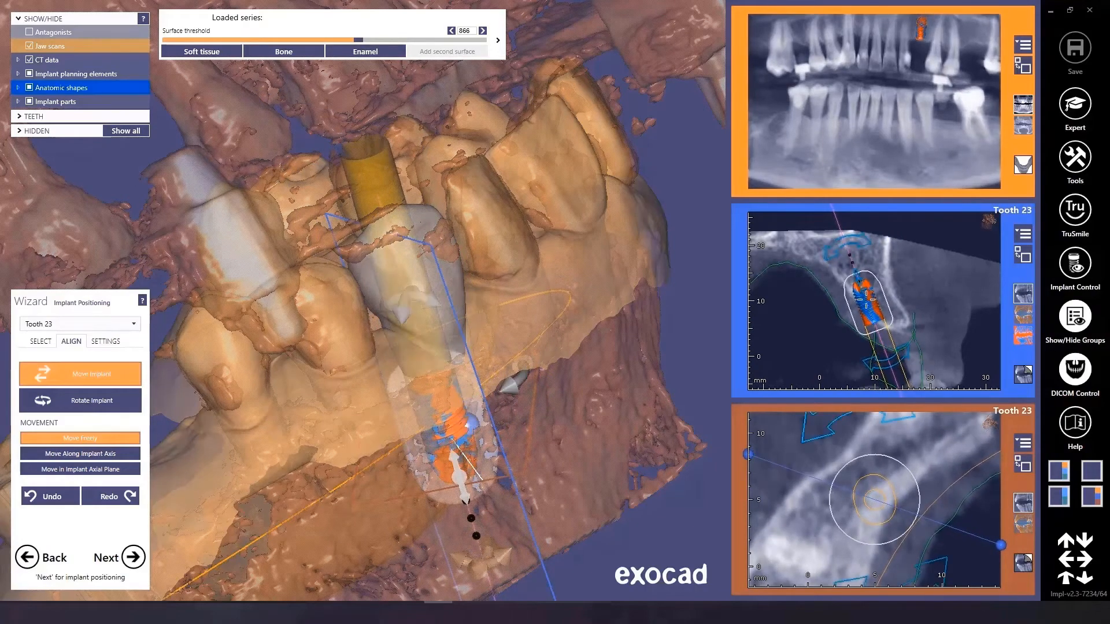
drag(865, 298, 865, 276)
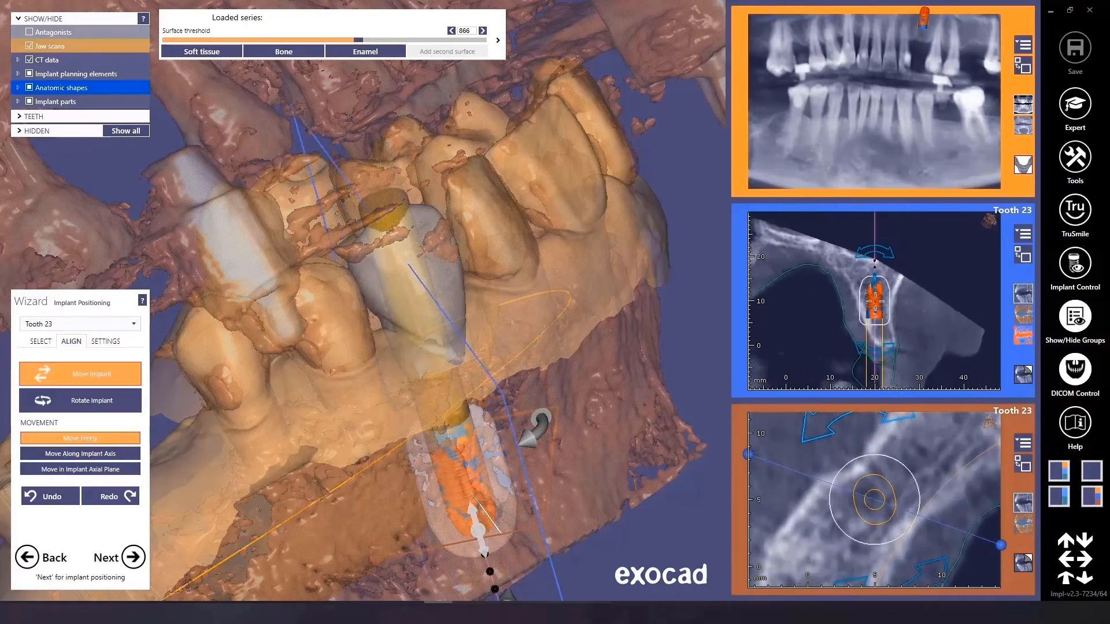
click(1021, 338)
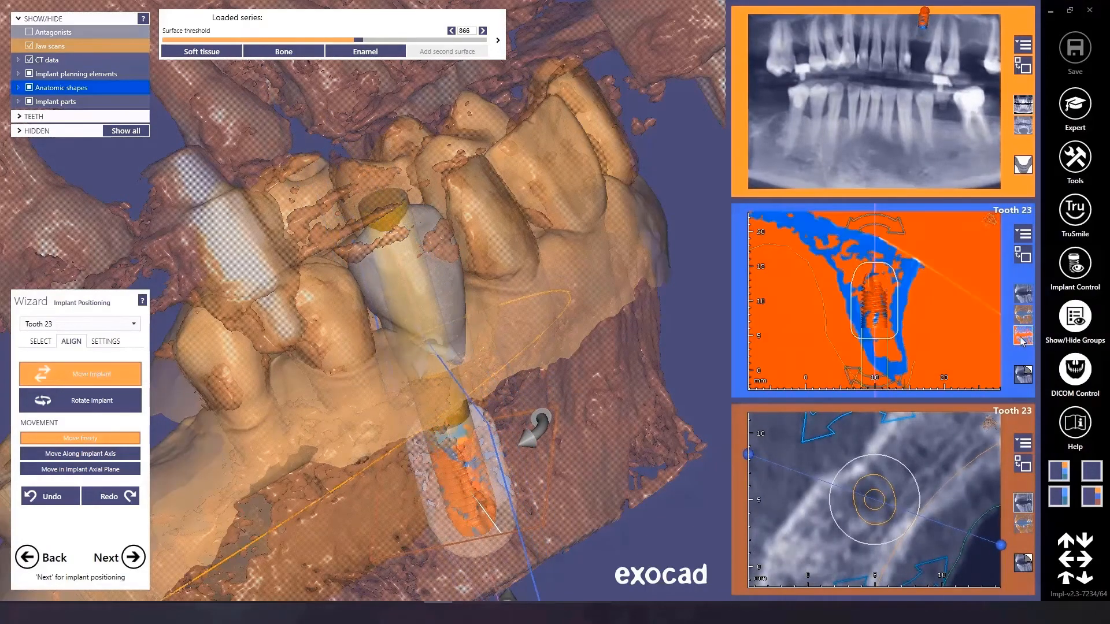
Shift the tooth 23 implant within the bone in the cross-section and return that slice to the grayscale display.
drag(875, 292, 873, 279)
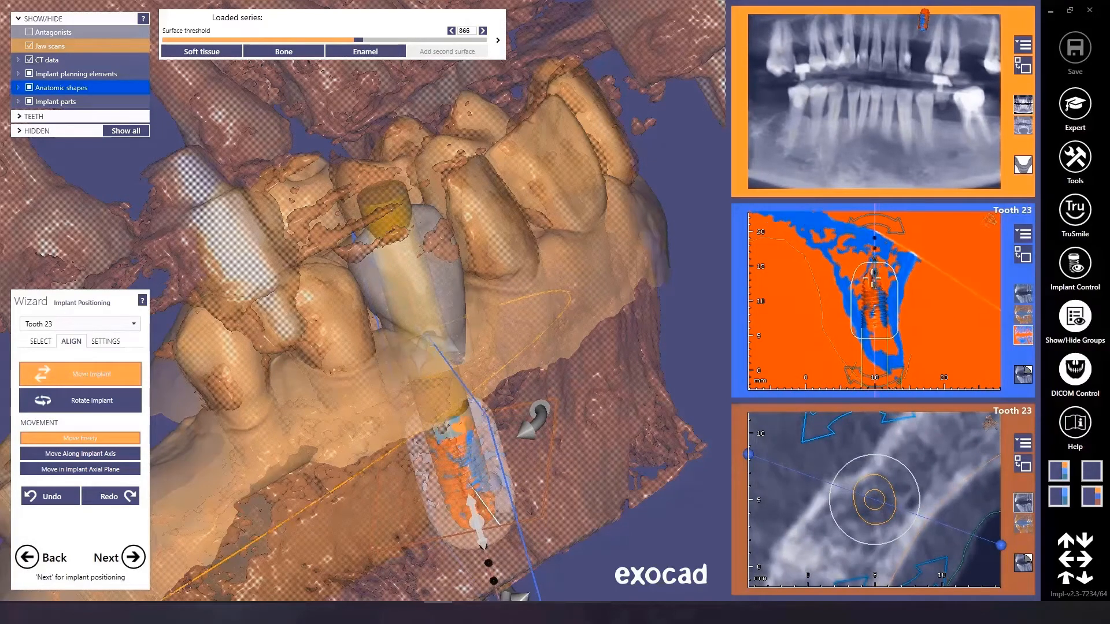
click(1027, 315)
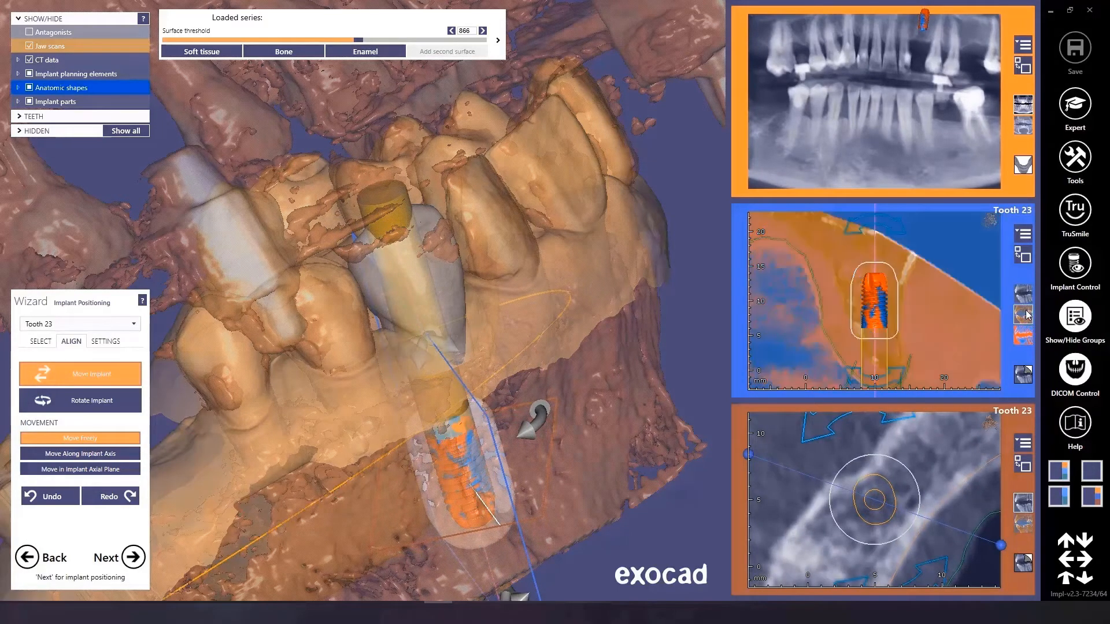
scroll(900, 294, up, 2)
click(1023, 299)
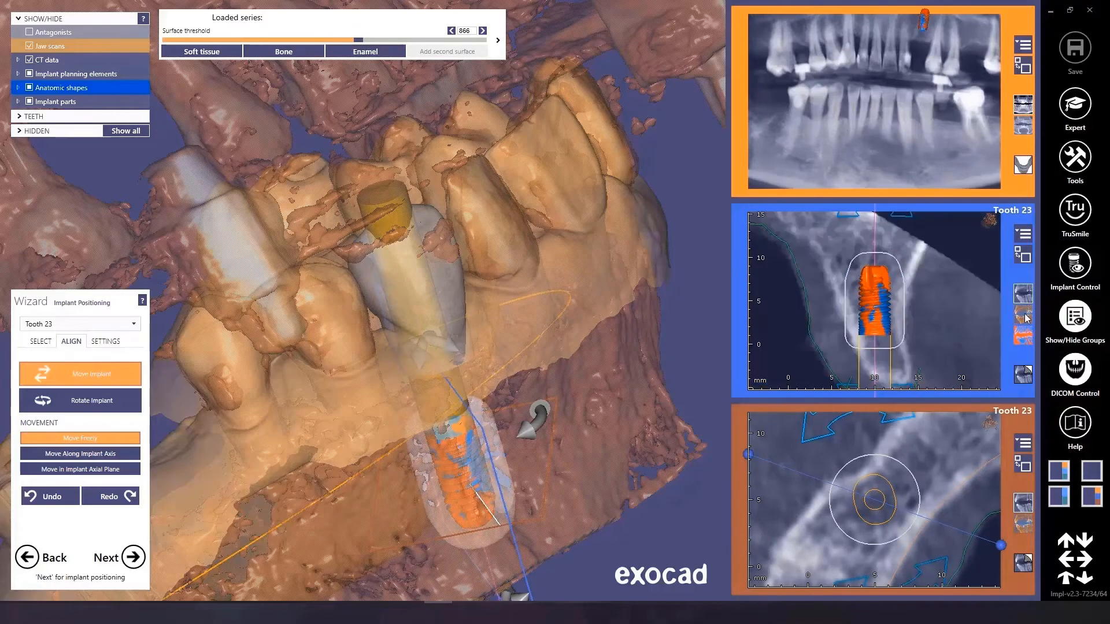
click(1028, 376)
click(1029, 377)
right_drag(635, 368, 265, 378)
Replace the tooth 23 implant with the Medentika Microcone system from the implant library.
click(42, 341)
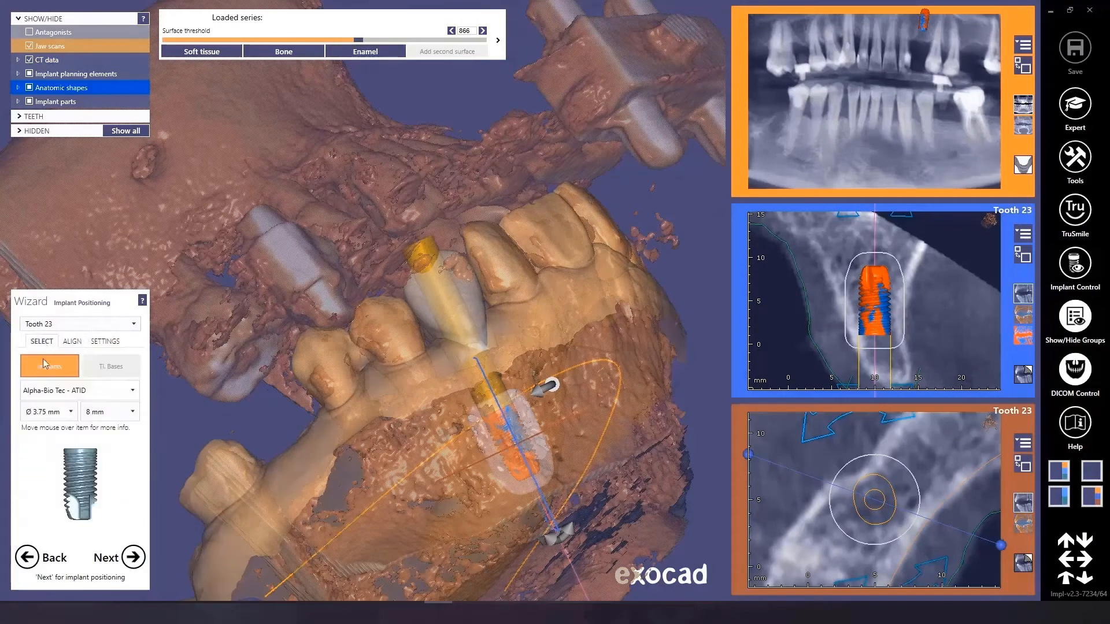
click(56, 412)
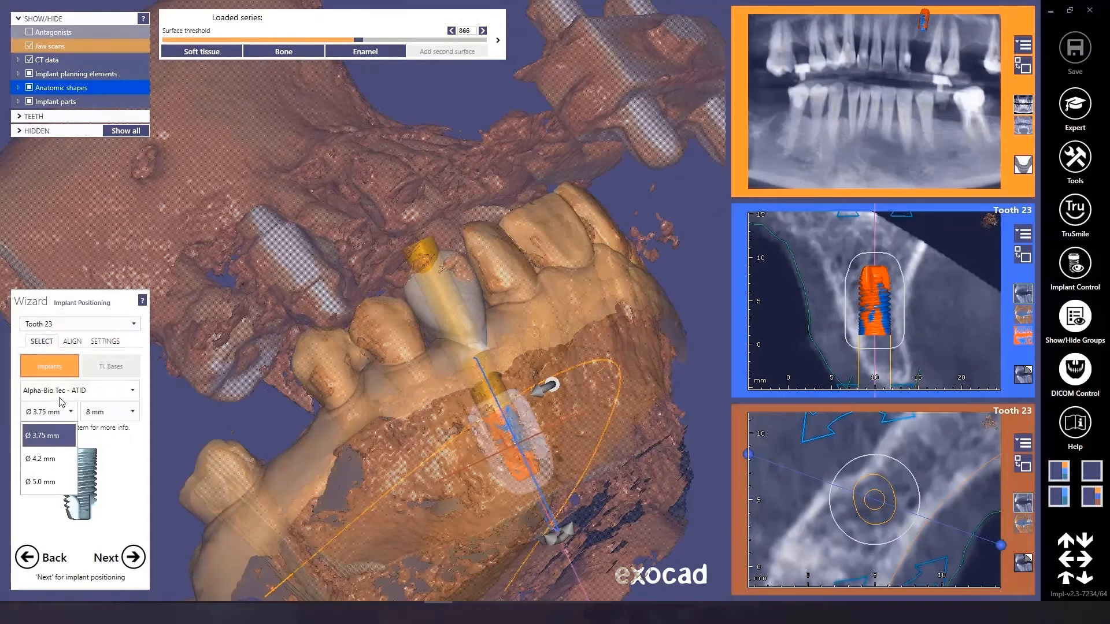
click(61, 395)
click(133, 392)
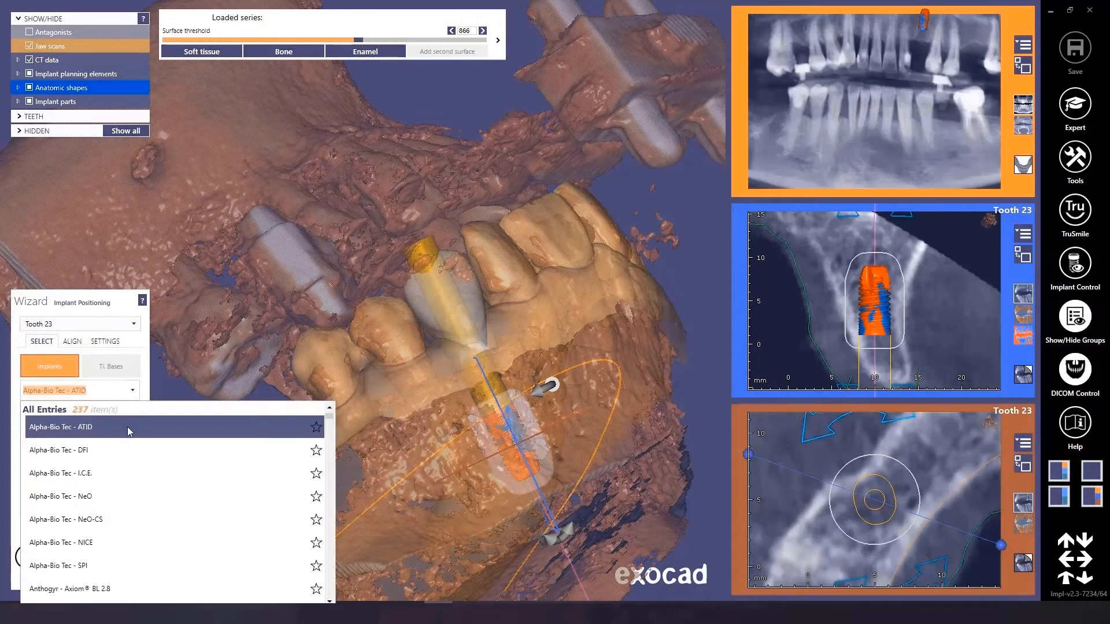
scroll(127, 426, down, 15)
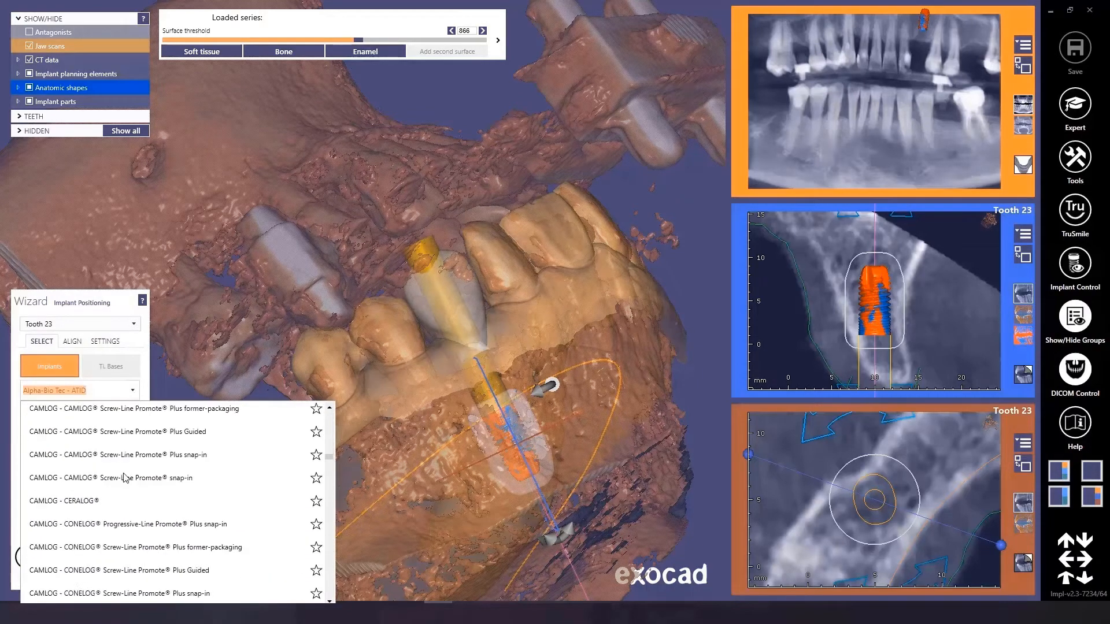
scroll(124, 478, down, 15)
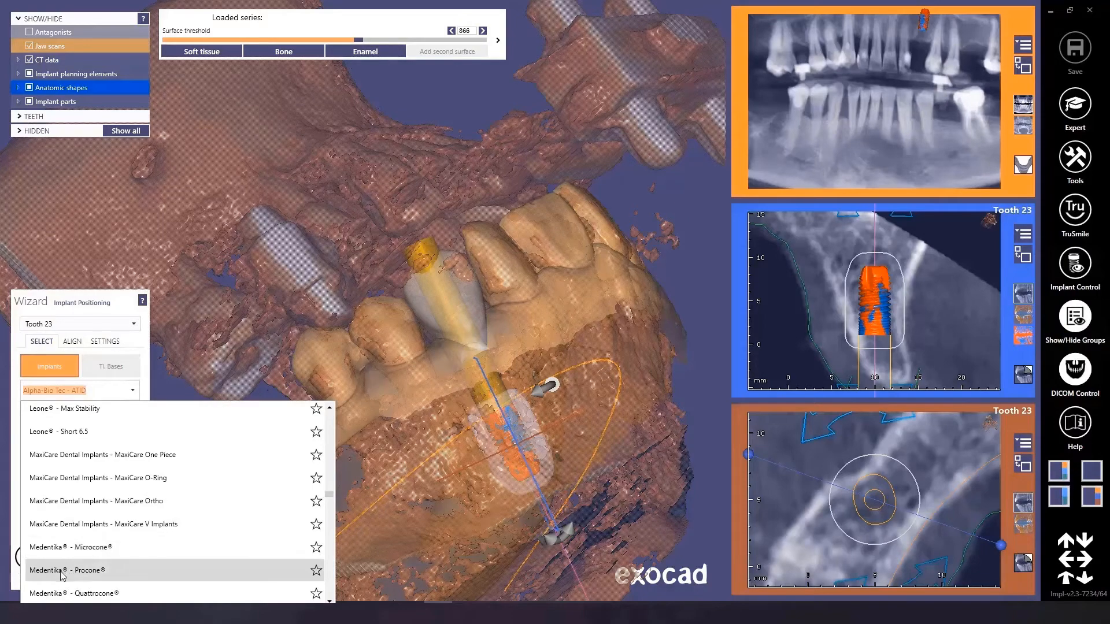
click(64, 544)
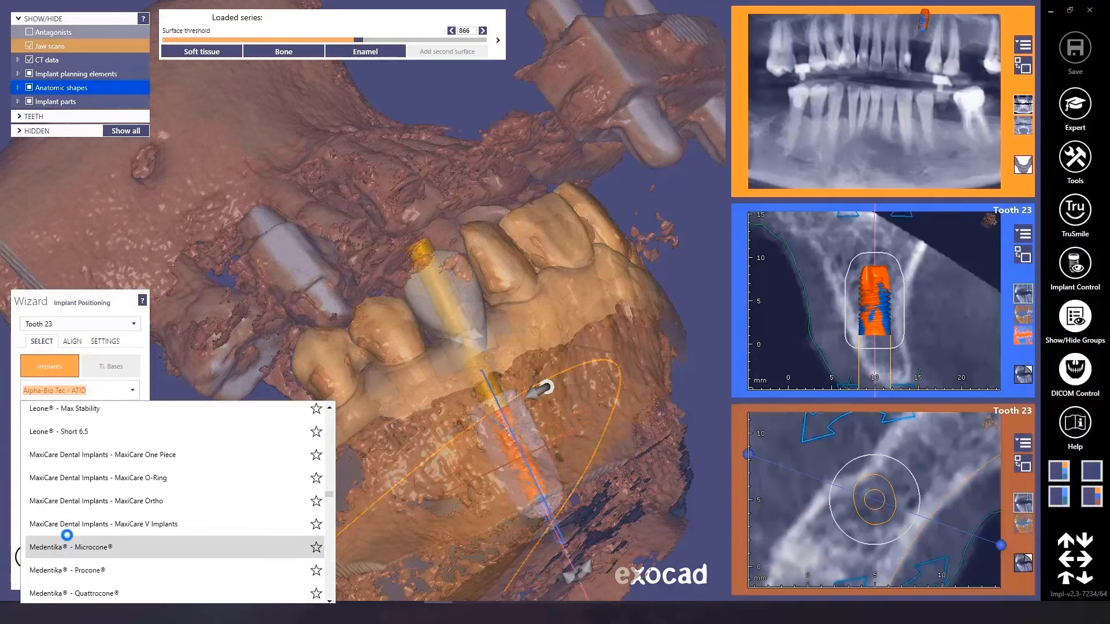
mouse_move(73, 460)
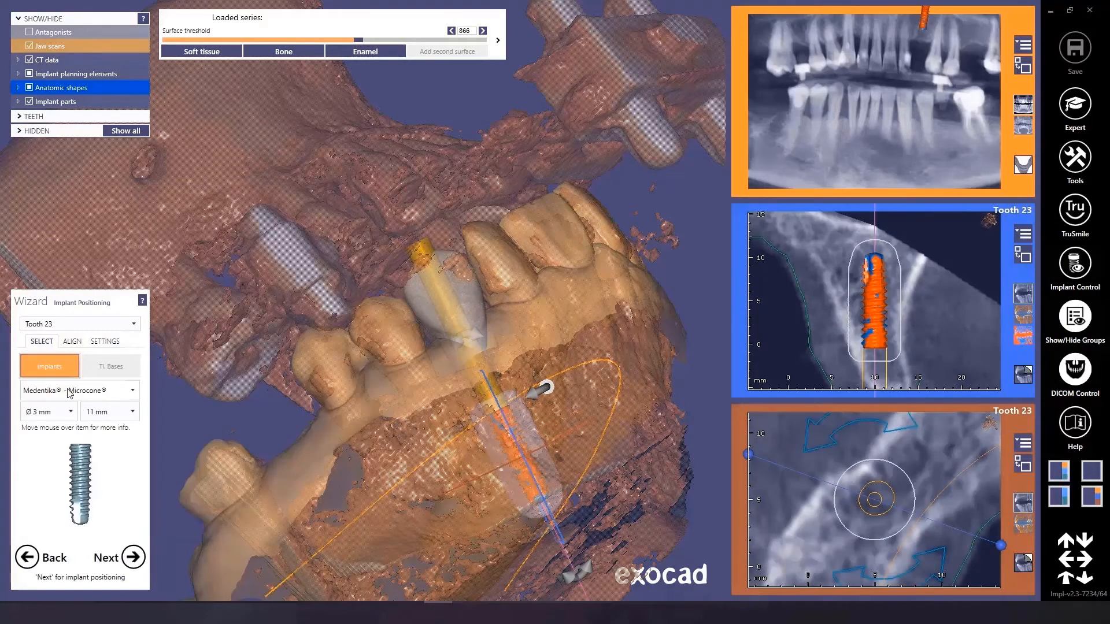
Set the Microcone implant for tooth 23 to Ø 3 mm and 11 mm long.
click(65, 418)
click(58, 439)
click(100, 414)
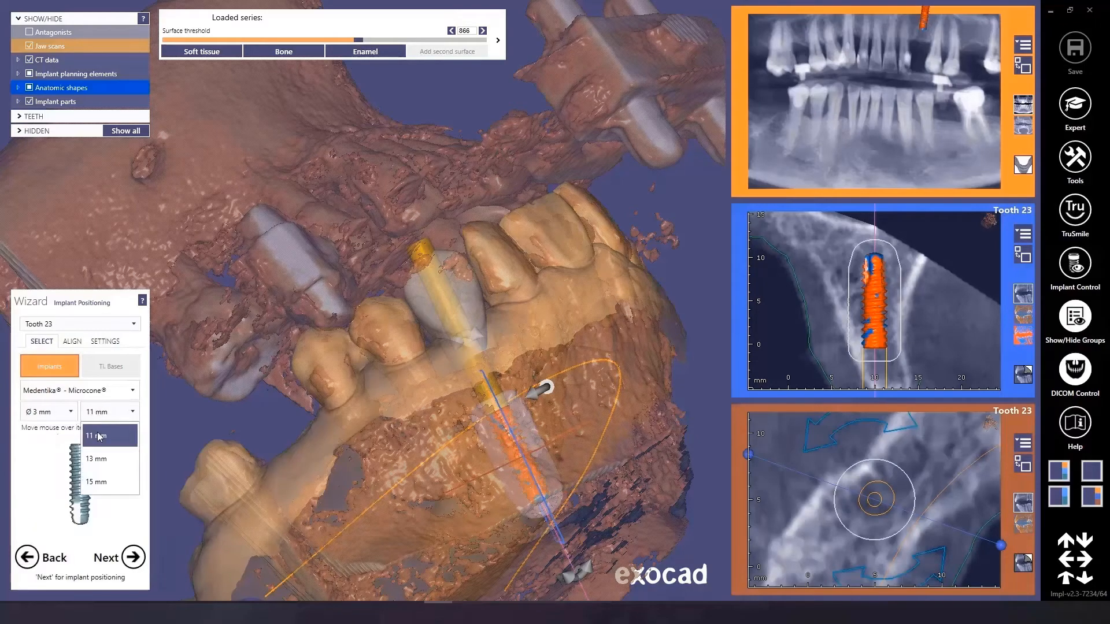
click(99, 439)
right_drag(598, 448, 572, 399)
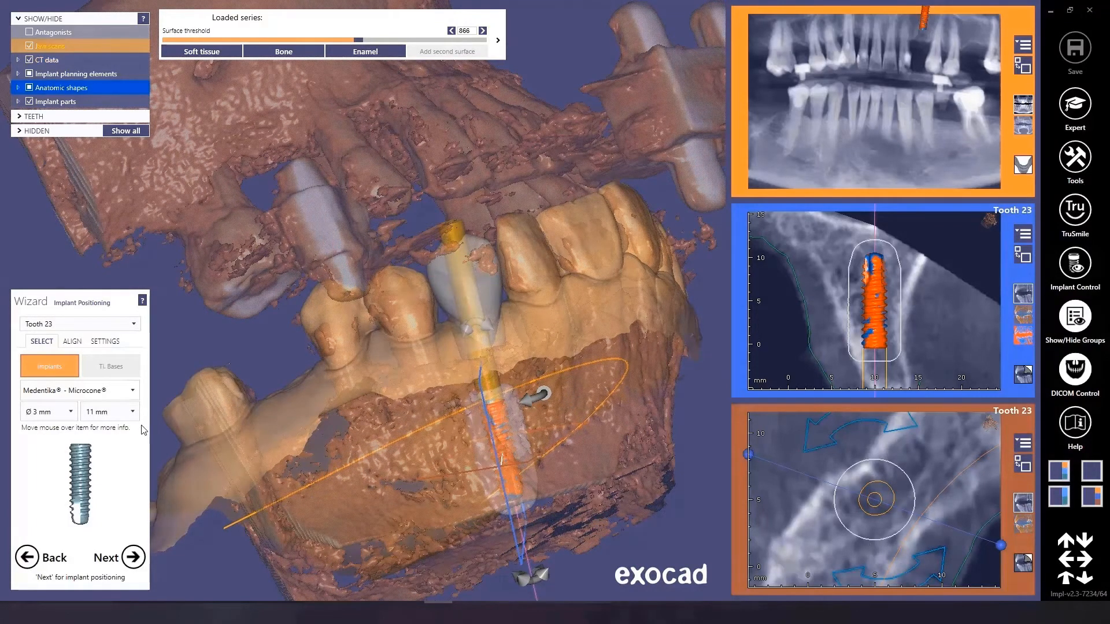
Replace the tooth 23 implant with the OSSTEM IMPLANT TS Implant System, Ø 3.5 mm and 8.5 mm long.
click(135, 391)
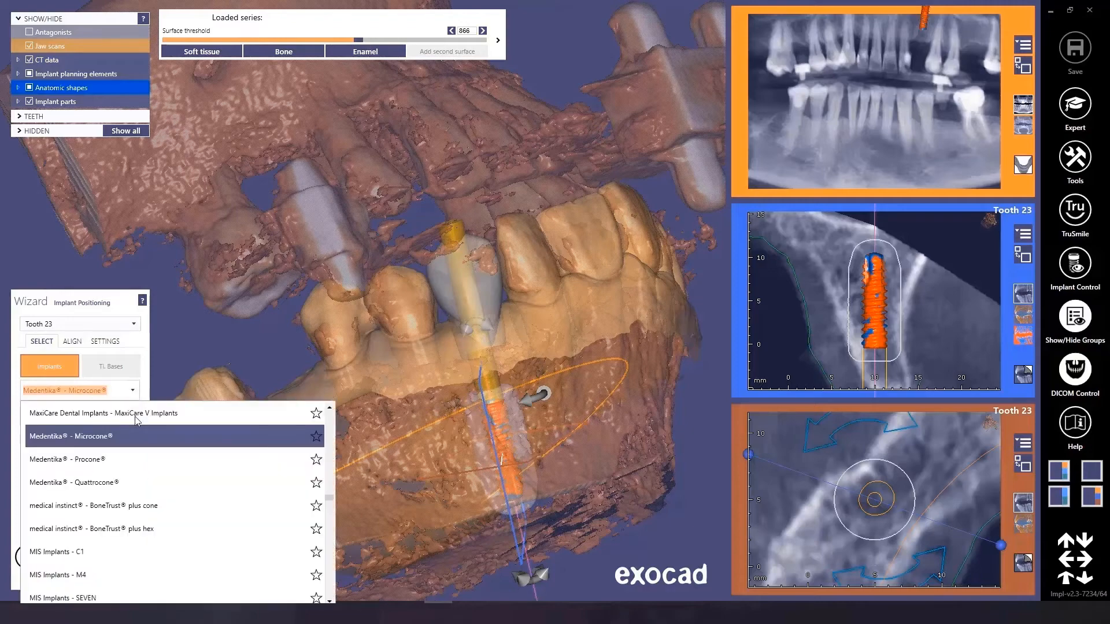
scroll(114, 555, down, 5)
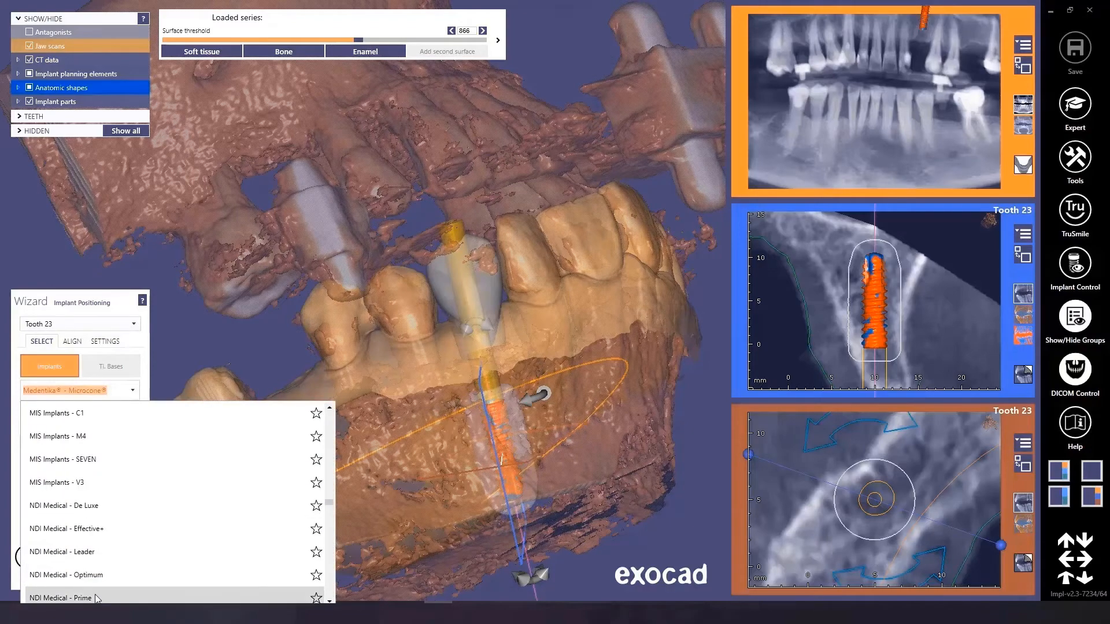
scroll(109, 535, down, 3)
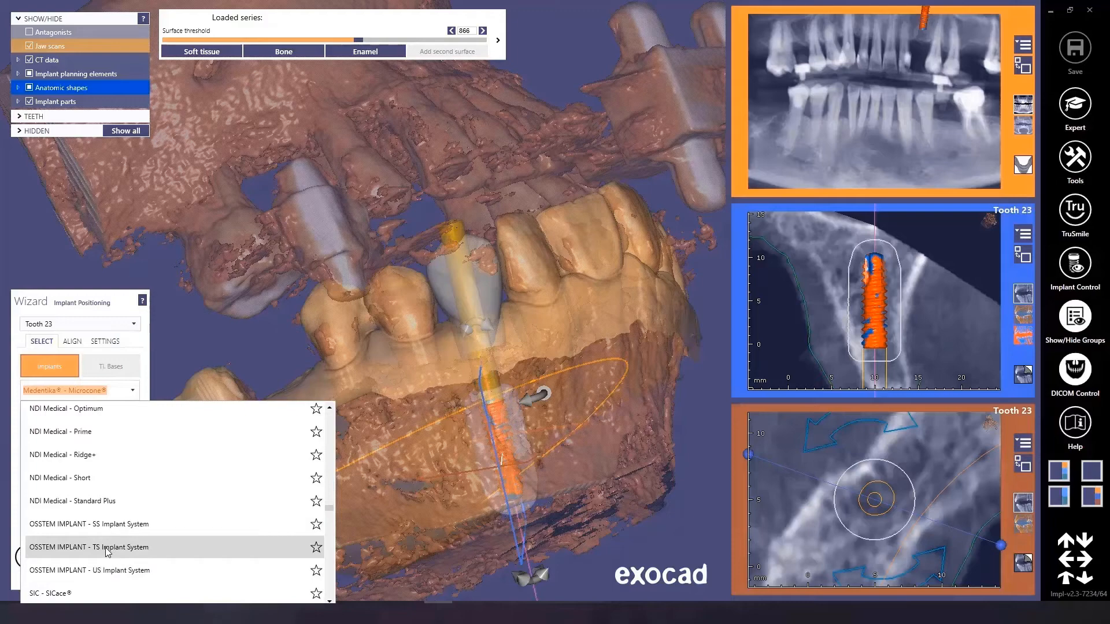
click(108, 549)
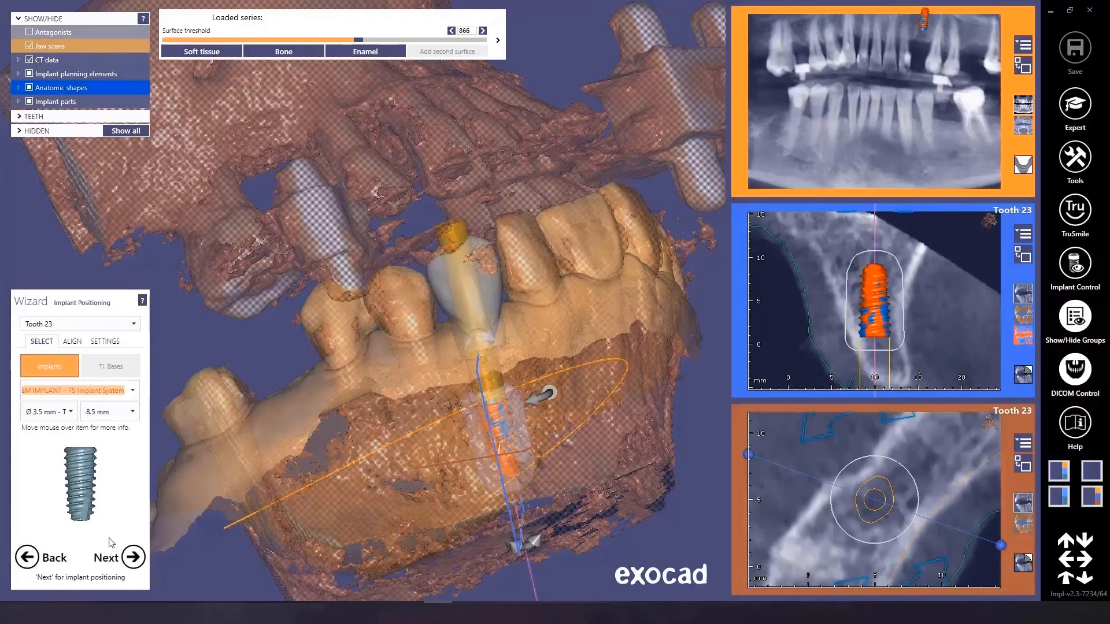
click(67, 412)
click(102, 413)
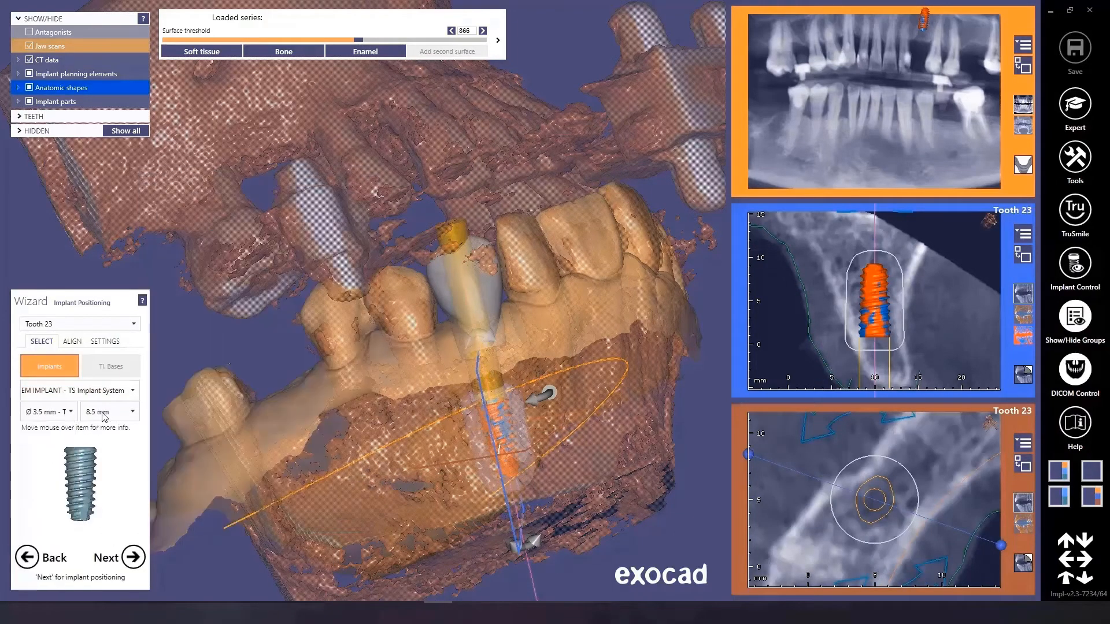
click(103, 412)
click(105, 437)
Move the tooth 23 implant toward the model tooth, tilt it in the cross-section, and set its length to 8.5 mm.
right_drag(414, 284, 496, 431)
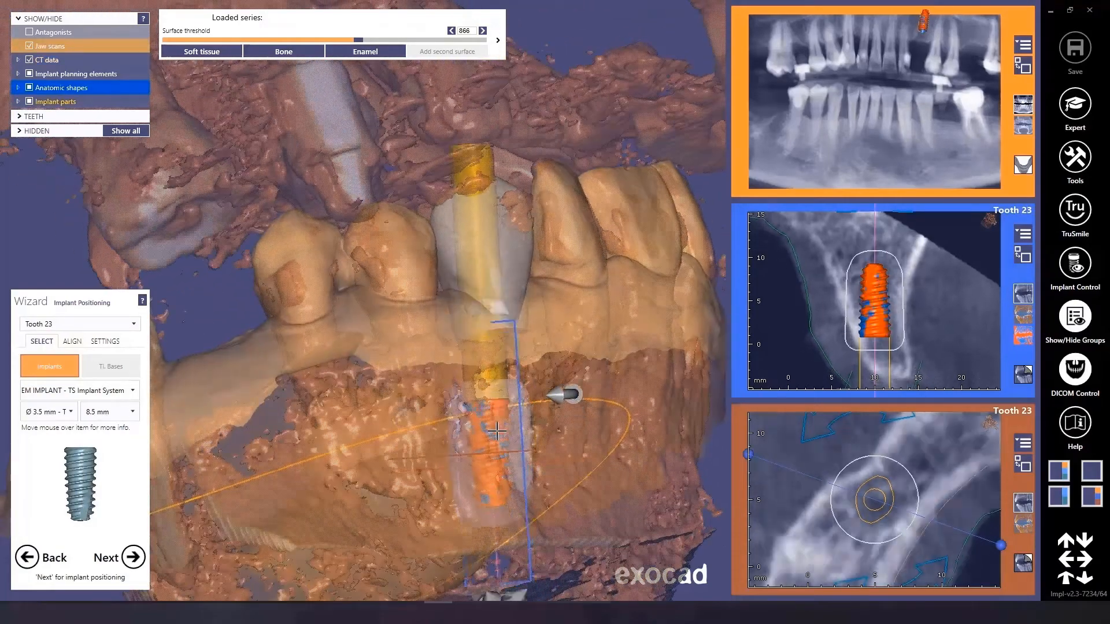
drag(496, 430, 516, 408)
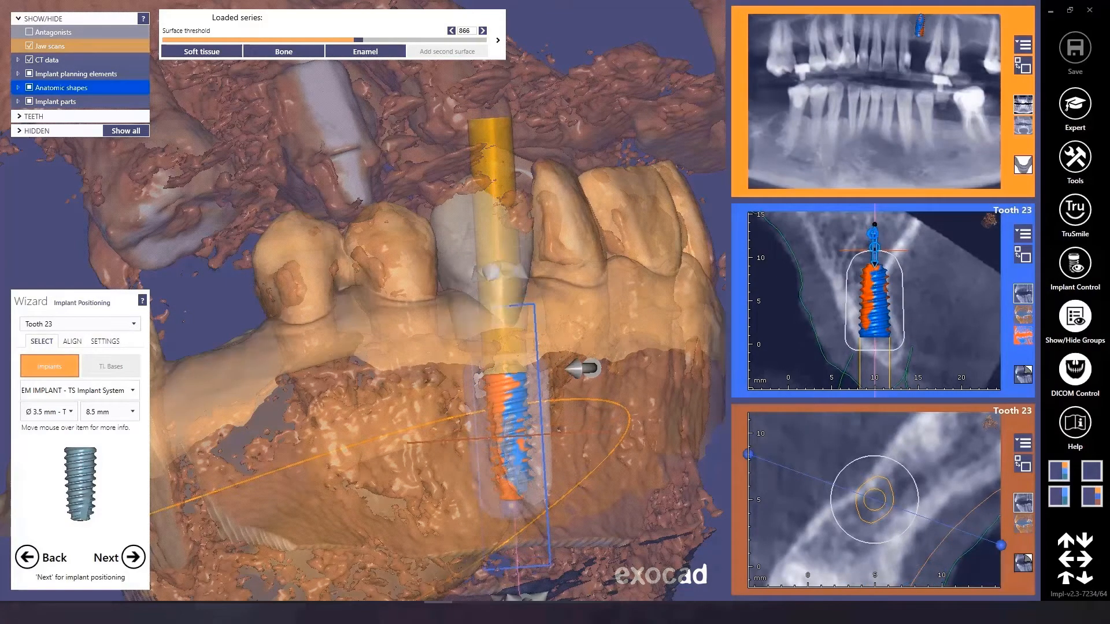
drag(874, 245, 855, 271)
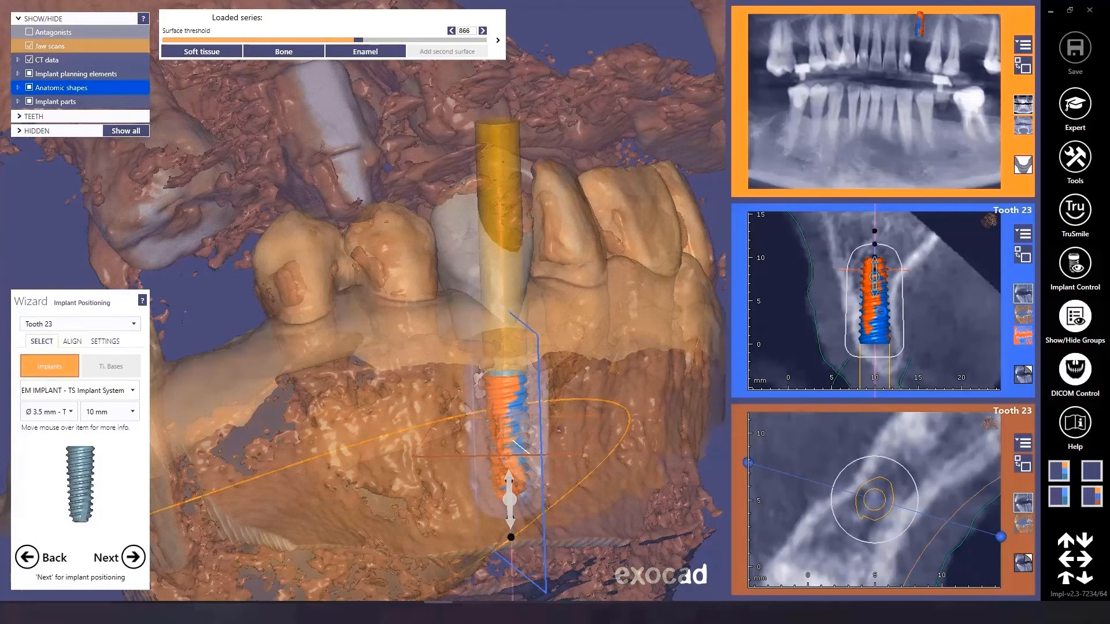
click(95, 428)
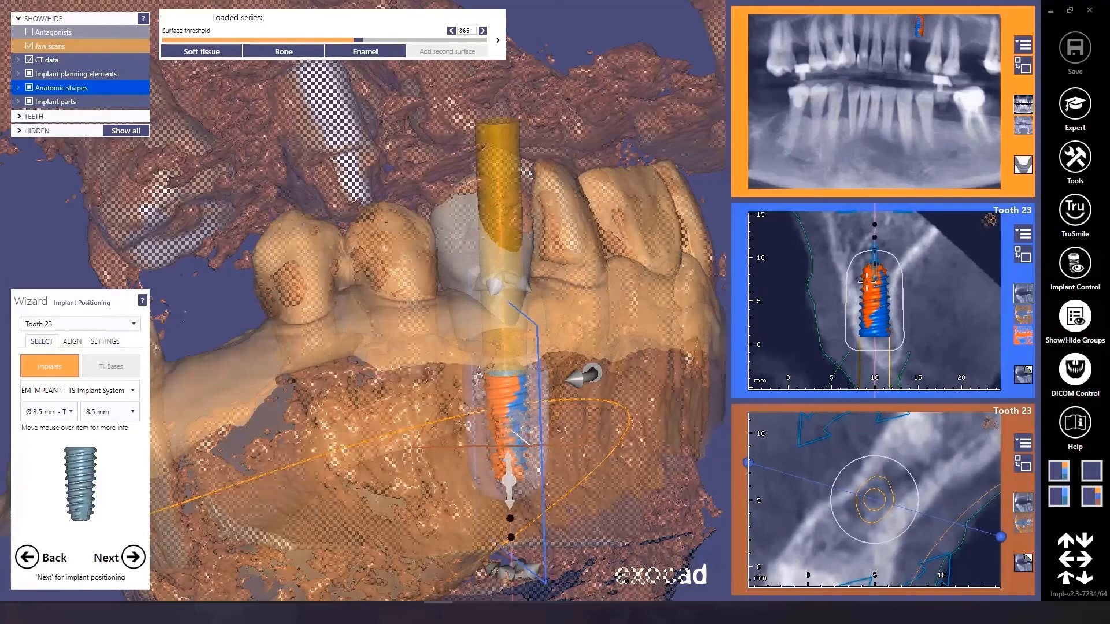
Adjust the depth and tilt of the tooth 23 implant in the cross-section and in the 3D view from several sides.
drag(871, 283, 799, 333)
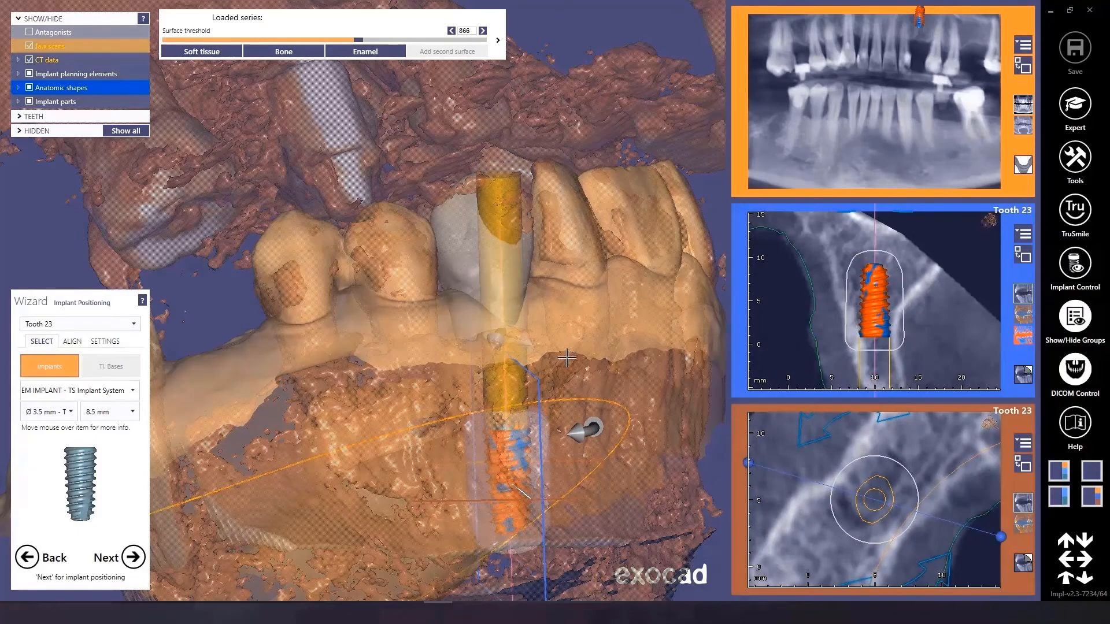
right_drag(566, 358, 456, 408)
drag(468, 412, 500, 387)
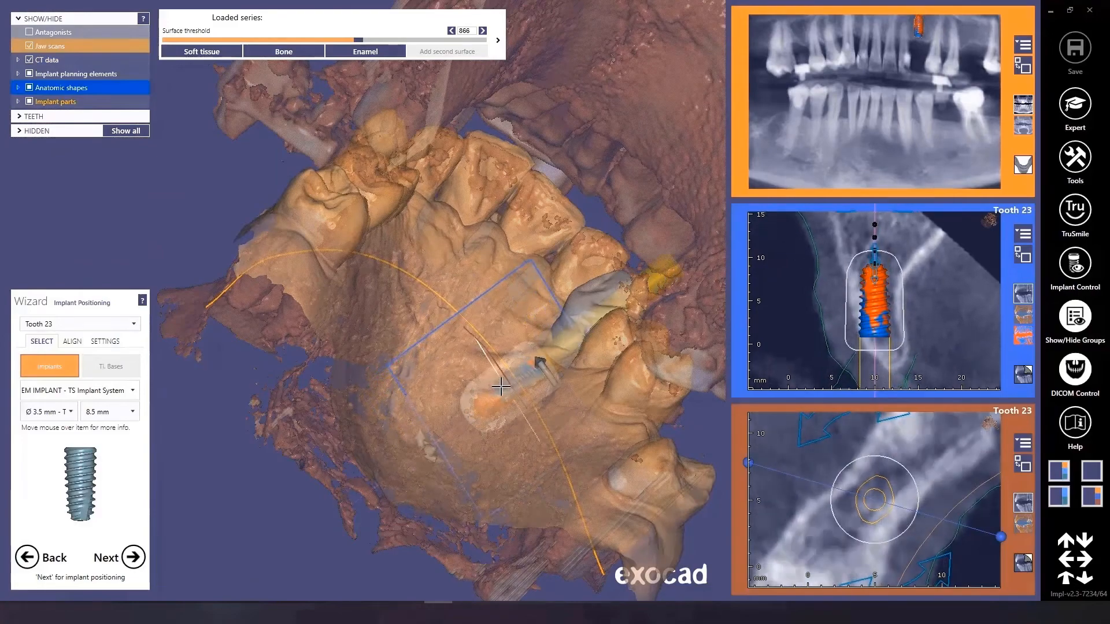
right_drag(500, 387, 531, 385)
drag(531, 385, 525, 381)
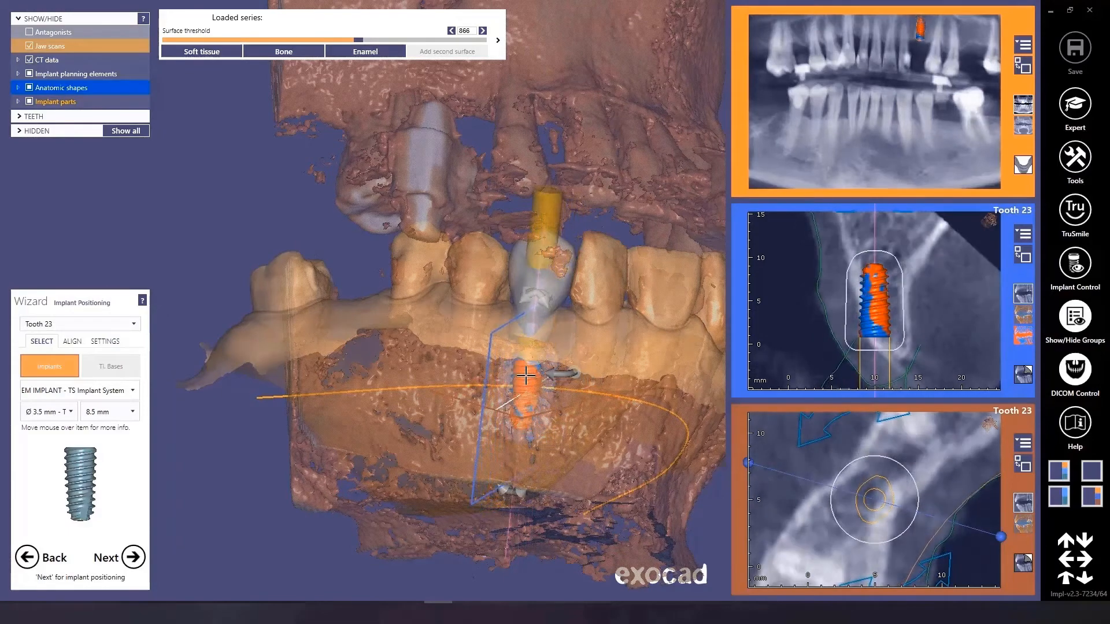
Toggle the jaw scans off and on, keeping them shown, and hide the CT data.
right_drag(525, 380, 523, 370)
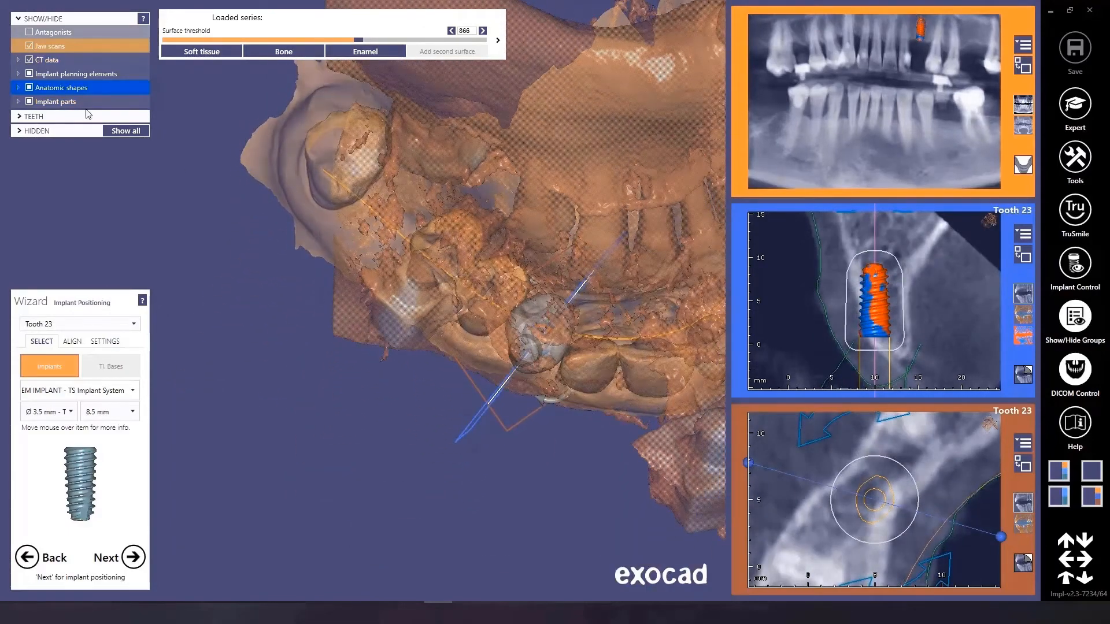
click(30, 46)
click(29, 46)
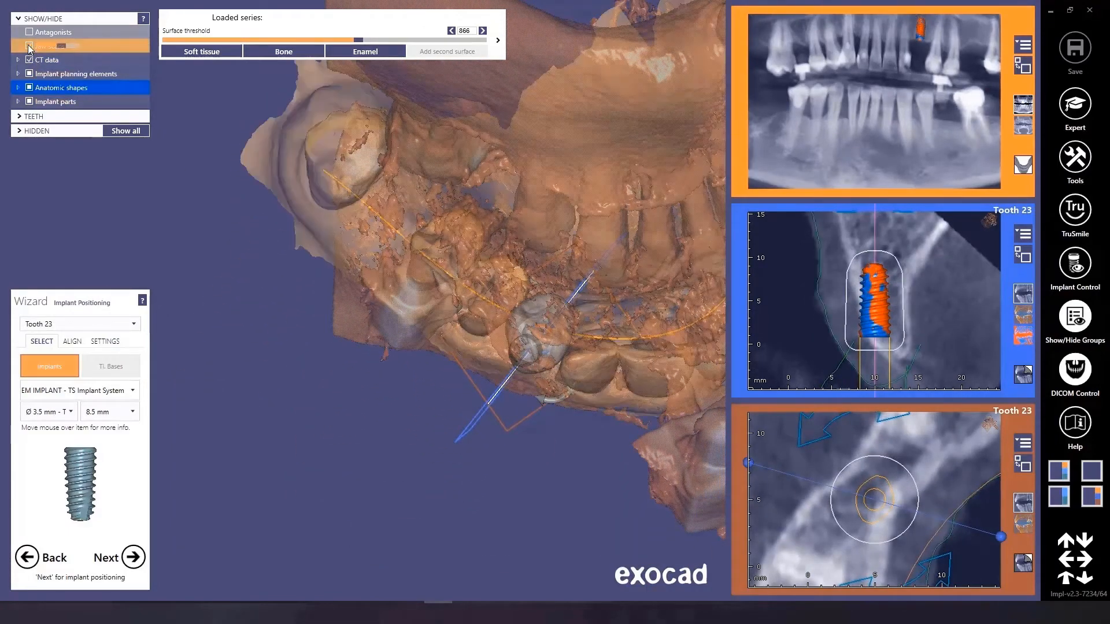
click(30, 46)
click(29, 46)
click(30, 60)
Align the tooth 23 implant with the model tooth seen from the biting surface, and show the CT data again.
right_drag(493, 346, 530, 348)
drag(542, 332, 545, 339)
scroll(545, 339, up, 4)
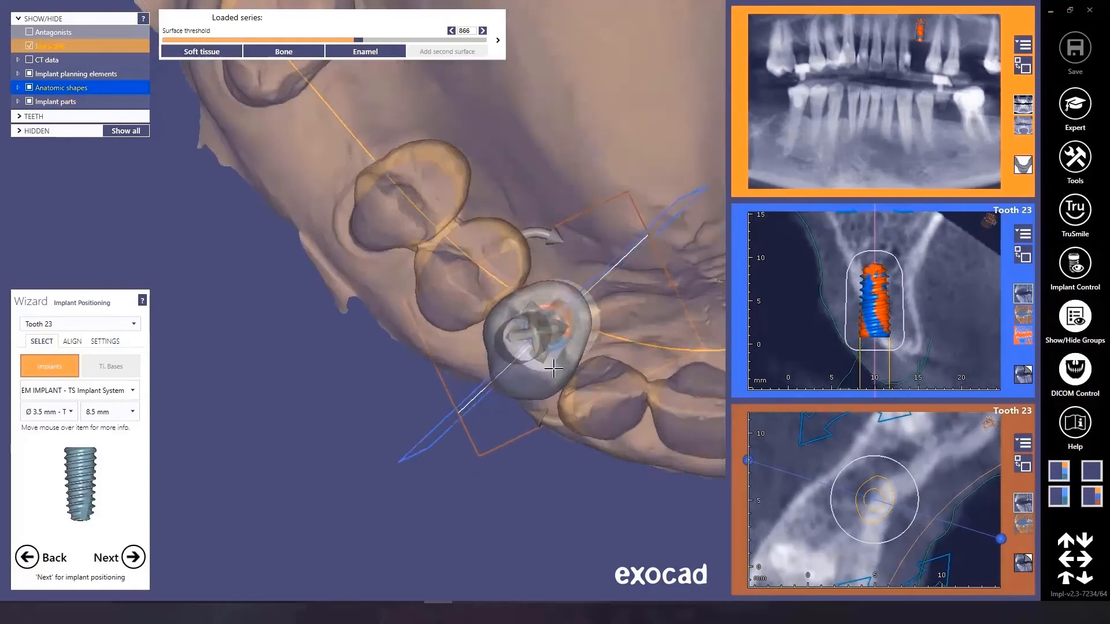
right_drag(545, 399, 591, 441)
click(29, 60)
scroll(462, 393, down, 4)
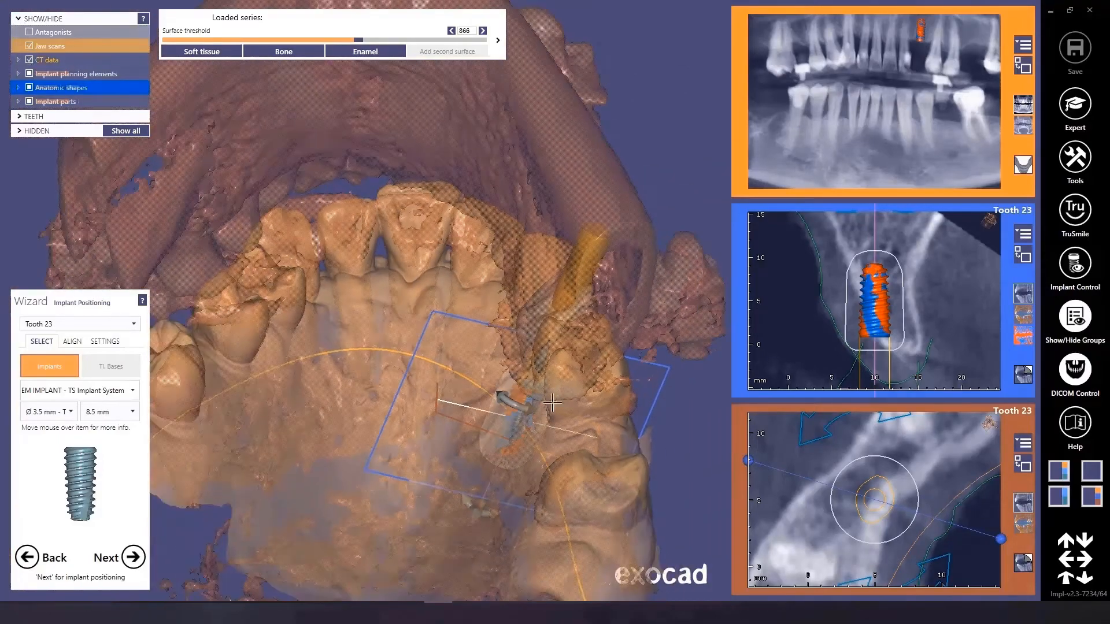
Proceed to tooth 26 and place an OSSTEM TS implant, Ø 3.5 mm and 8.5 mm long, in the jawbone above its model tooth.
right_drag(486, 399, 243, 444)
click(133, 557)
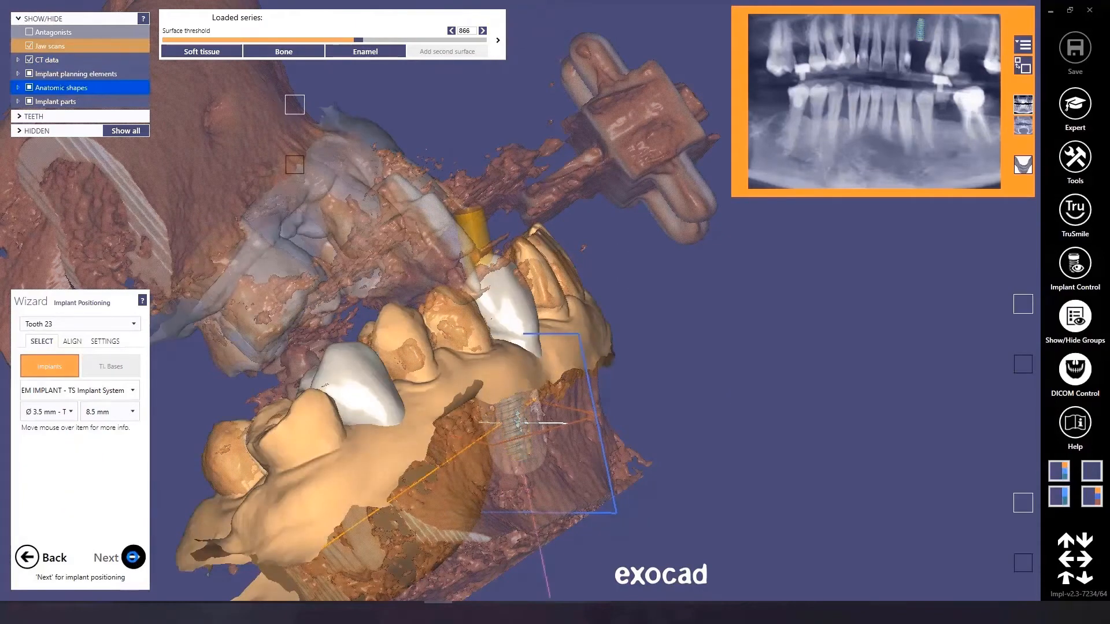
click(133, 557)
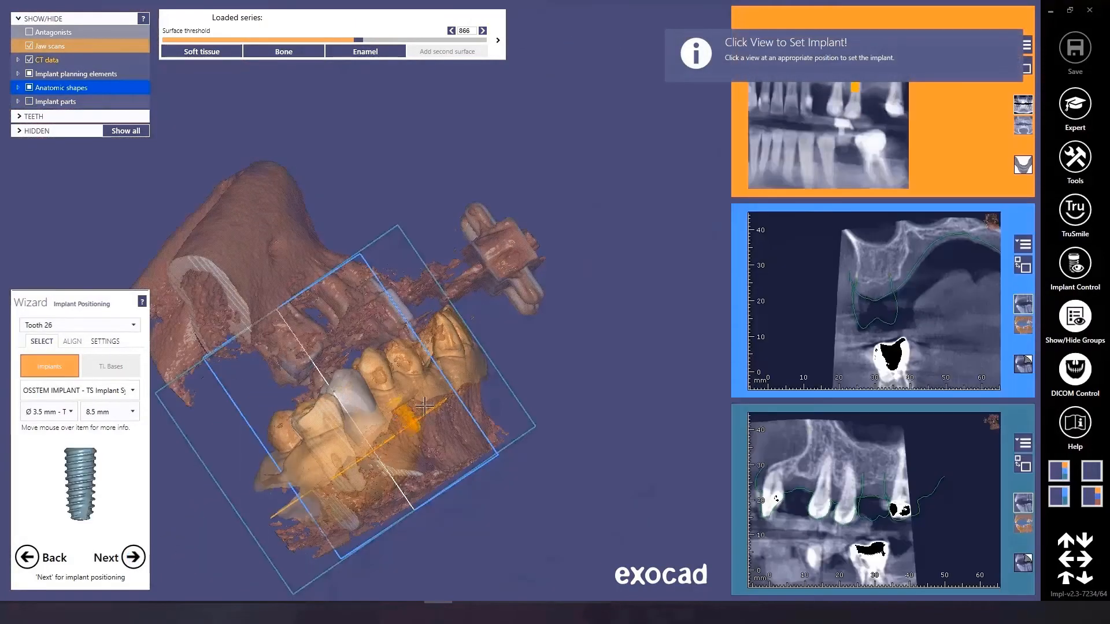
mouse_move(513, 387)
right_down()
mouse_move(664, 365)
mouse_move(520, 323)
mouse_move(370, 323)
mouse_move(316, 299)
mouse_move(416, 341)
mouse_move(555, 359)
mouse_move(515, 396)
right_up()
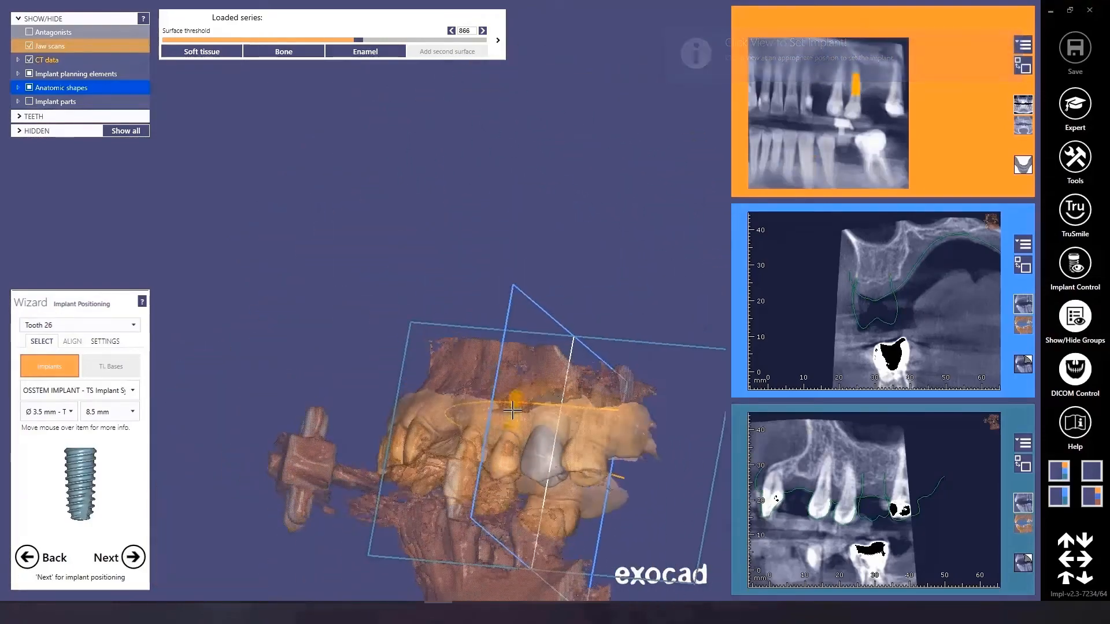
scroll(569, 443, up, 5)
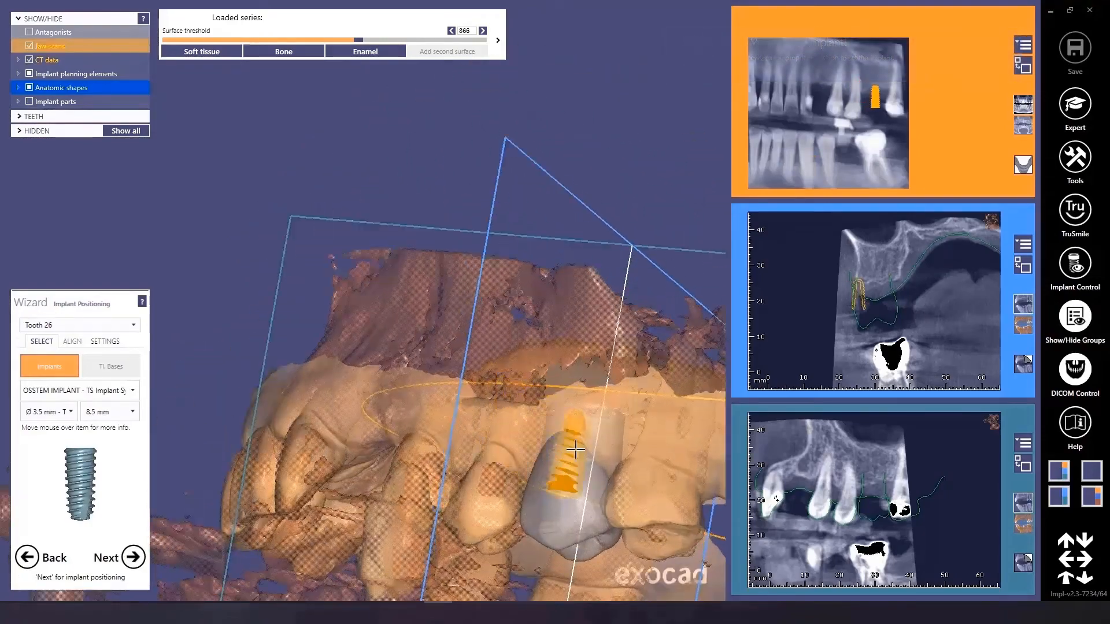
click(604, 393)
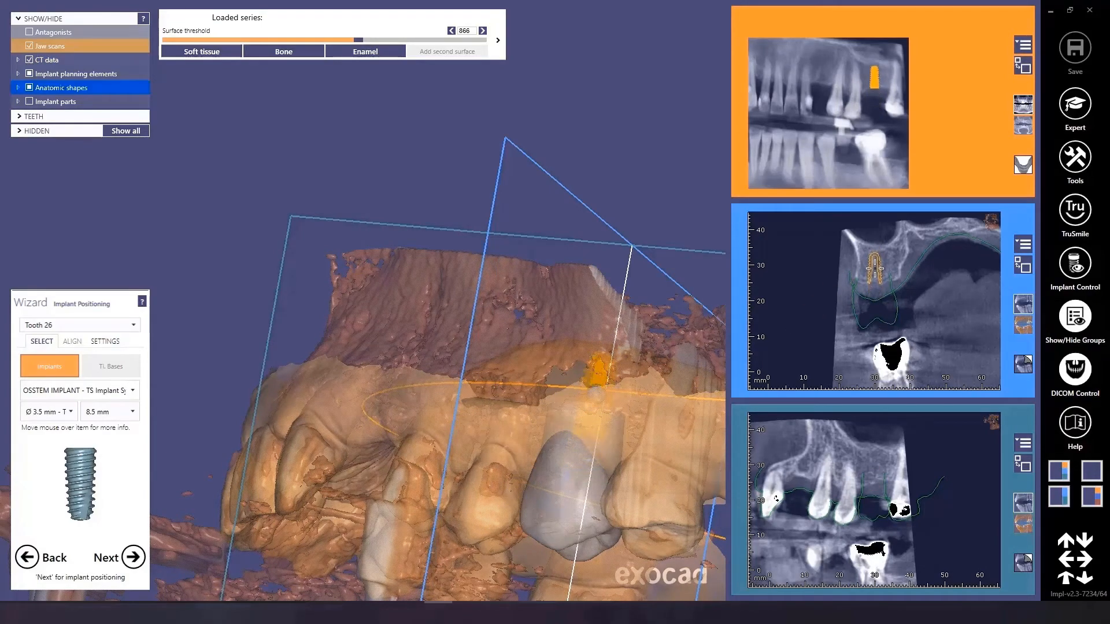
click(577, 409)
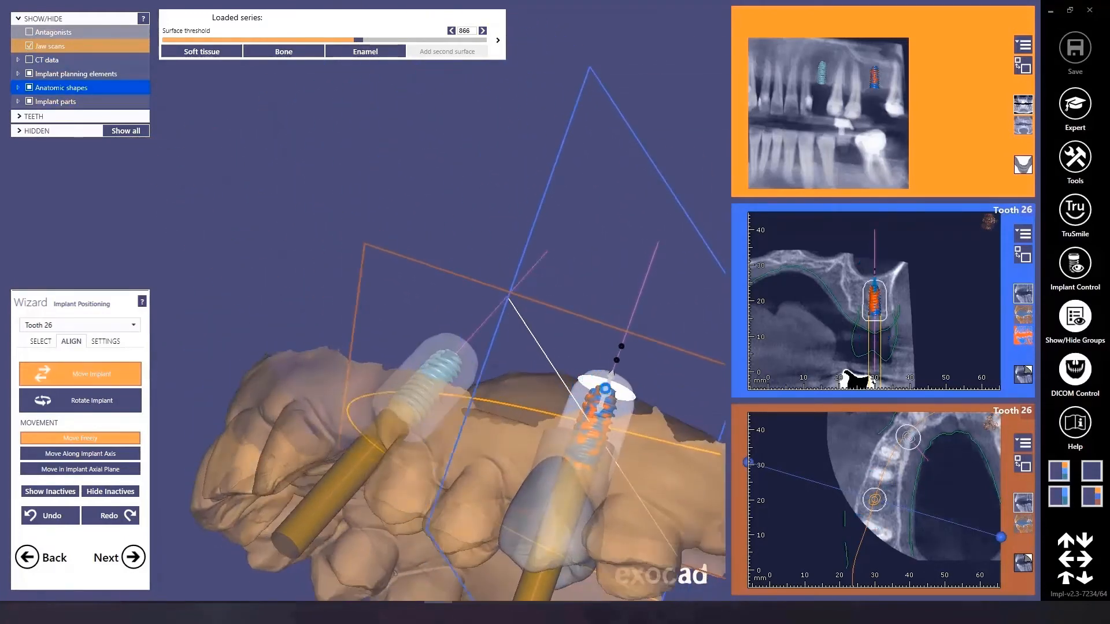
right_drag(605, 388, 625, 371)
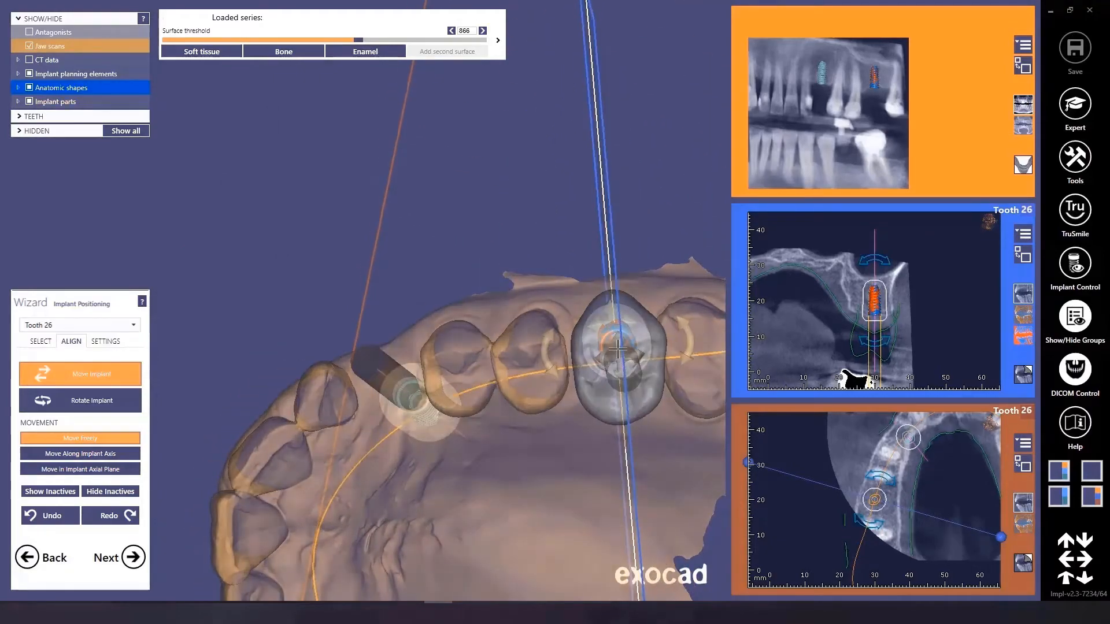
Fine-tune the tooth 26 implant's tilt in the cross-section and axial views, comparing it with the model tooth in 3D.
right_drag(620, 365, 598, 375)
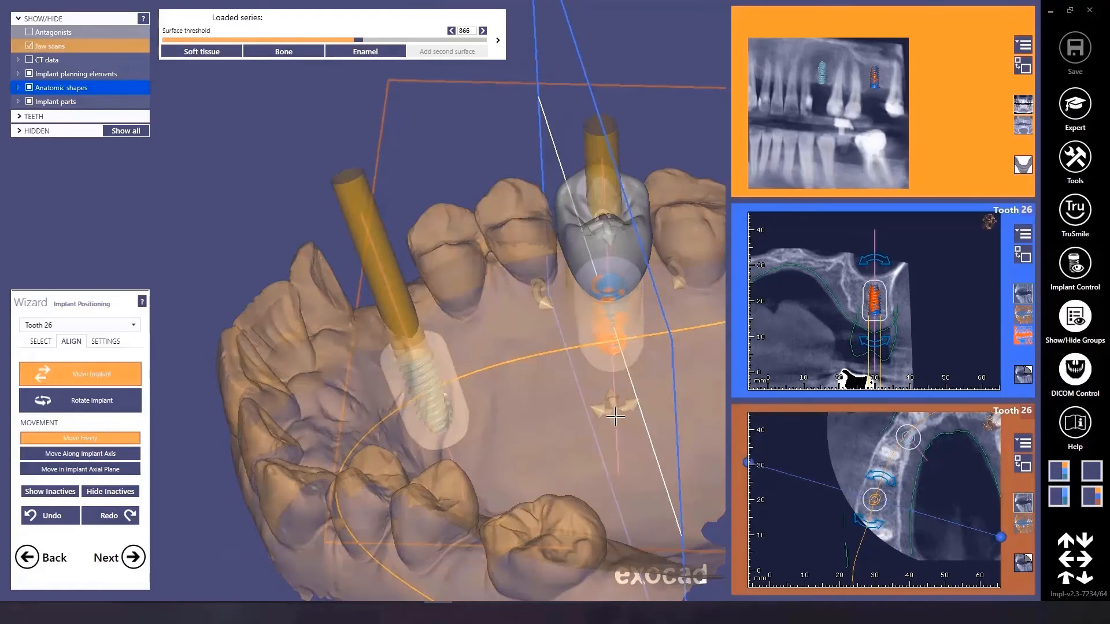
right_drag(598, 308, 675, 281)
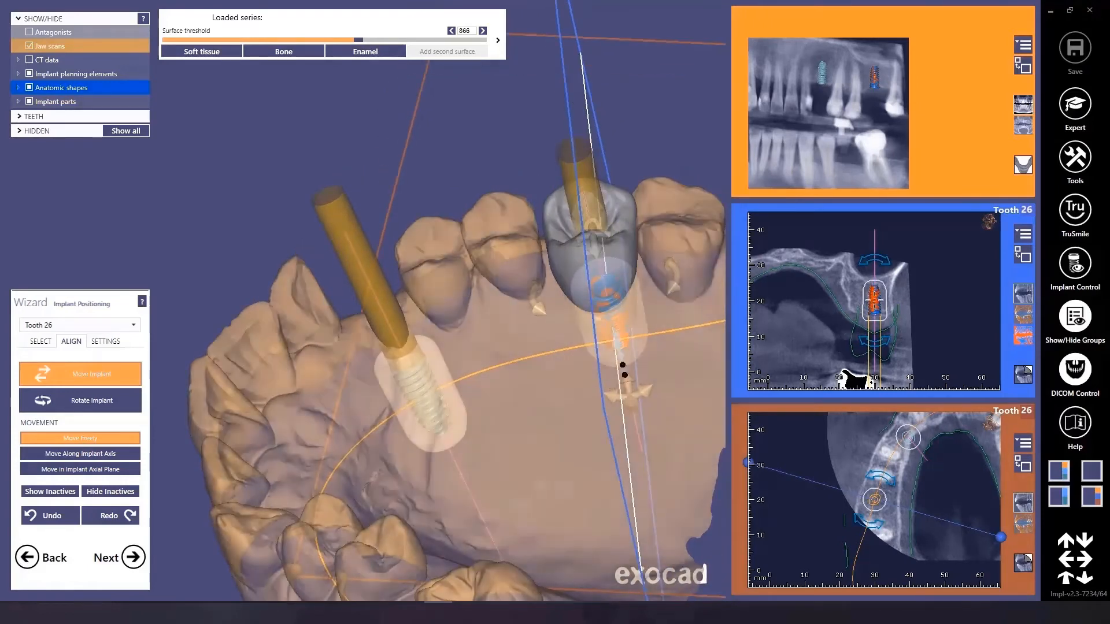
drag(874, 260, 878, 261)
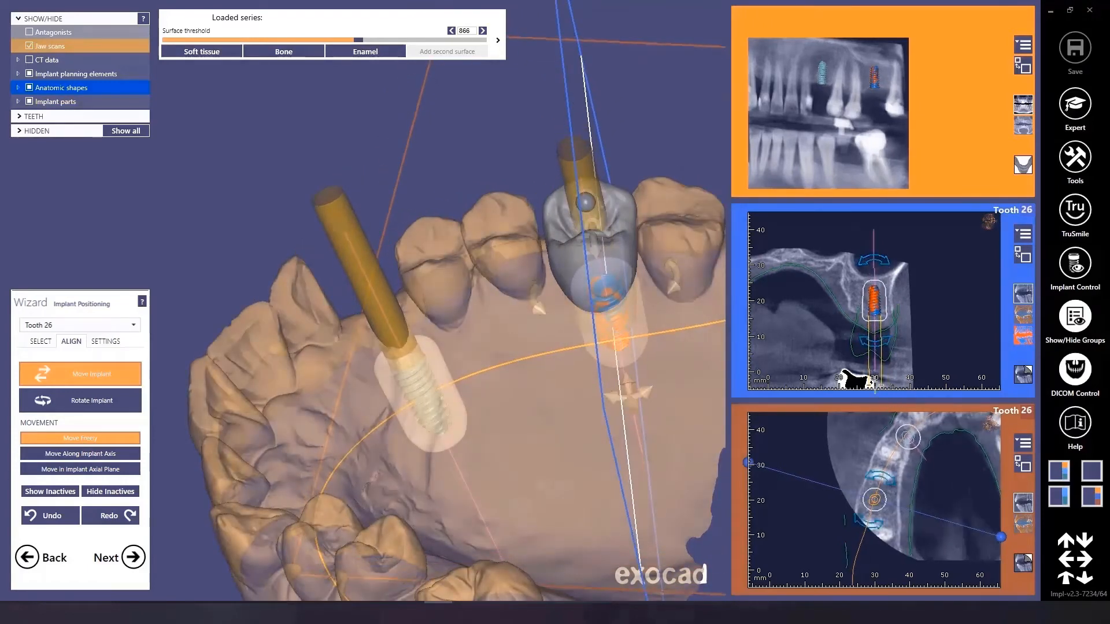
drag(871, 518, 864, 523)
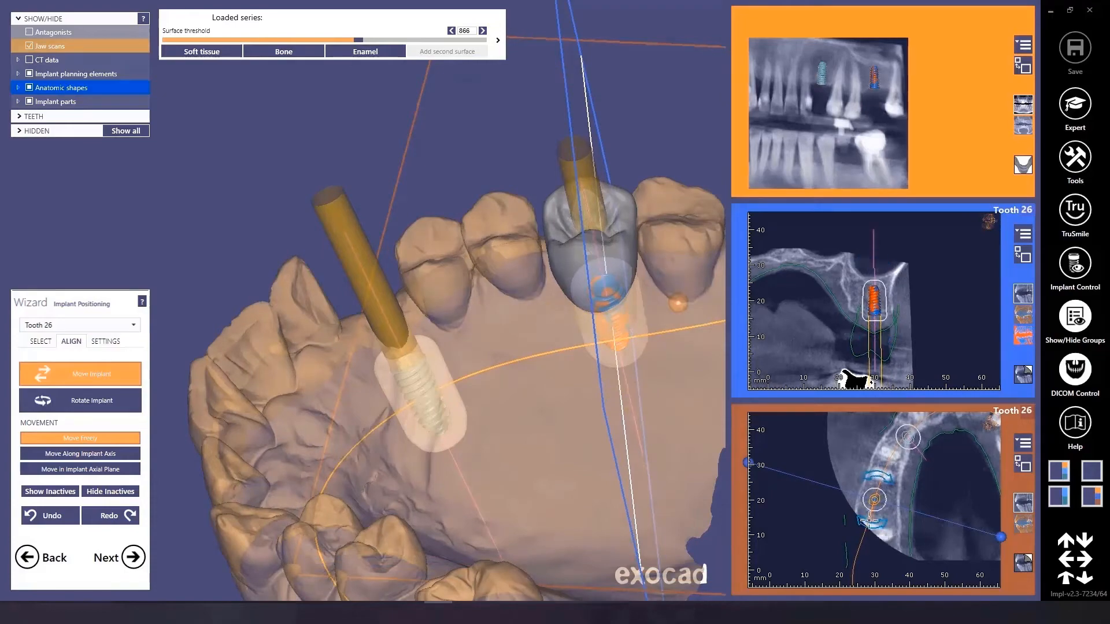
scroll(869, 520, up, 5)
scroll(854, 497, down, 3)
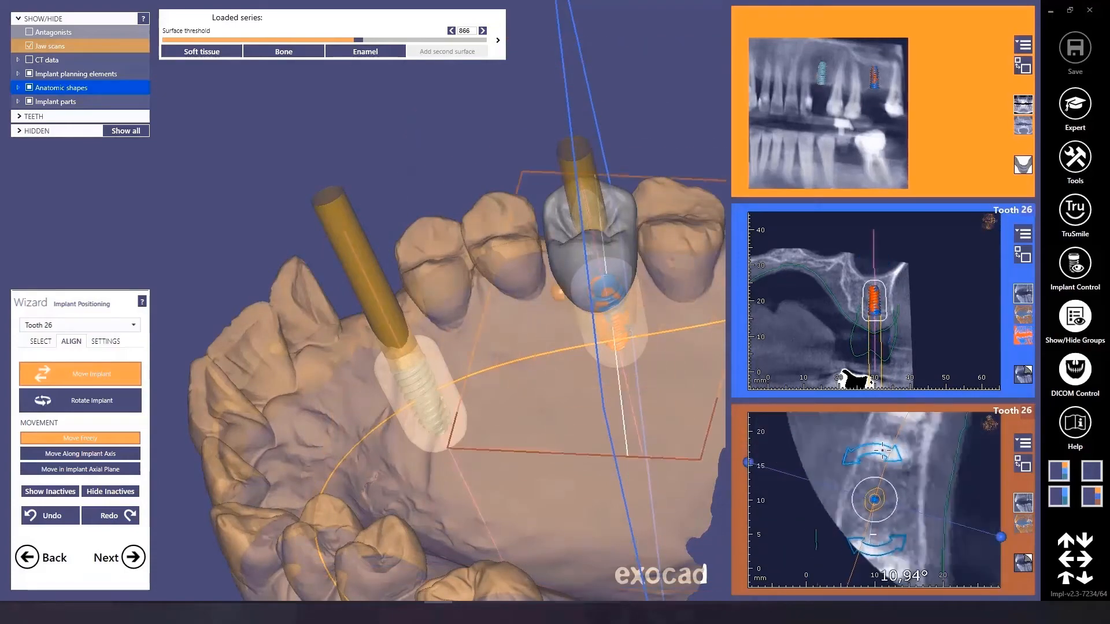
right_drag(639, 342, 471, 443)
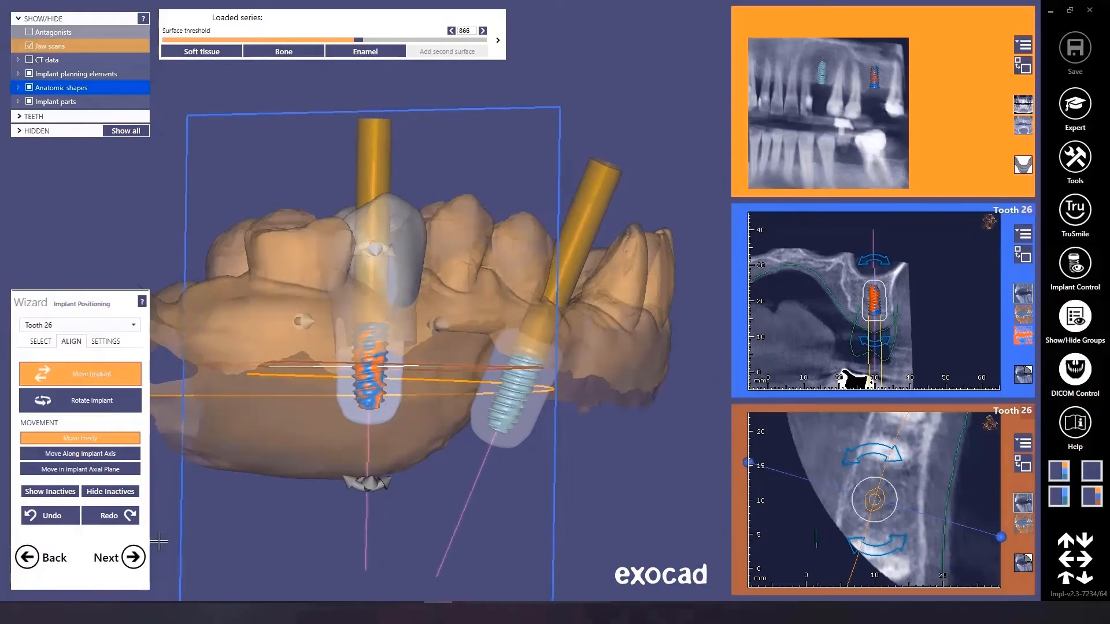
Proceed to sleeve placement and review the OSSTEM OneGuide sleeve, guide hole, distance and surgical kit options.
click(134, 558)
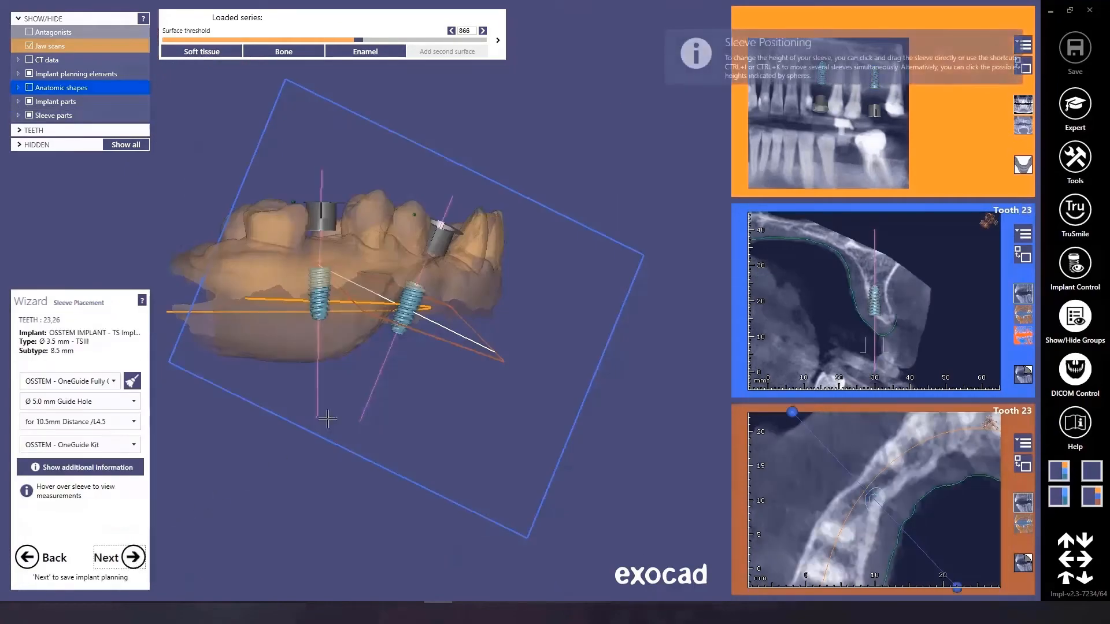
right_drag(366, 348, 363, 344)
scroll(361, 343, up, 2)
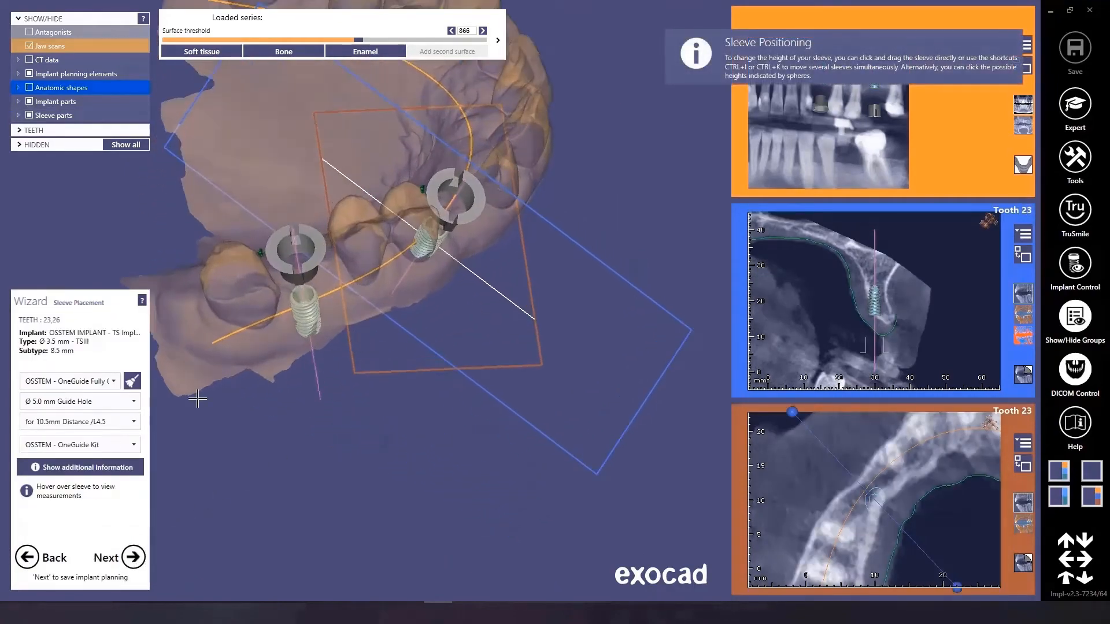
click(98, 405)
click(97, 407)
click(82, 424)
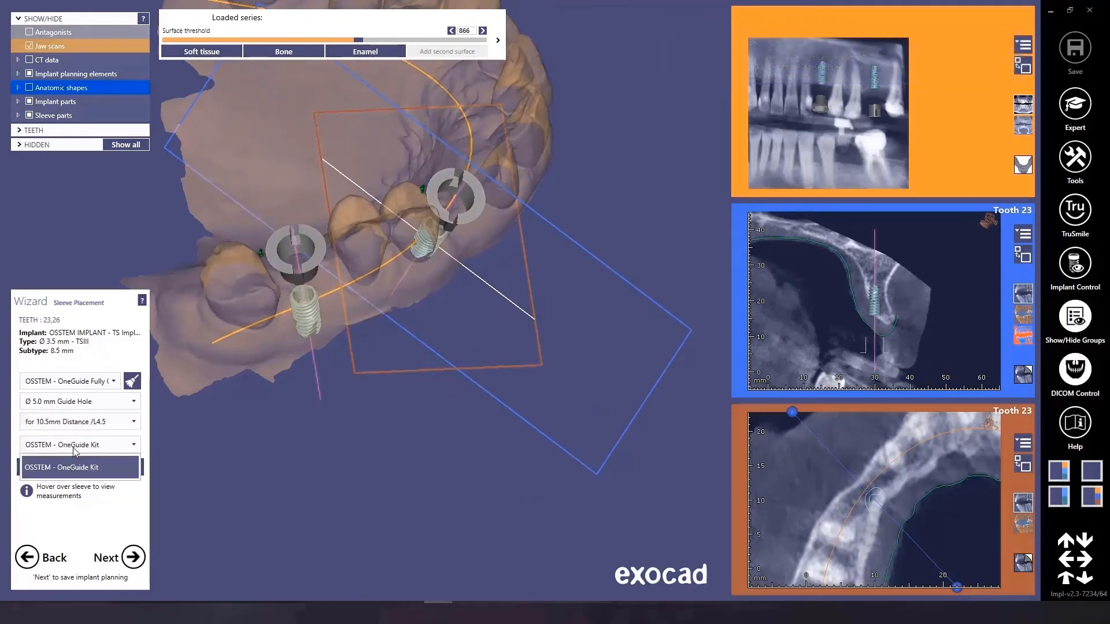
click(75, 444)
click(89, 383)
click(89, 383)
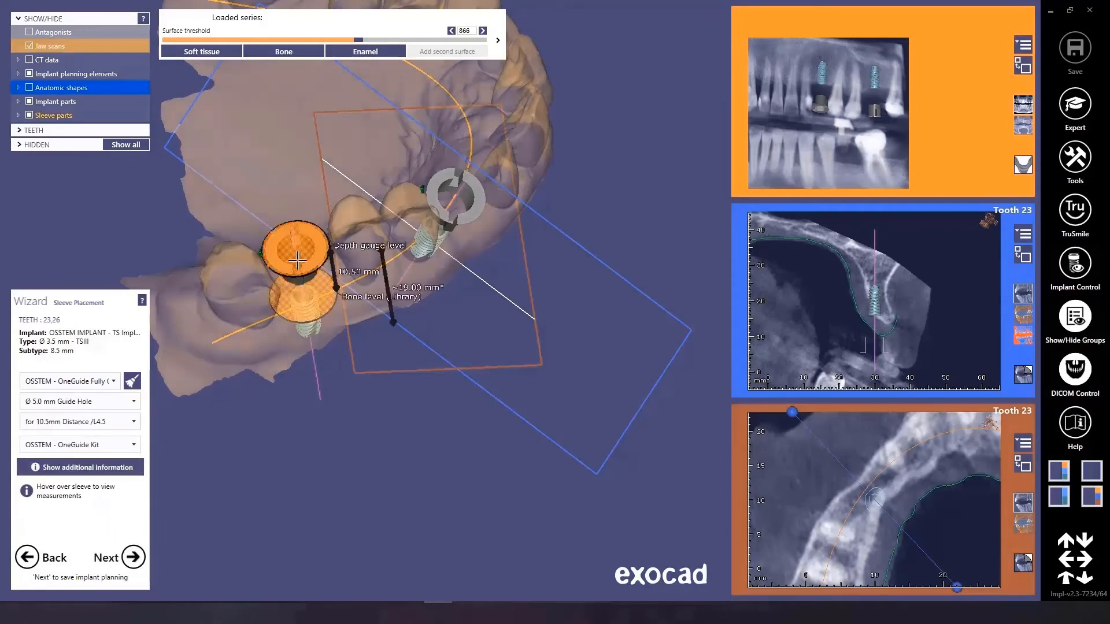
Inspect the depth gauge and bone level distances of the sleeves at teeth 26 and 23.
right_drag(302, 274, 305, 259)
mouse_move(311, 212)
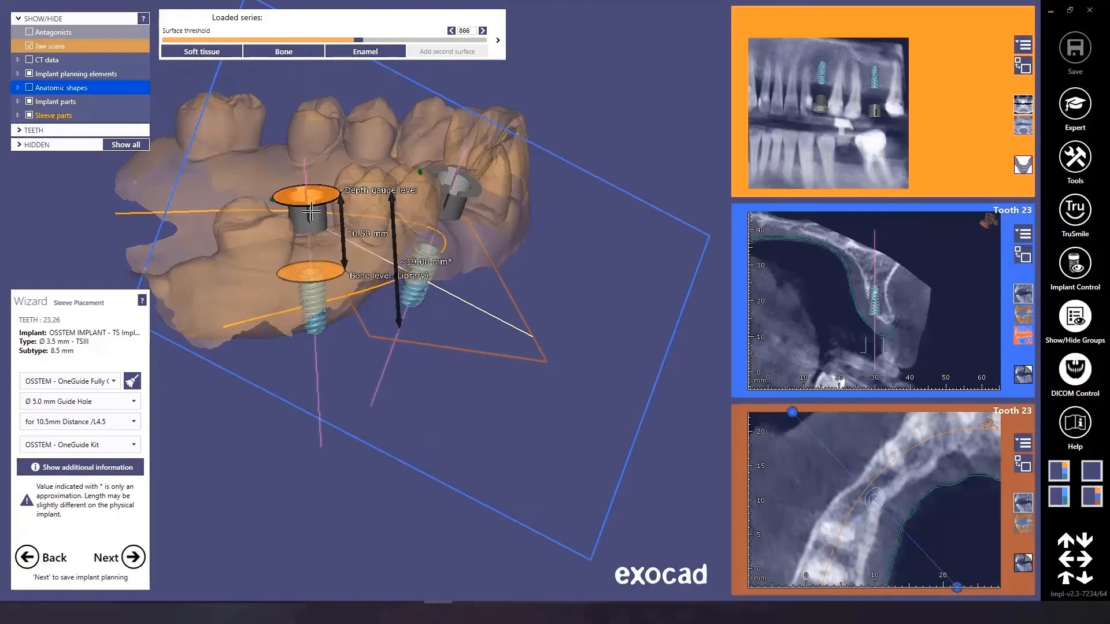
scroll(311, 212, up, 2)
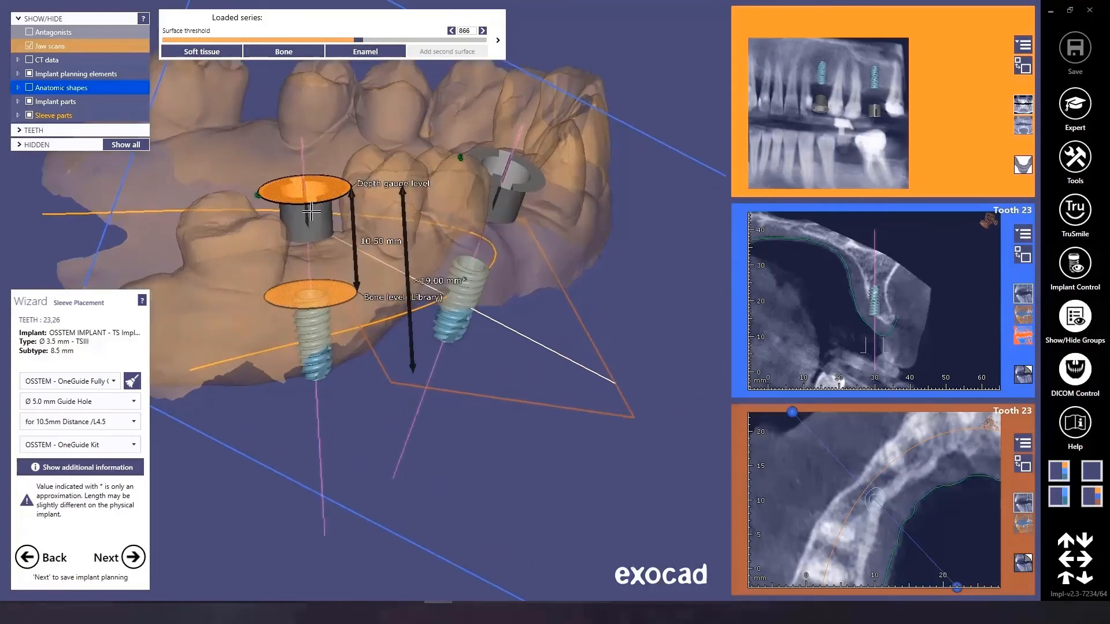
mouse_move(512, 202)
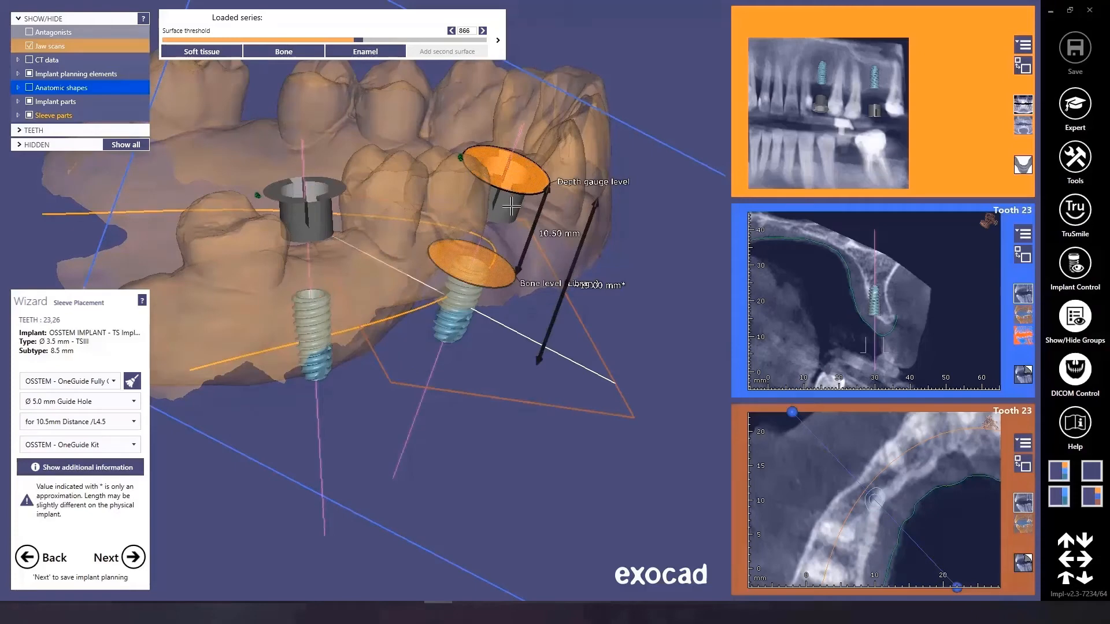
Finish the sleeve placement, confirm the approval statements and agree to the planning to generate the result files.
click(135, 559)
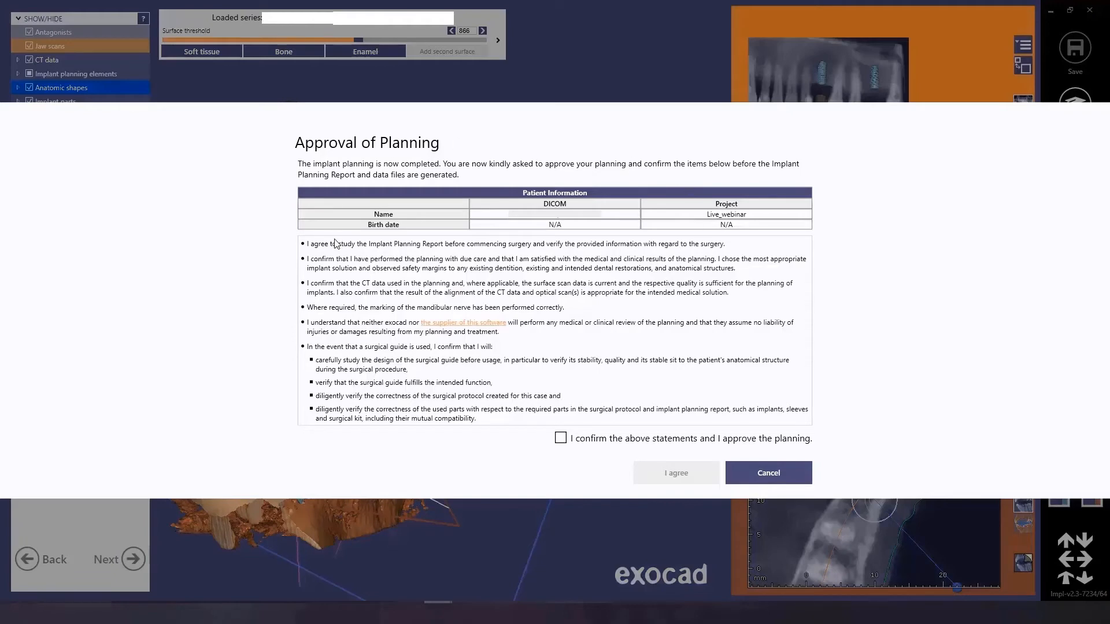
click(561, 438)
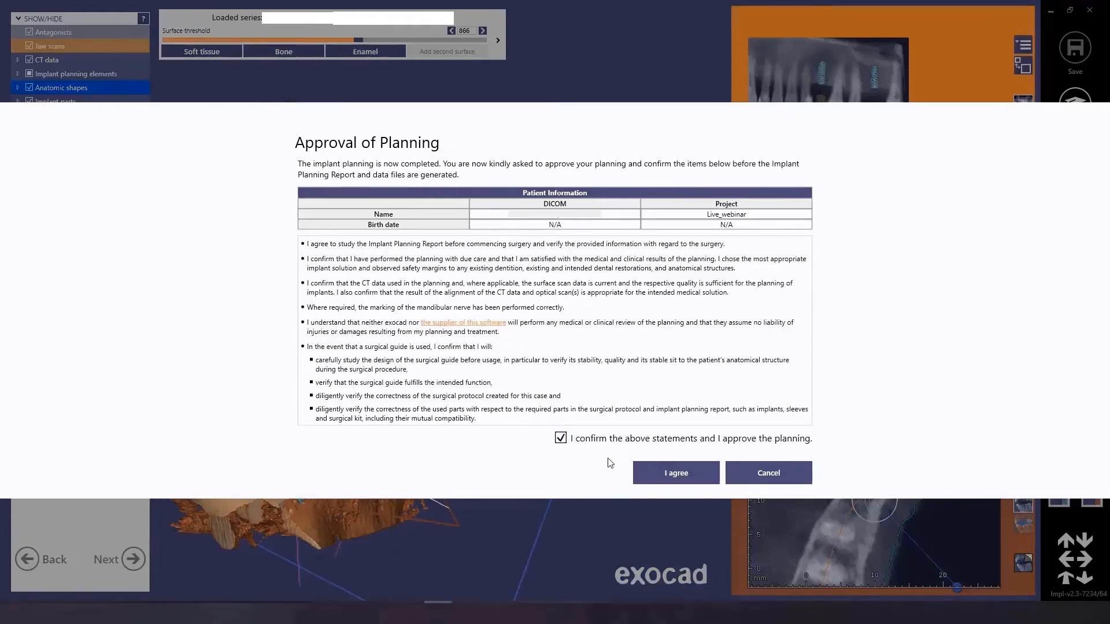
click(683, 471)
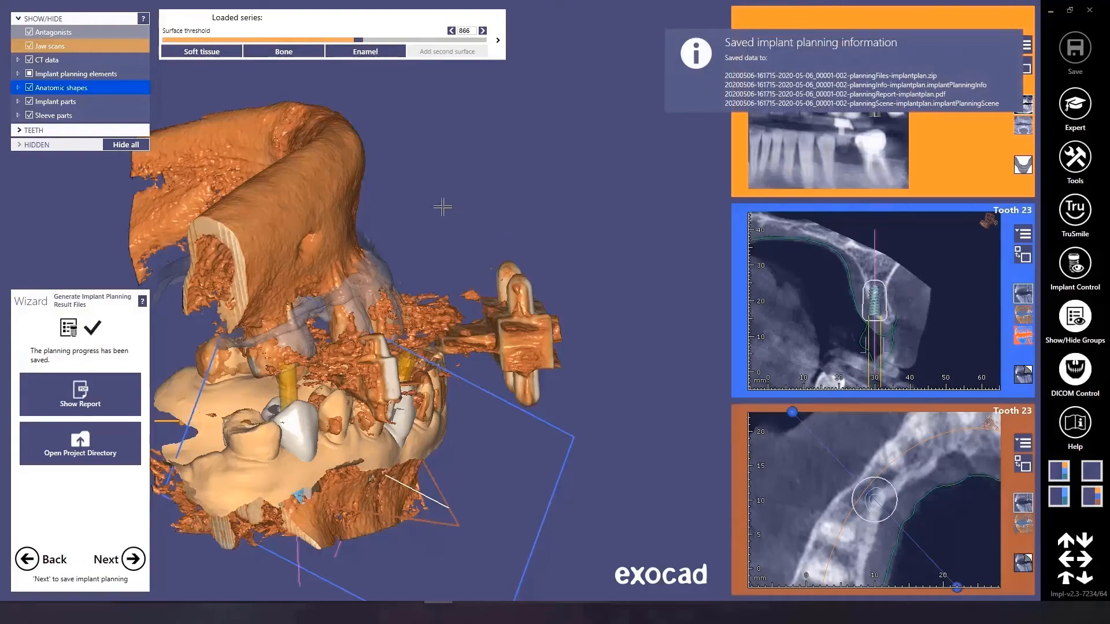
Examine the completed planning with jaw scans, CT data, implants and sleeves in 3D from several sides.
right_drag(430, 183, 357, 352)
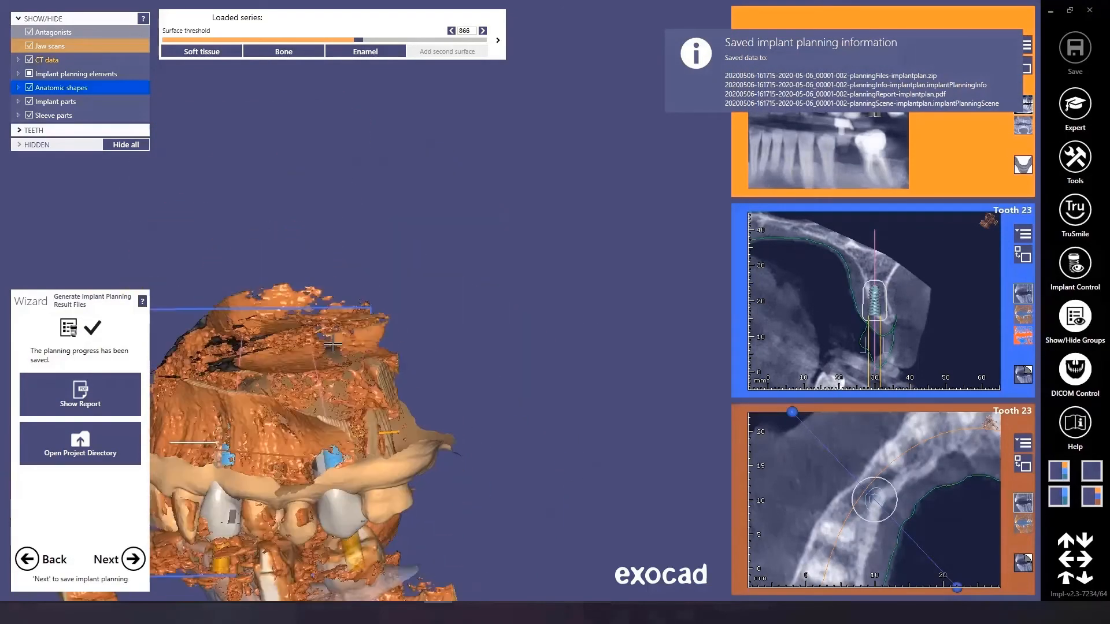
middle_drag(357, 352, 520, 189)
right_drag(520, 189, 462, 300)
scroll(405, 405, up, 2)
right_drag(370, 430, 428, 405)
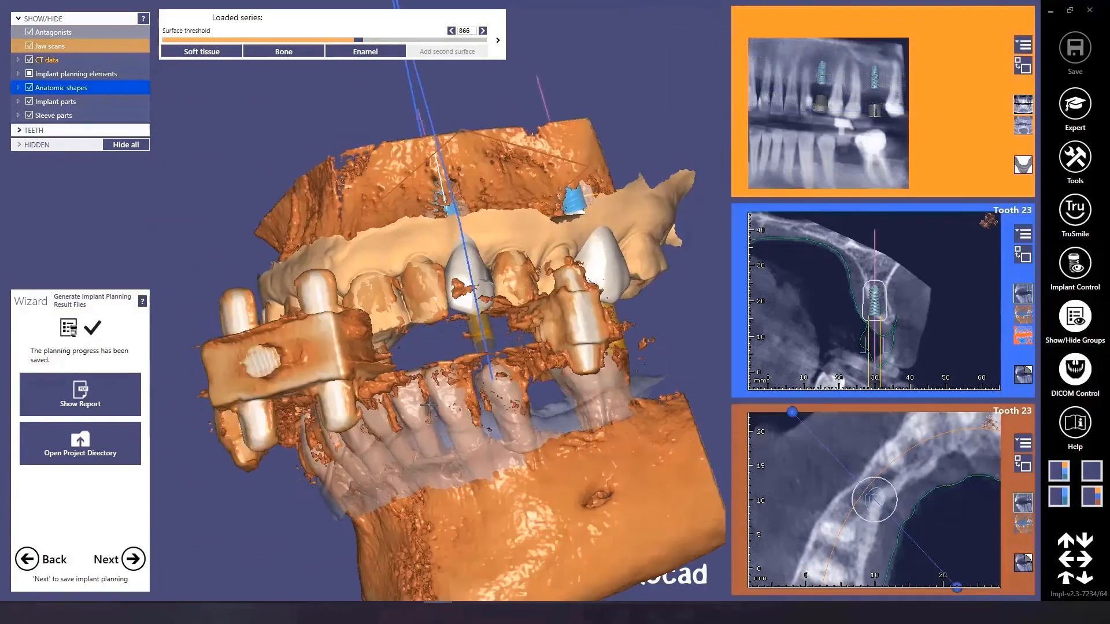
right_drag(453, 459, 560, 437)
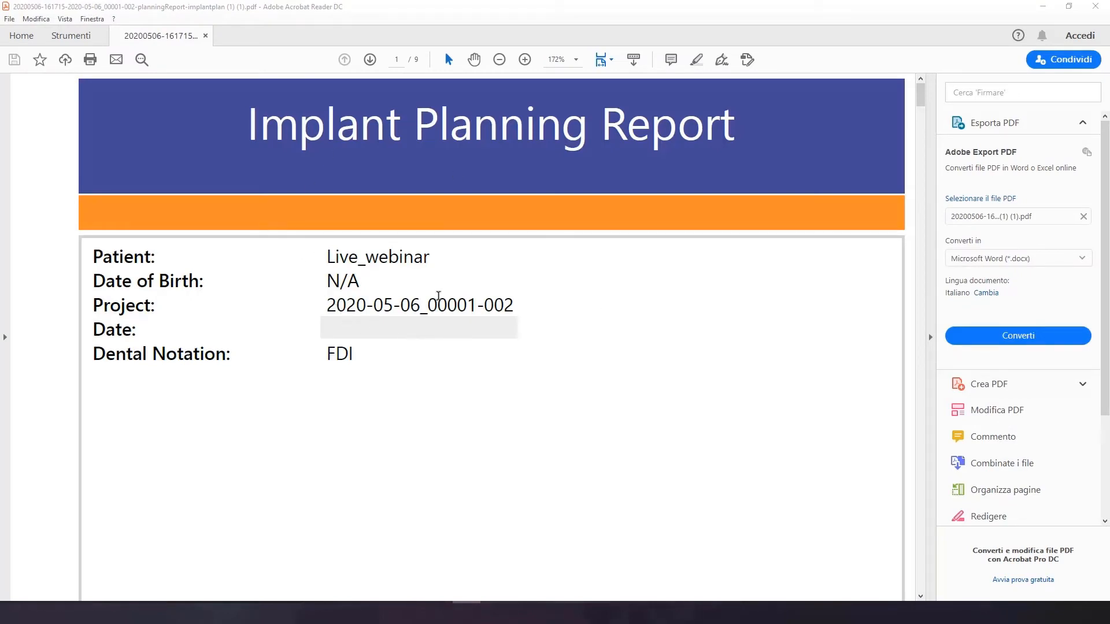
Read the cover page, table of contents and DICOM information of the implant planning report PDF in Adobe Acrobat Reader.
scroll(491, 287, down, 5)
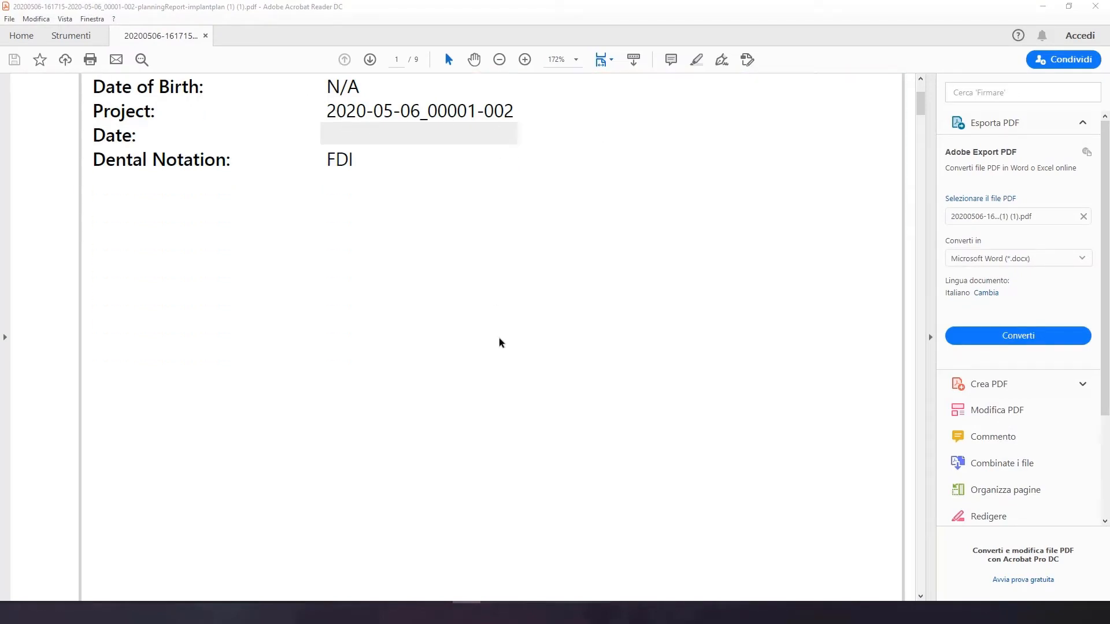
scroll(507, 307, down, 20)
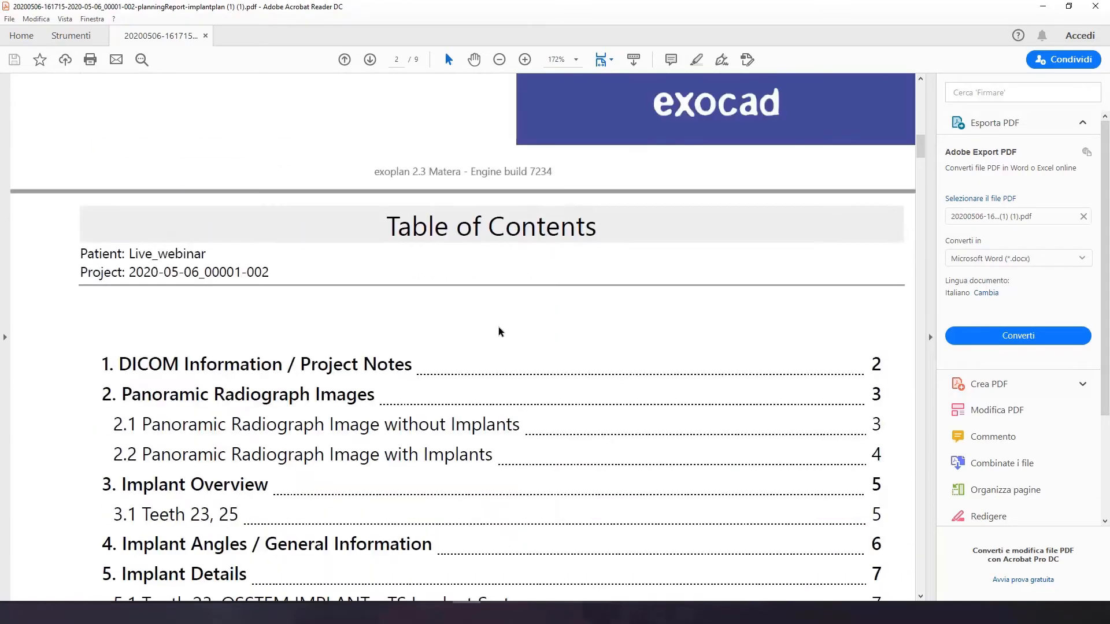
ctrl+scroll(497, 327, down, 2)
scroll(495, 329, down, 1)
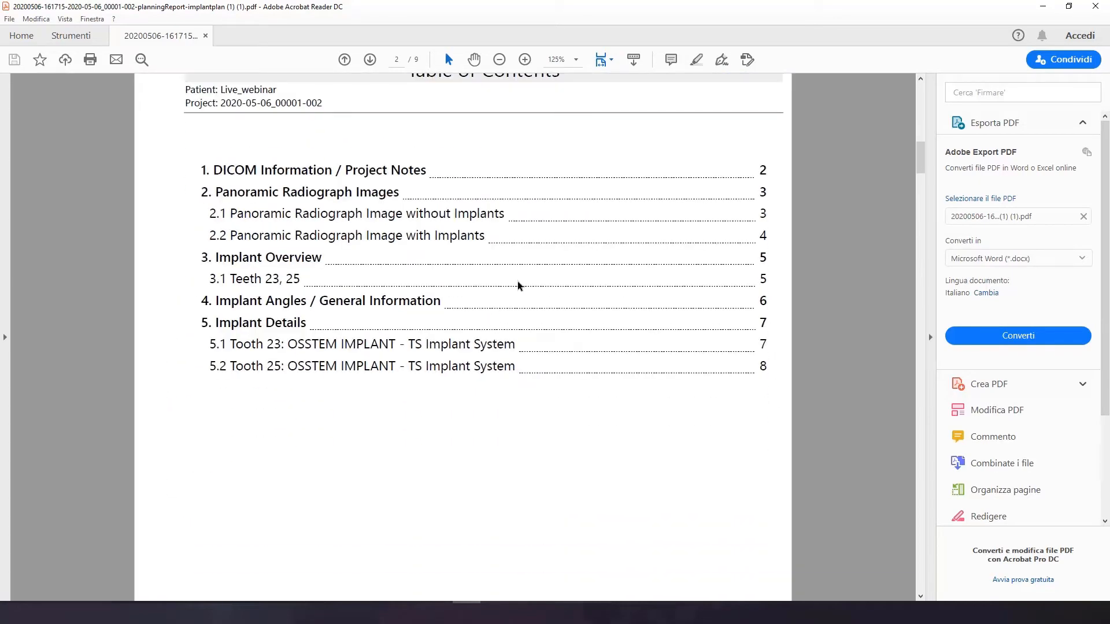
scroll(458, 308, down, 10)
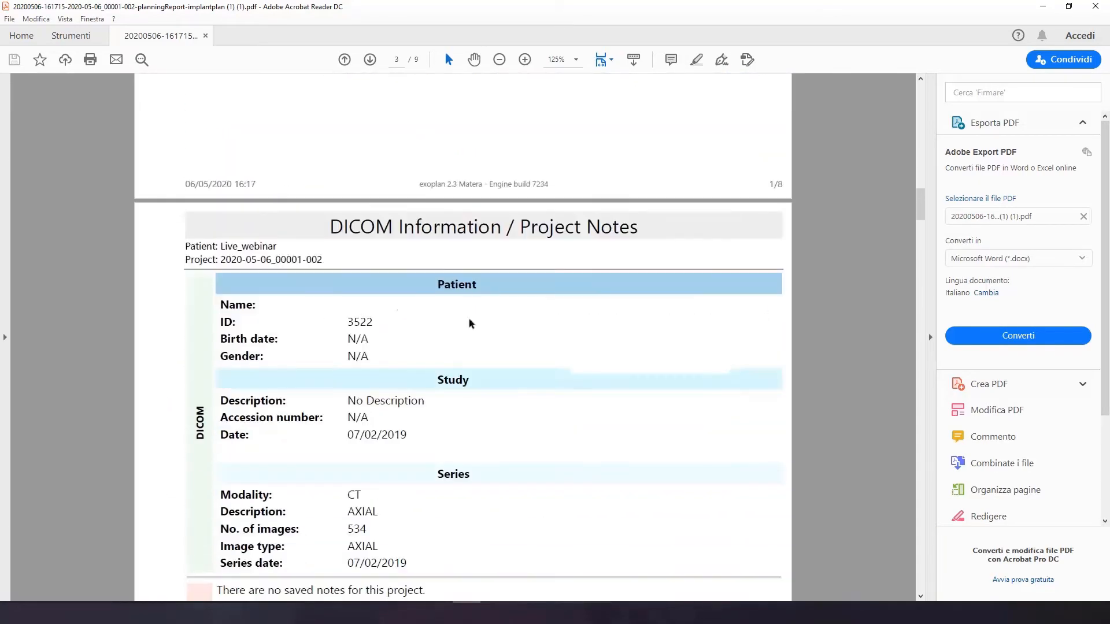
scroll(491, 332, down, 1)
scroll(473, 393, down, 15)
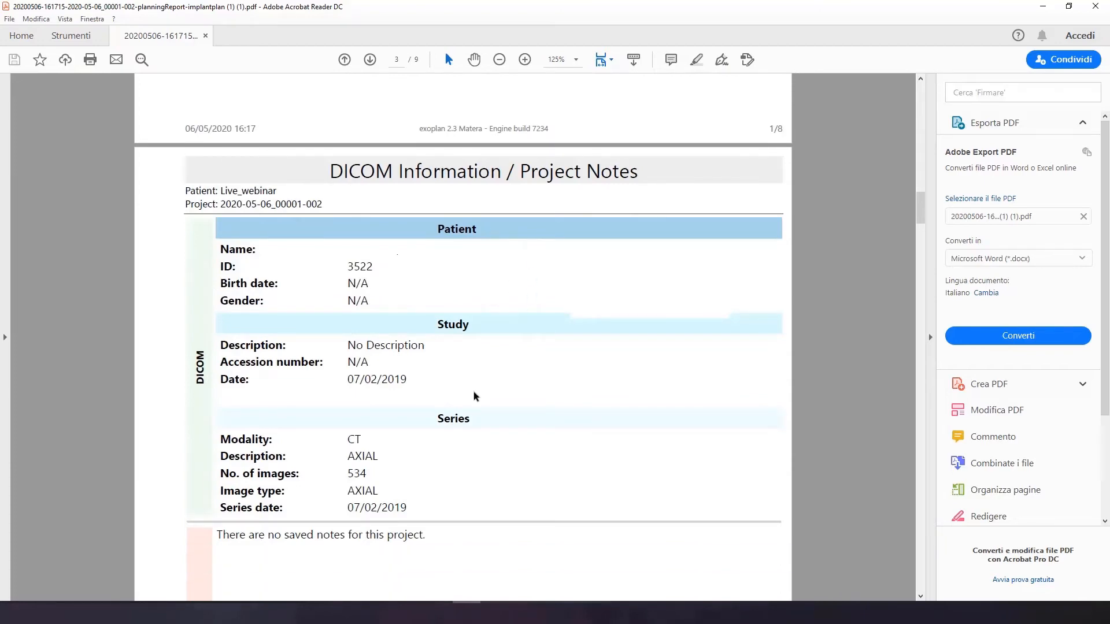
Examine the report's panoramic radiograph images without and with the planned implants and sleeves.
scroll(468, 382, down, 15)
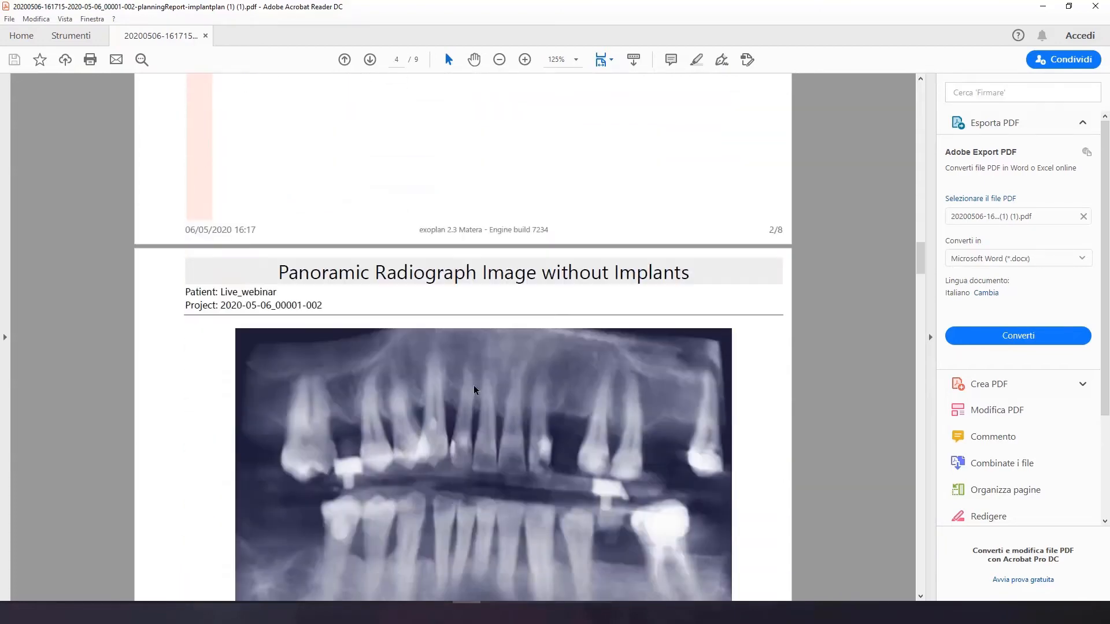
ctrl+scroll(473, 390, down, 3)
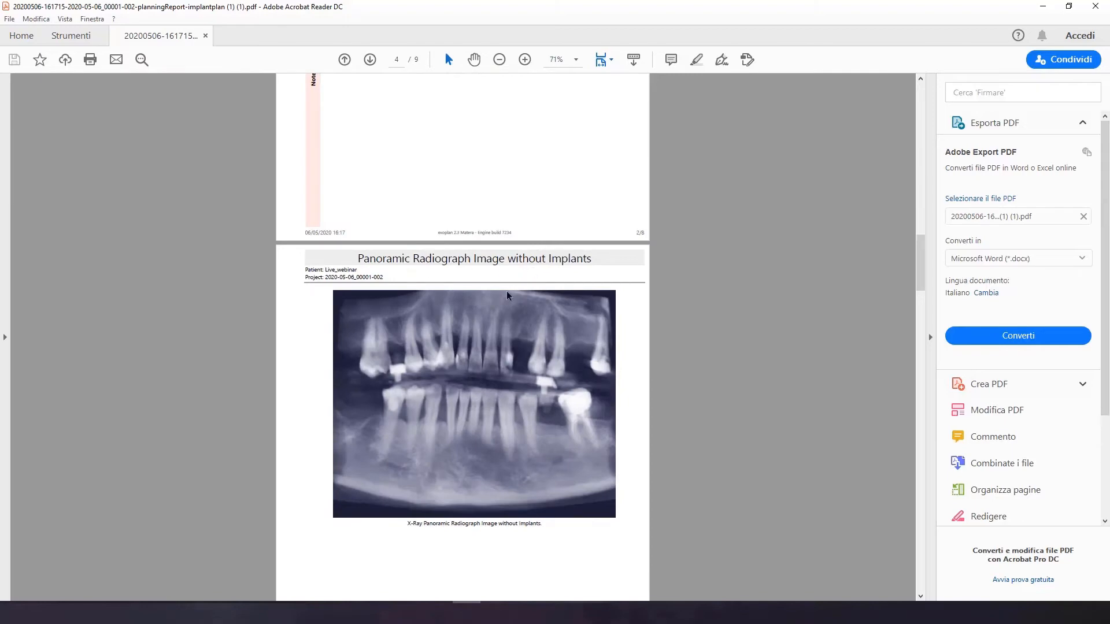
scroll(509, 295, down, 14)
ctrl+scroll(518, 354, up, 3)
scroll(538, 291, down, 3)
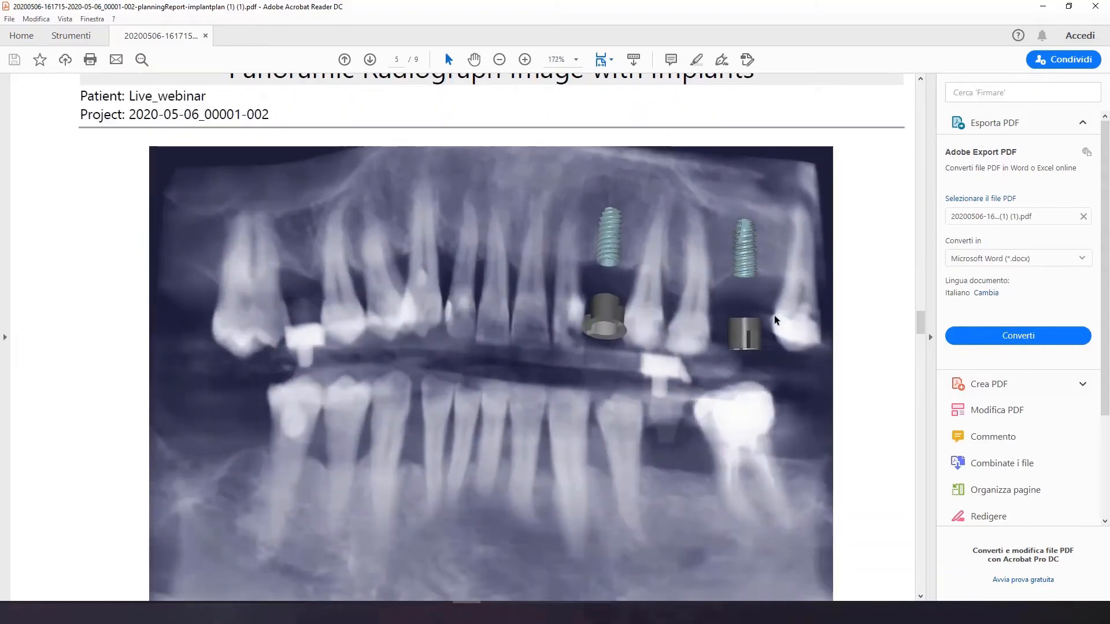
scroll(665, 347, down, 1)
ctrl+scroll(634, 382, down, 2)
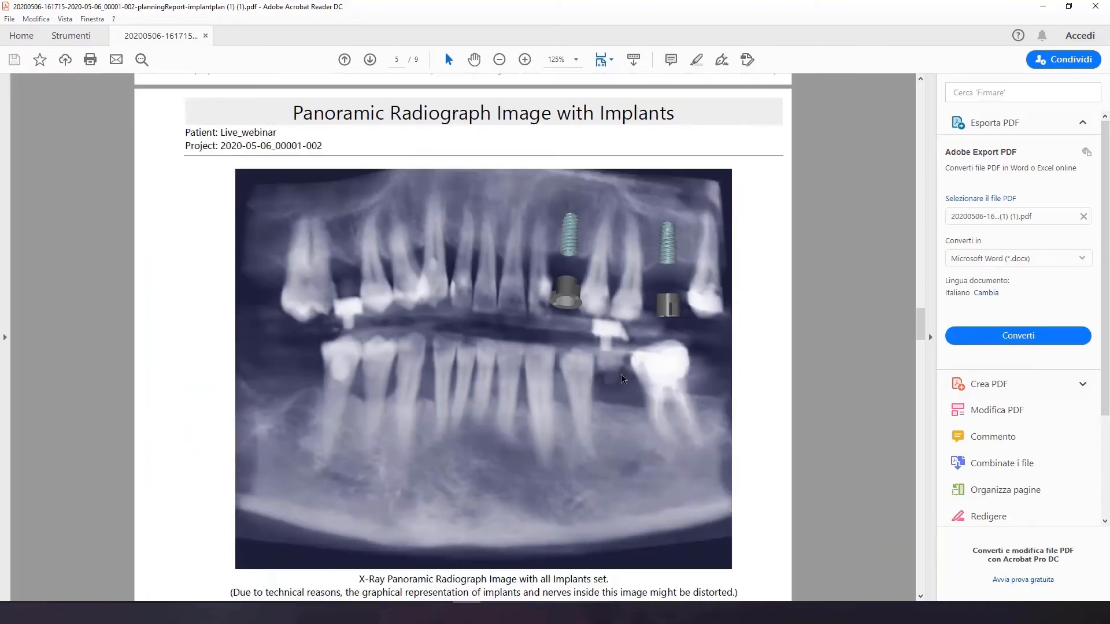
scroll(509, 336, down, 10)
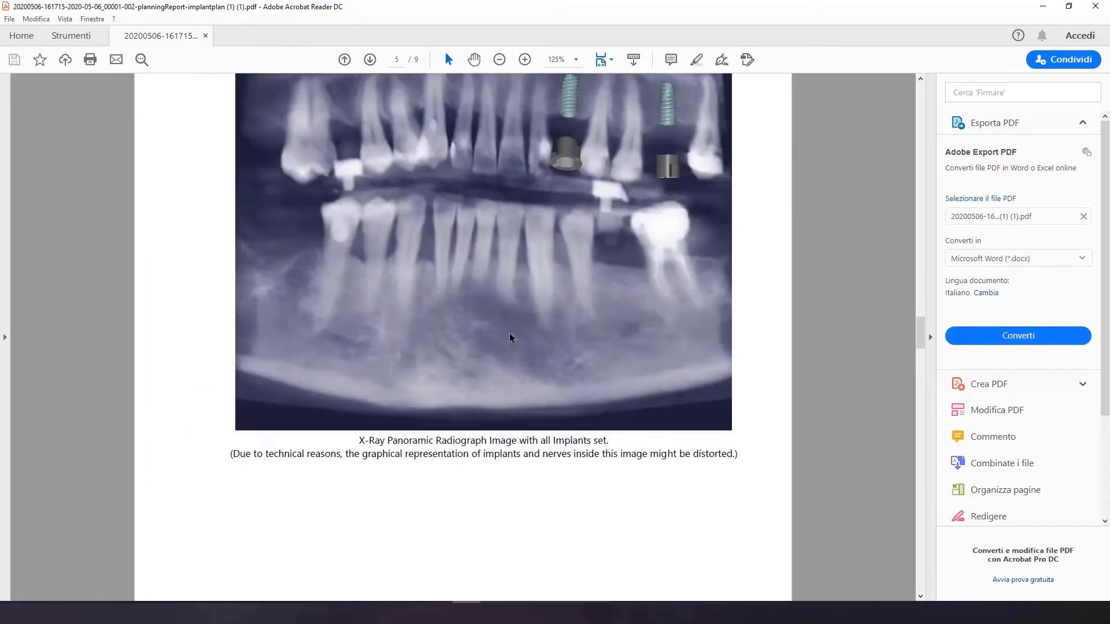
Read the report's implant overview for teeth 23 and 26, the angle between the implants and the minimum safety distances.
scroll(505, 347, down, 4)
ctrl+scroll(505, 346, down, 1)
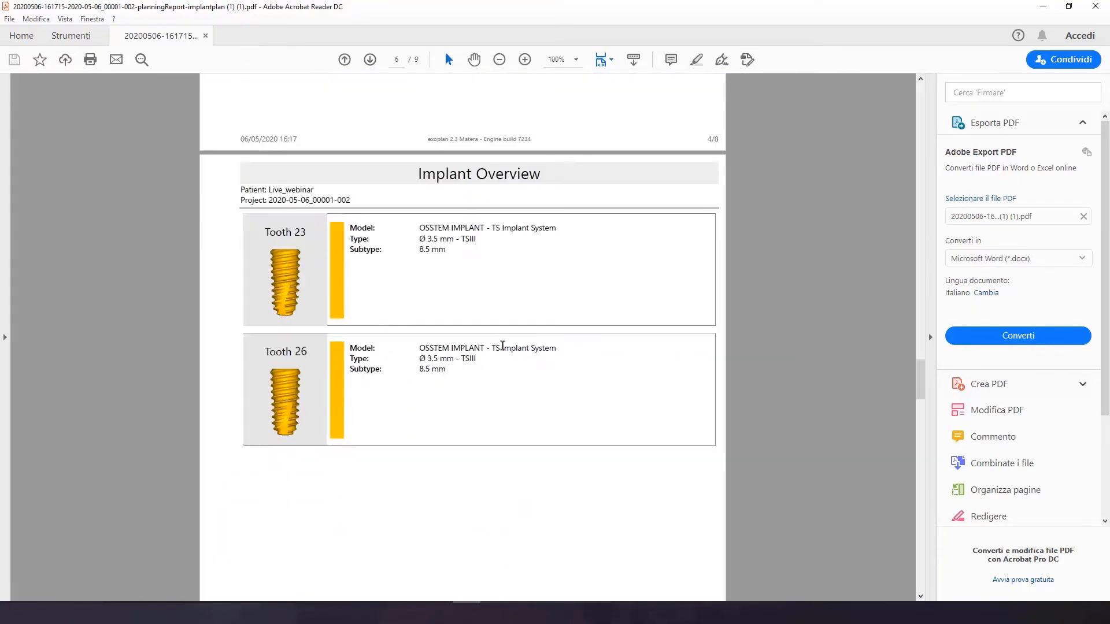
ctrl+scroll(462, 404, down, 1)
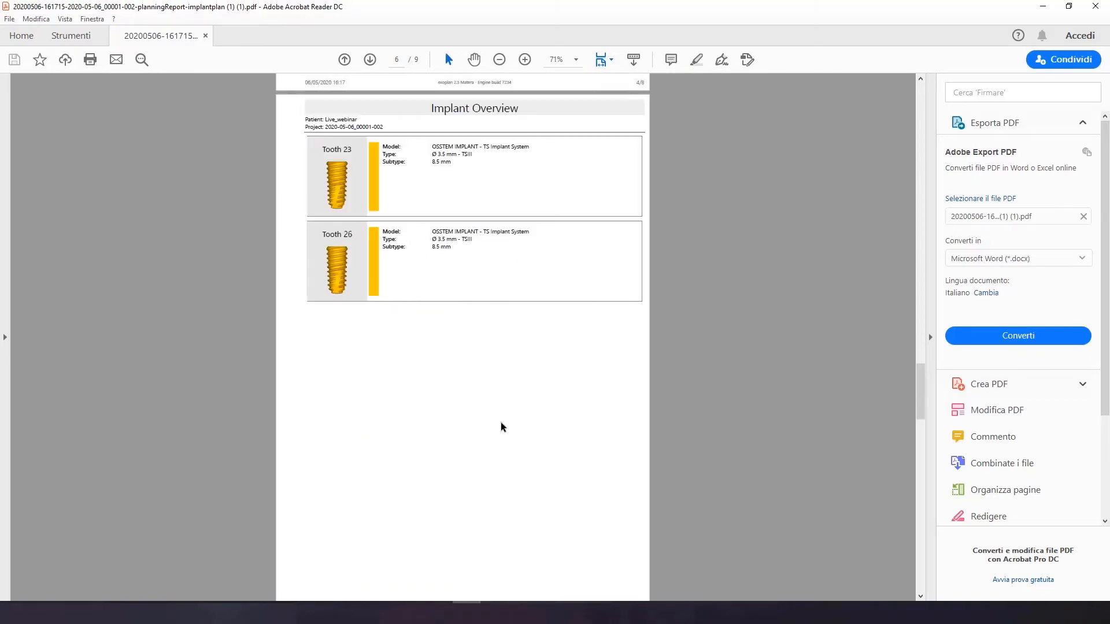
scroll(497, 422, down, 6)
ctrl+scroll(443, 363, up, 1)
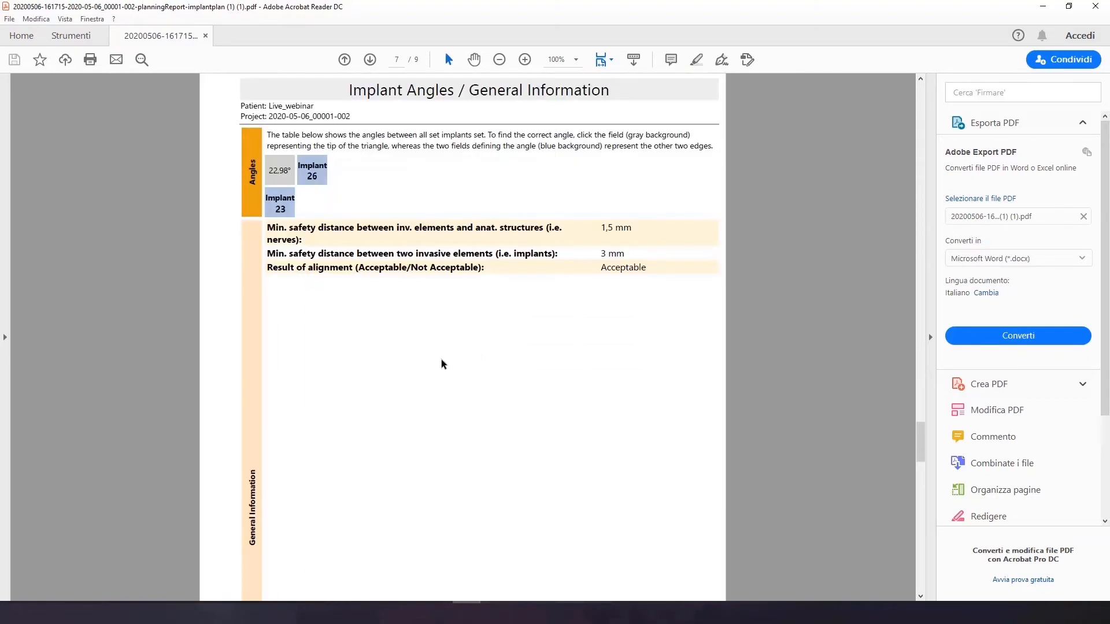
scroll(497, 256, up, 1)
scroll(500, 263, down, 4)
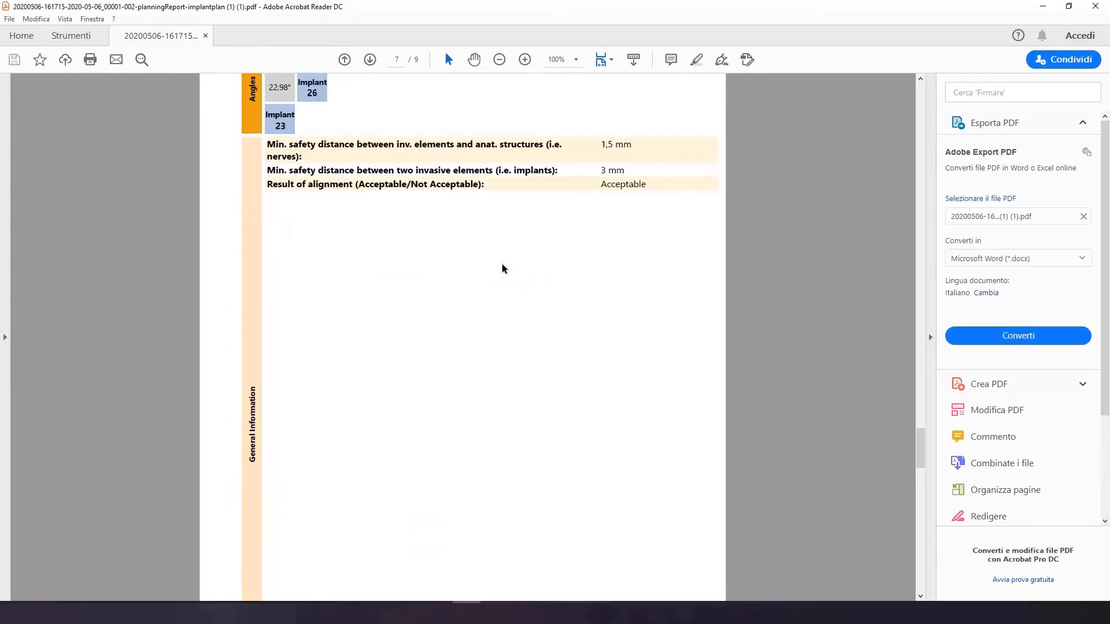
Examine the tooth 23 implant specifications and its series of cross-section images in the report.
scroll(507, 300, down, 10)
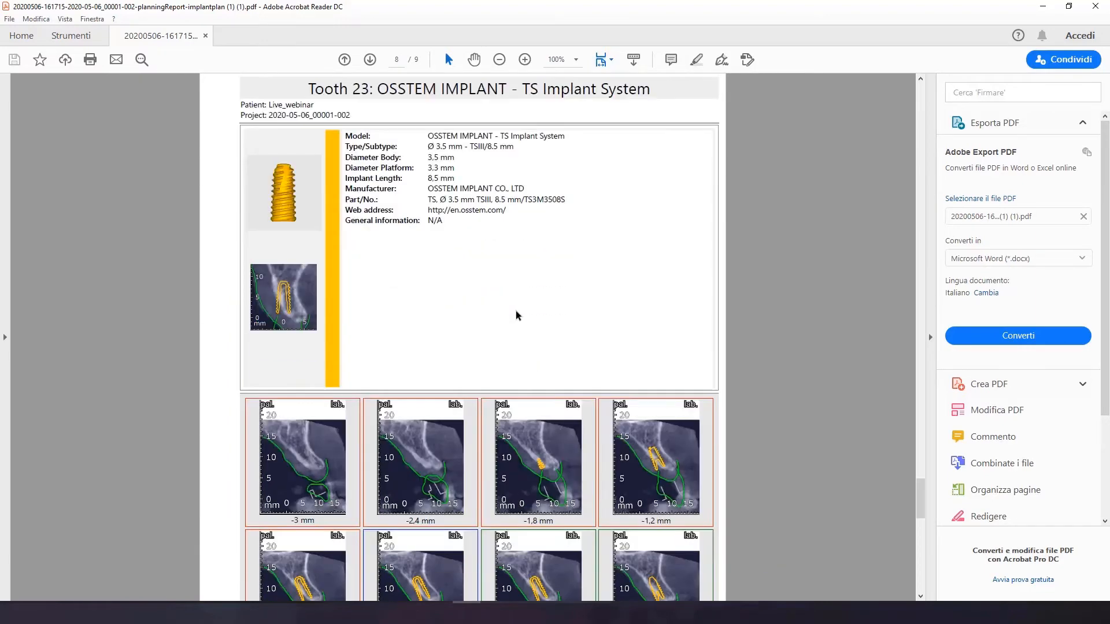
scroll(516, 313, up, 2)
scroll(511, 311, down, 8)
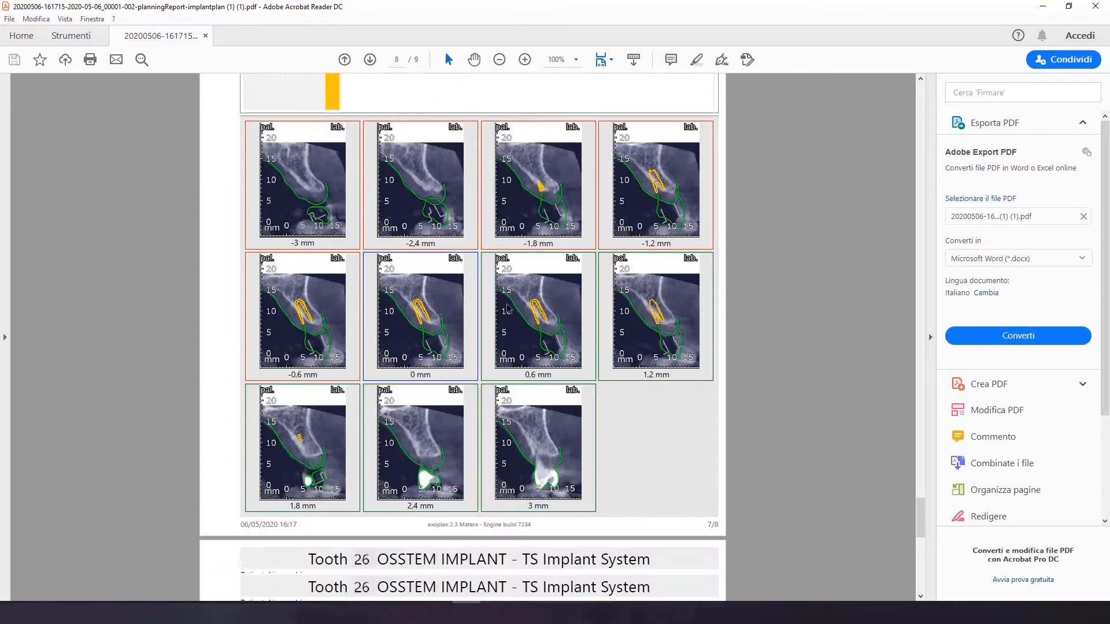
Examine the tooth 26 implant specifications and cross-section images in the report, comparing them with the tooth 23 cross-sections.
scroll(508, 308, down, 8)
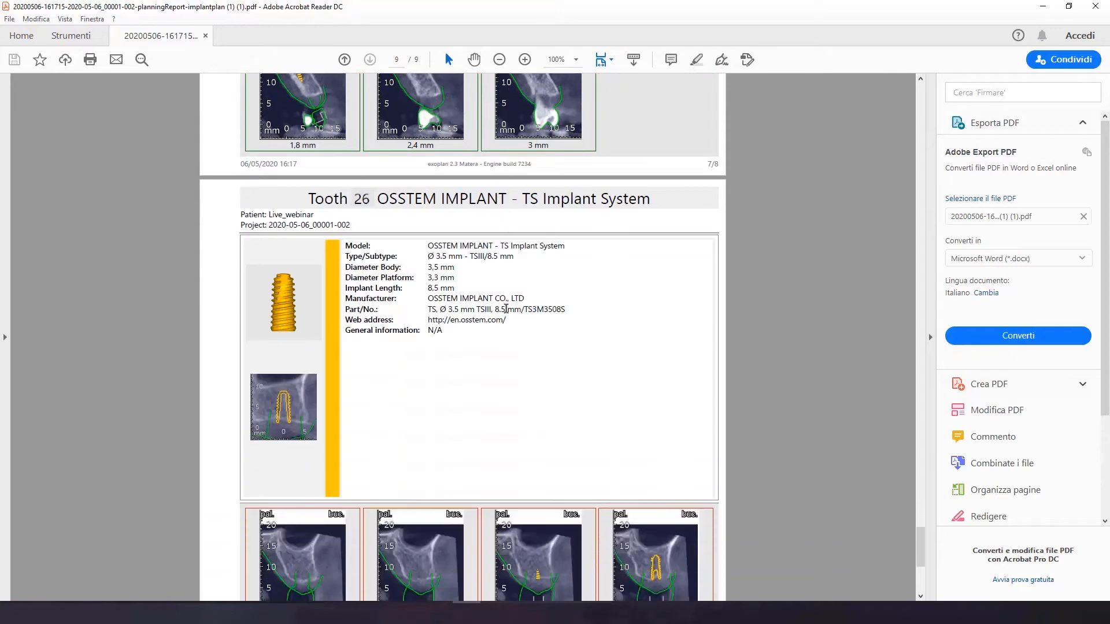
scroll(506, 309, down, 7)
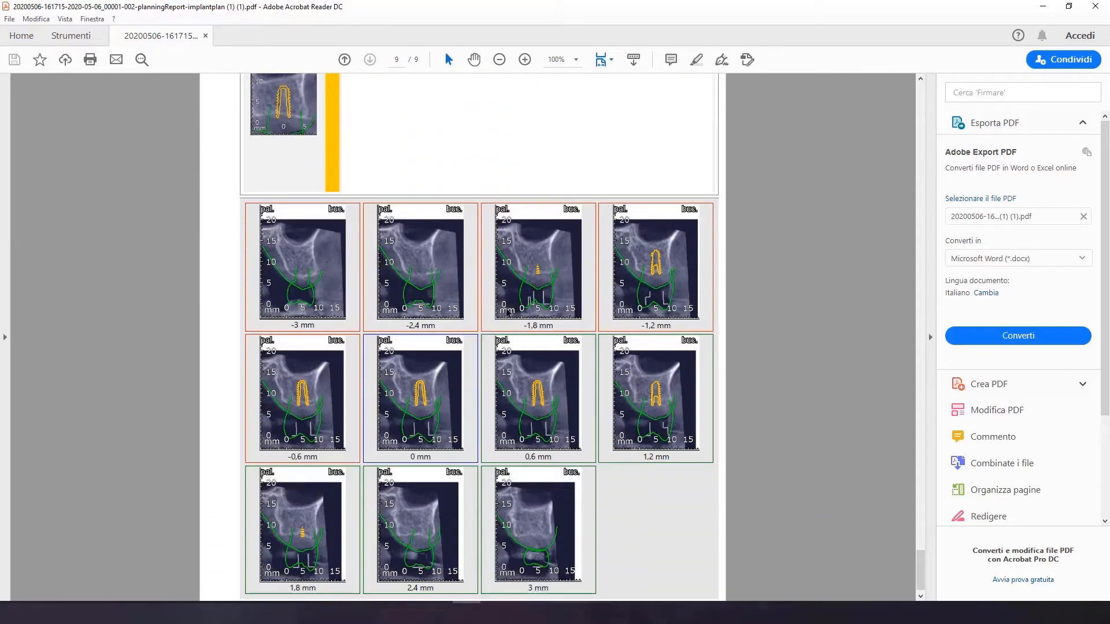
scroll(510, 317, up, 3)
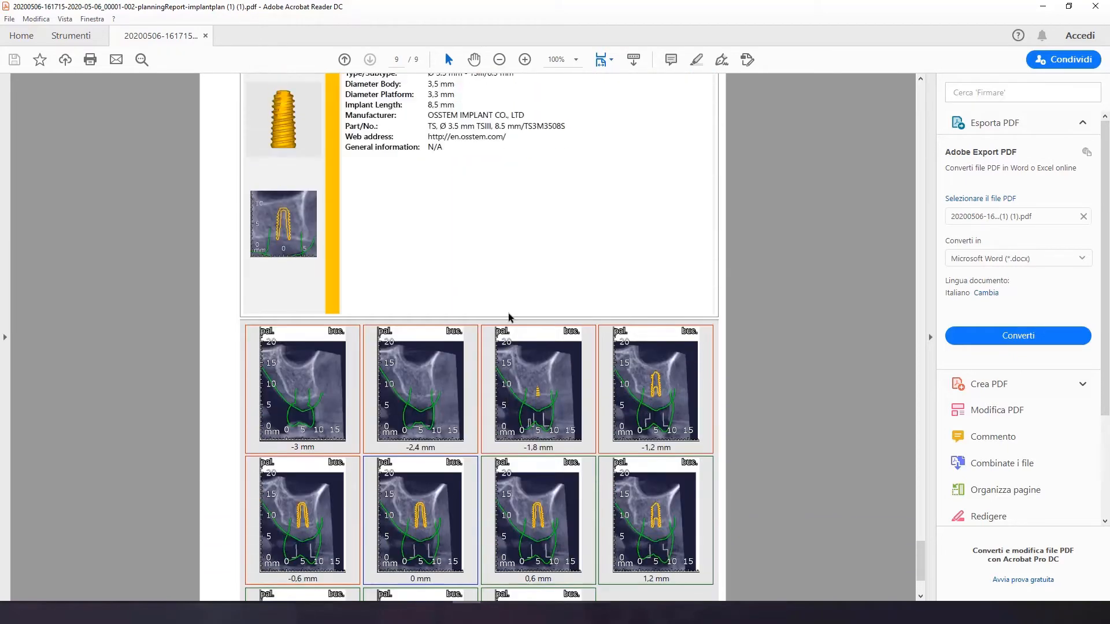
scroll(509, 316, up, 10)
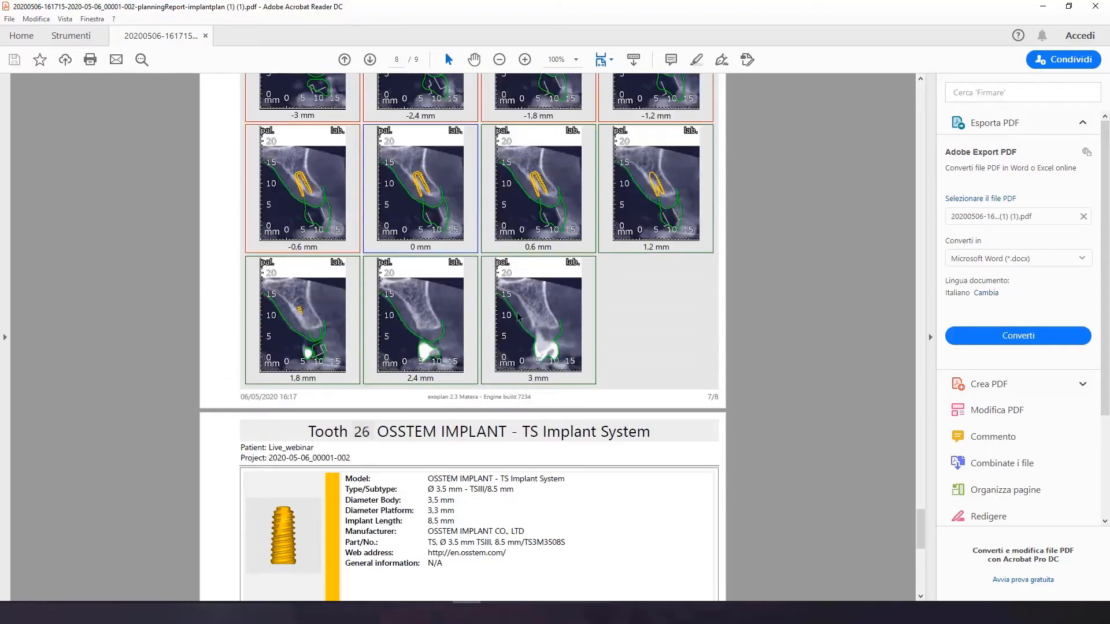
scroll(518, 317, up, 4)
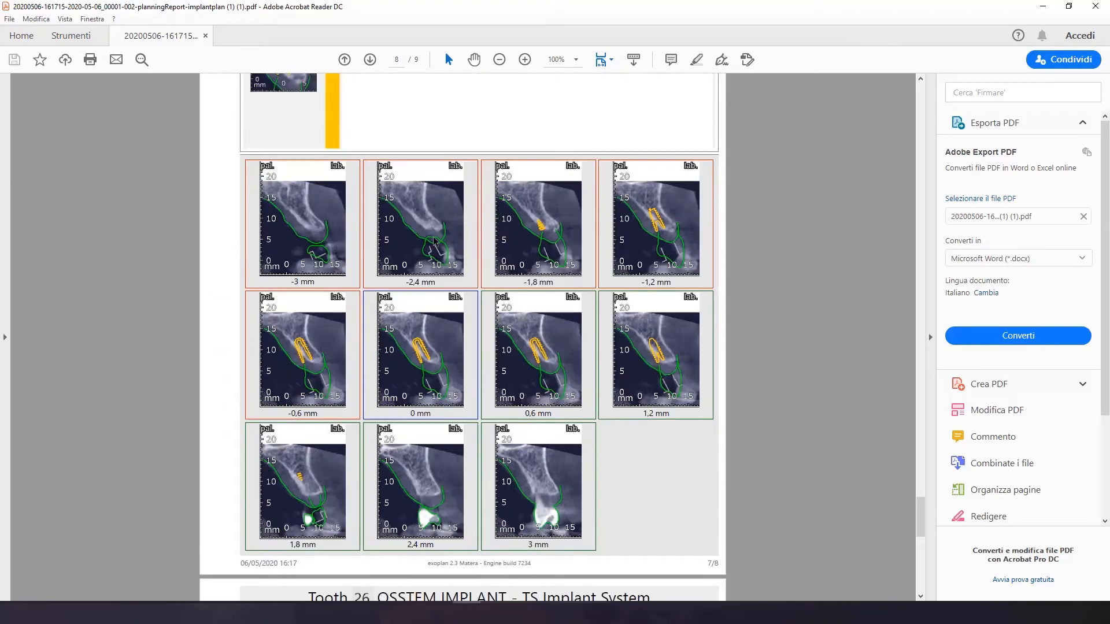
scroll(428, 255, up, 4)
scroll(445, 283, down, 12)
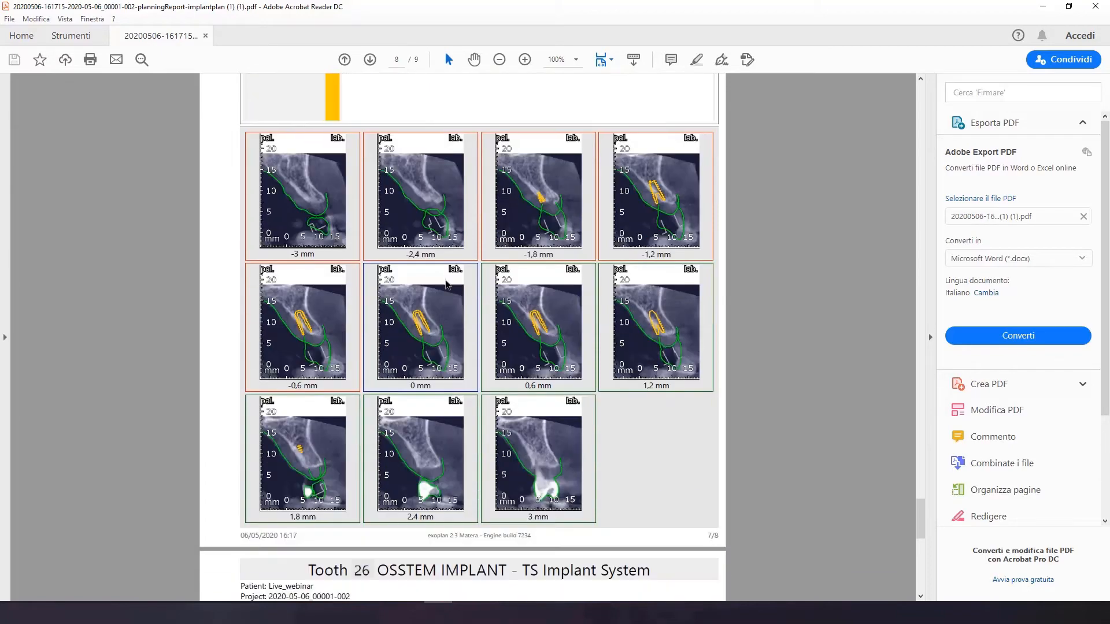
scroll(451, 295, down, 9)
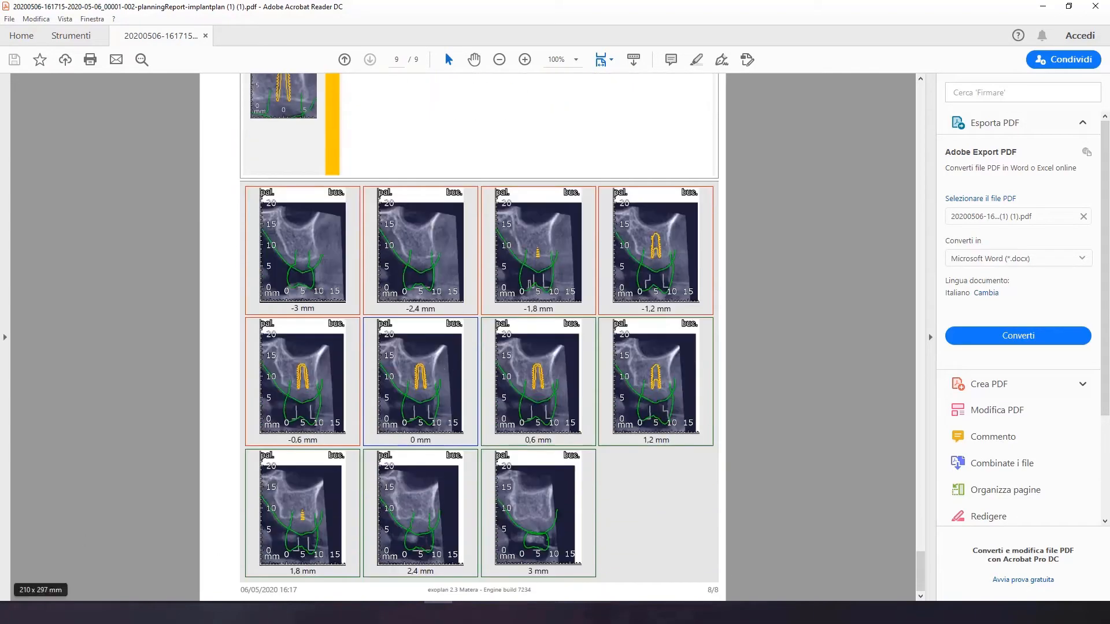
Return to exocad, finish the implant planning wizard, and continue with designing the surgical guide.
key(alt+Tab)
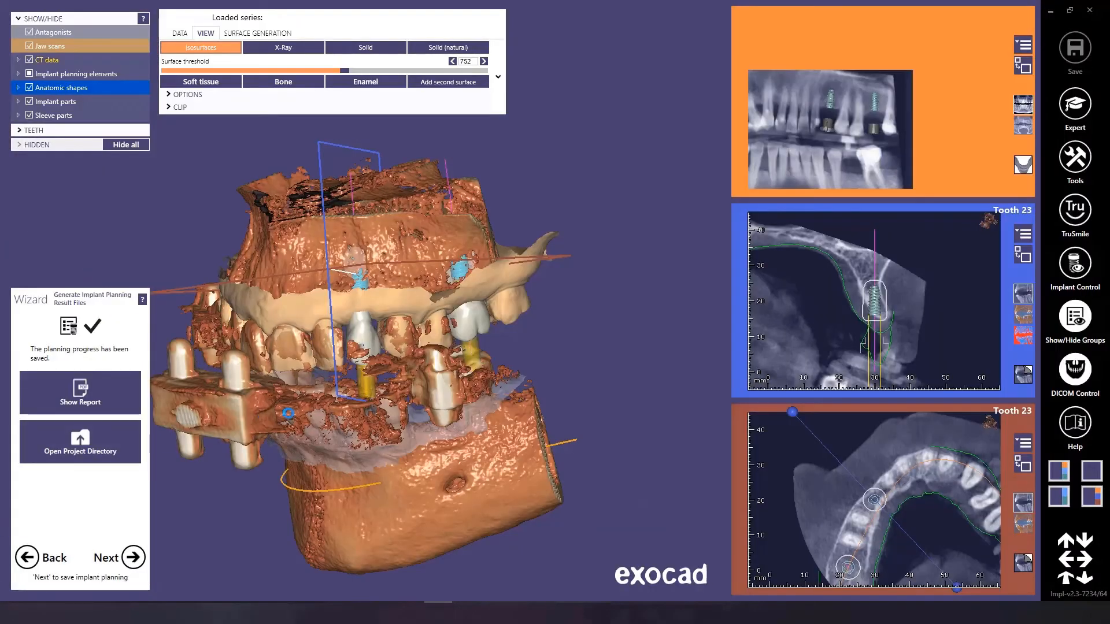
mouse_move(357, 412)
right_down()
mouse_move(462, 401)
mouse_move(356, 412)
right_up()
scroll(356, 412, up, 4)
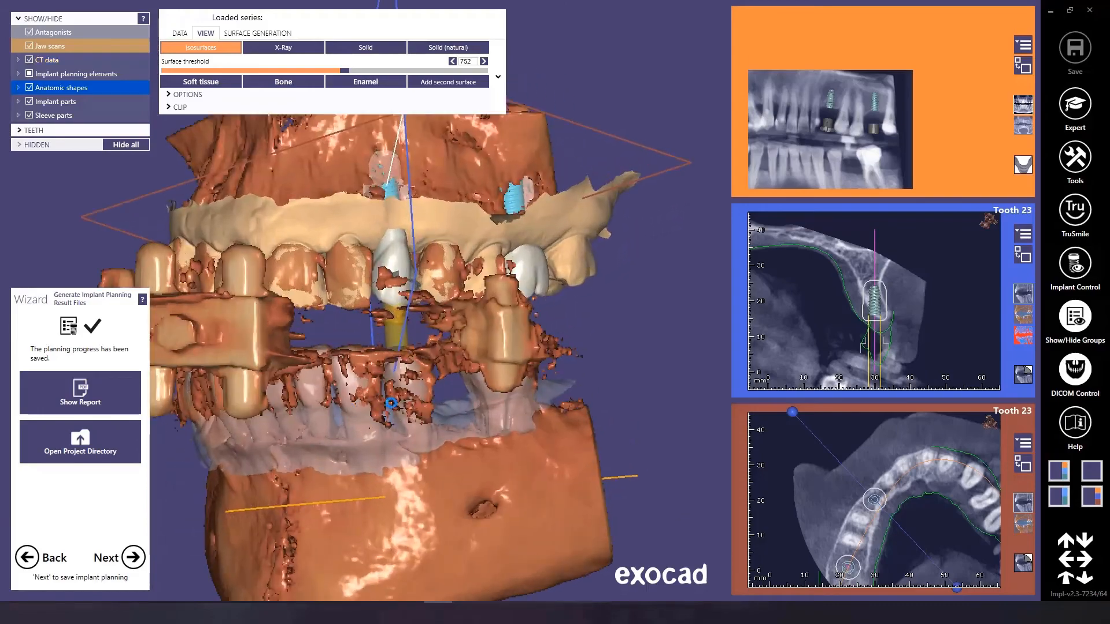
scroll(318, 353, up, 2)
right_drag(318, 354, 190, 500)
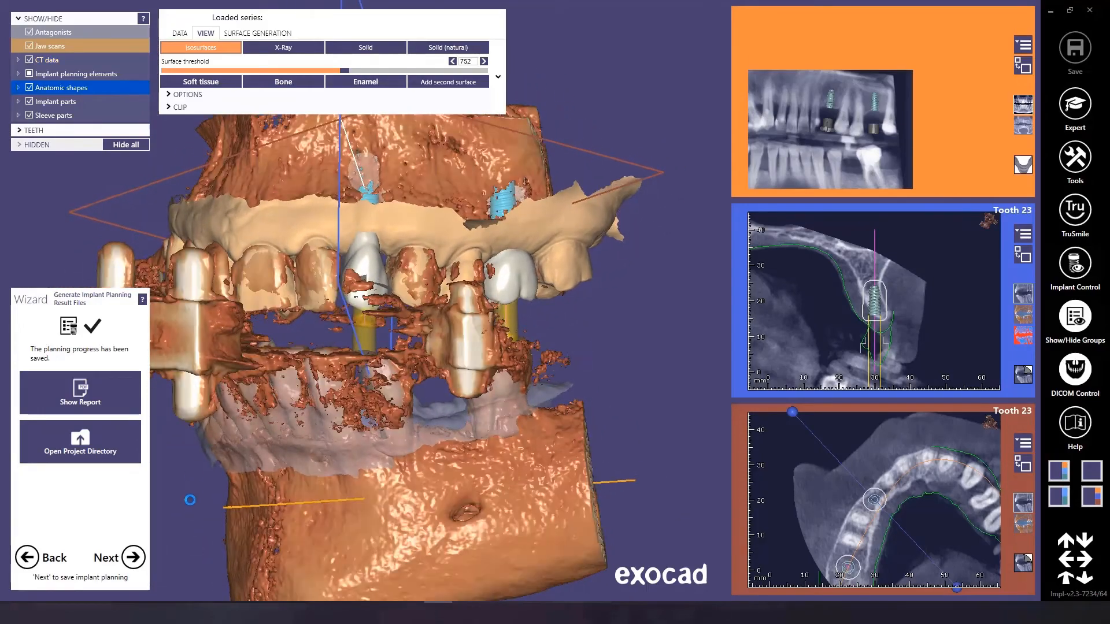
click(134, 557)
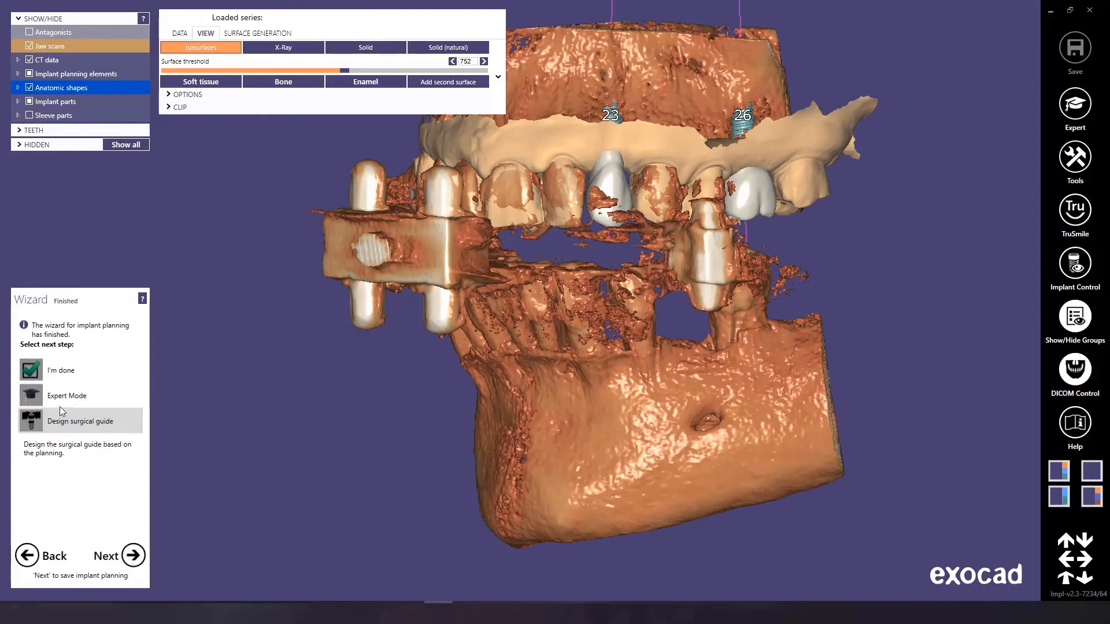
click(135, 560)
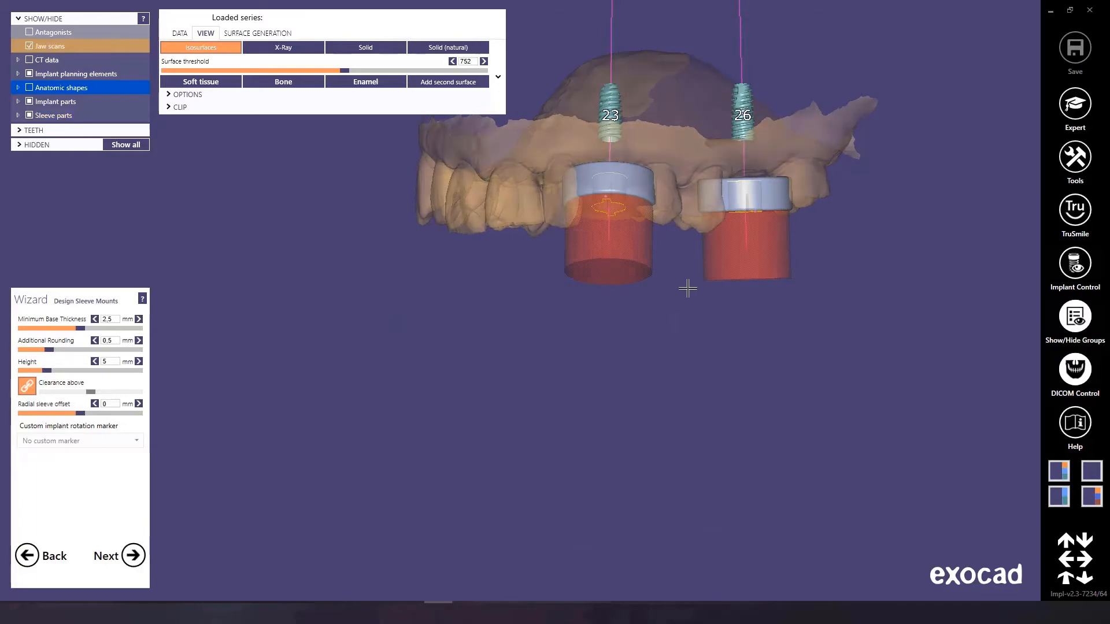
Set the sleeve mounts' minimum base thickness to 0.92 mm and height to 1.96 mm.
right_drag(688, 285, 644, 328)
scroll(644, 328, up, 6)
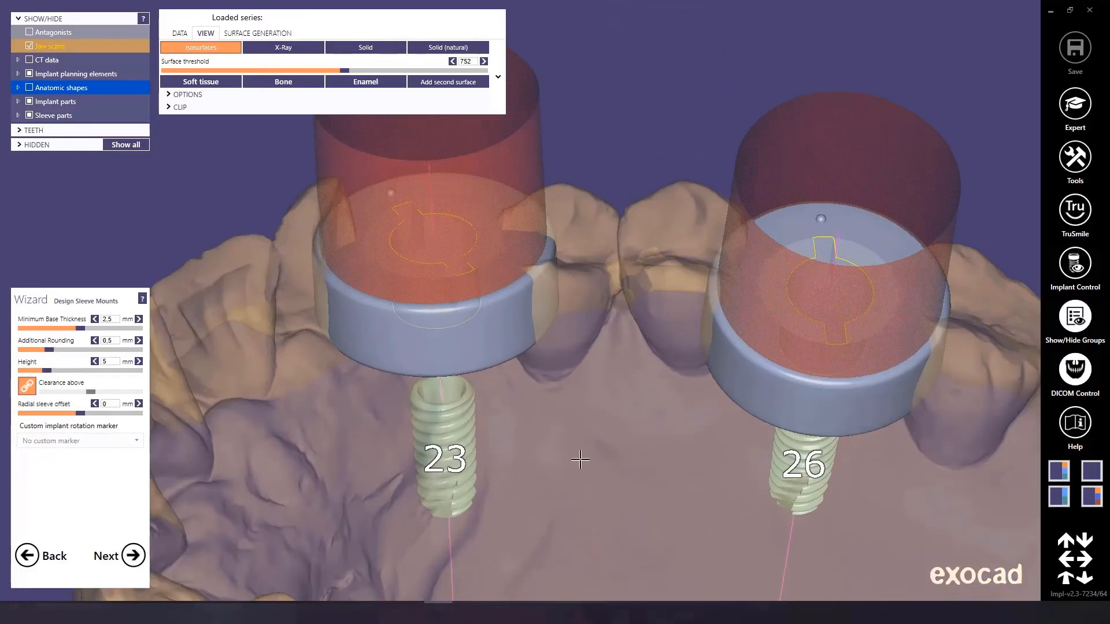
right_drag(577, 439, 577, 437)
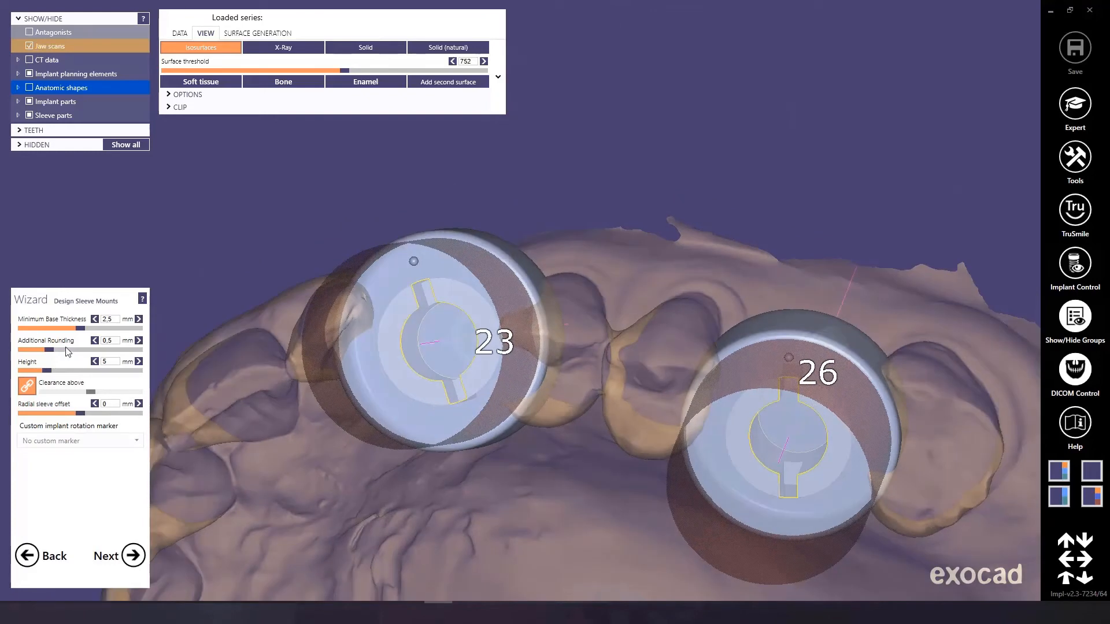
drag(69, 330, 44, 334)
right_drag(251, 377, 160, 415)
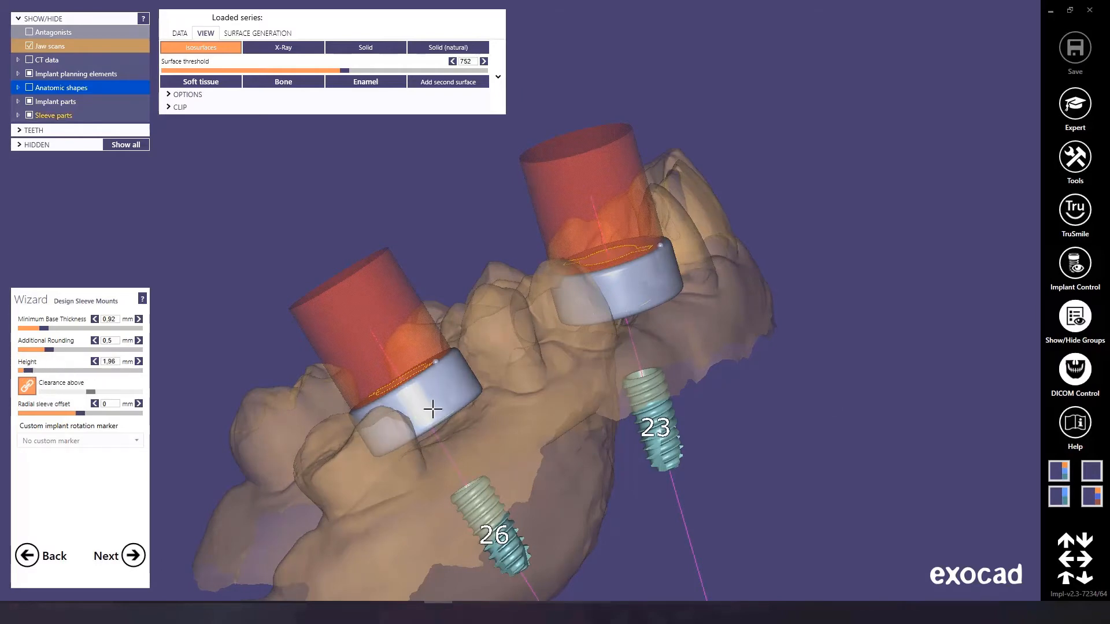
Set the sleeve mounts' additional rounding to 0.42 mm and minimum base thickness to 0.7 mm, and accept the mounts.
right_drag(431, 409, 175, 448)
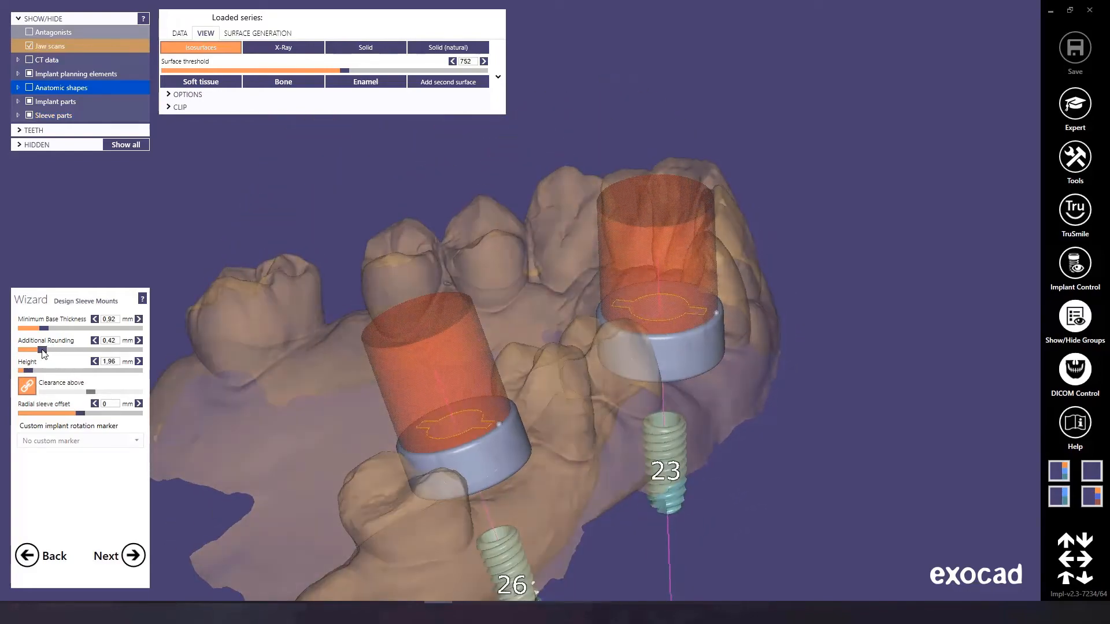
right_drag(231, 346, 290, 488)
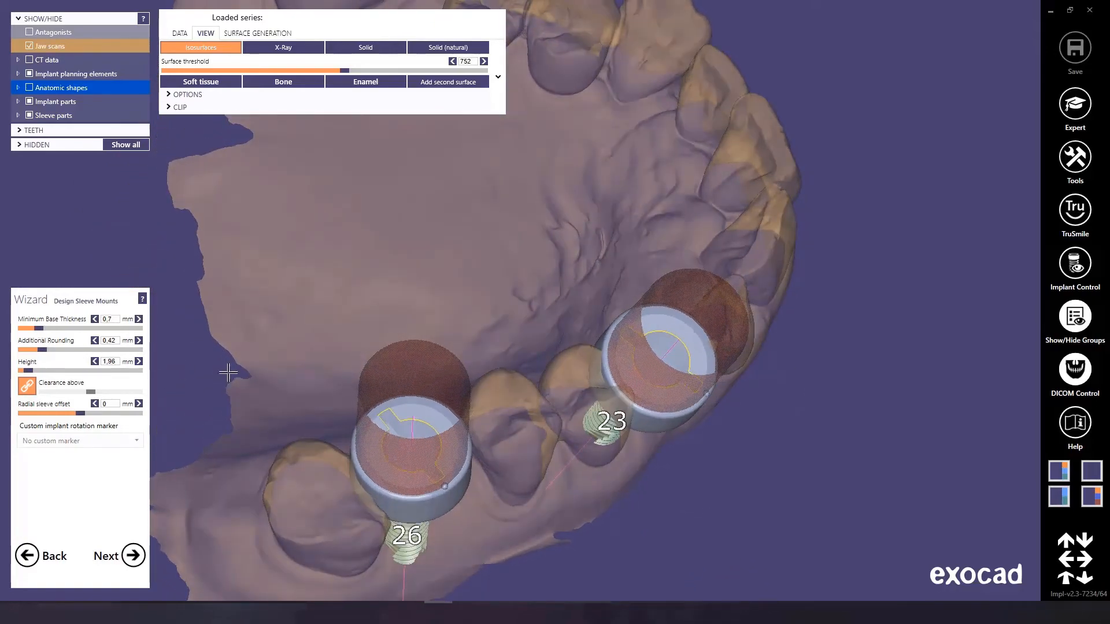
right_drag(227, 373, 249, 380)
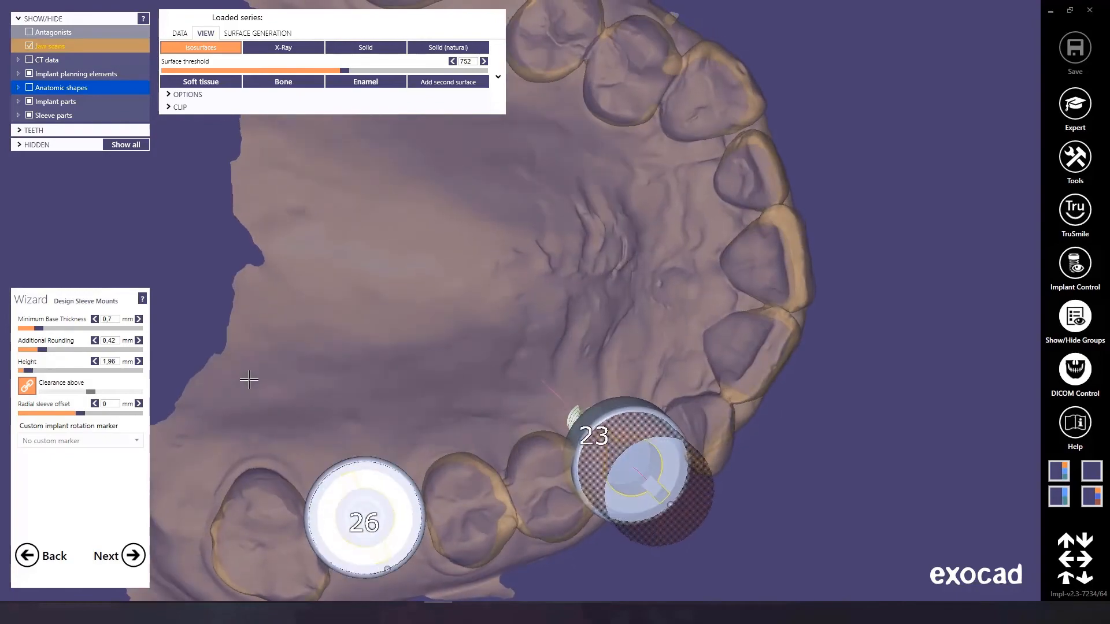
right_drag(368, 400, 391, 427)
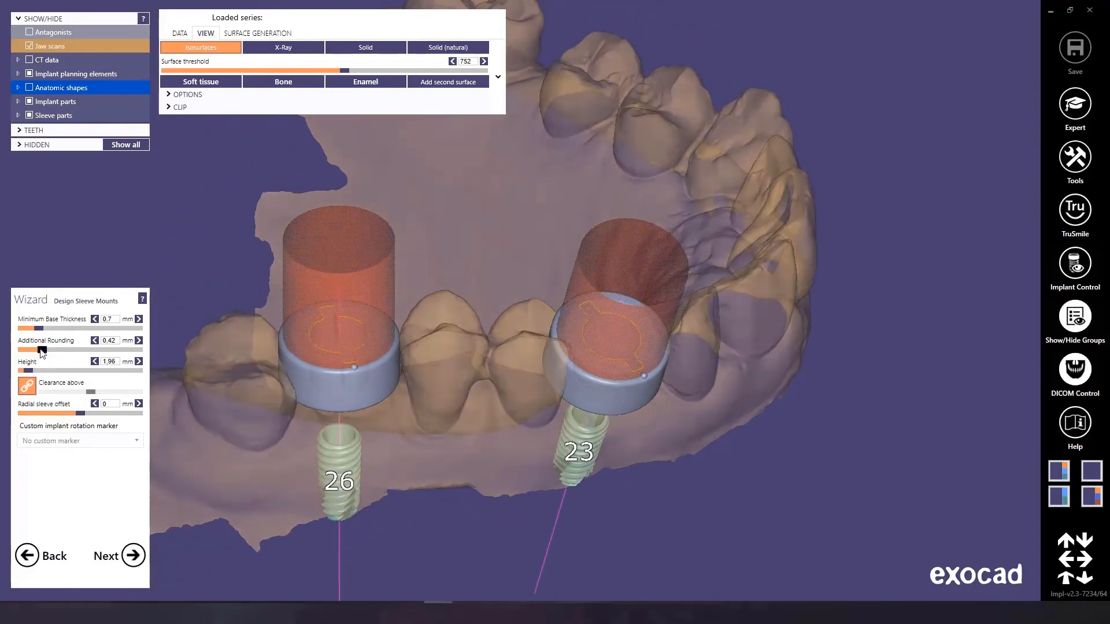
right_drag(491, 454, 176, 393)
click(133, 556)
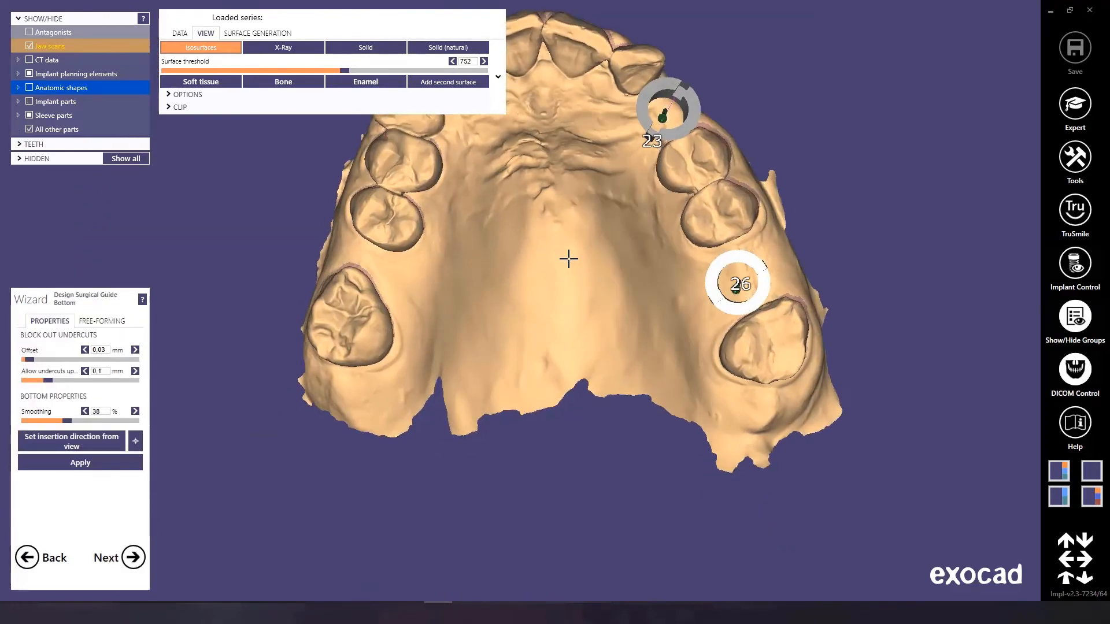
Set the guide's insertion direction from an occlusal view of the upper jaw and generate the surgical guide bottom.
right_drag(569, 259, 315, 449)
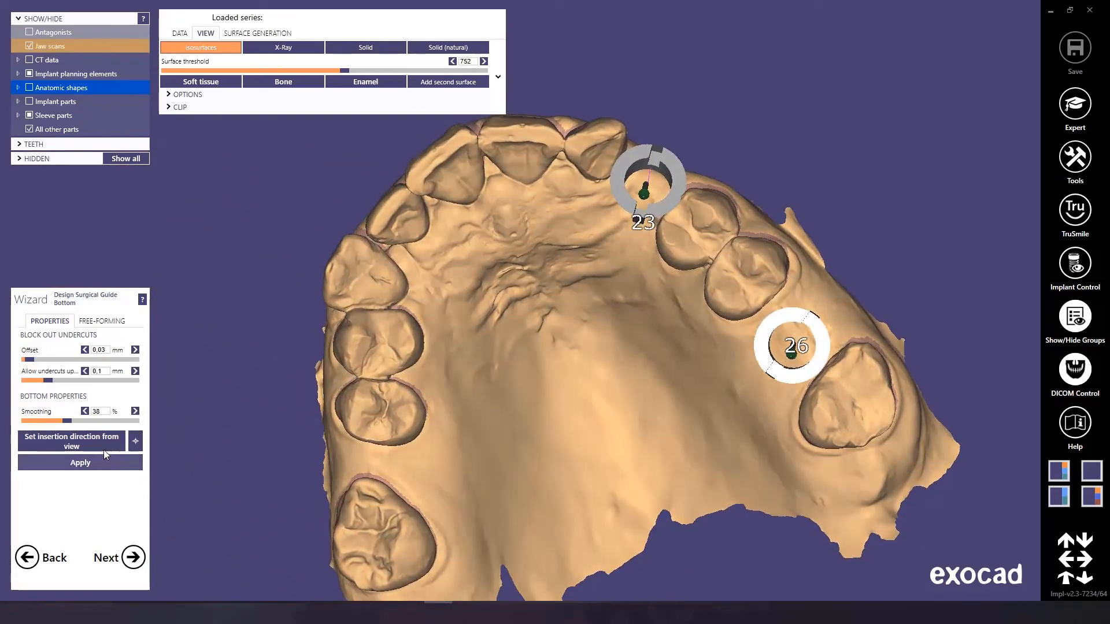
click(90, 444)
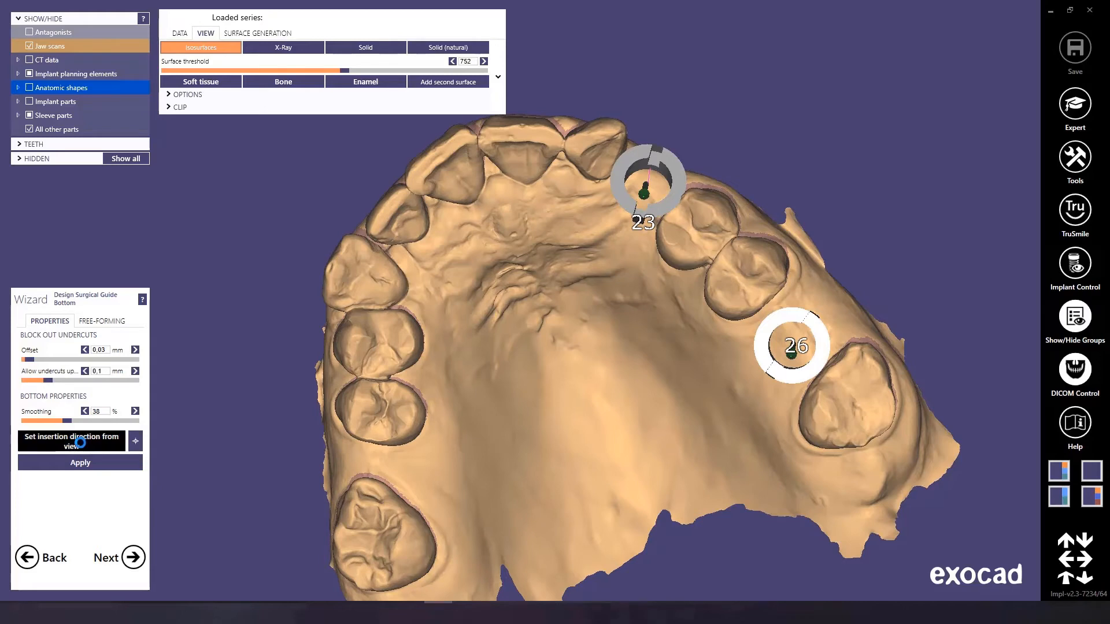
right_drag(666, 291, 579, 344)
click(125, 445)
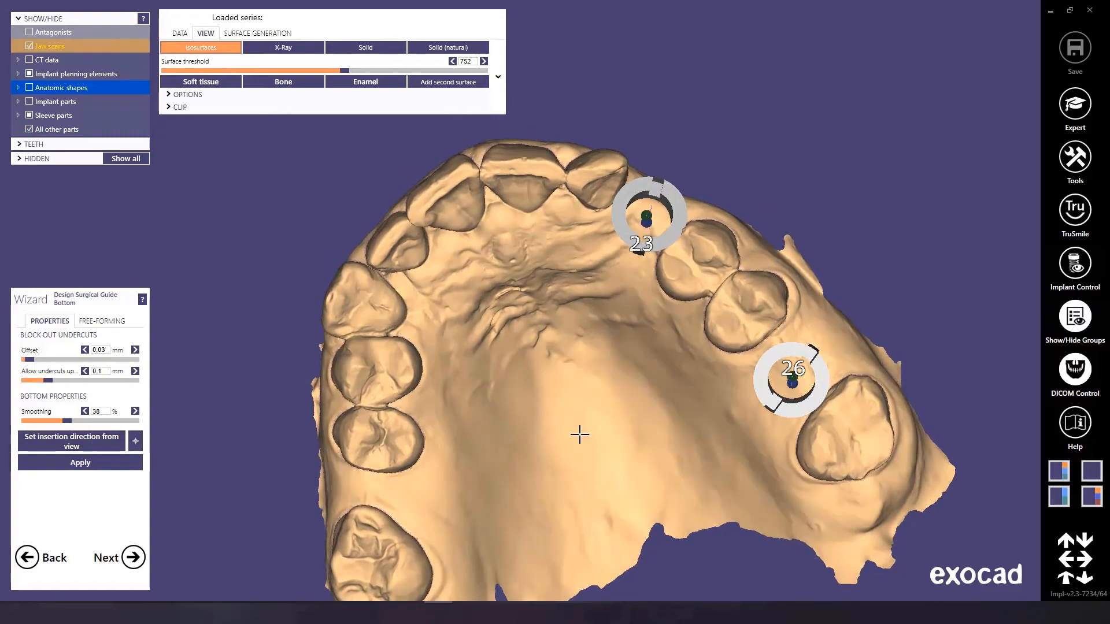
right_drag(580, 433, 175, 596)
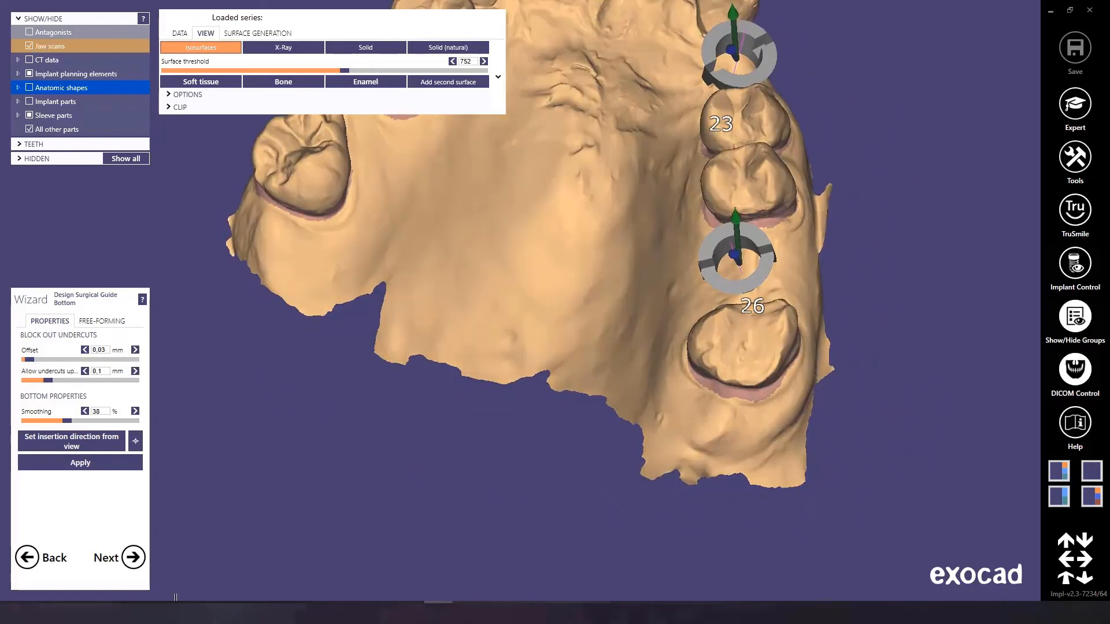
click(127, 468)
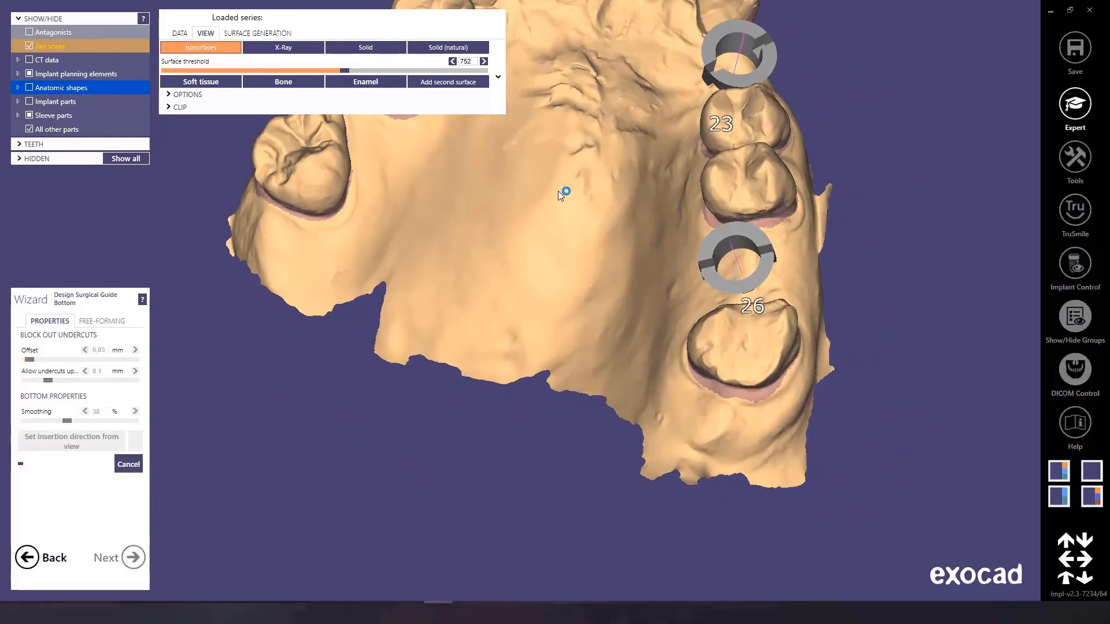
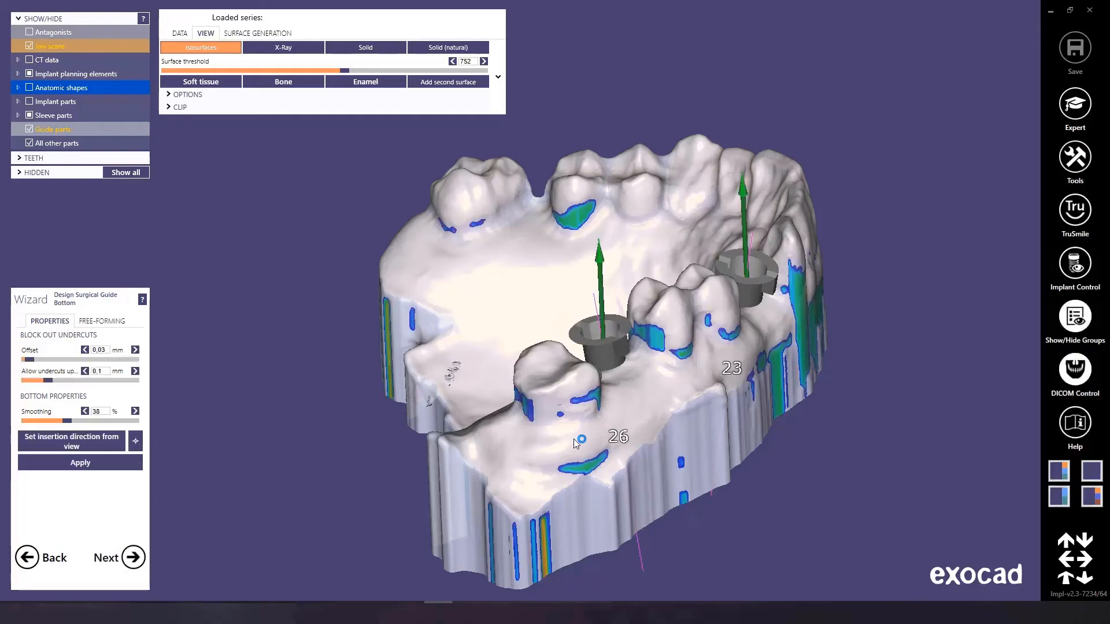
click(132, 557)
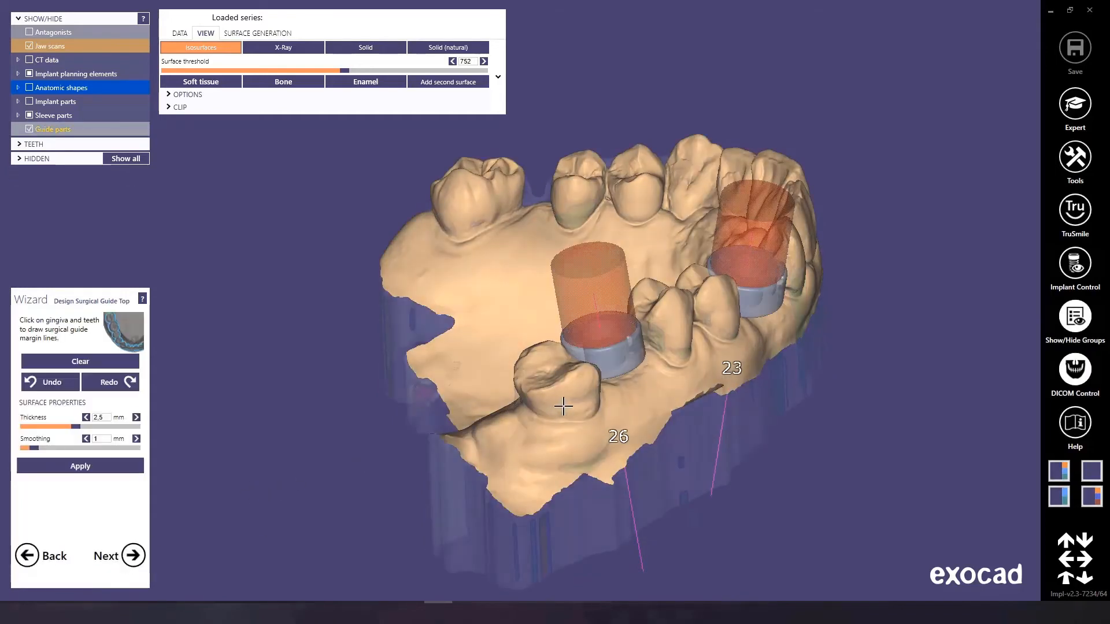
Draw the guide margin line along the buccal side from the molar behind site 26, past both sleeves, to the incisors.
scroll(655, 396, up, 3)
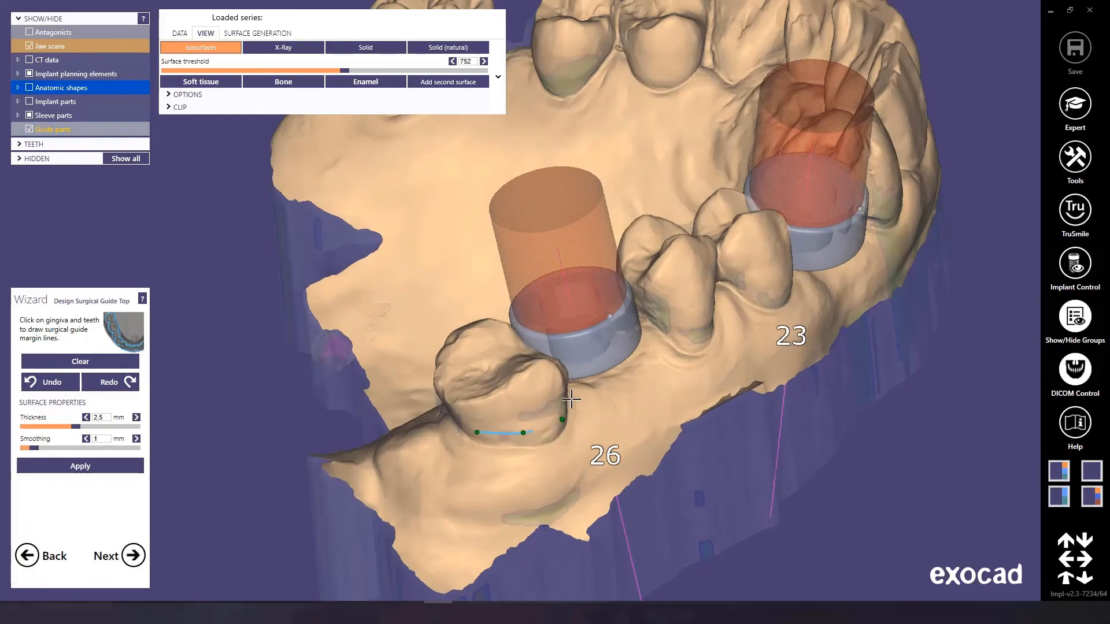
click(571, 399)
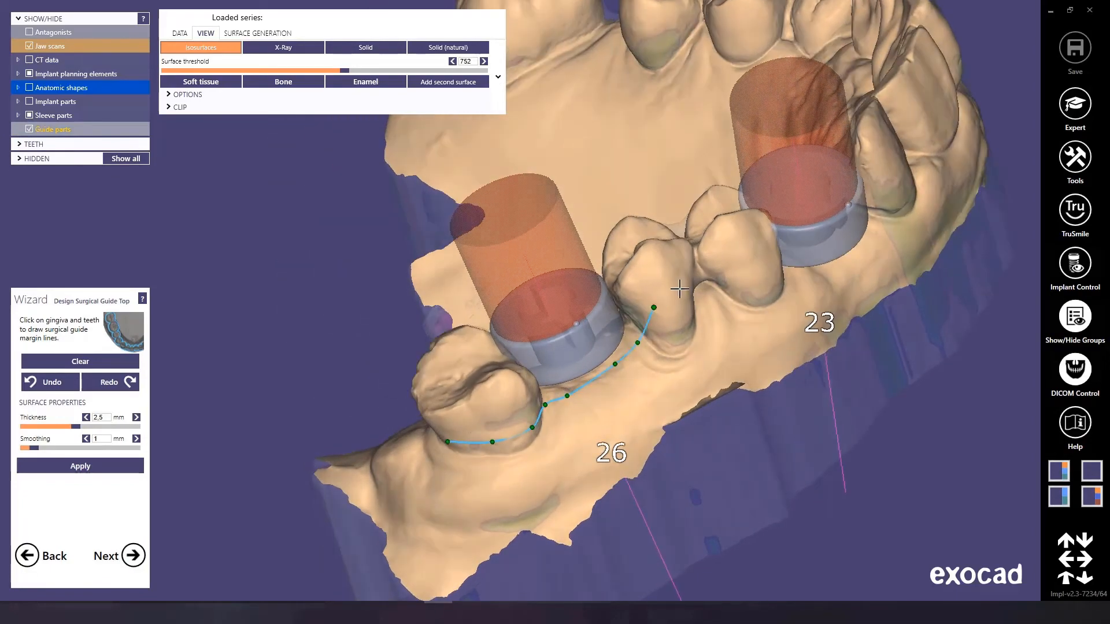
click(760, 295)
right_drag(794, 288, 686, 323)
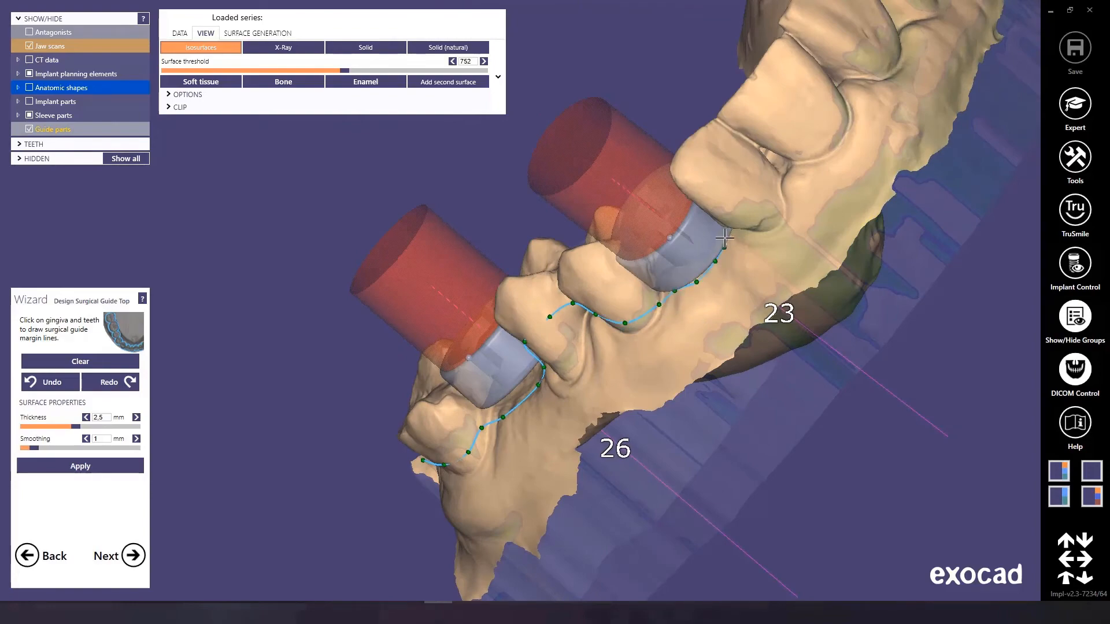
right_drag(858, 115, 550, 312)
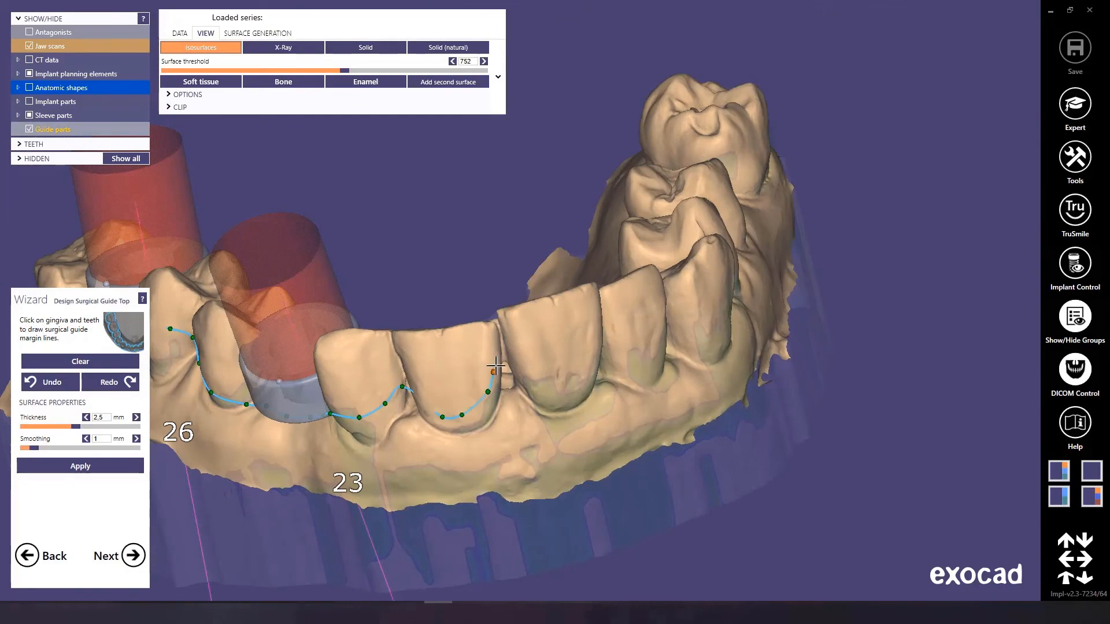
Extend the margin line along the outer side of the front teeth to the premolars on the opposite side.
right_drag(577, 380, 476, 385)
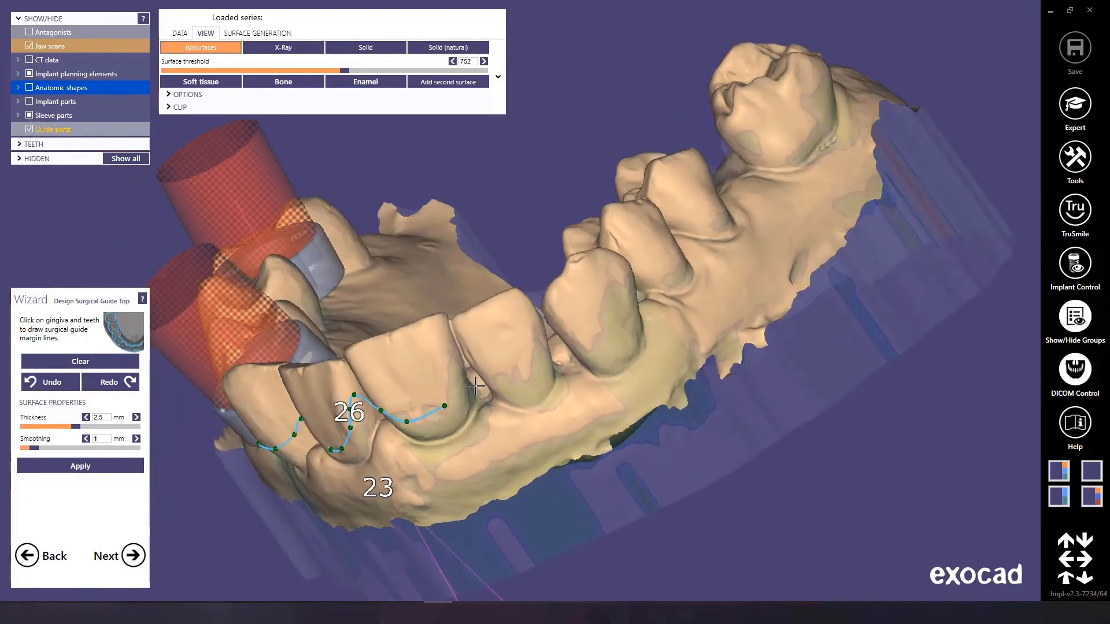
click(527, 382)
click(548, 372)
right_drag(602, 330, 504, 393)
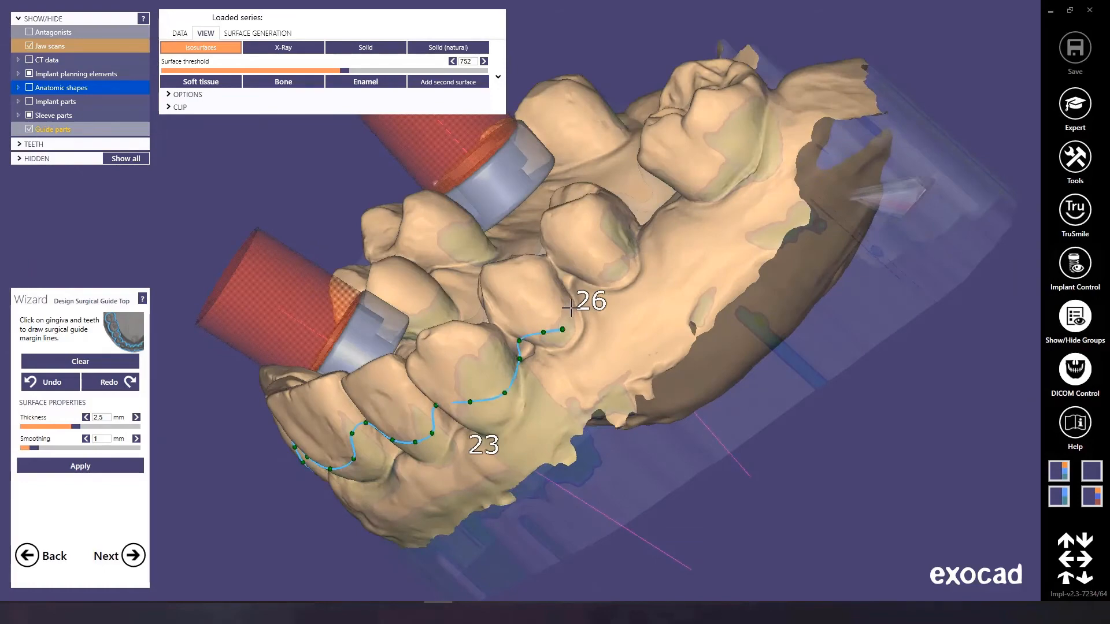
right_drag(715, 227, 701, 176)
Continue the guide margin line on the palatal side of the opposite premolars and canine up to the adjacent incisor.
mouse_move(712, 98)
middle_down()
mouse_move(468, 335)
mouse_move(419, 546)
mouse_move(479, 500)
middle_up()
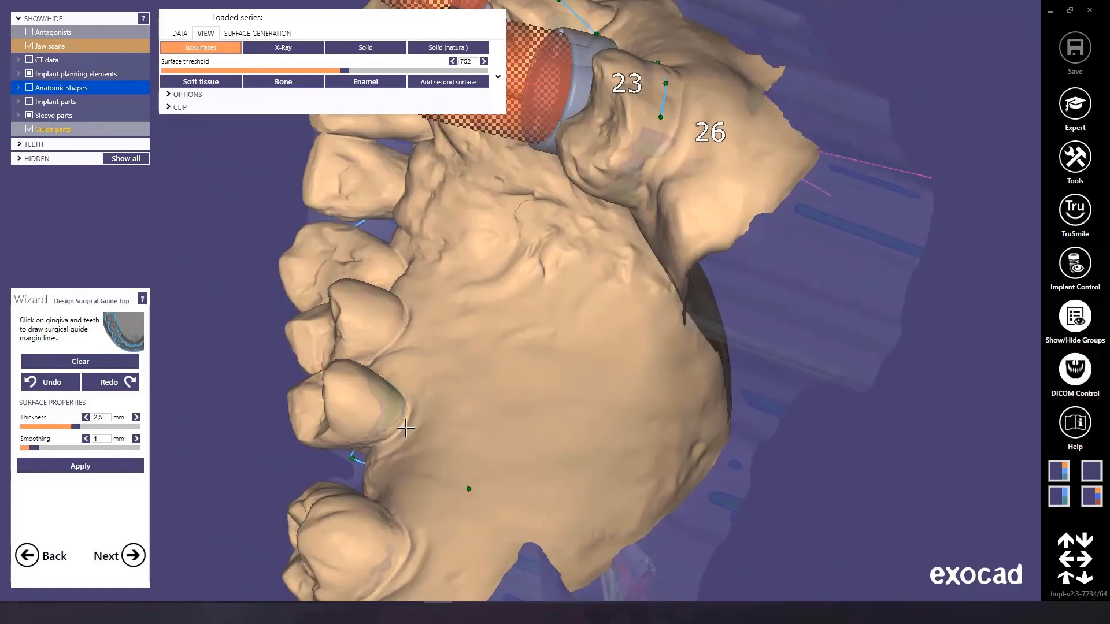
right_drag(403, 426, 723, 277)
middle_drag(722, 278, 367, 384)
right_drag(367, 384, 333, 418)
middle_drag(332, 418, 674, 181)
right_drag(389, 576, 747, 418)
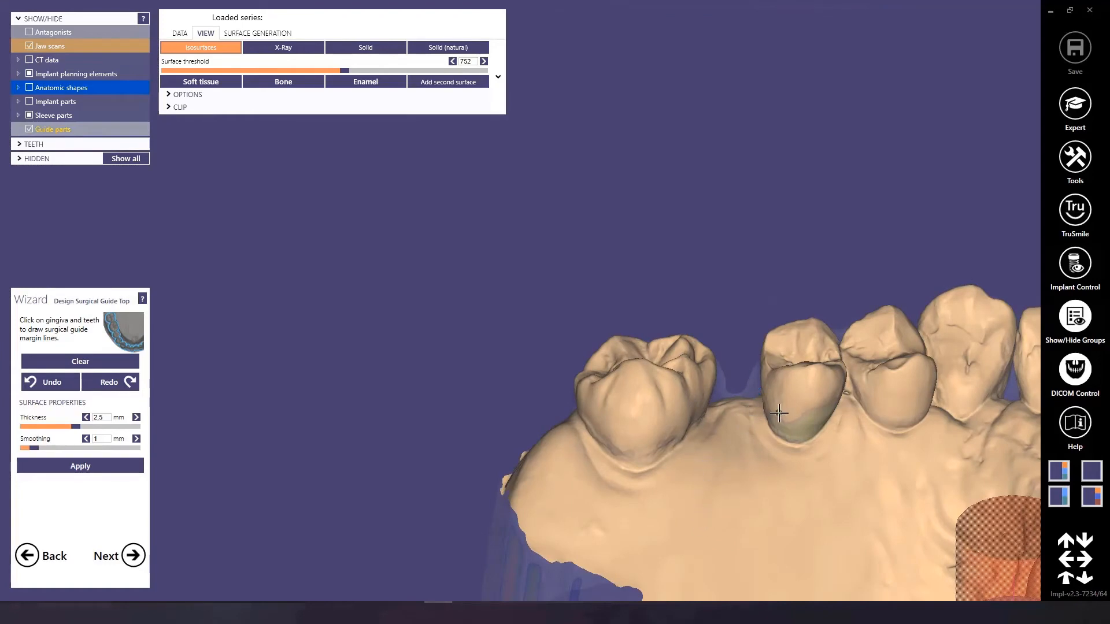
click(806, 412)
right_drag(808, 424, 764, 418)
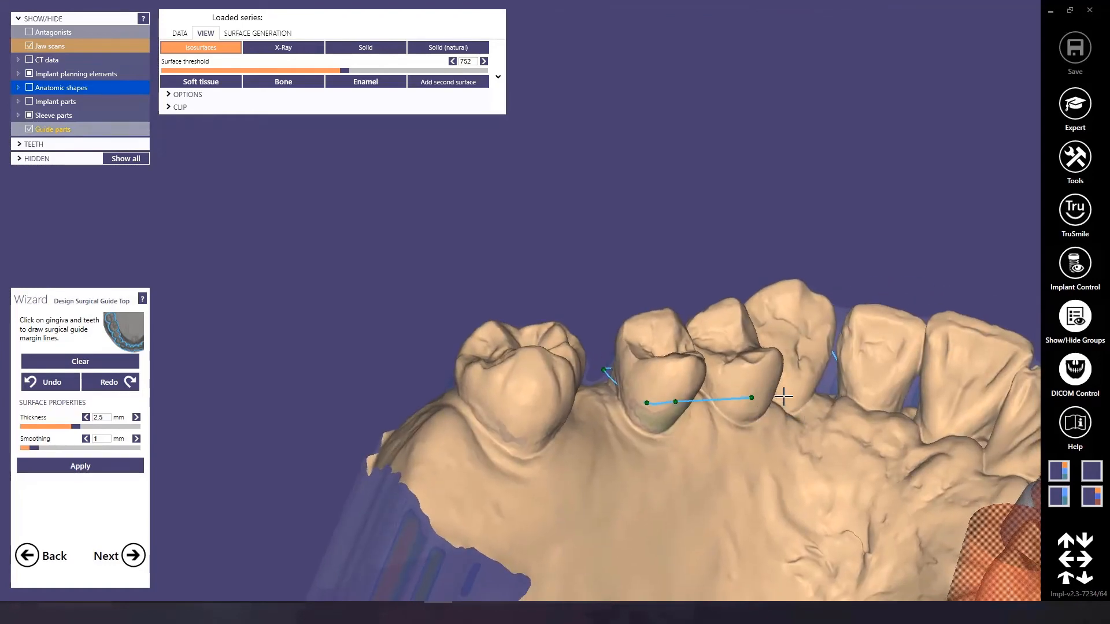
right_drag(813, 382, 704, 350)
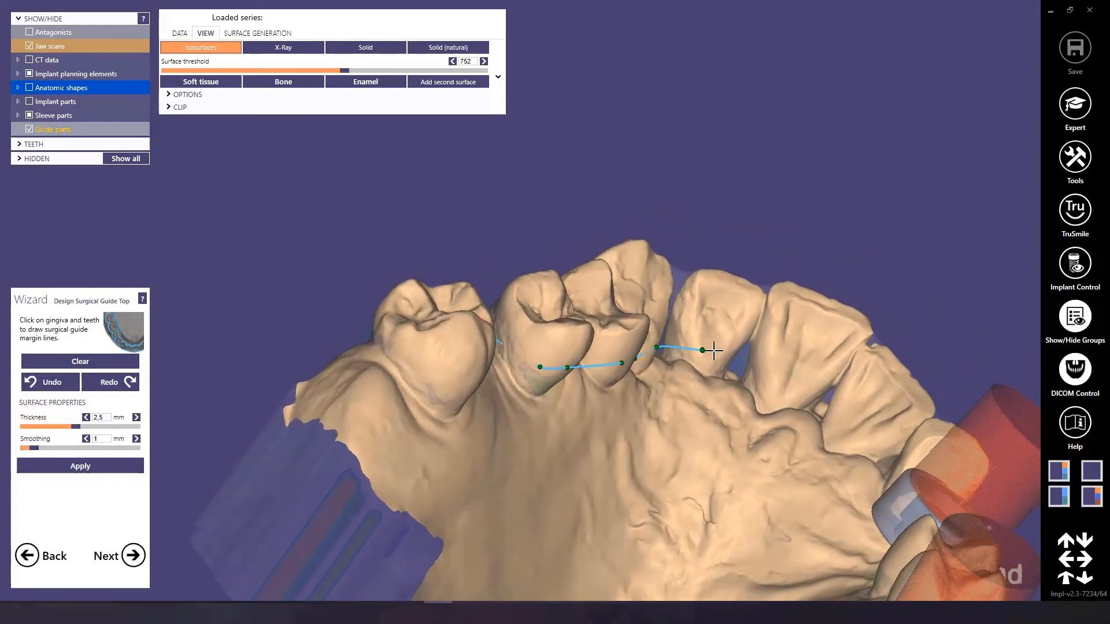
click(715, 350)
middle_drag(716, 350, 480, 265)
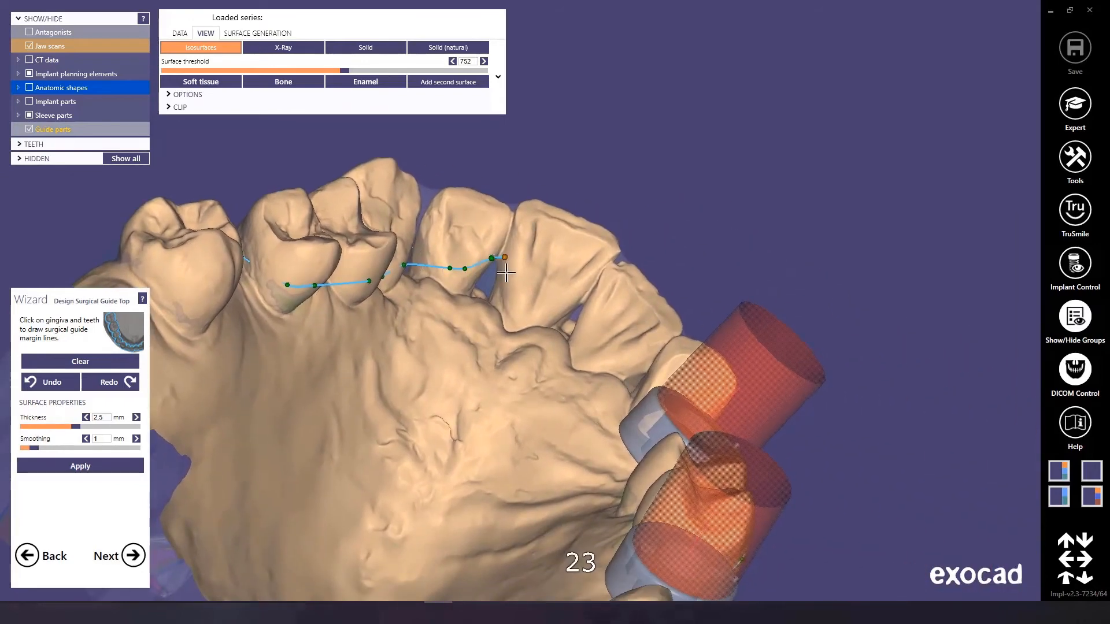
Extend the margin line along the palatal surfaces of the incisors, following the gaps between them.
click(514, 301)
click(531, 314)
click(547, 310)
middle_drag(547, 311, 484, 256)
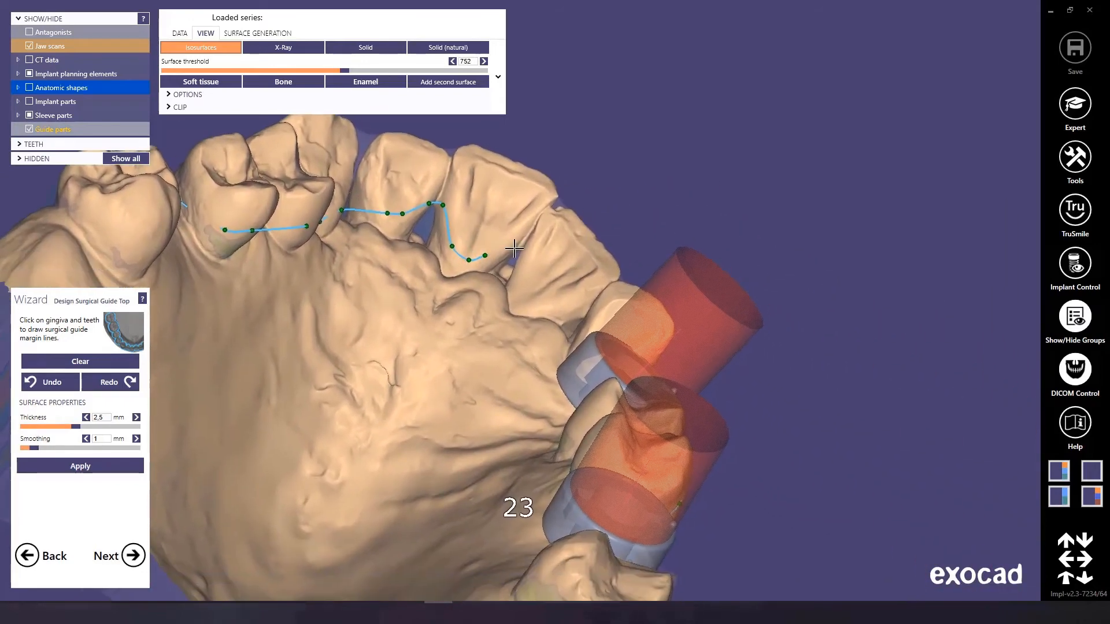
click(513, 281)
click(529, 301)
Continue the palatal margin line past the sleeves at sites 23 and 26 to the inner side of the last molar.
right_drag(767, 403, 787, 406)
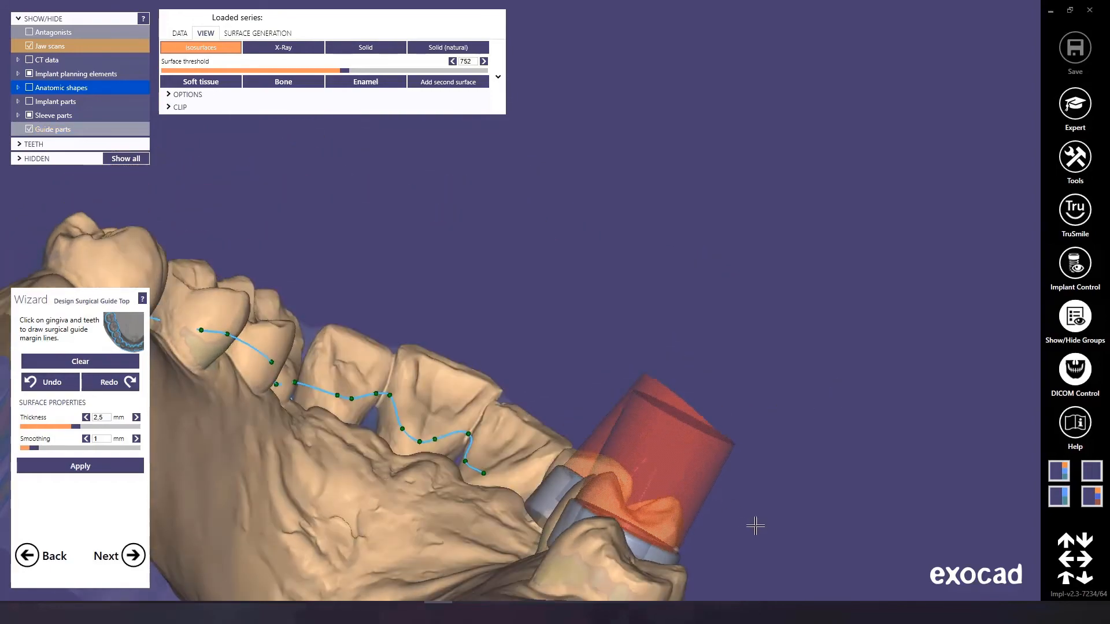
right_drag(755, 526, 756, 527)
middle_drag(755, 528, 686, 396)
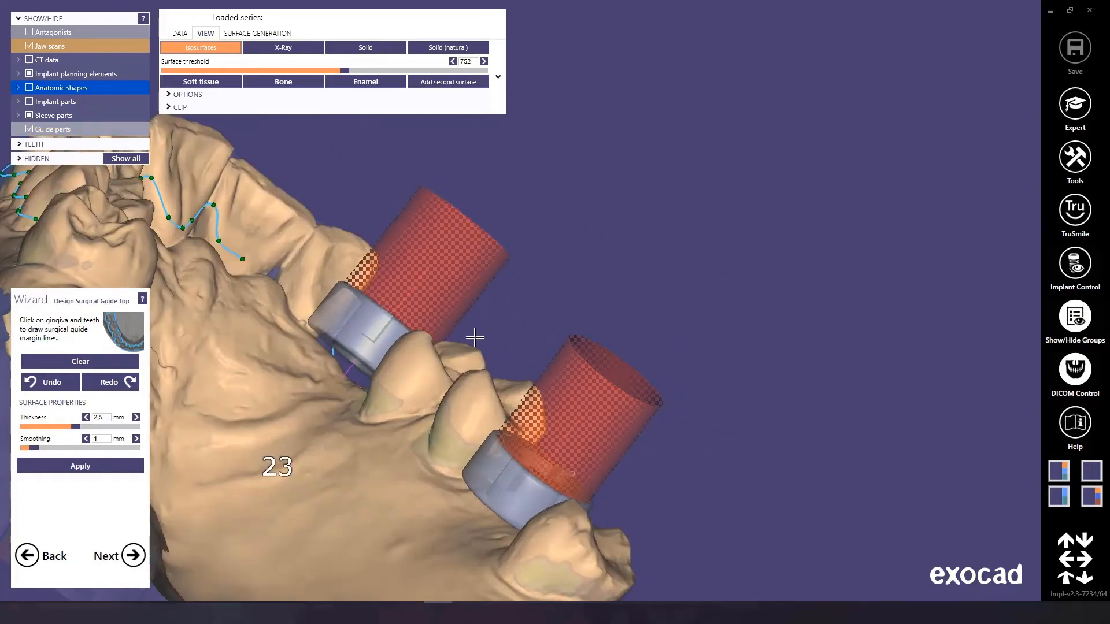
click(297, 318)
right_drag(297, 318, 294, 321)
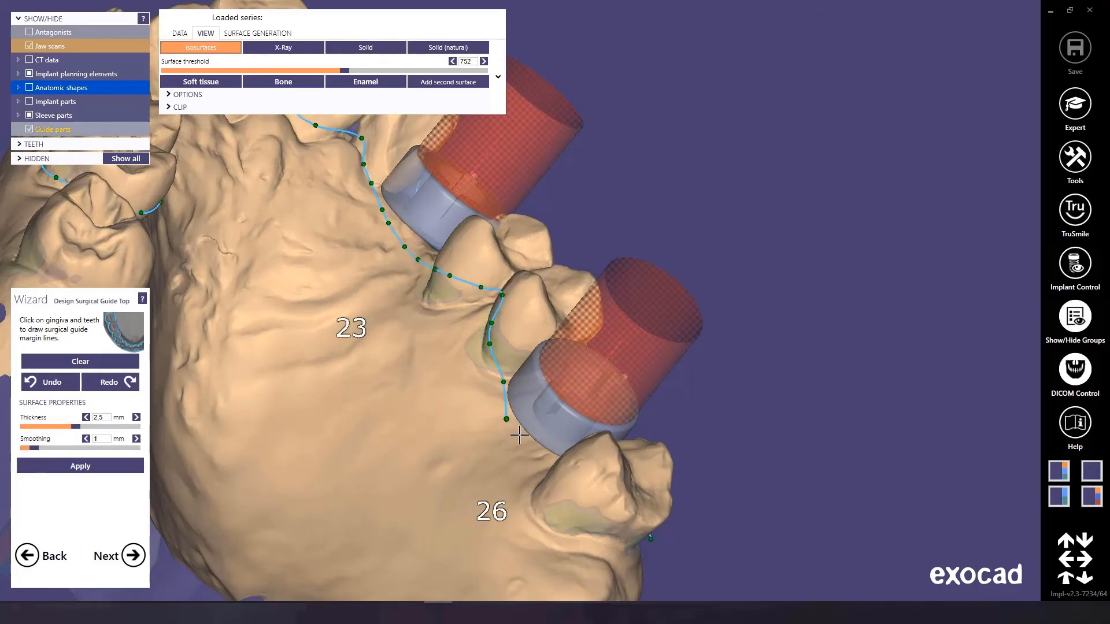
right_drag(610, 523, 656, 546)
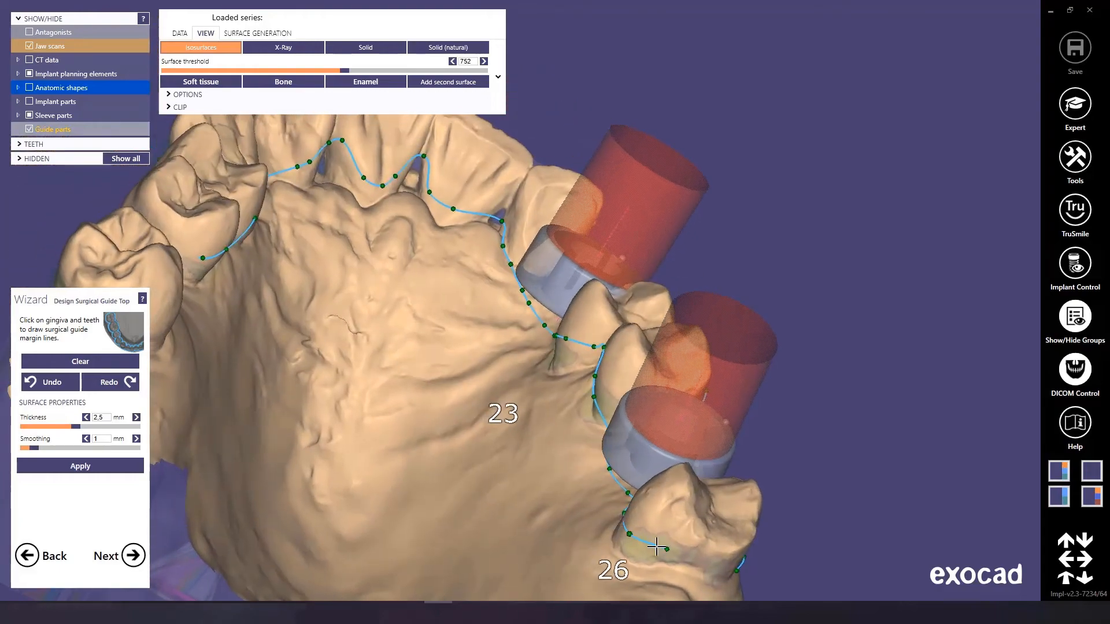
Generate the surgical guide top with a thickness of 2 mm and smoothing of 3 mm, and accept it.
click(133, 556)
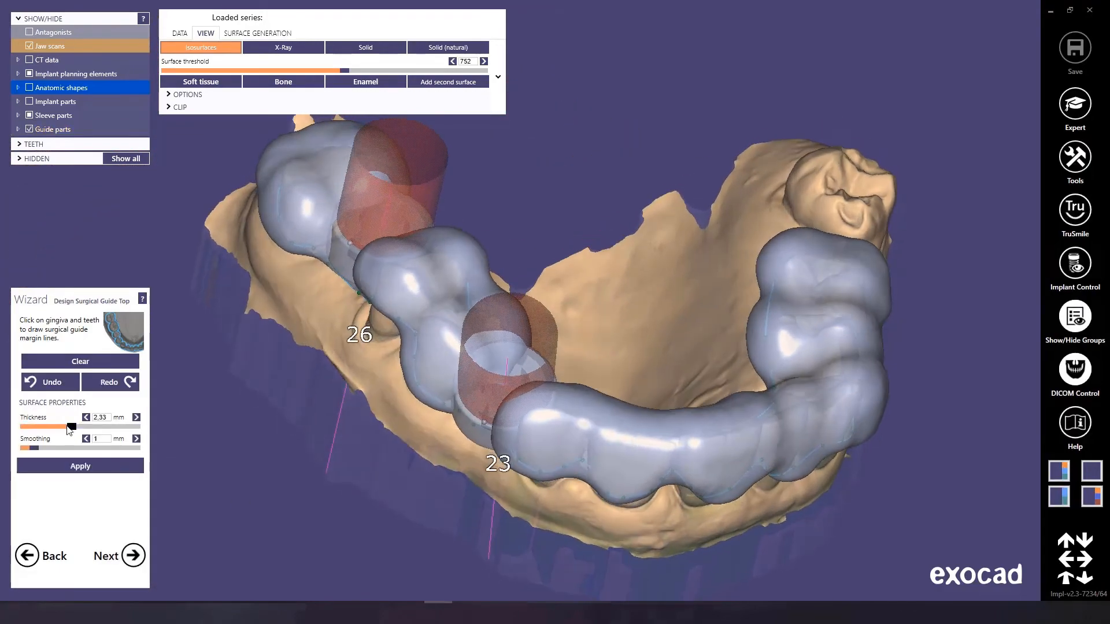
click(77, 447)
click(98, 465)
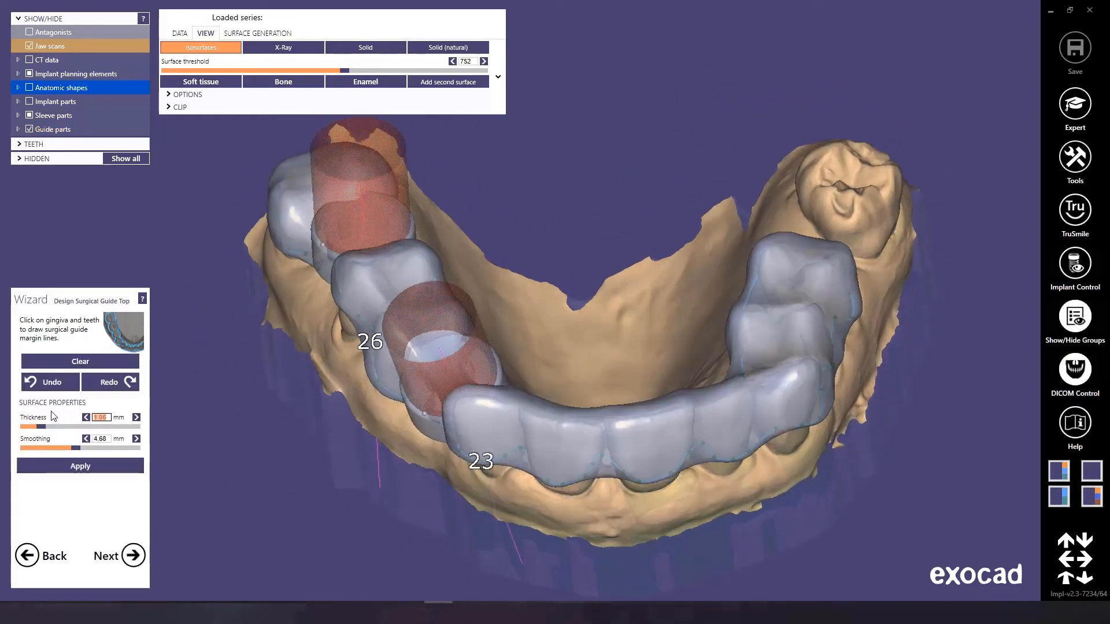
click(97, 438)
click(85, 463)
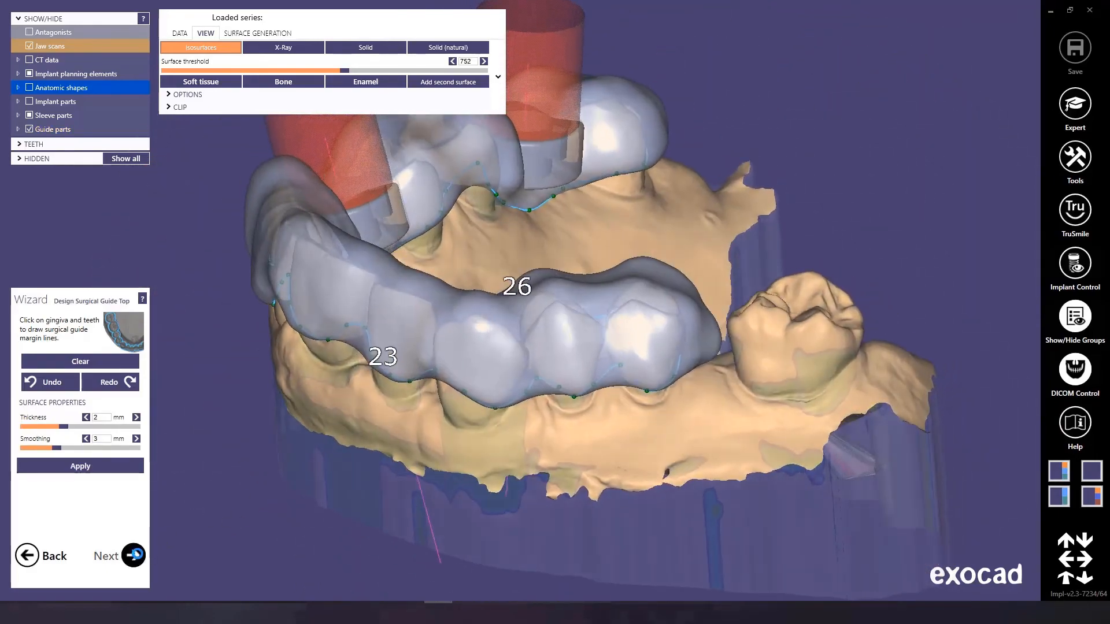
click(133, 556)
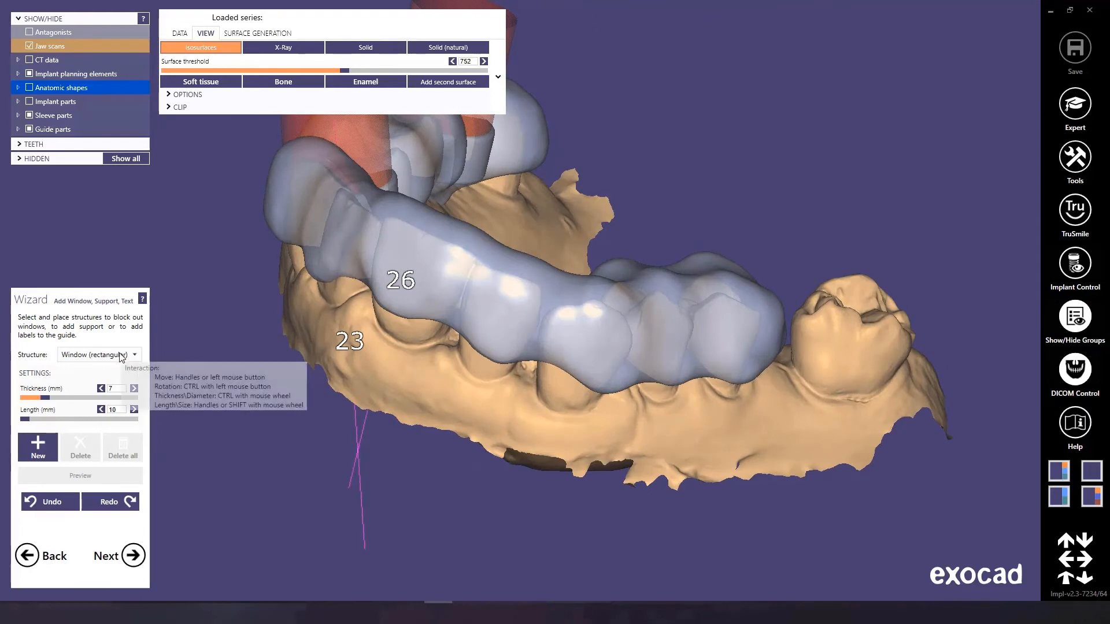
Place a rectangular window 7 mm thick and about 11.5 mm long on the guide over the front teeth.
click(614, 293)
drag(619, 293, 494, 235)
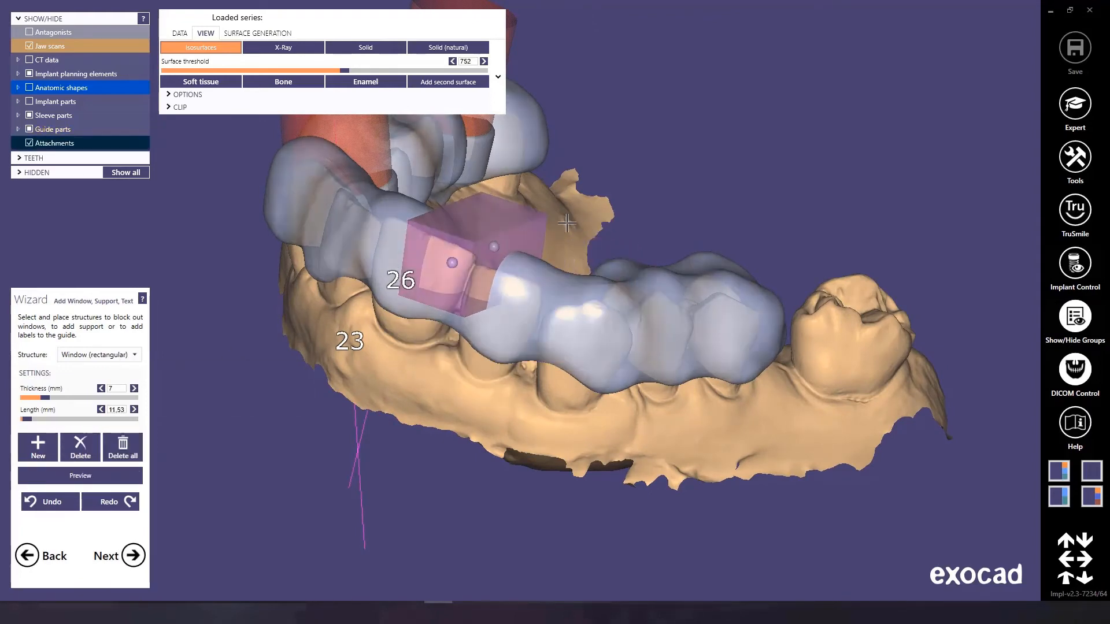
right_drag(578, 228, 573, 237)
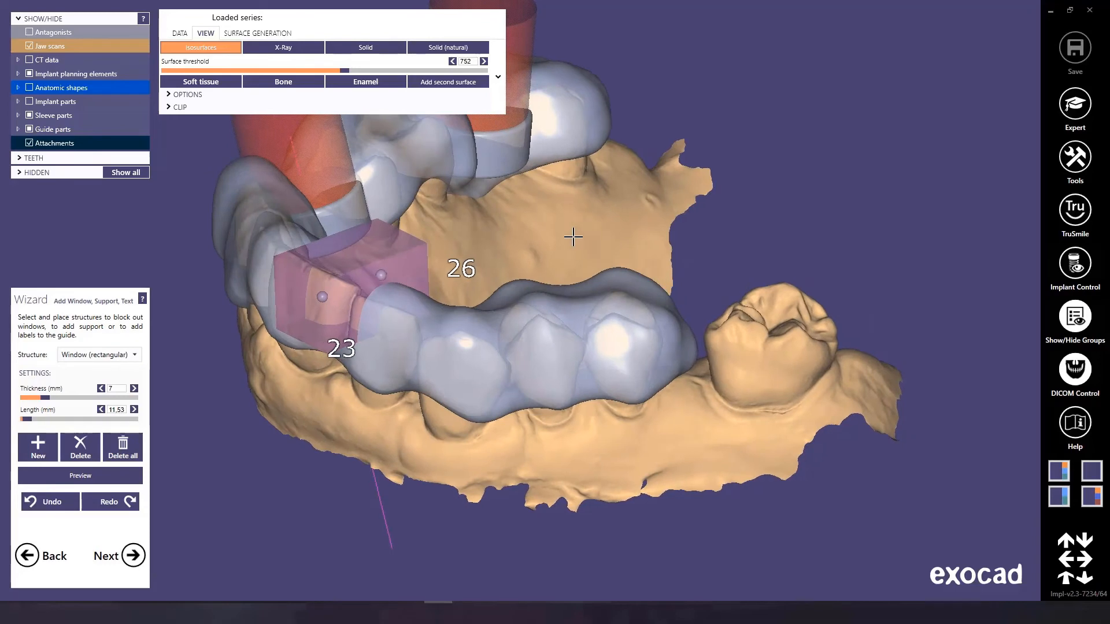
Add a round window about 14.85 mm long over the opposite premolar and set its diameter to 5.21 mm.
click(114, 359)
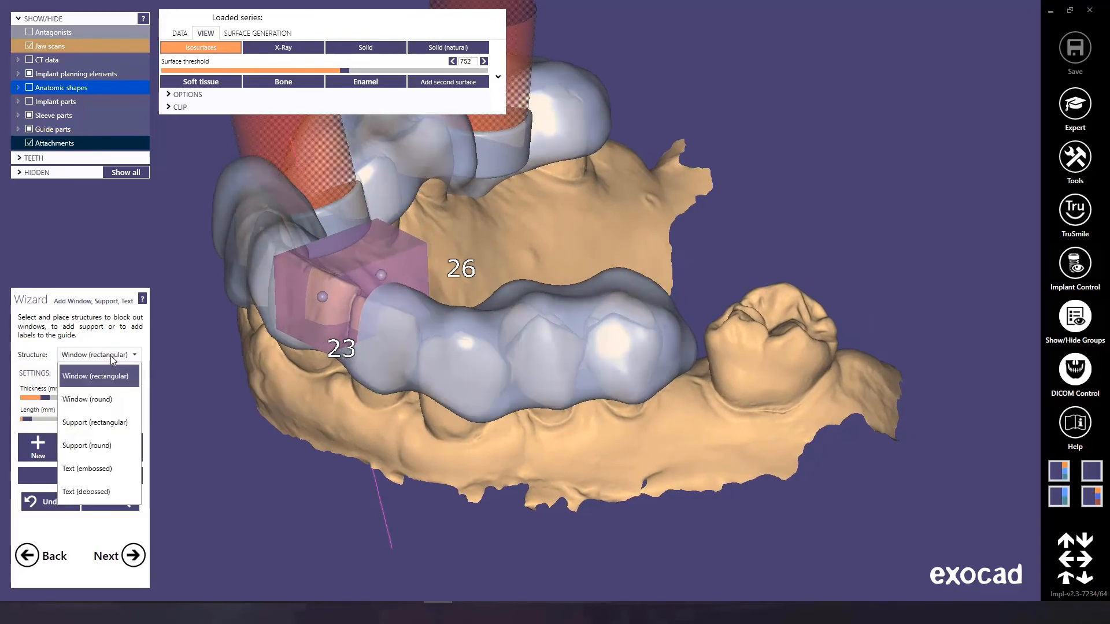
click(100, 404)
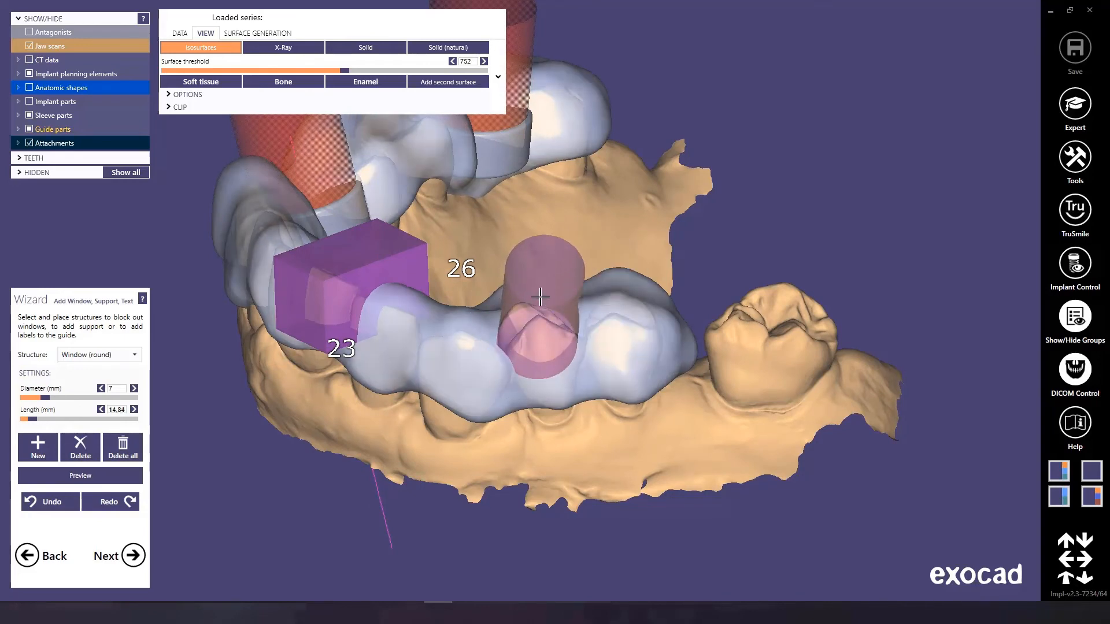
click(541, 295)
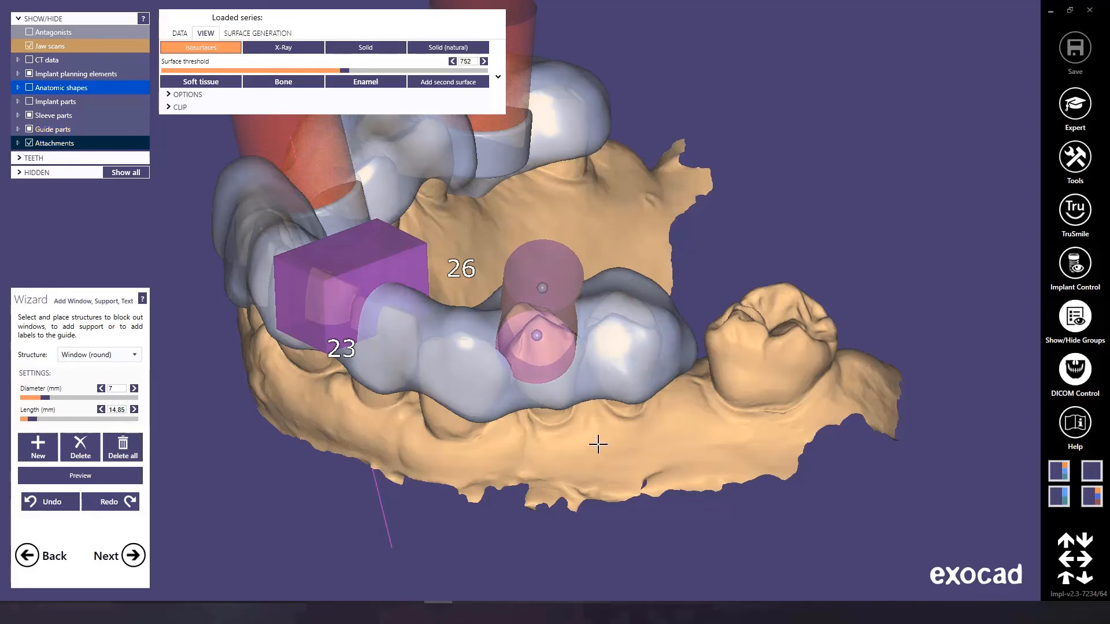
right_drag(595, 446, 162, 411)
drag(48, 399, 36, 399)
right_drag(531, 474, 498, 405)
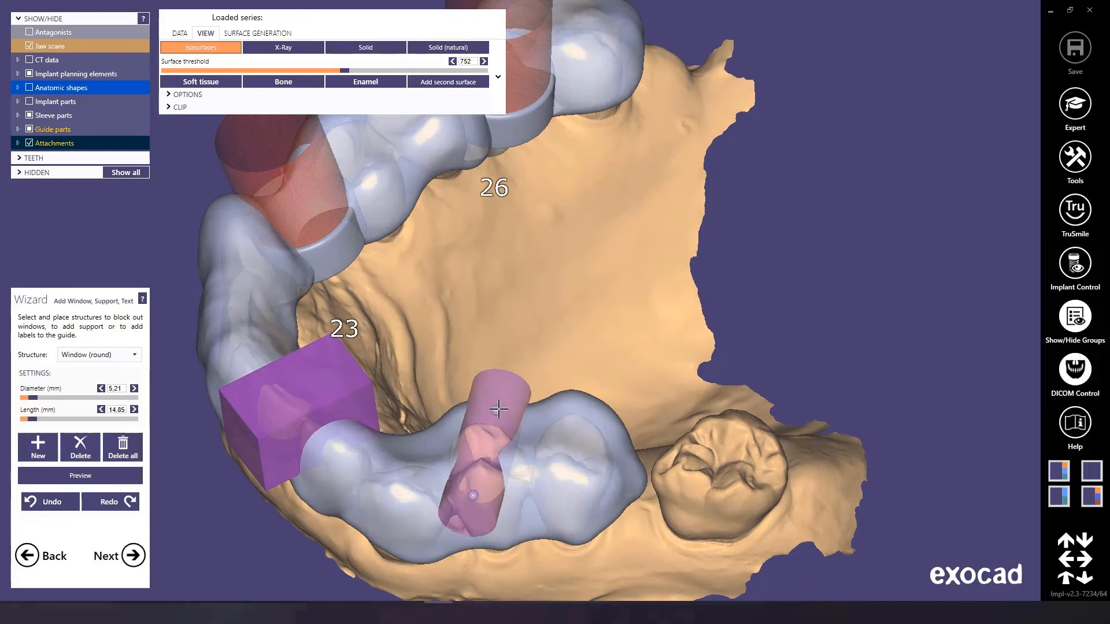
drag(474, 496, 495, 494)
right_drag(653, 335, 366, 324)
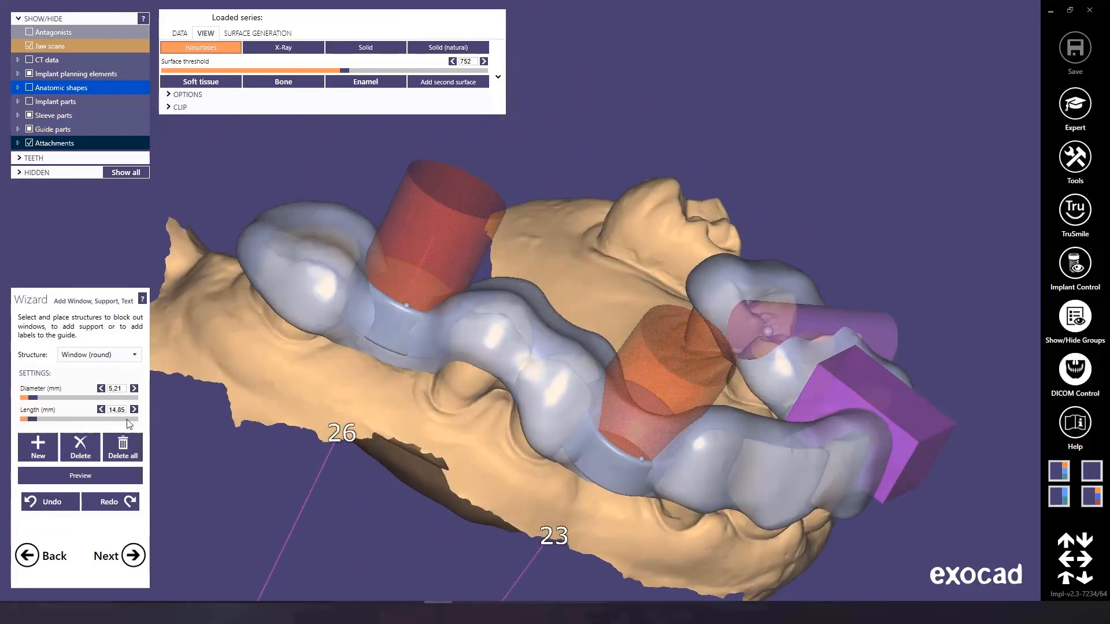
Add a rectangular window over the premolars between sites 23 and 26, 4.87 mm thick and about 16.1 mm long.
click(98, 354)
click(87, 382)
click(541, 348)
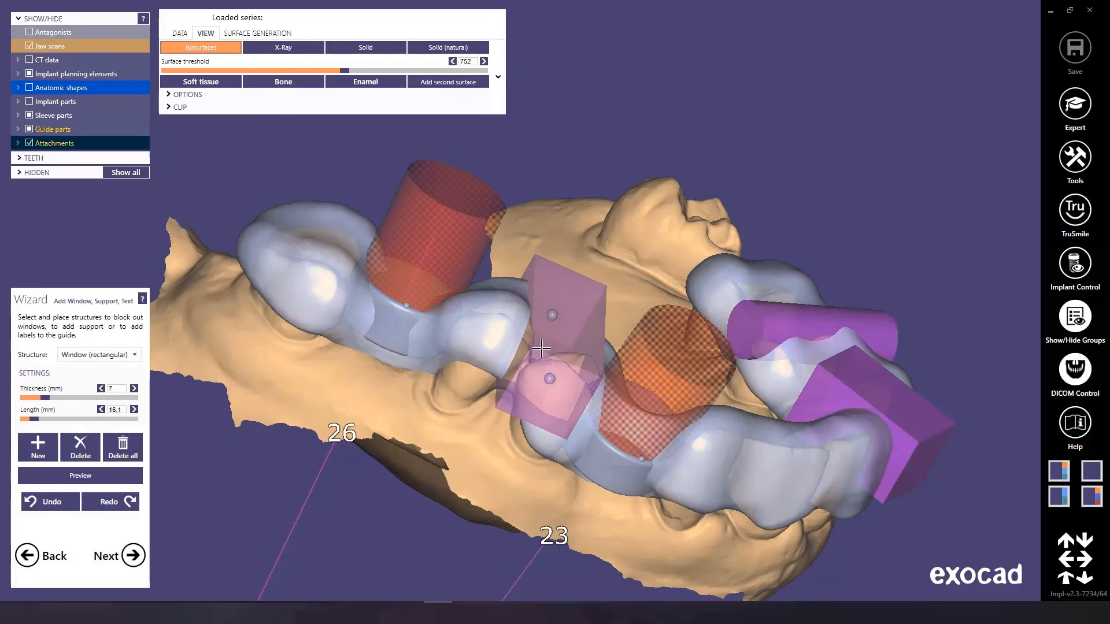
drag(45, 398, 30, 398)
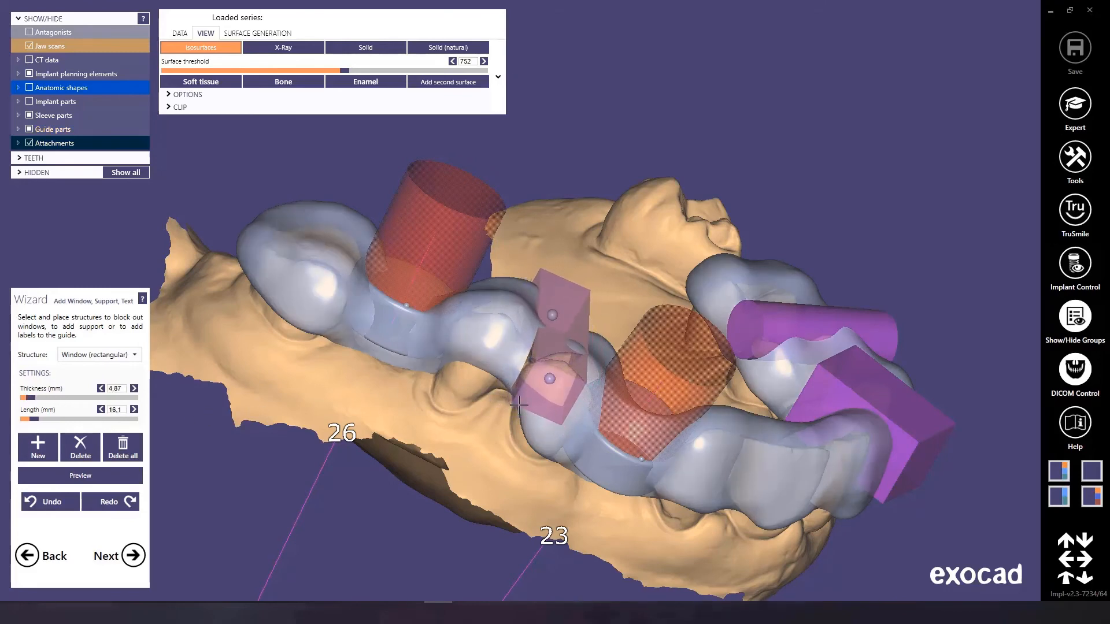
drag(518, 407, 513, 283)
scroll(508, 401, up, 5)
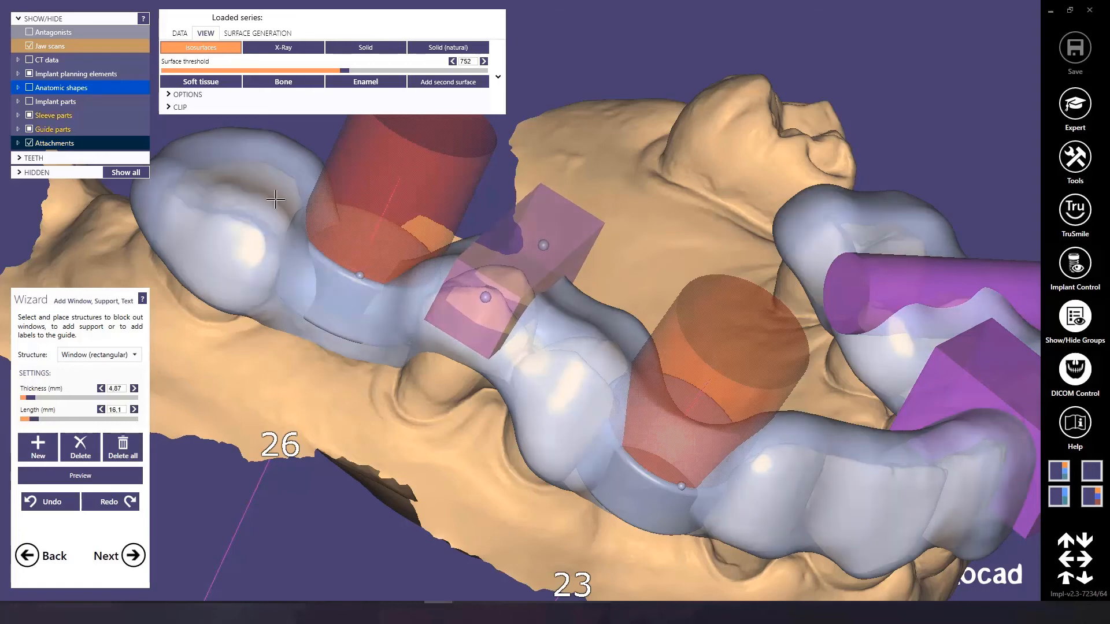
Add a round window over the molar behind site 26, about 19.58 mm long with a diameter of 6.23 mm.
click(39, 448)
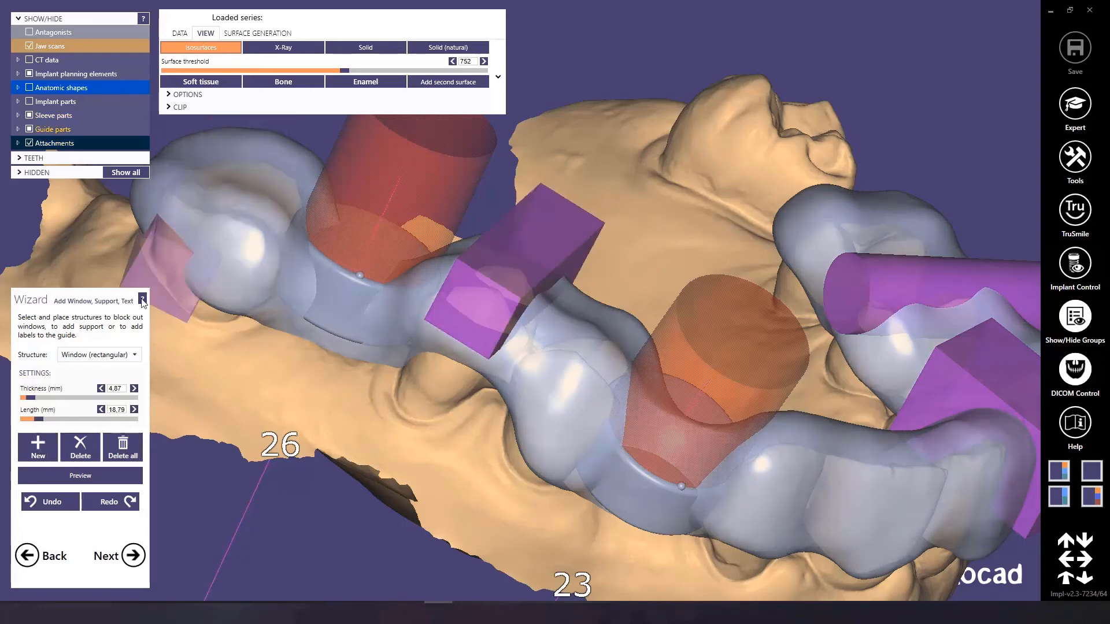
click(132, 355)
click(102, 405)
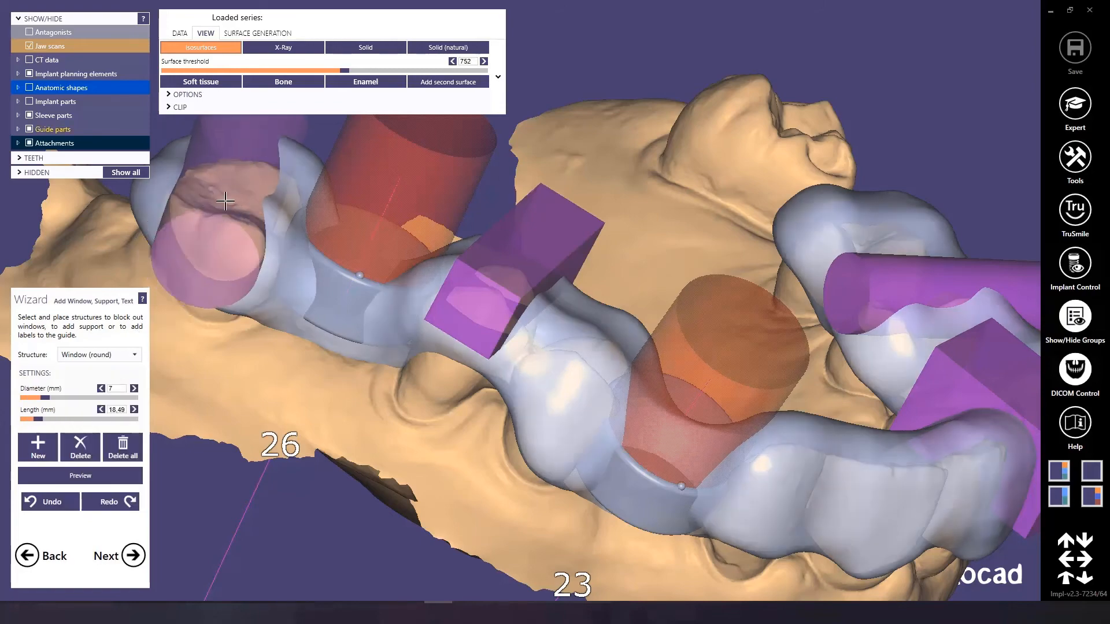
drag(47, 397, 33, 398)
mouse_move(262, 333)
right_down()
mouse_move(263, 342)
mouse_move(258, 327)
mouse_move(270, 321)
right_up()
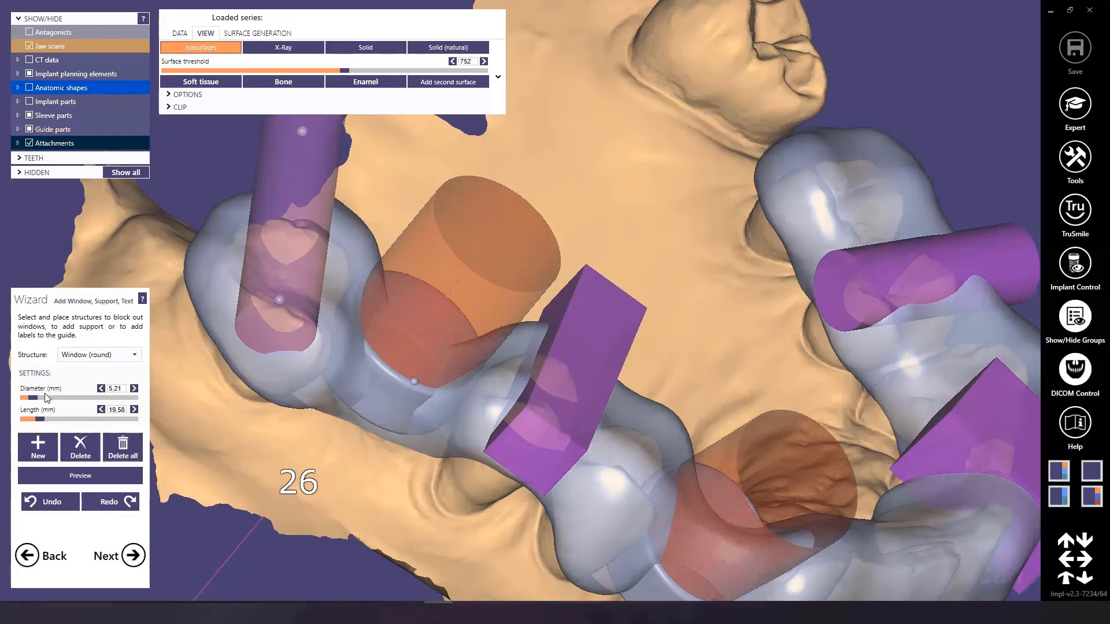
drag(33, 399, 39, 399)
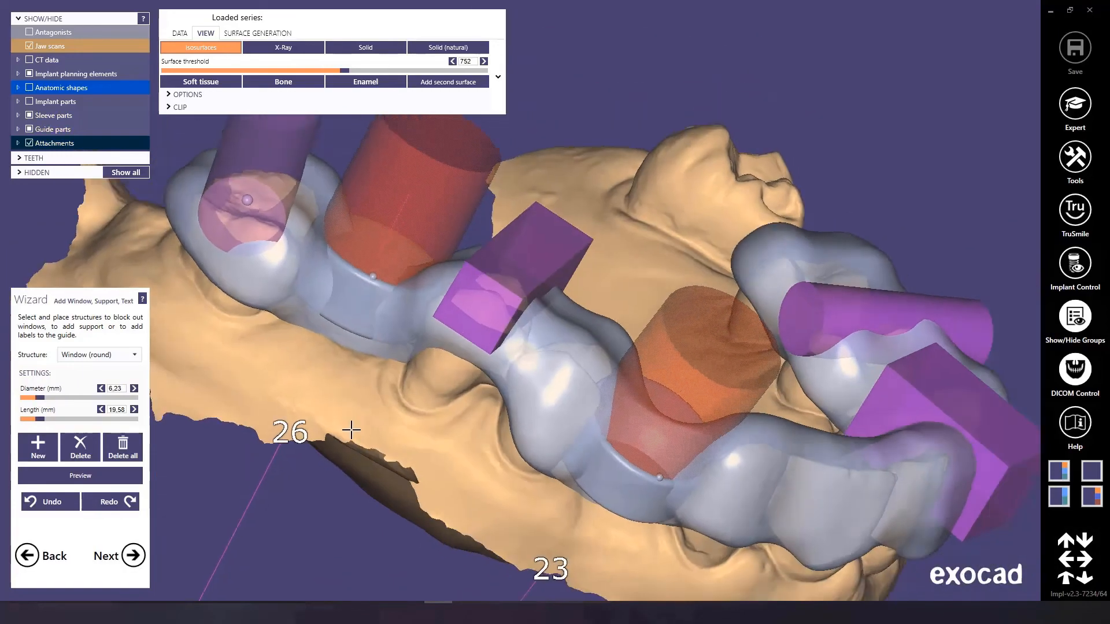
right_drag(350, 430, 500, 508)
Accept the window structures and merge and save the surgical guide.
click(144, 558)
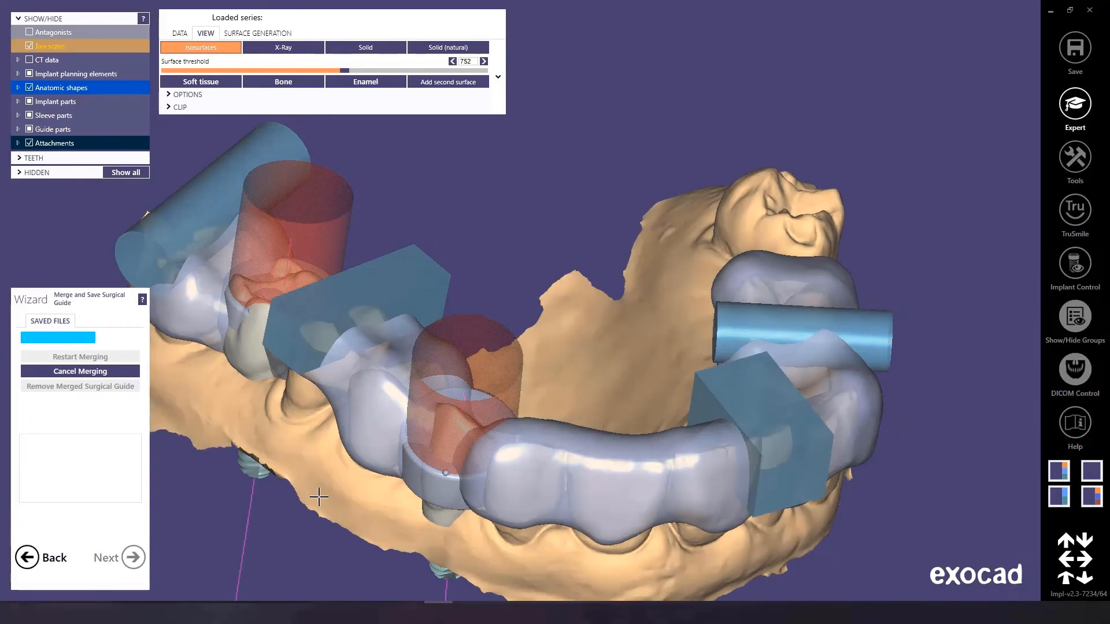
scroll(319, 497, down, 3)
right_drag(347, 540, 433, 445)
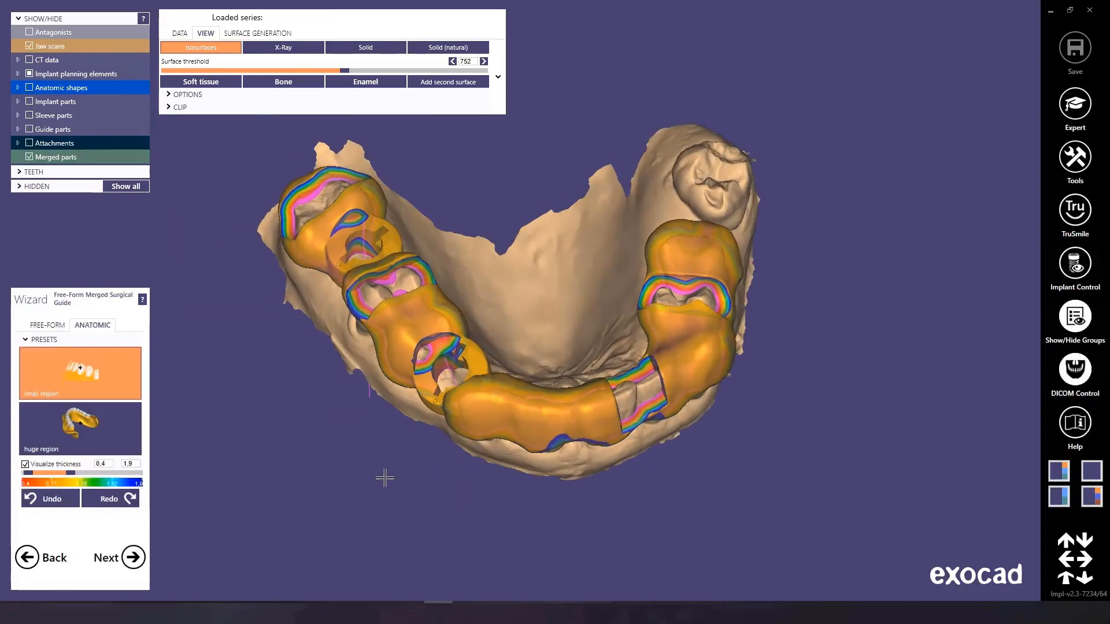
Enlarge the free-form Add/Remove brush and thicken the merged guide's thin palatal edge beside the opposite premolar window.
right_drag(619, 521, 641, 521)
scroll(640, 520, up, 4)
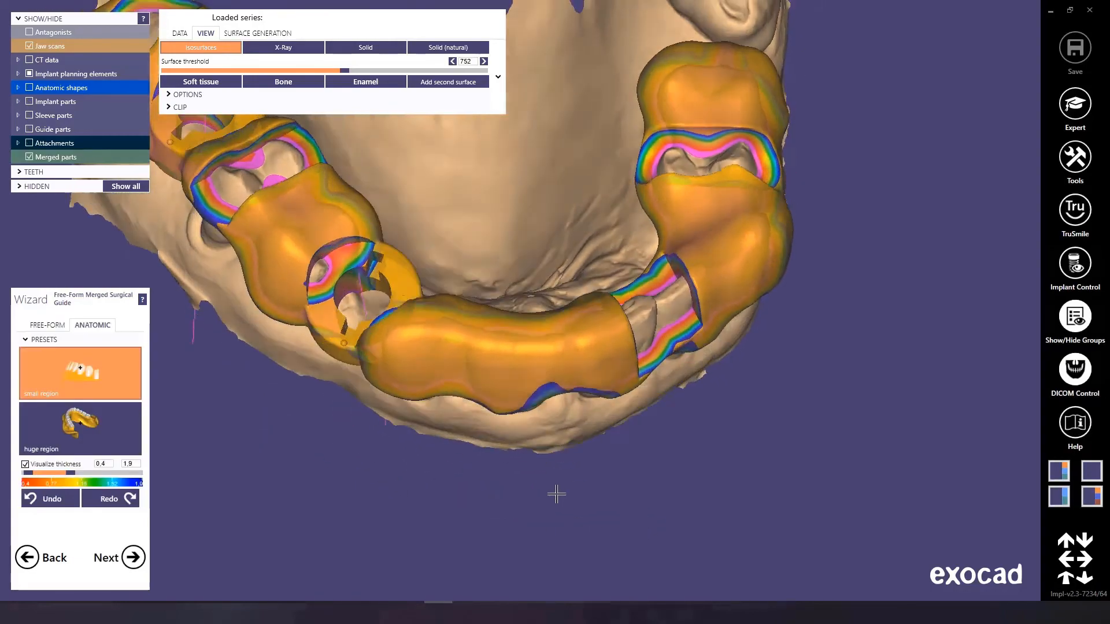
right_drag(556, 494, 497, 500)
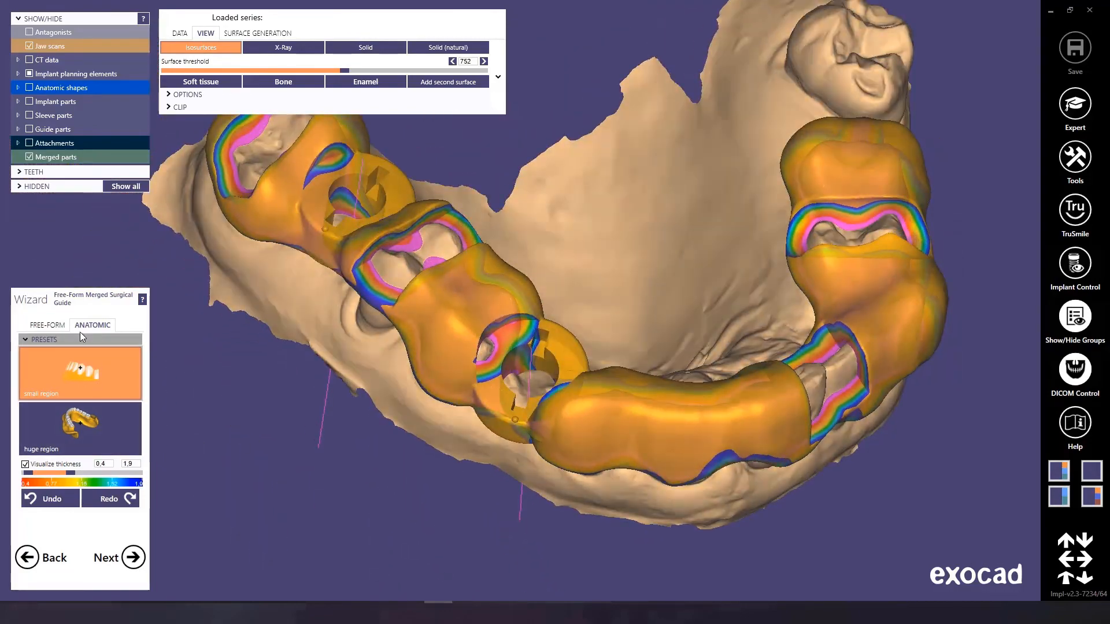
click(49, 325)
drag(78, 434, 95, 437)
right_drag(604, 501, 614, 430)
right_drag(795, 353, 765, 376)
right_drag(771, 332, 834, 295)
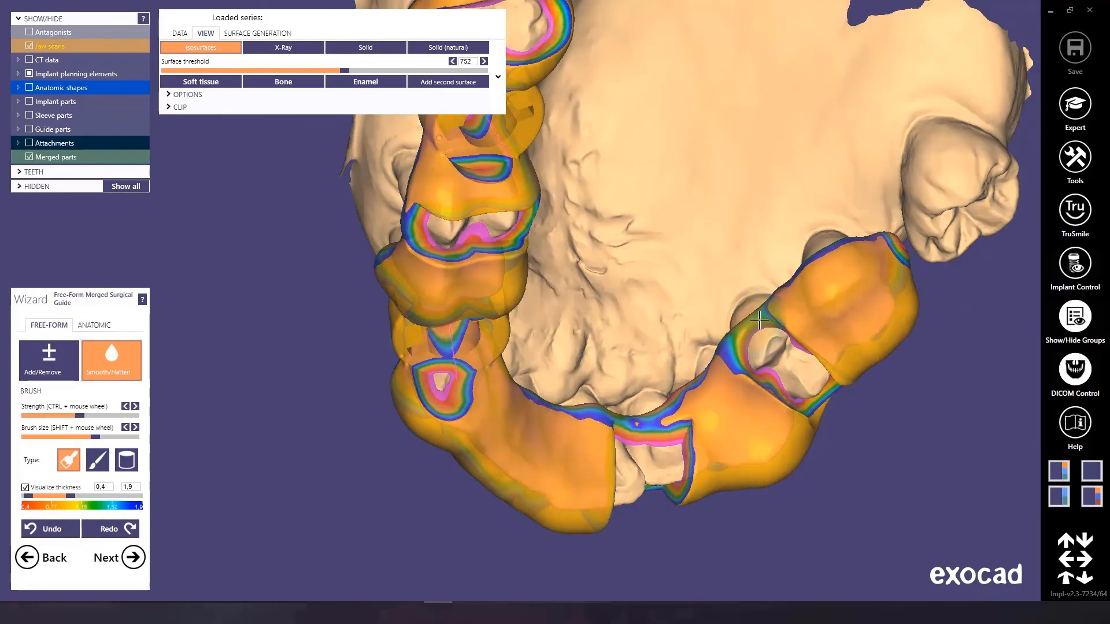
scroll(769, 329, up, 5)
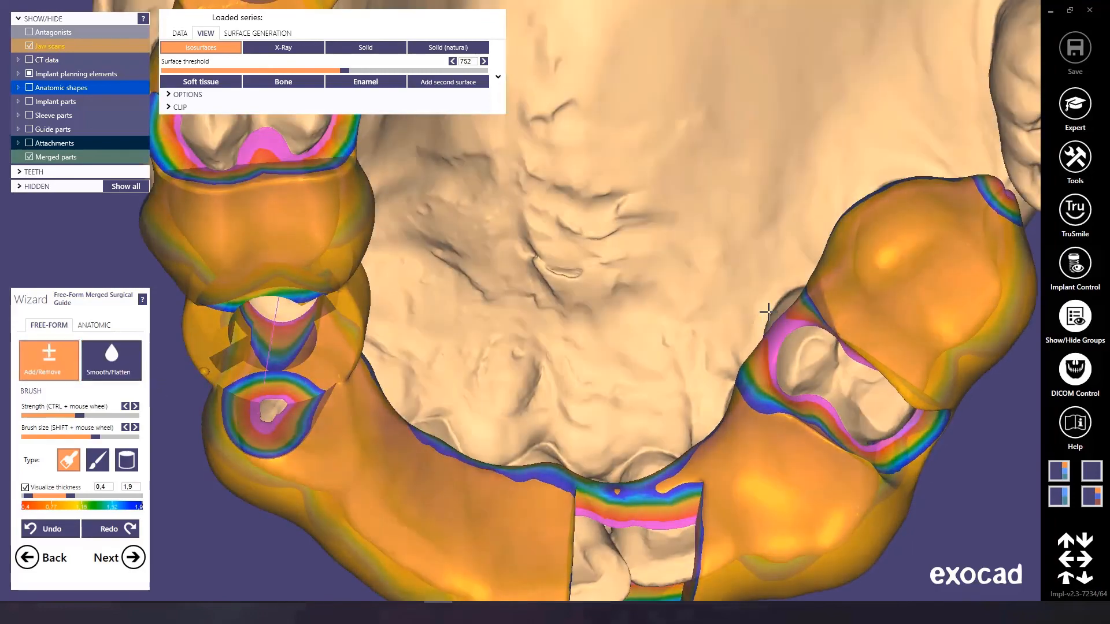
drag(784, 332, 767, 354)
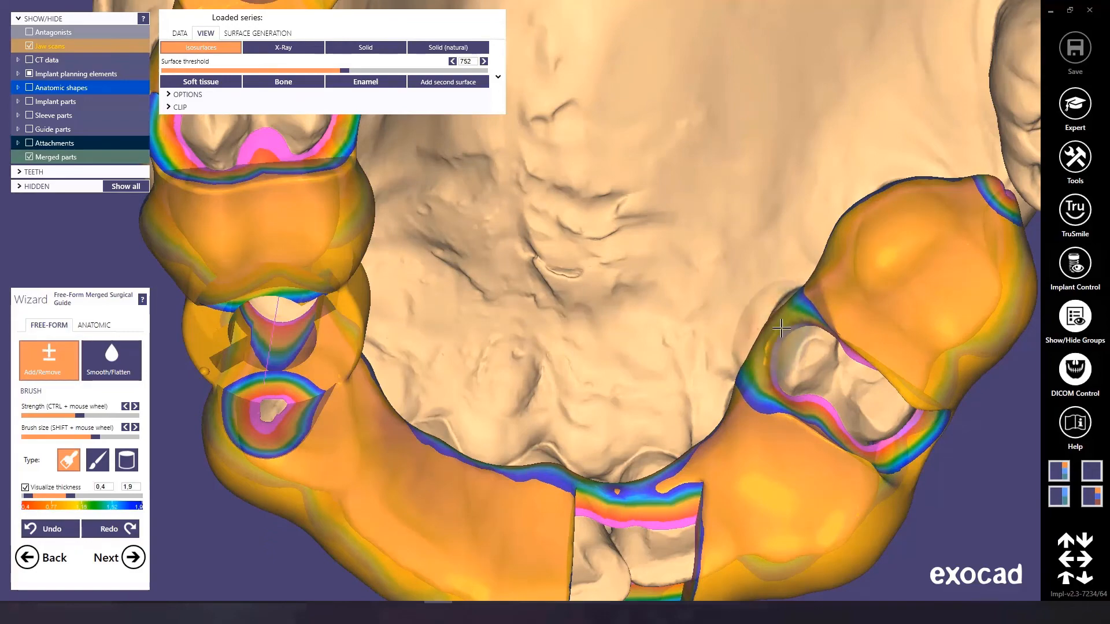
Check the merged guide's thickness around both implant sites, then accept the free-form edits and generate the surgical guide result files.
scroll(786, 357, down, 5)
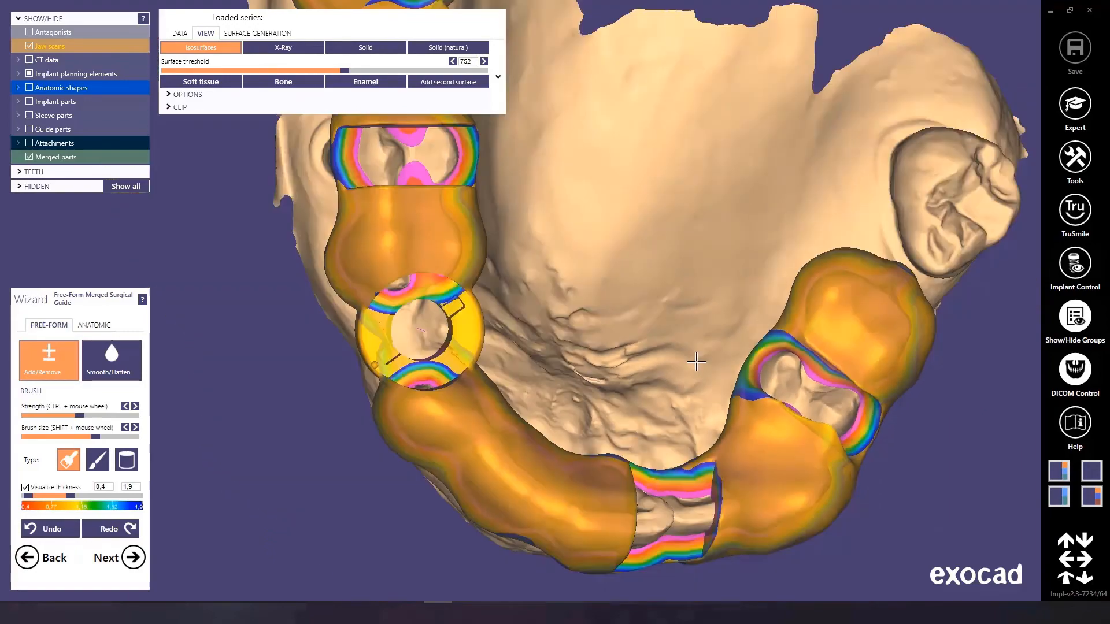
right_drag(701, 366, 495, 389)
scroll(488, 181, up, 2)
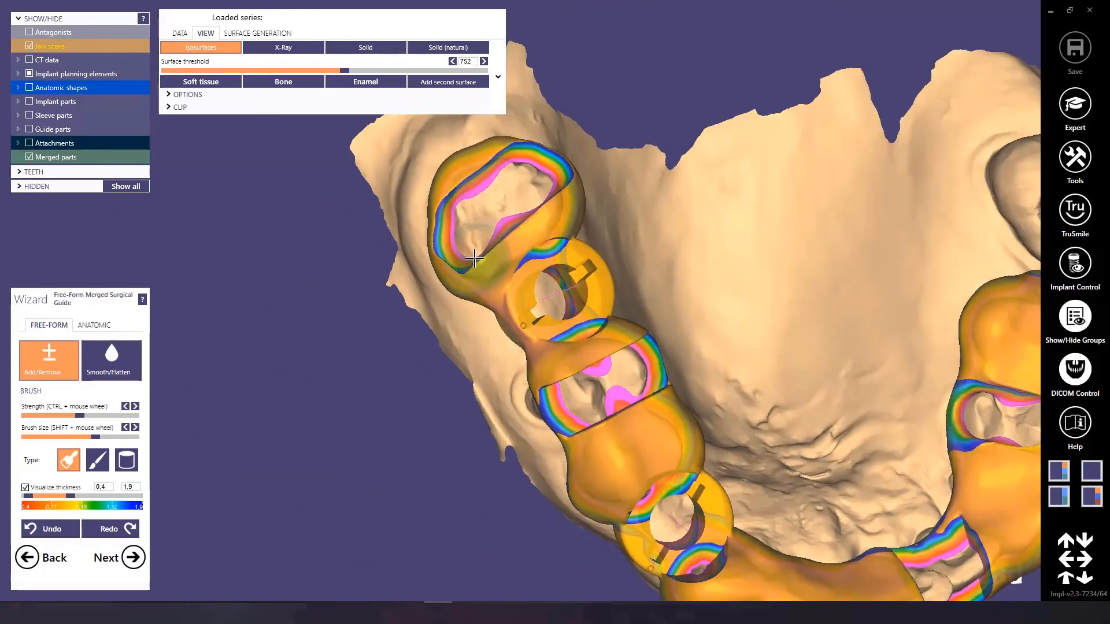
right_drag(488, 181, 430, 362)
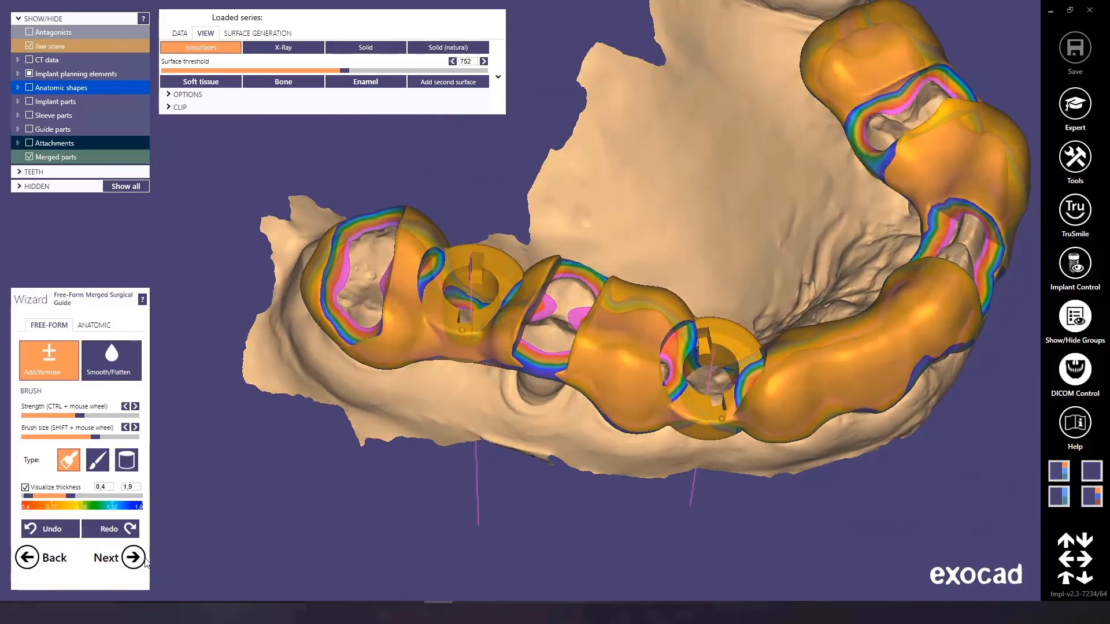
click(133, 557)
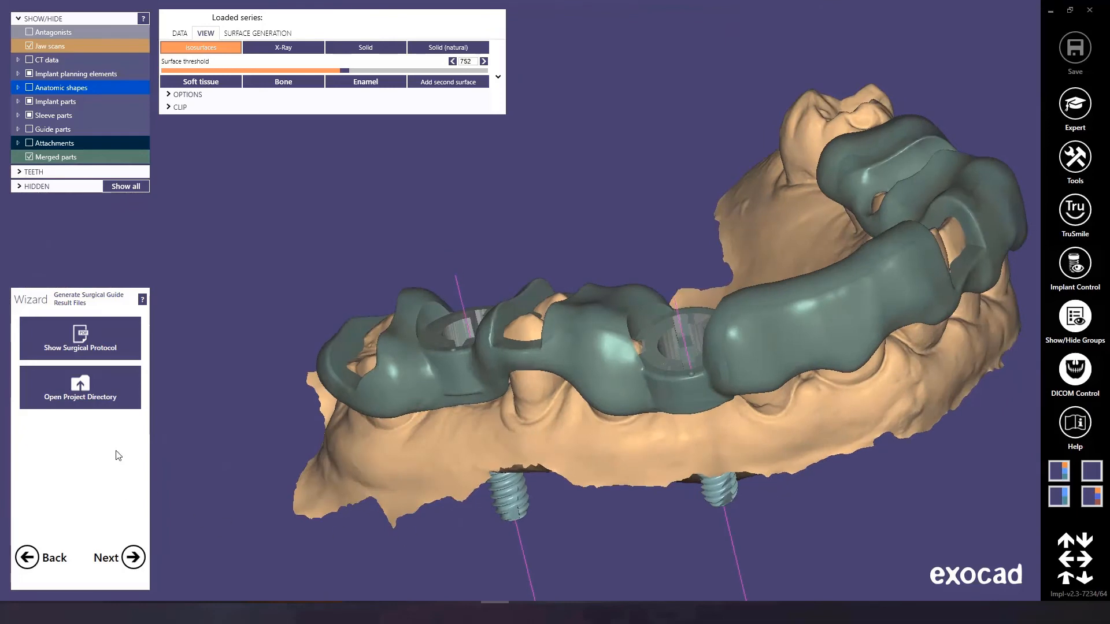
Open the surgical protocol report and review its implant, sleeve, and surgical kit and drill information for teeth 23 and 26.
click(93, 348)
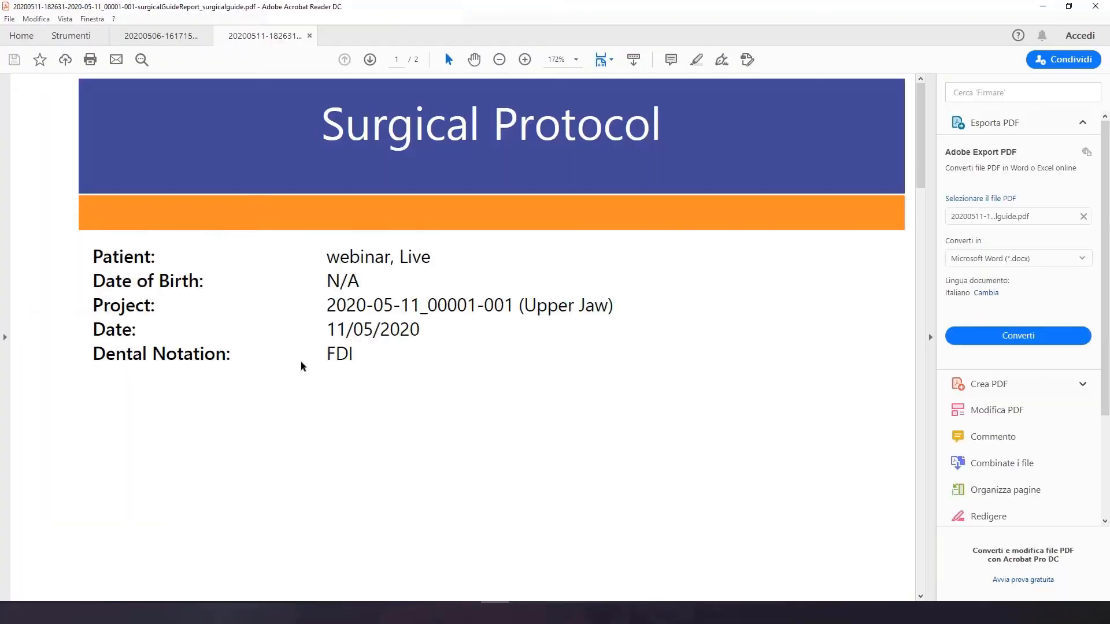
scroll(337, 375, down, 15)
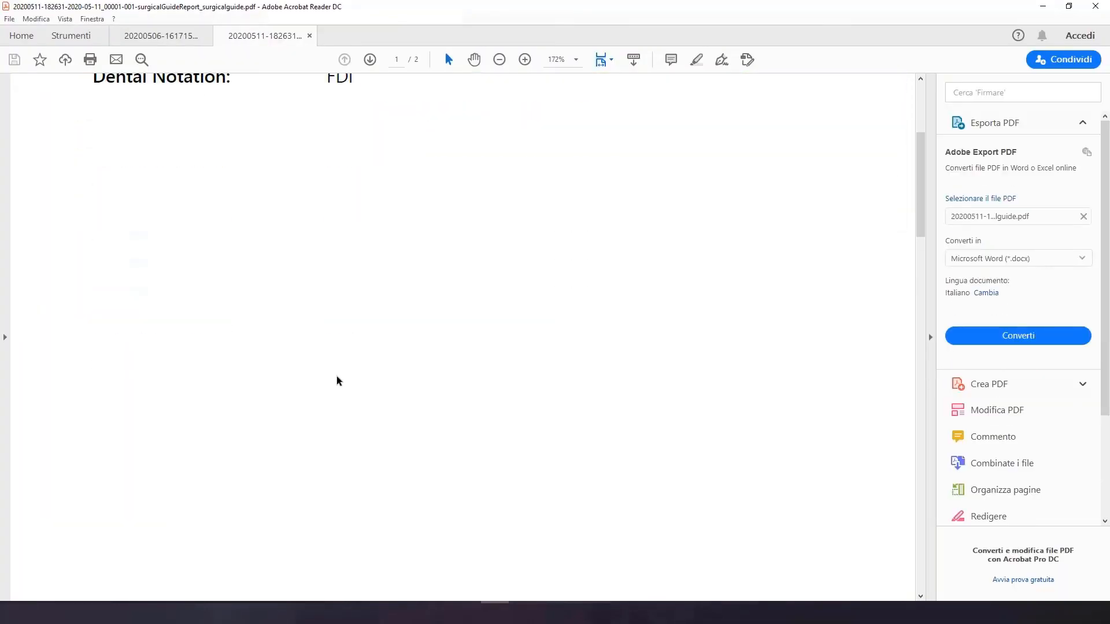
scroll(345, 392, down, 5)
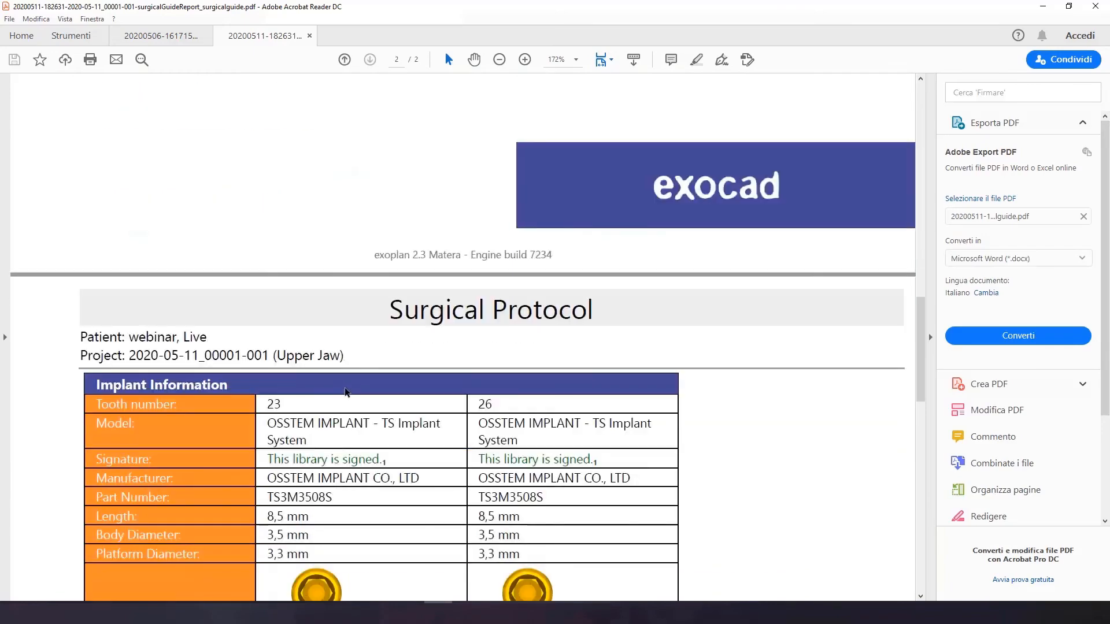
scroll(345, 391, down, 5)
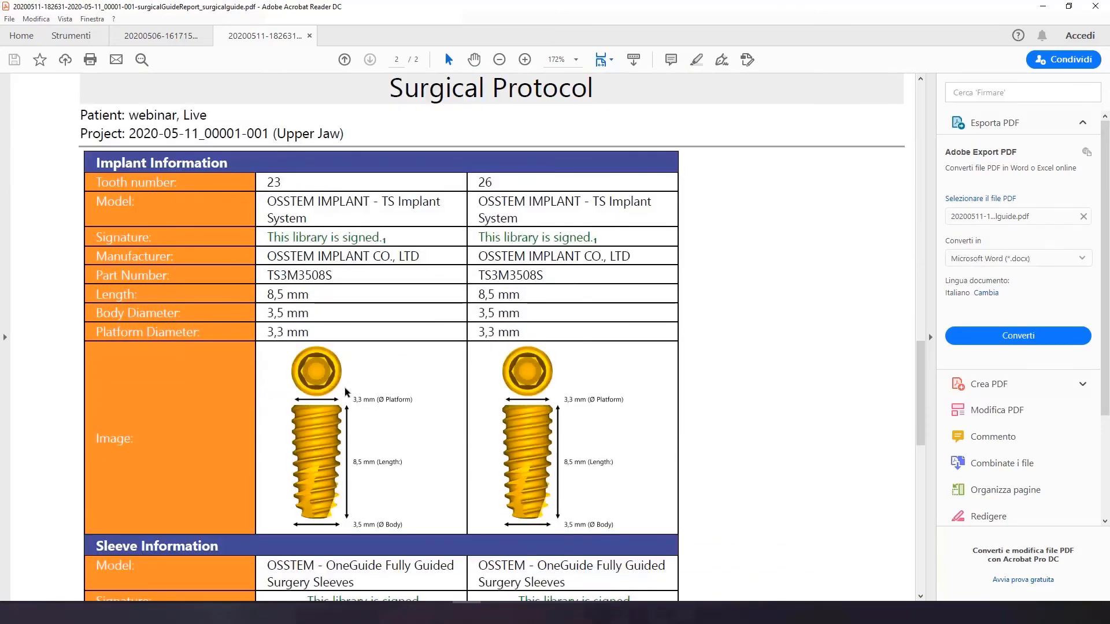
scroll(435, 397, down, 6)
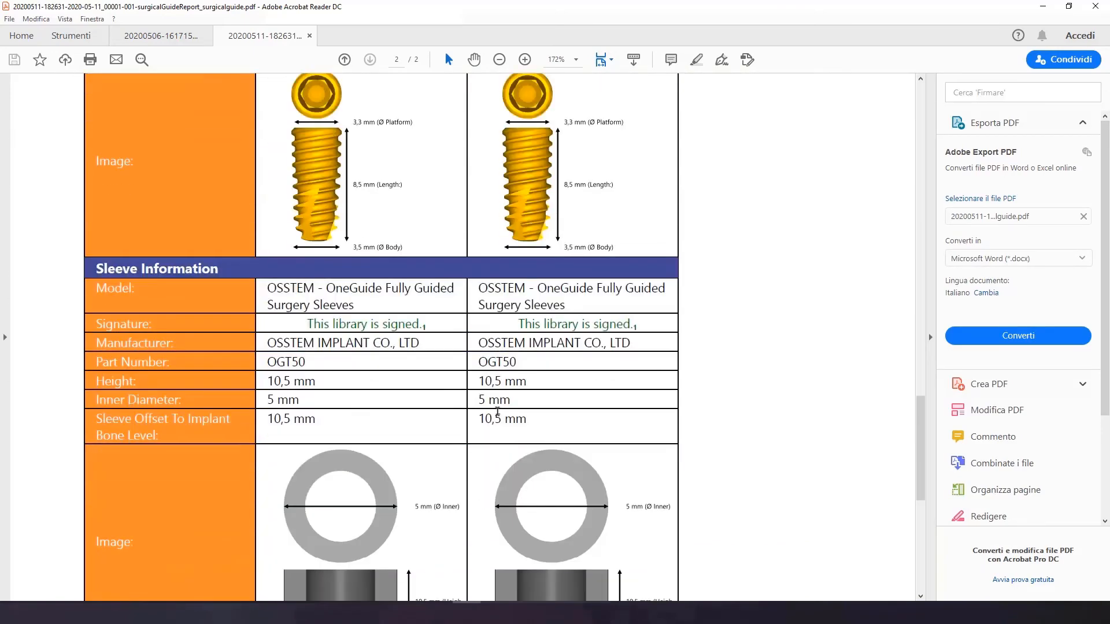
scroll(497, 412, down, 10)
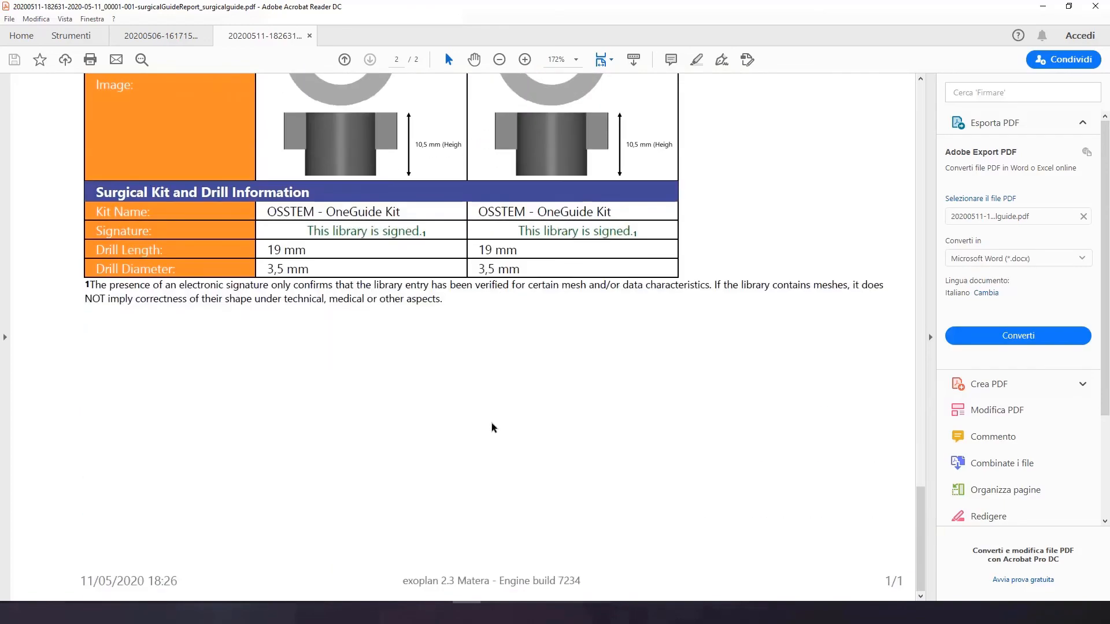
scroll(493, 428, up, 5)
scroll(493, 423, up, 20)
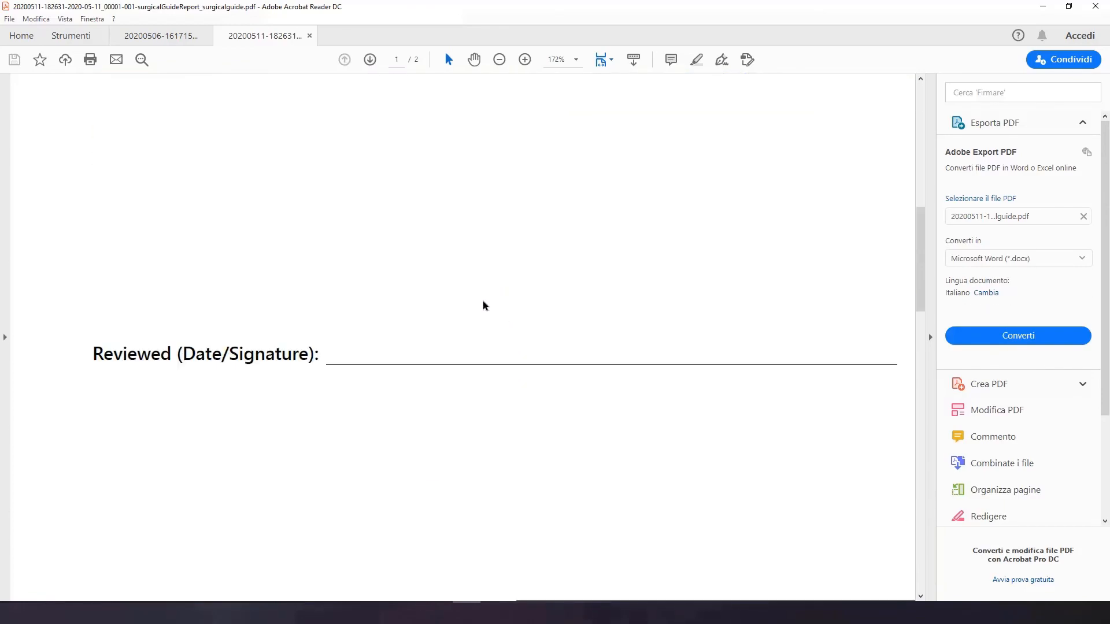
scroll(496, 334, up, 5)
Close the surgical protocol PDF and advance the guide wizard to its finished stage.
click(1095, 7)
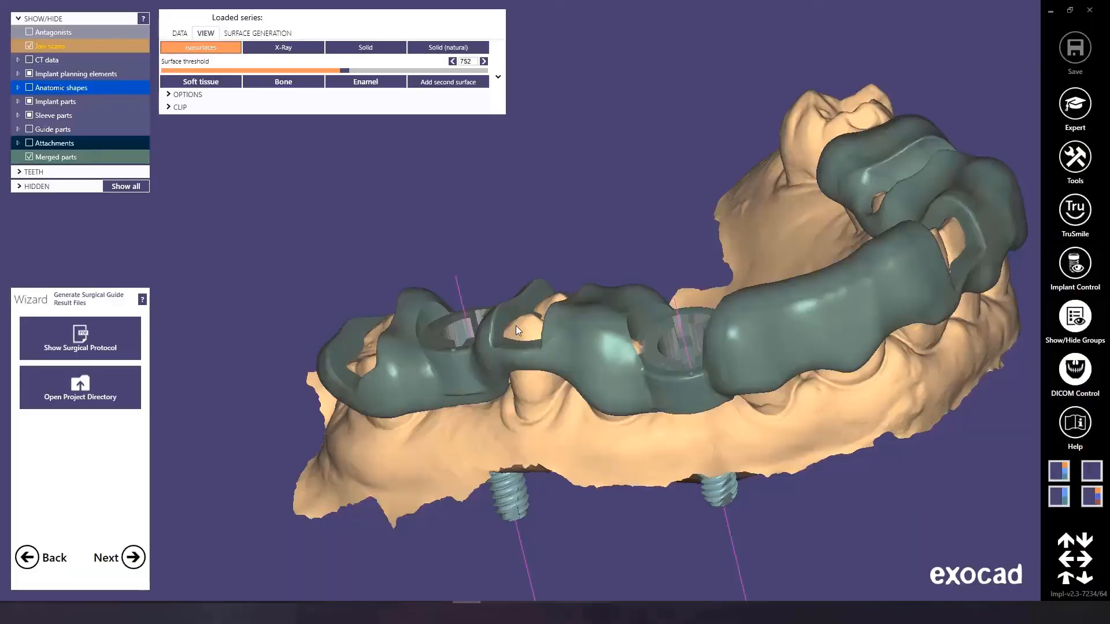
click(134, 557)
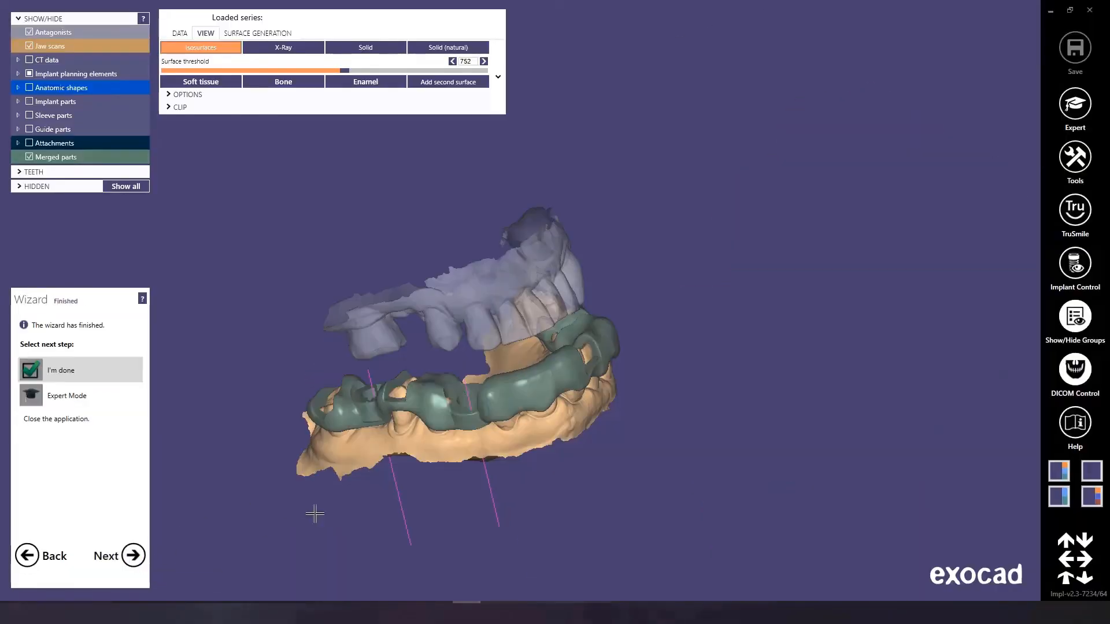